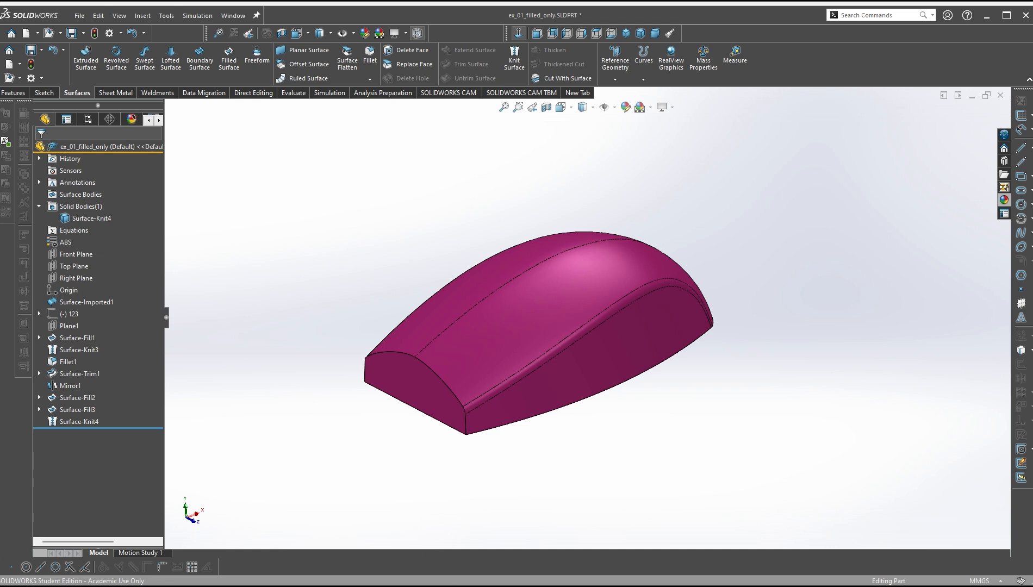
Switch to the browser, open the SOLIDWORKS Certification Program page and find the Surfacing Professional (CSWPA-SU) entry
key("alt+Tab")
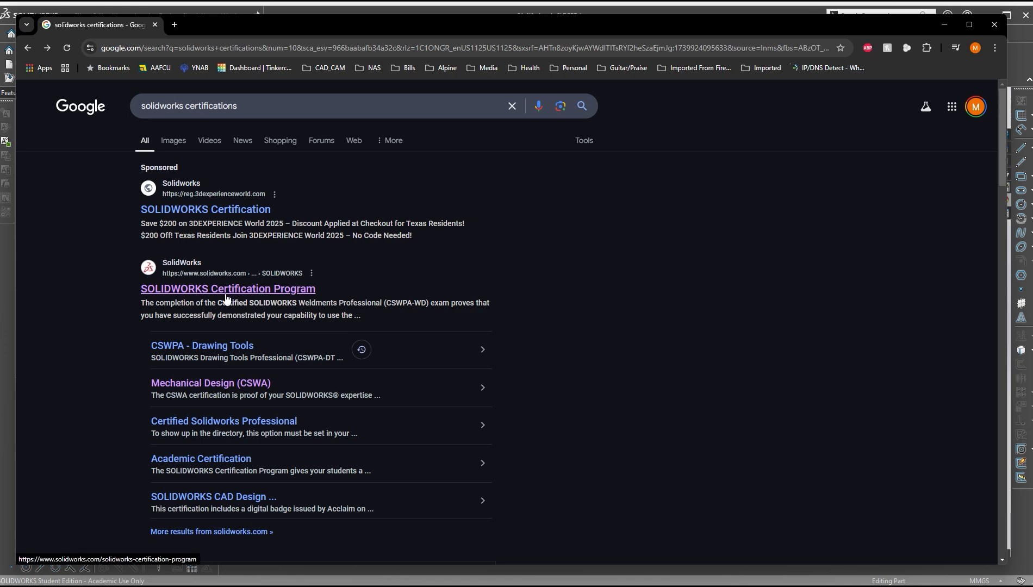
left_click(176, 293)
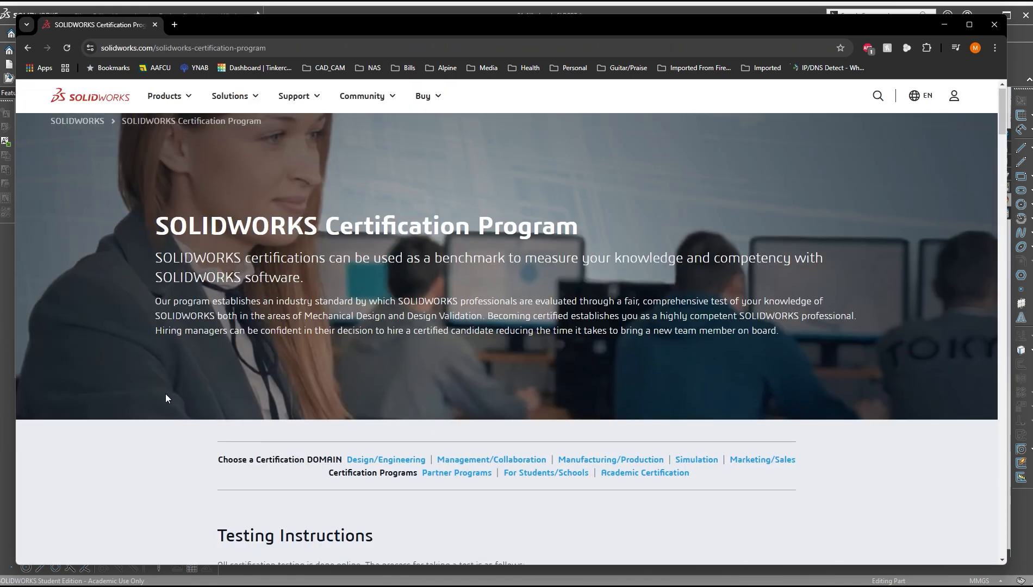
scroll(179, 408, "down", 10)
scroll(177, 412, "down", 5)
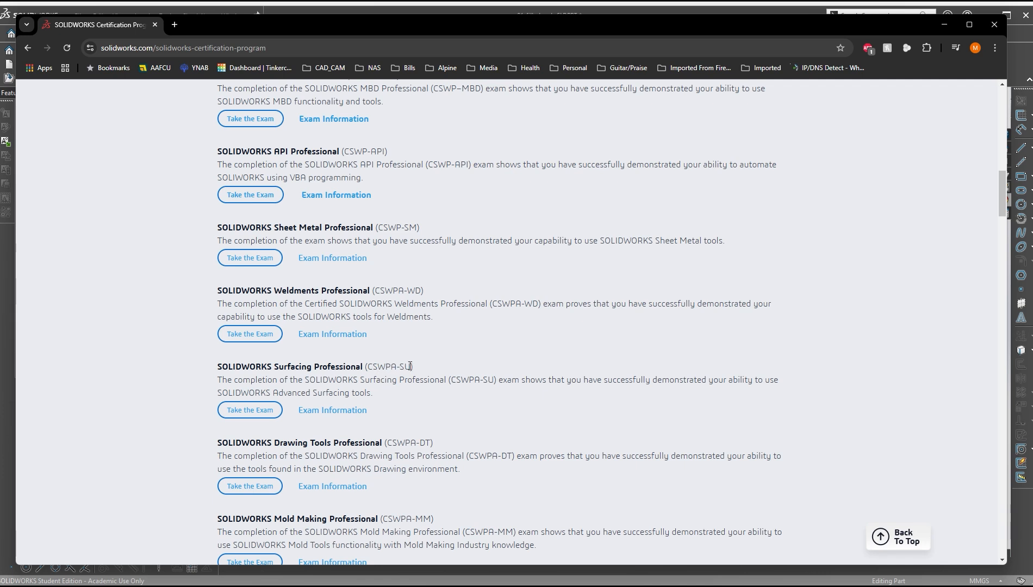
Open the exam information for SOLIDWORKS Surfacing Professional and review its sample exam link, training, length and passing grade
left_click_drag(411, 366, 369, 367)
left_click(429, 350)
left_click(332, 412)
scroll(332, 415, "down", 5)
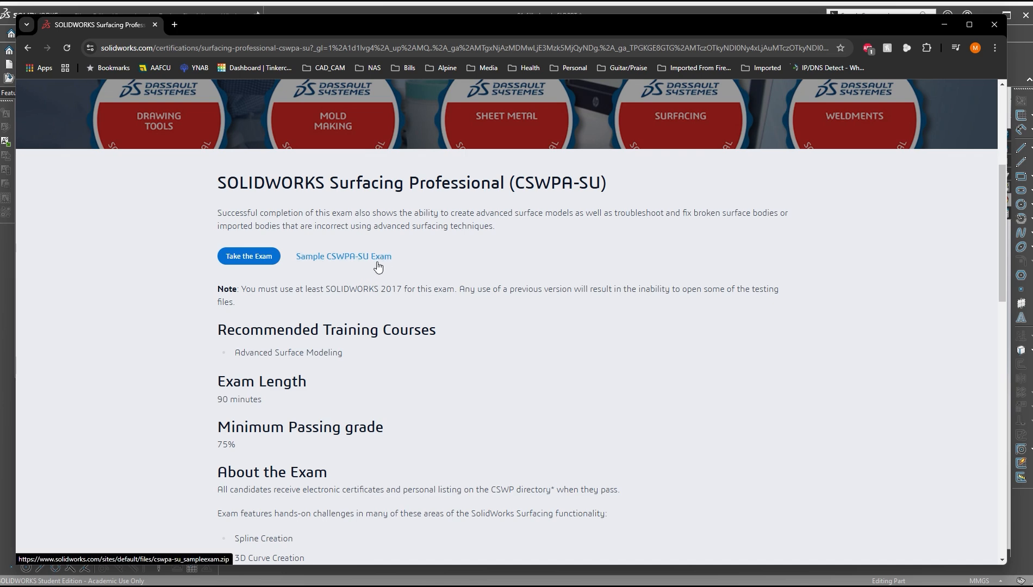
scroll(377, 387, "up", 3)
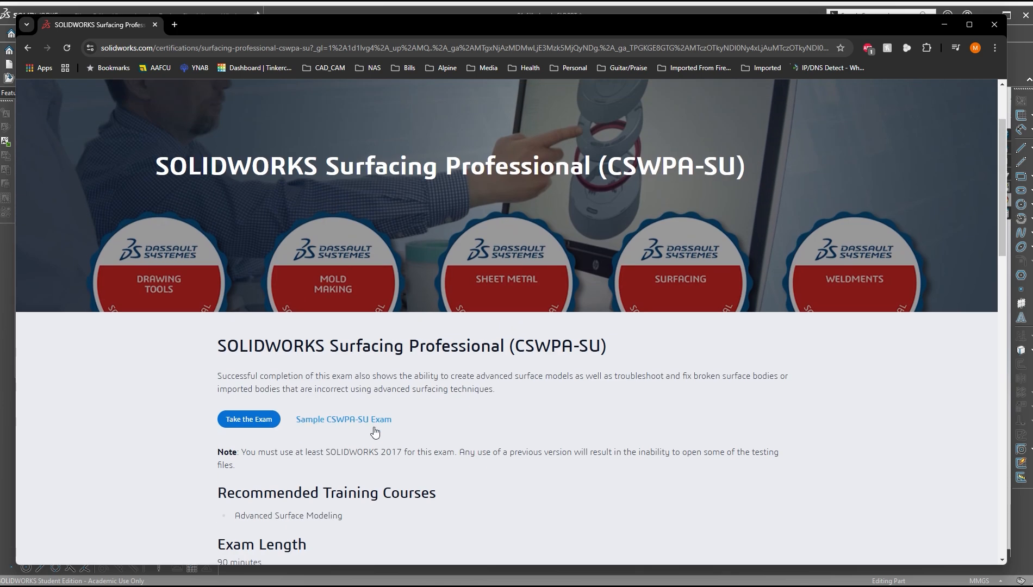
scroll(375, 432, "up", 1)
scroll(380, 425, "down", 2)
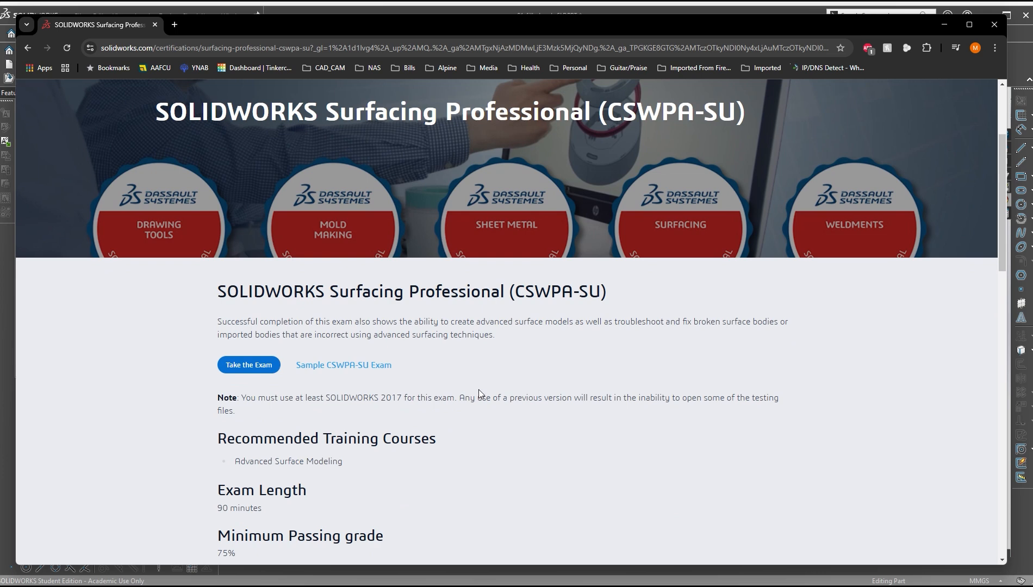
scroll(205, 374, "down", 1)
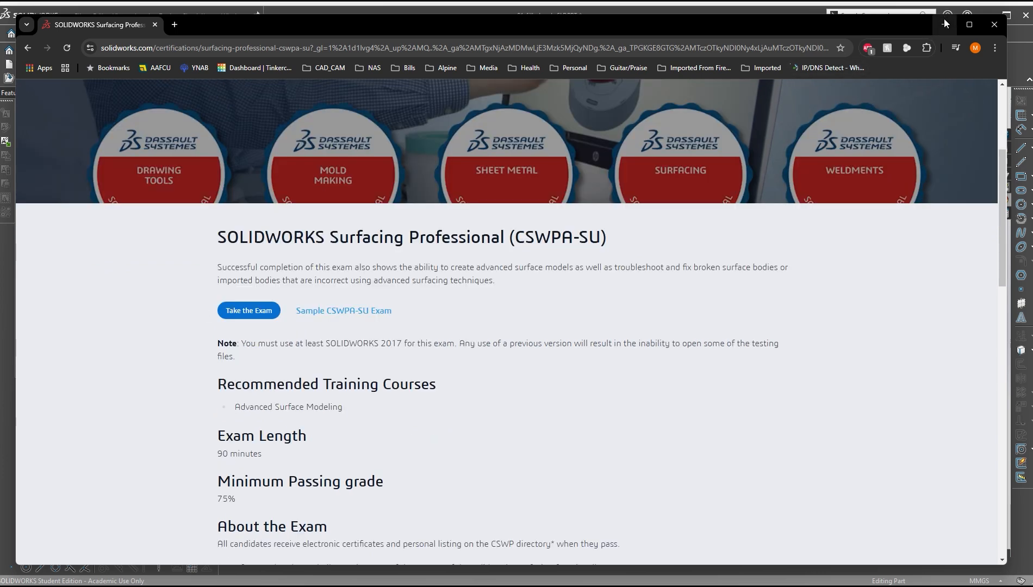
Return to SOLIDWORKS, view the mouse model and minimize the ex_01_filled_only part window
left_click(944, 23)
mouse_move(645, 425)
middle_mouse_down()
mouse_move(475, 410)
mouse_move(656, 414)
mouse_move(643, 428)
middle_mouse_up()
scroll(644, 429, "down", 1)
scroll(643, 429, "up", 1)
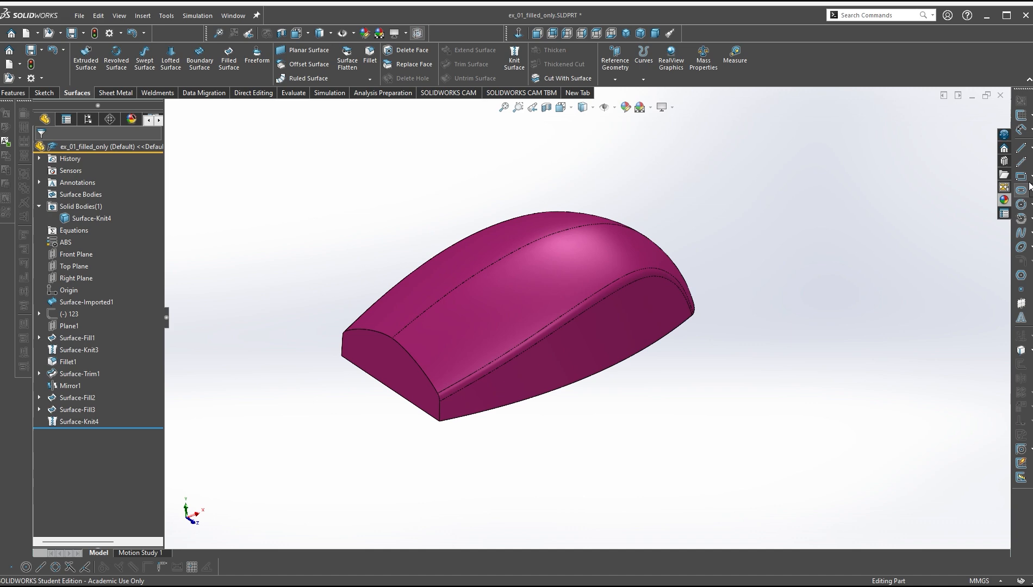
left_click(972, 97)
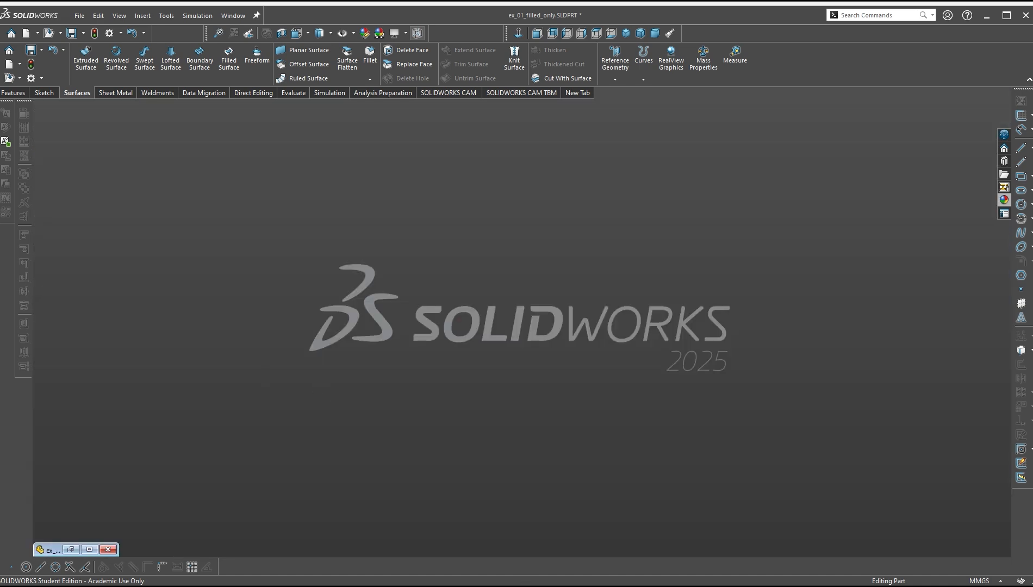
Switch to the CSWPA-SU sample exam PDF and examine the mouse problem description, Question 1 images and side surface rules
key("alt+Tab")
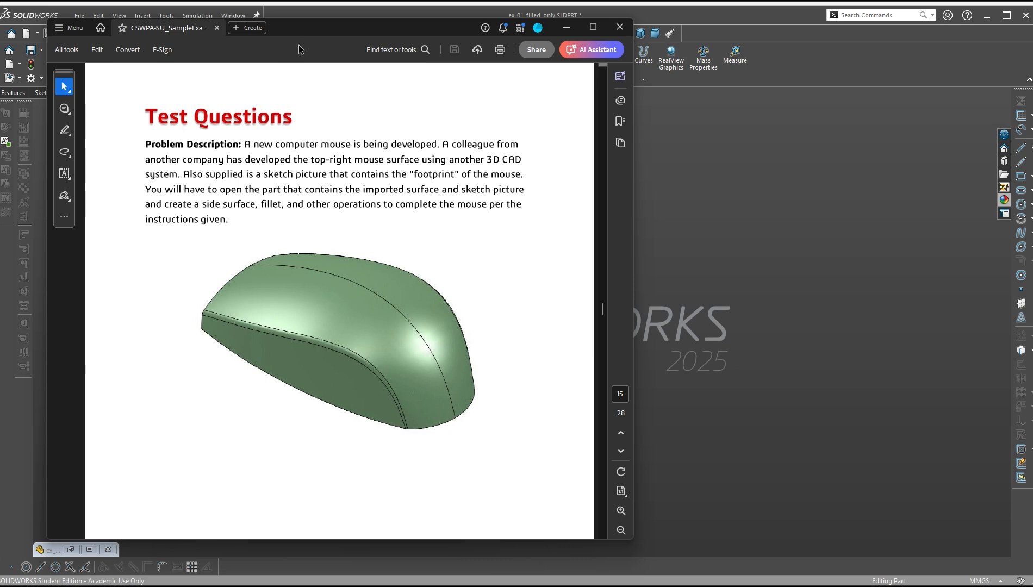
left_click_drag(293, 33, 408, 31)
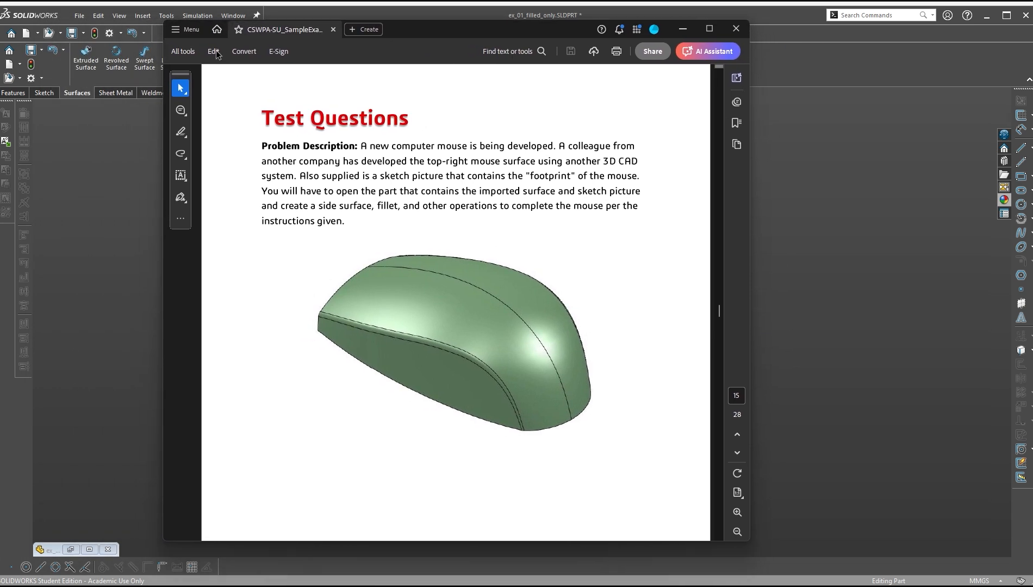
scroll(502, 371, "down", 10)
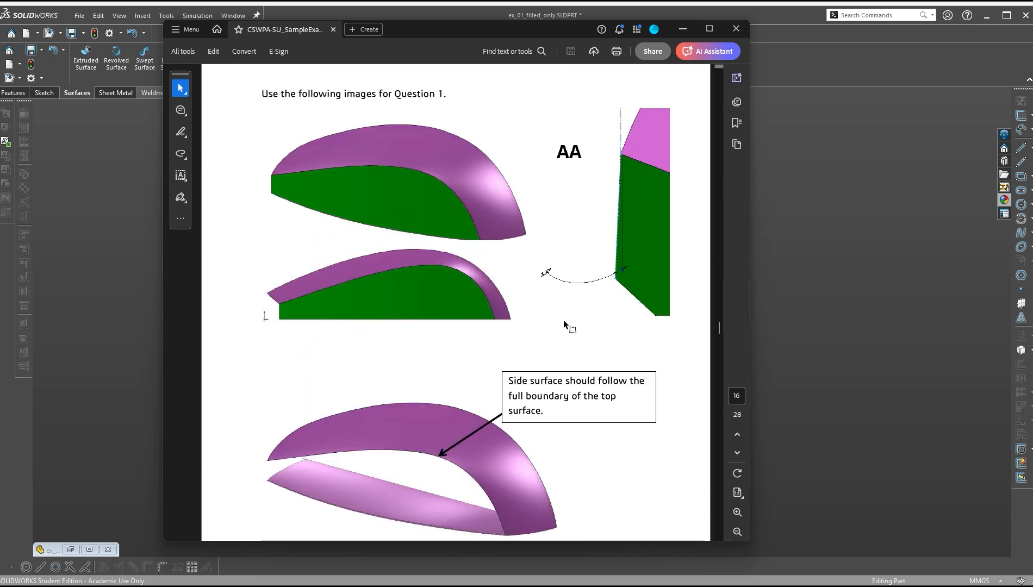
scroll(565, 386, "down", 2)
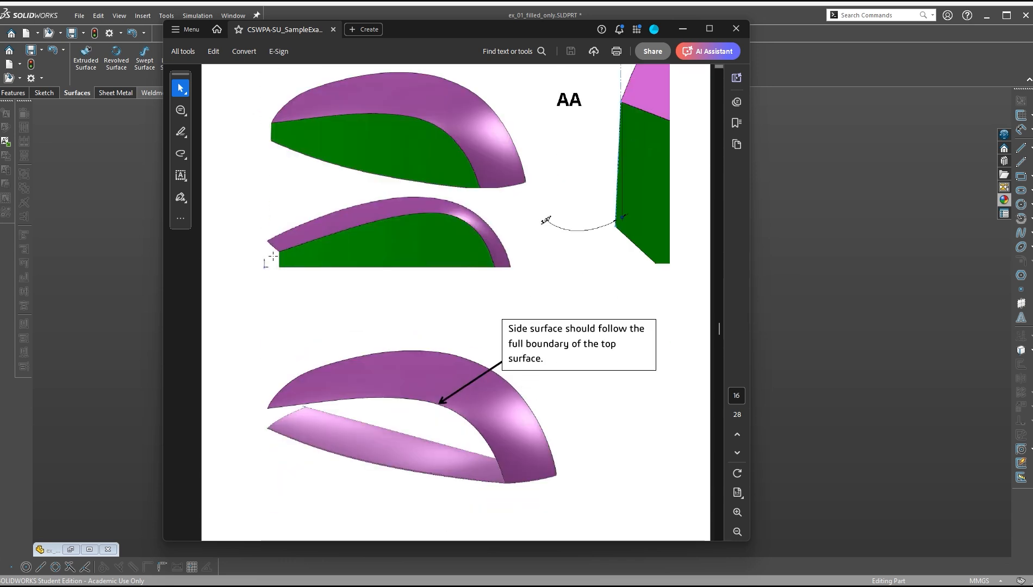
scroll(579, 397, "up", 1)
scroll(543, 397, "down", 5)
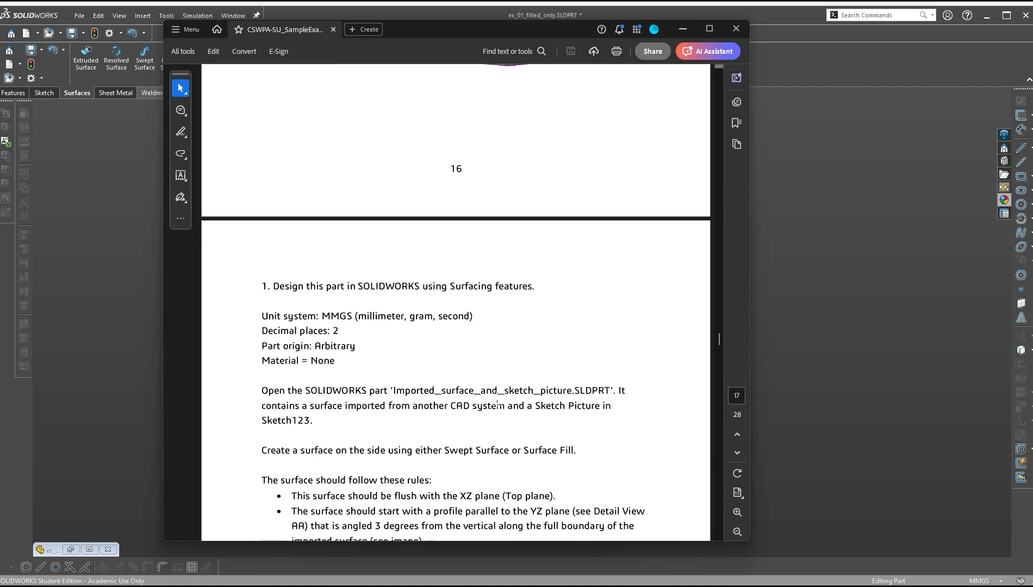
scroll(492, 337, "up", 5)
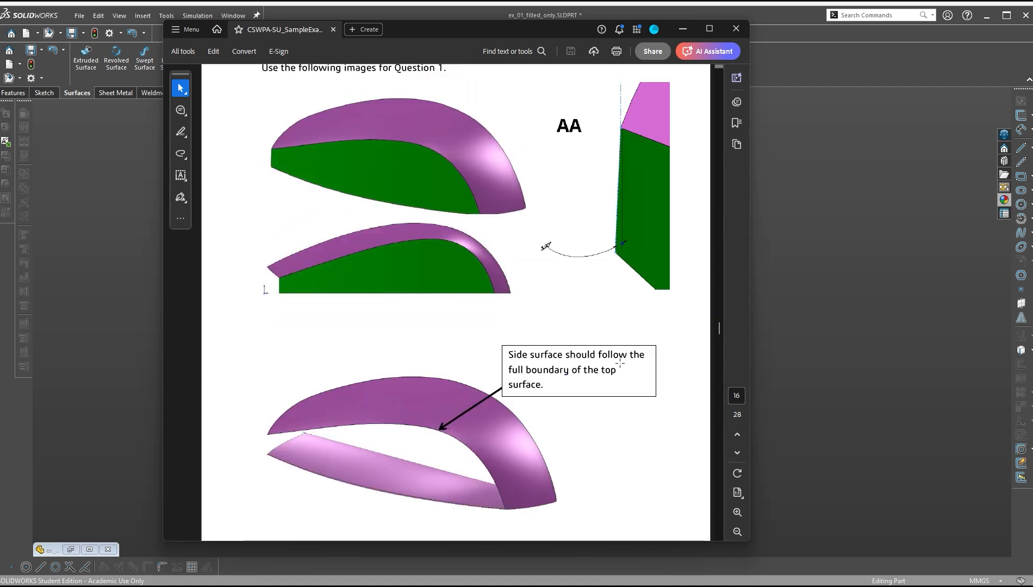
scroll(625, 393, "up", 1)
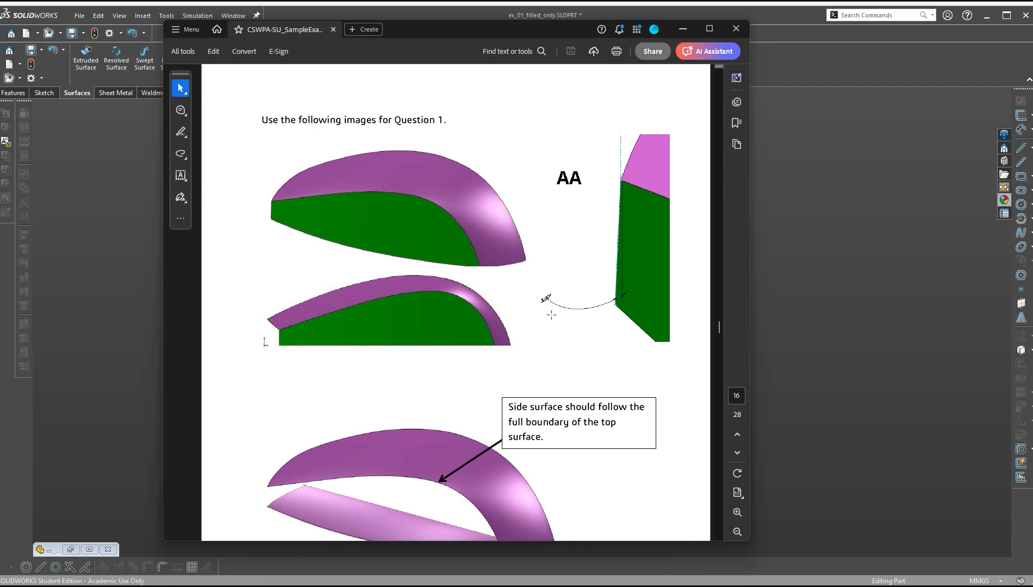
scroll(528, 375, "down", 9)
scroll(537, 390, "down", 5)
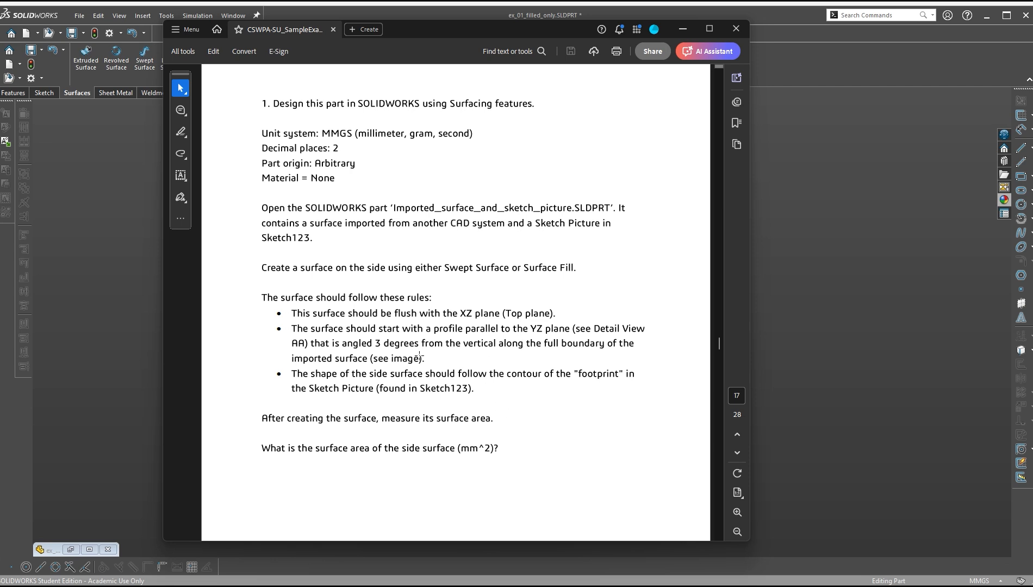
left_click(806, 361)
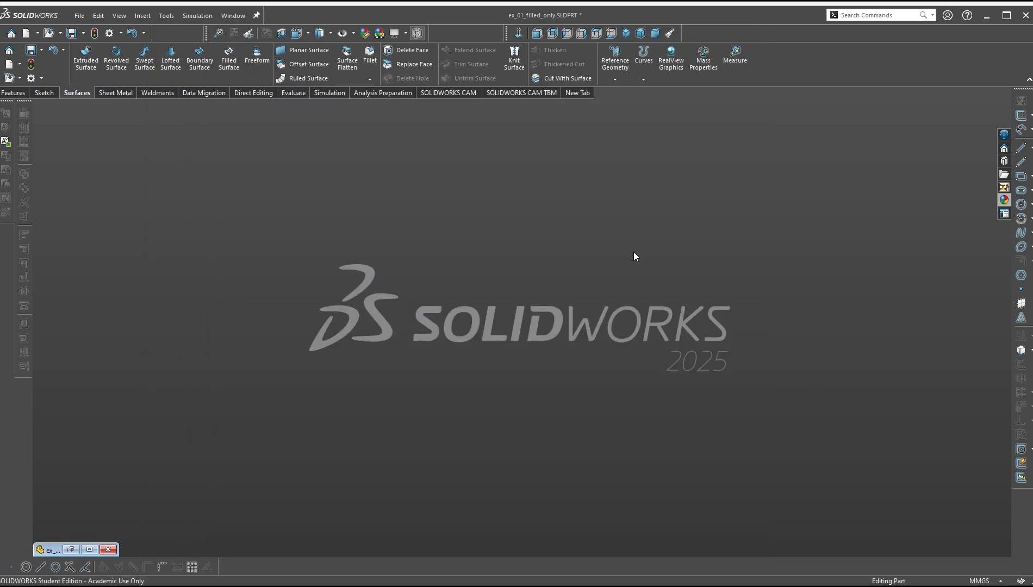
Search the system options for "spline" and check the sketch setting "Enable spline tangency and curvature handles"
left_click(9, 94)
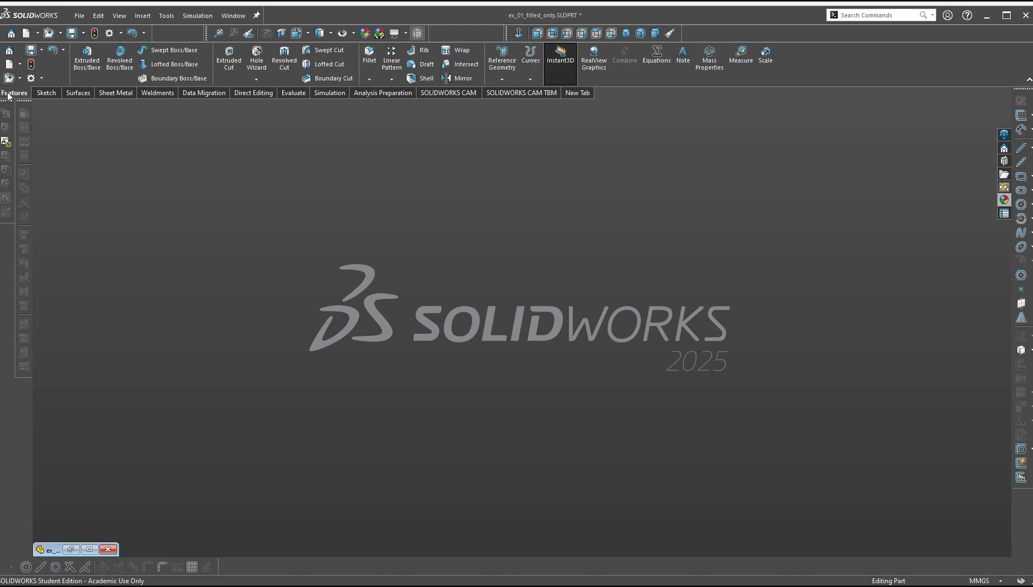
left_click(43, 79)
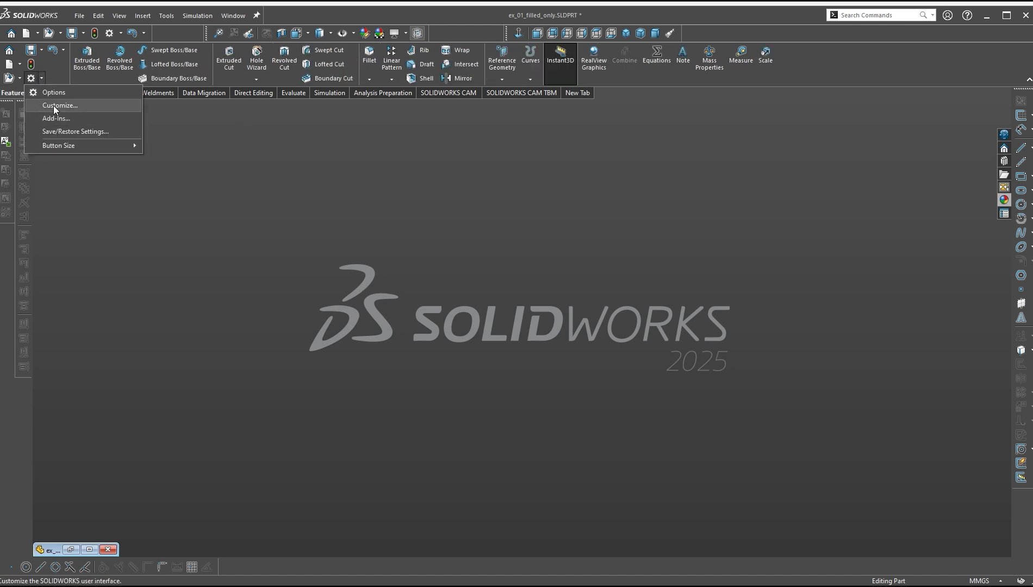
left_click(77, 95)
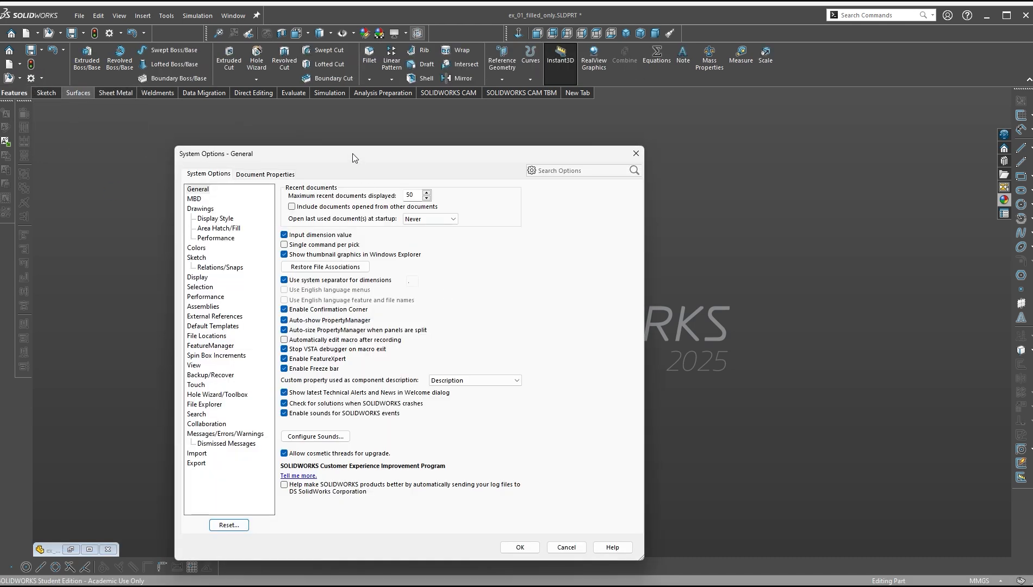
left_click_drag(353, 157, 420, 111)
left_click(622, 124)
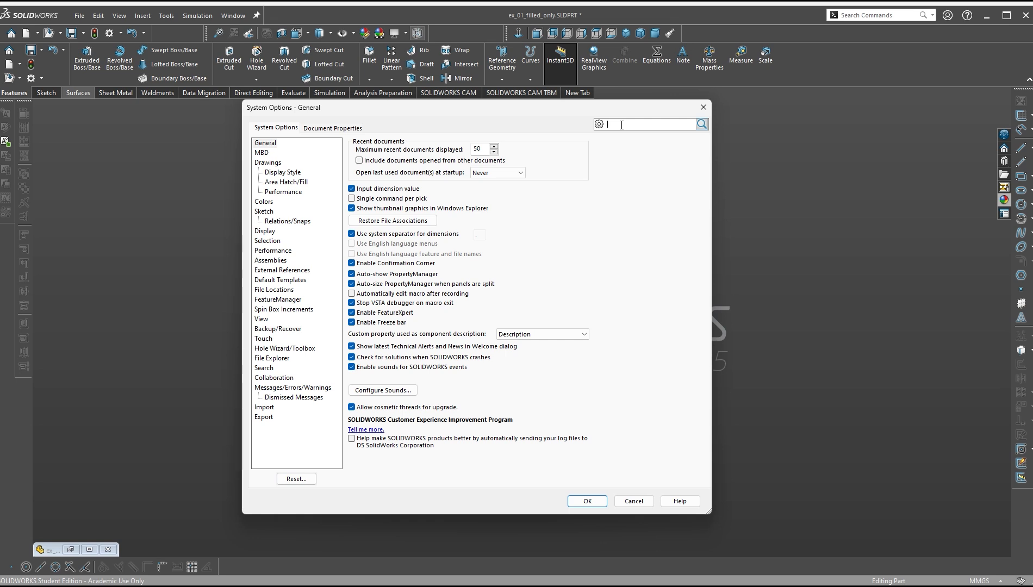
type("spline")
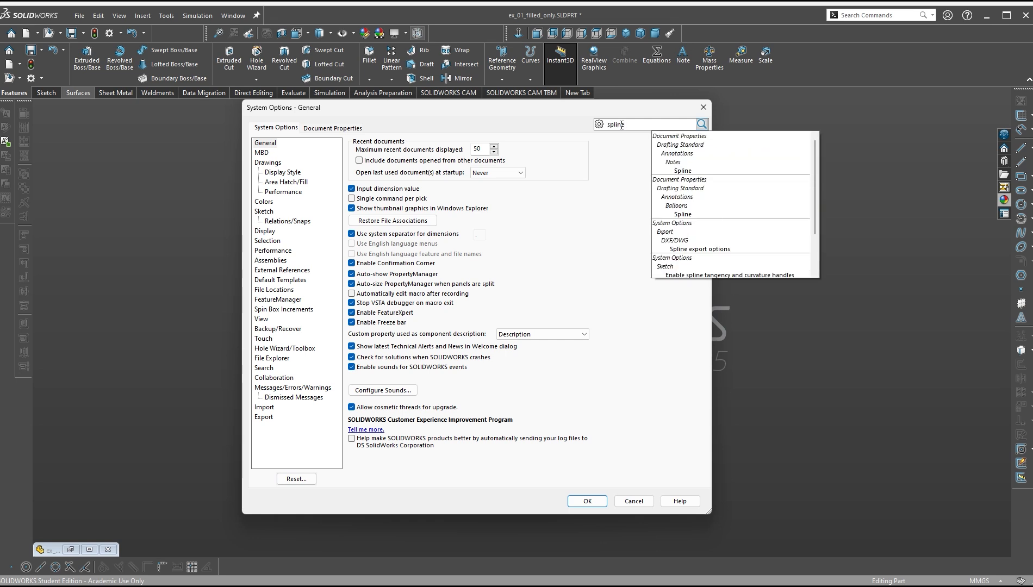
scroll(761, 258, "down", 2)
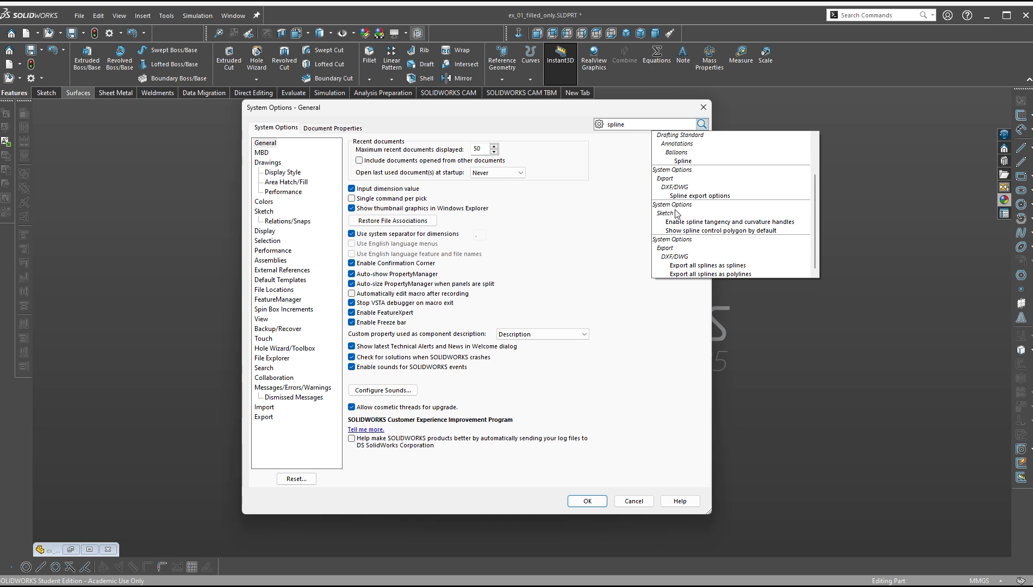
left_click(702, 223)
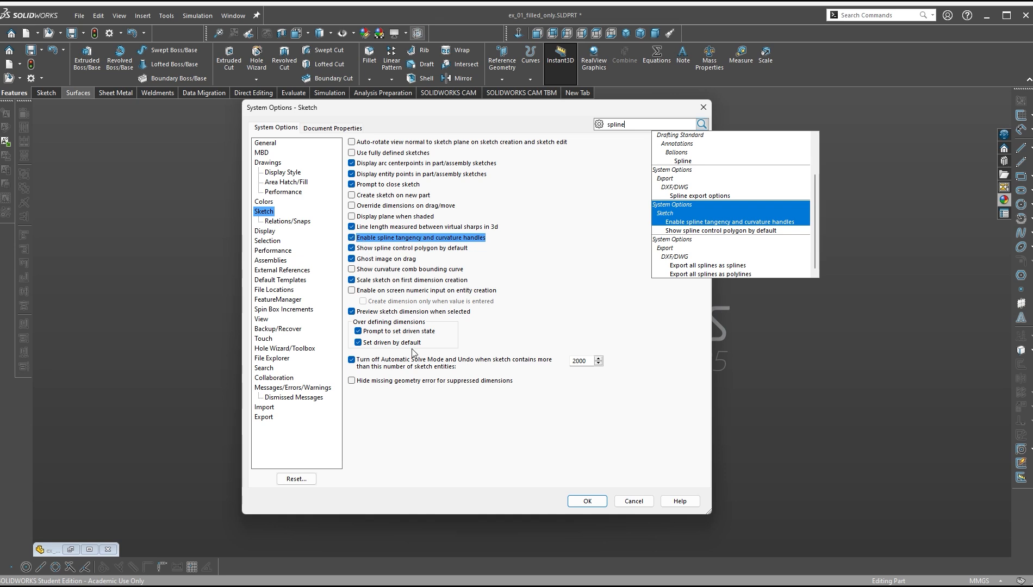
left_click(588, 497)
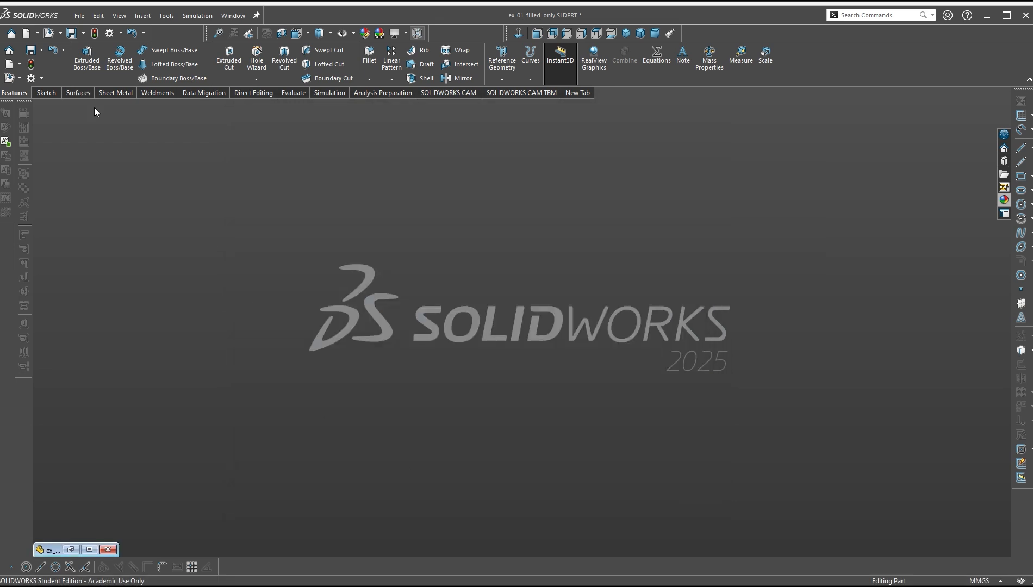
Open the command customization for the Sketch tools and search the available commands for "spline"
left_click(44, 93)
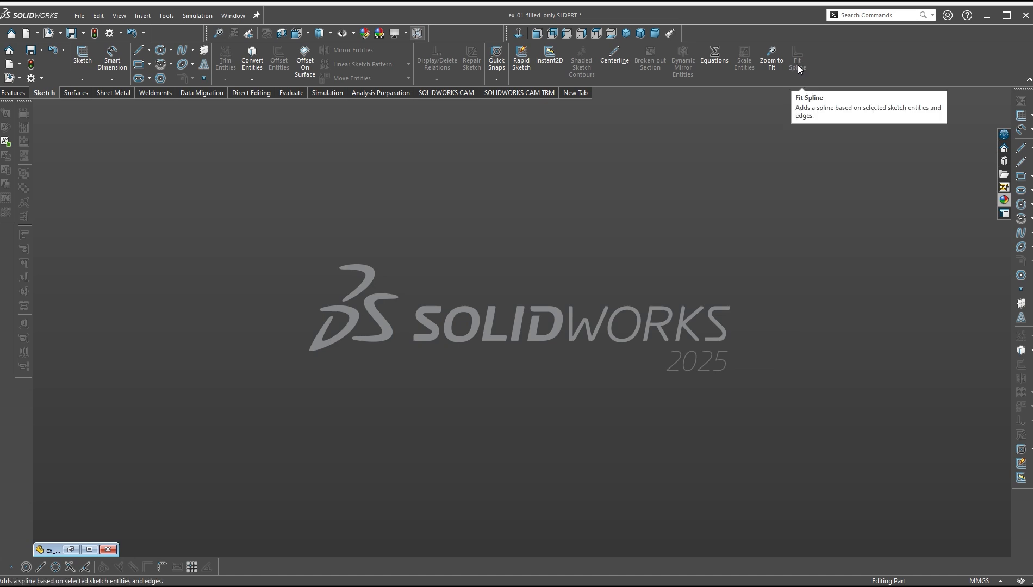
right_click(849, 61)
left_click(894, 124)
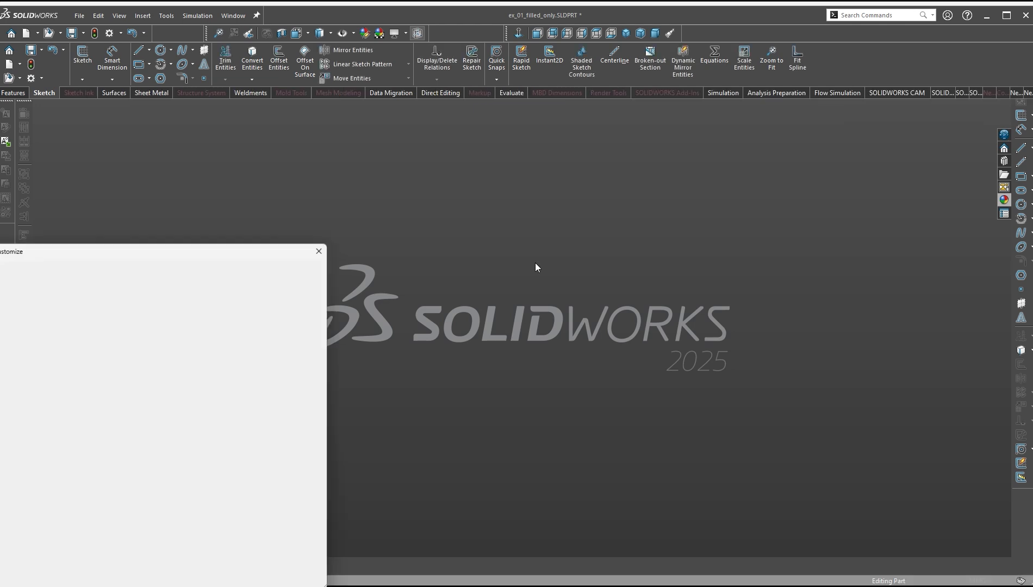
left_click_drag(263, 253, 756, 166)
left_click(572, 186)
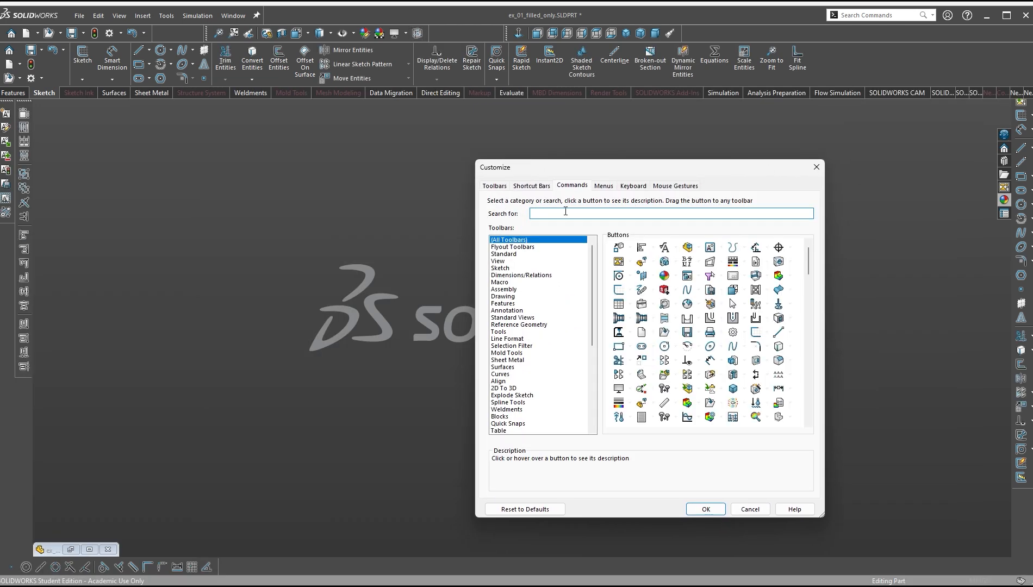
type("spline")
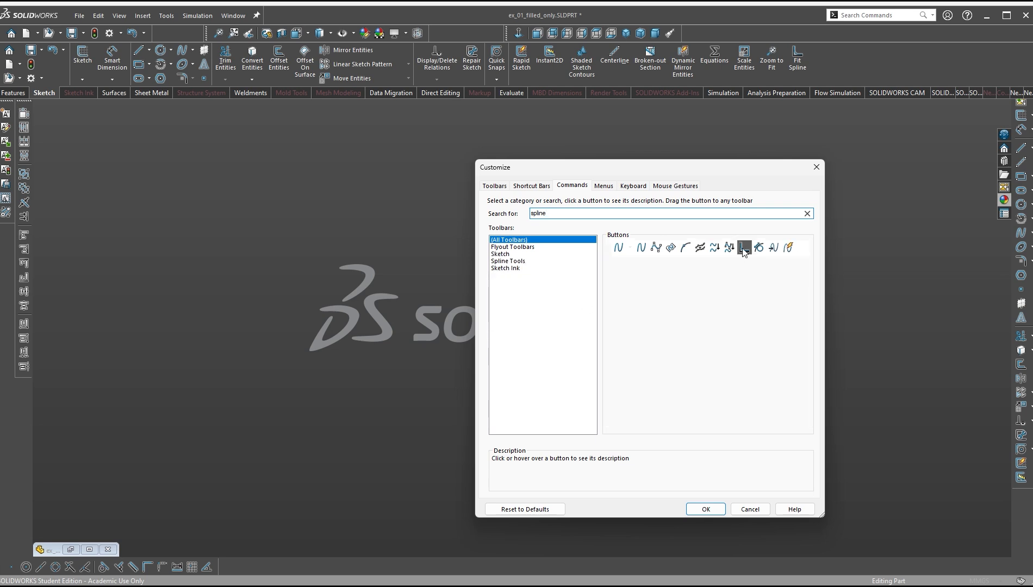
Add a second Fit Spline command to the Sketch tools, delete that duplicate and close the customization
mouse_move(789, 248)
left_mouse_down()
mouse_move(837, 115)
mouse_move(843, 67)
left_mouse_up()
right_click(824, 60)
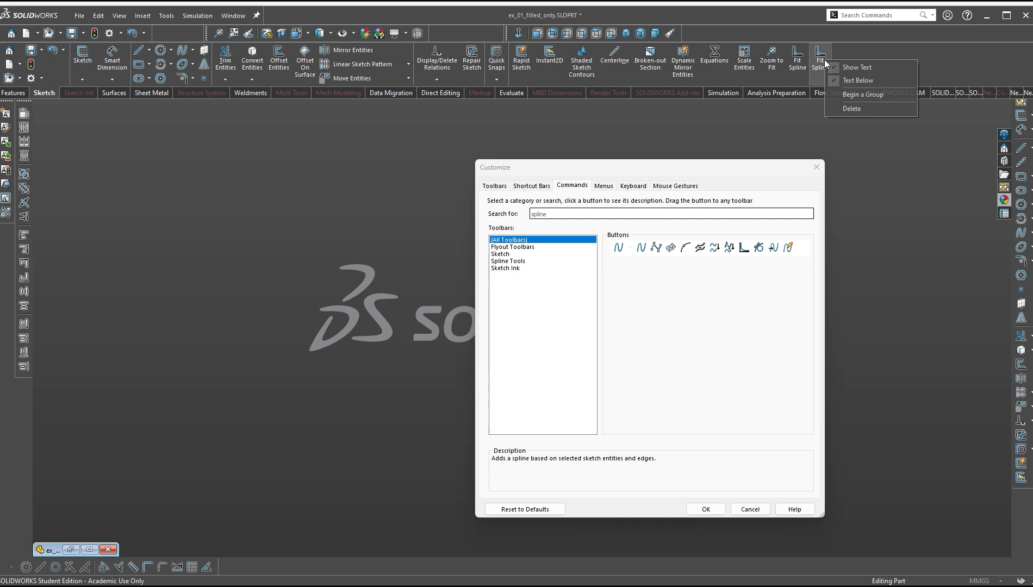
left_click(845, 112)
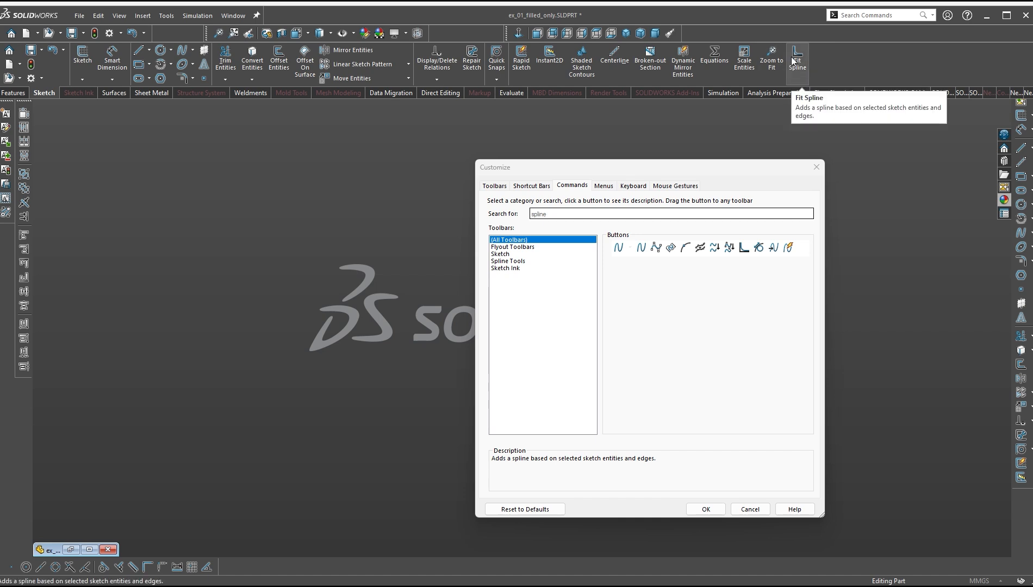
left_click_drag(695, 170, 672, 166)
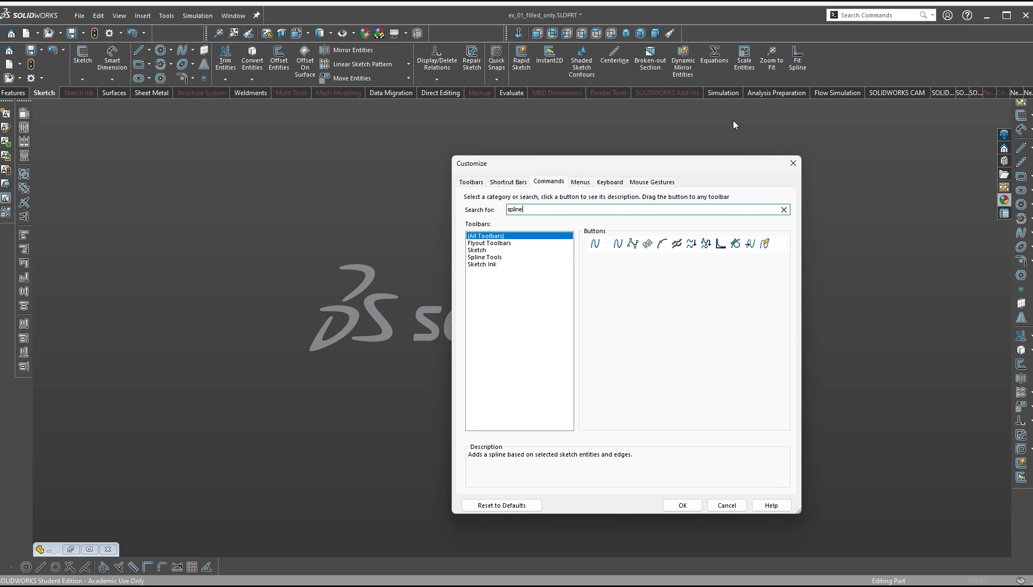
left_click(793, 163)
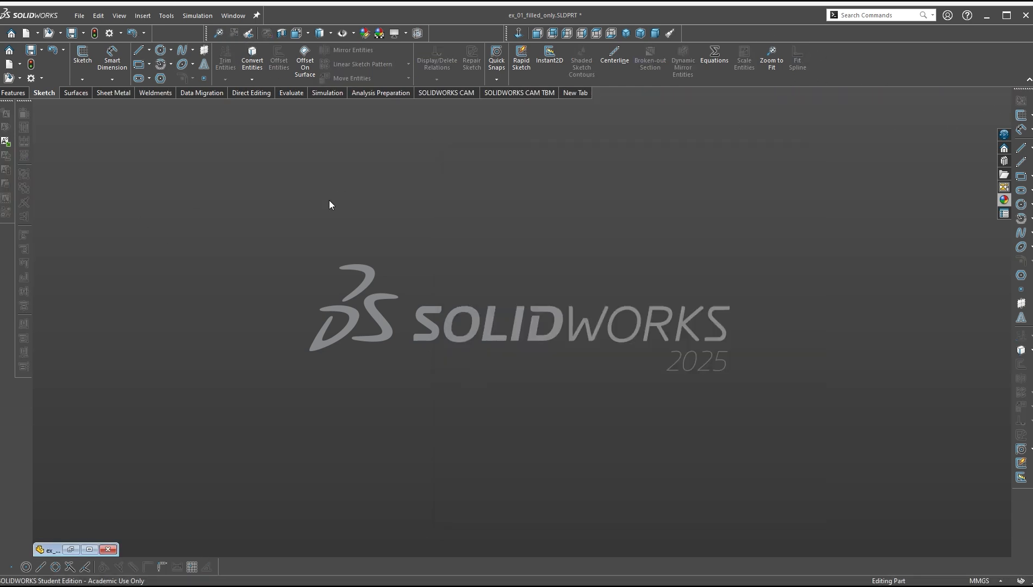
Open Imported_surface_and_sketch_picture.SLDPRT and convert its appearance data with the RealView Appearance only option
left_click(12, 94)
left_click(50, 33)
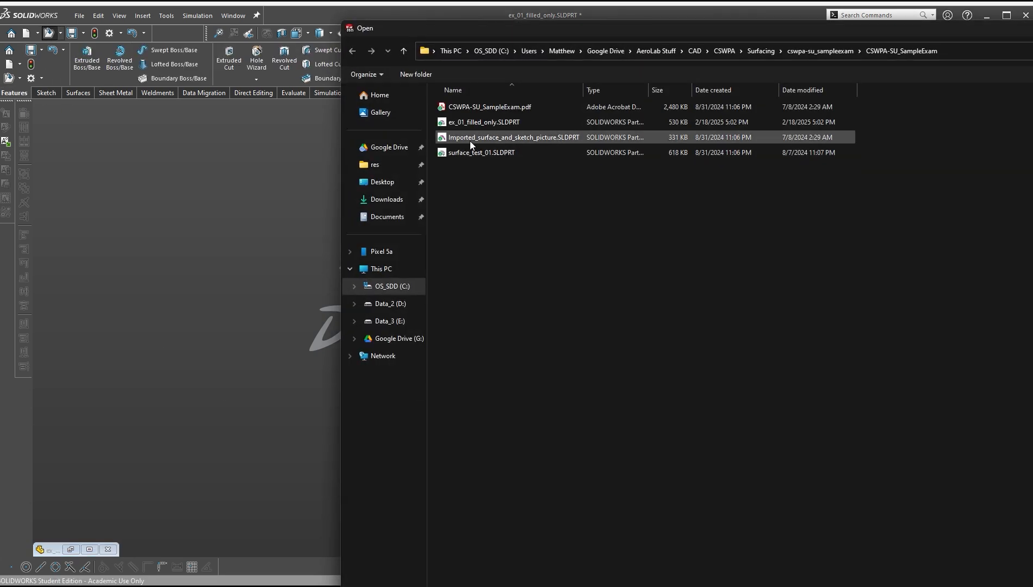
left_click(472, 141)
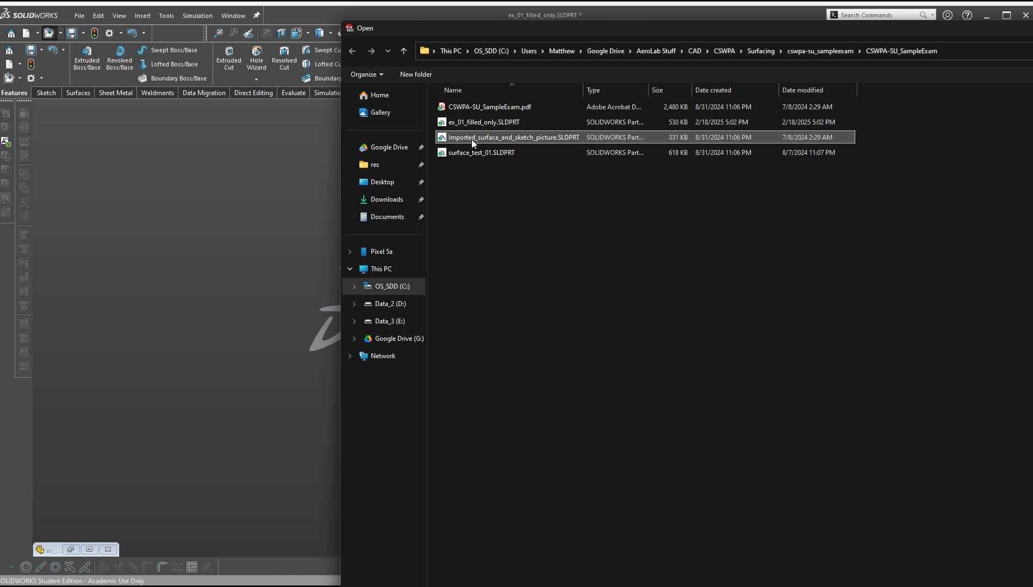
double_click(471, 139)
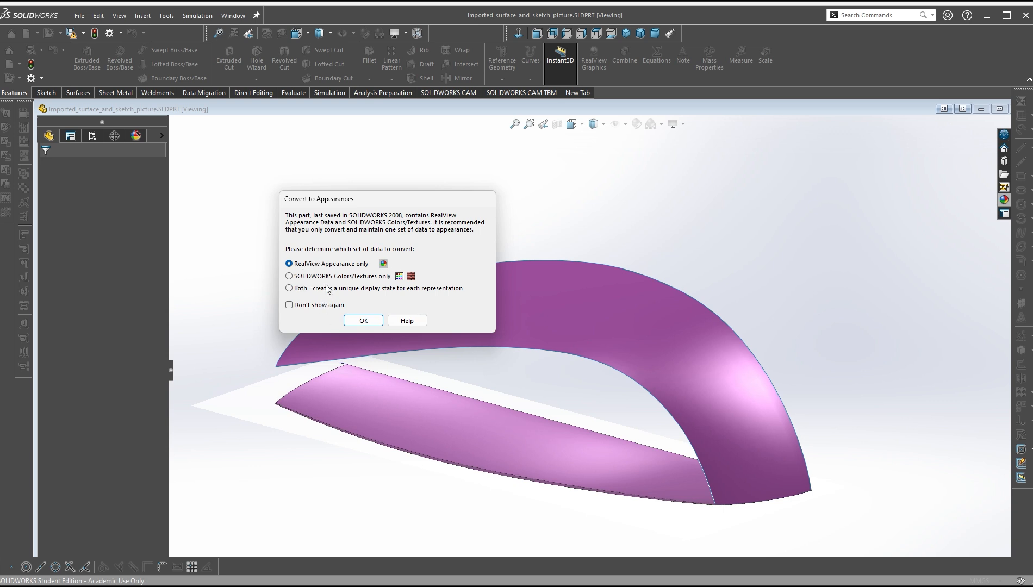
left_click(362, 321)
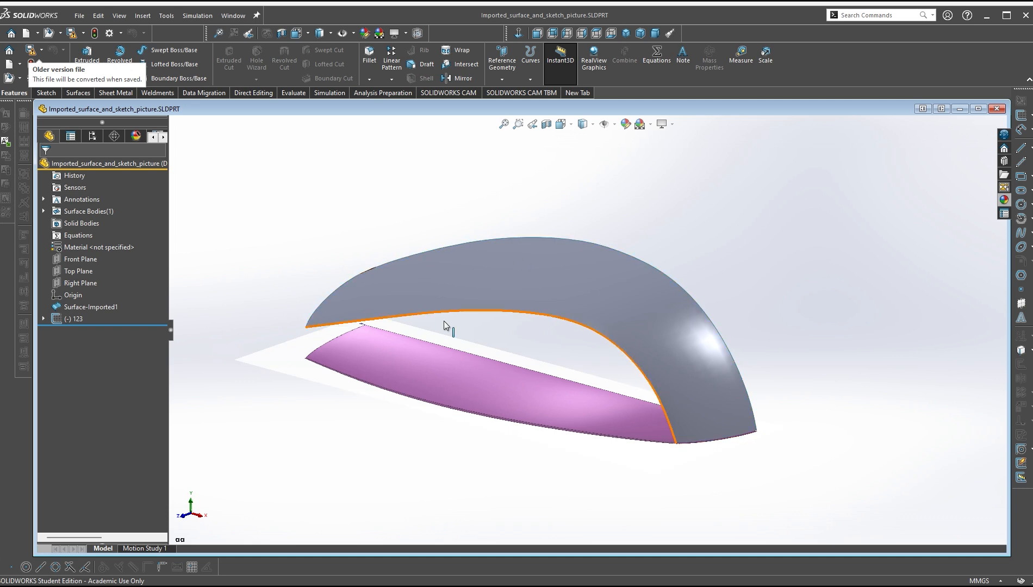
middle_click_drag(450, 373, 496, 368)
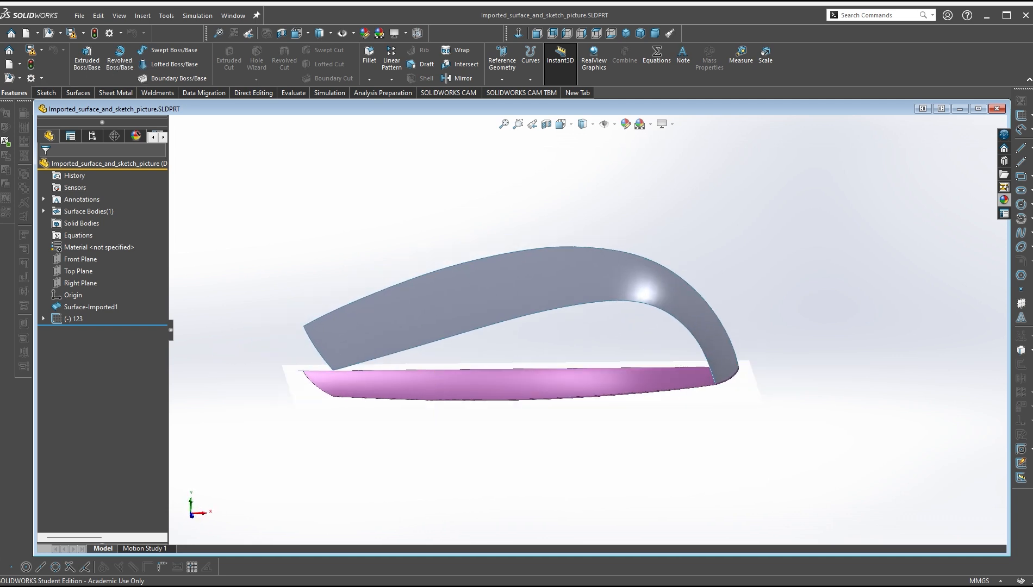
Switch to the CSWPA-SU sample exam PDF and review the Question 1 images, Detail View AA and the side surface rules
key("alt+Tab")
scroll(517, 402, "up", 10)
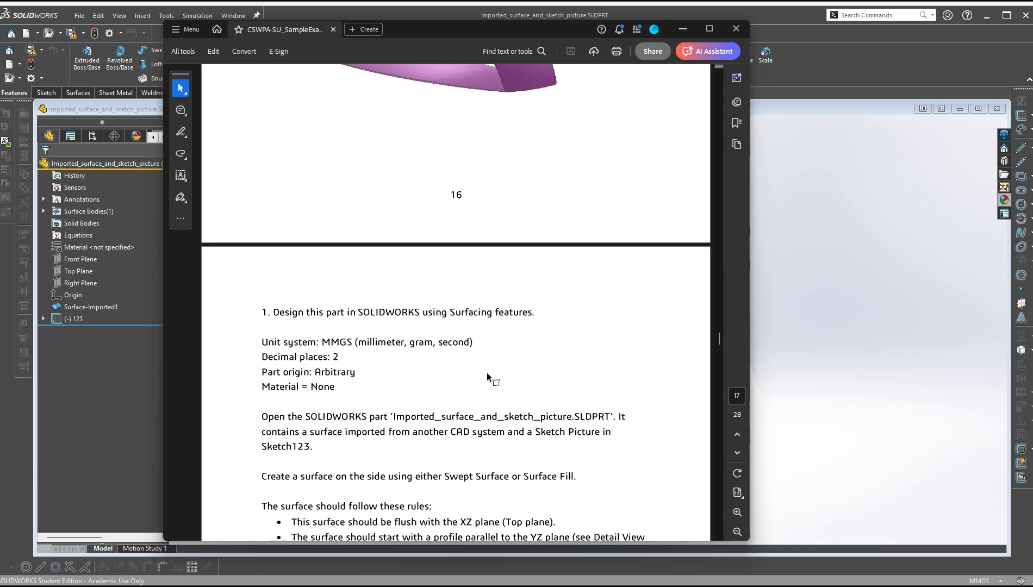
scroll(479, 418, "up", 6)
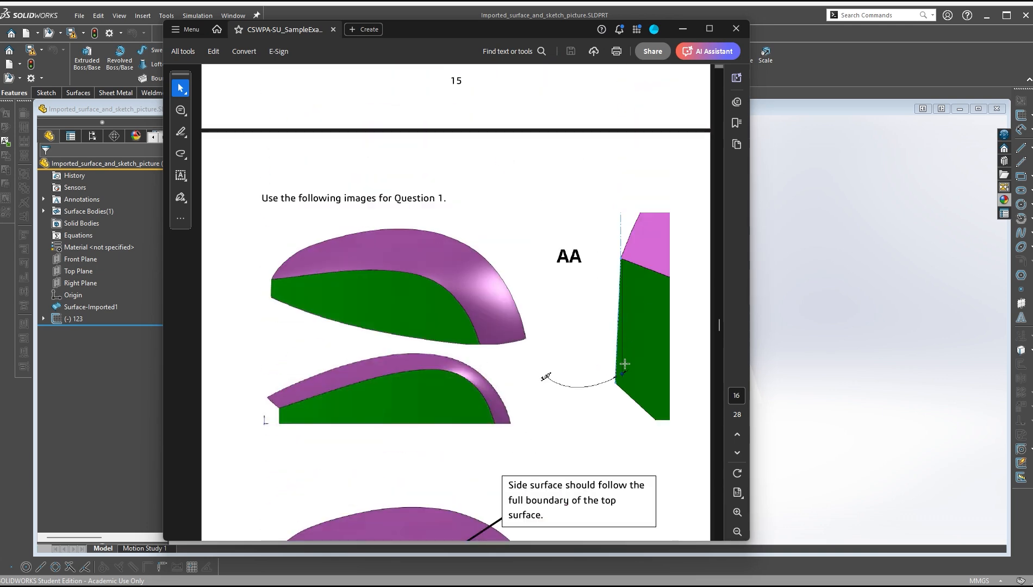
scroll(440, 362, "down", 10)
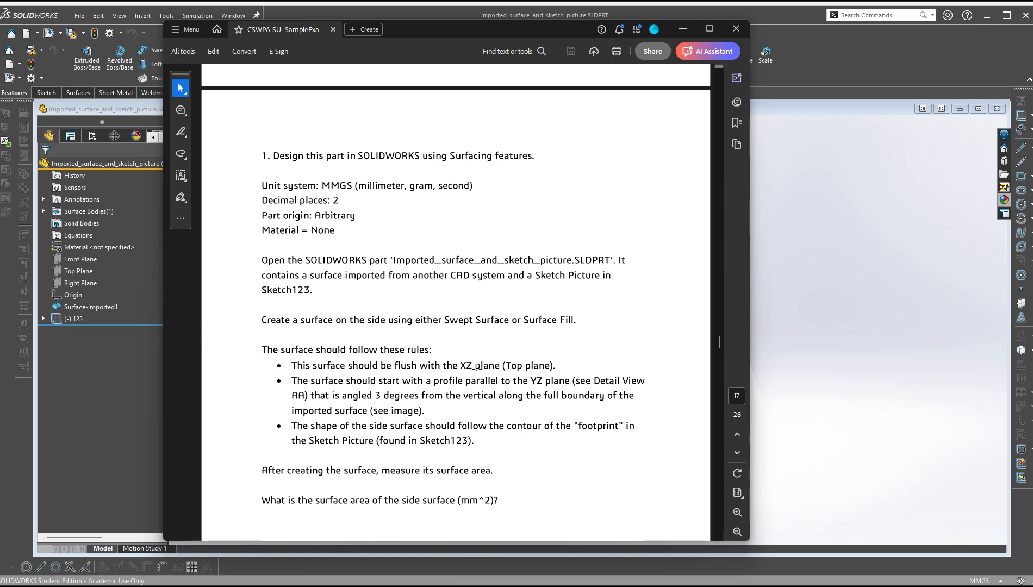
Return to SOLIDWORKS and check how the Top Plane and Right Plane lie relative to the imported mouse surface
left_click(780, 112)
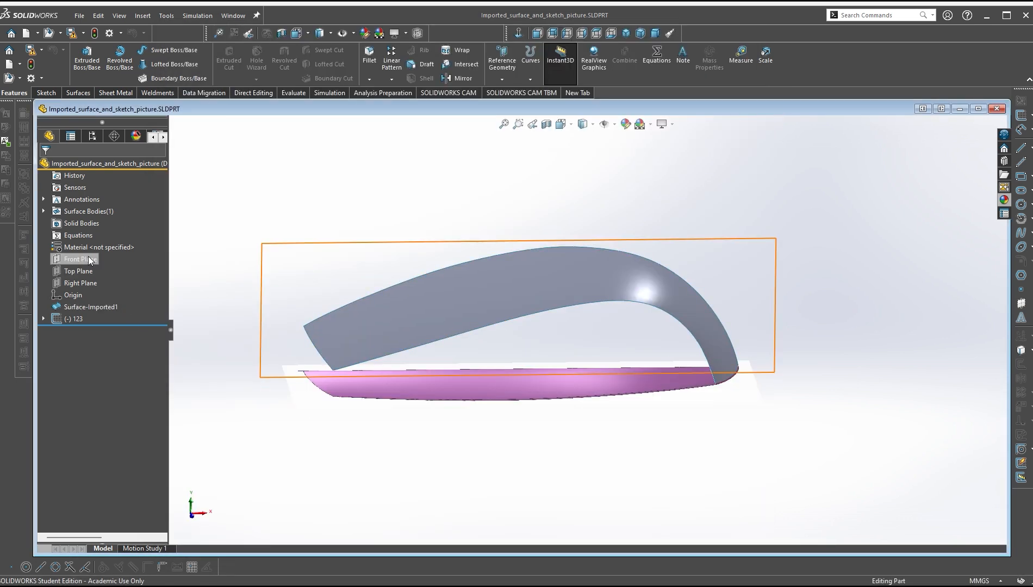
middle_click_drag(251, 442, 300, 502)
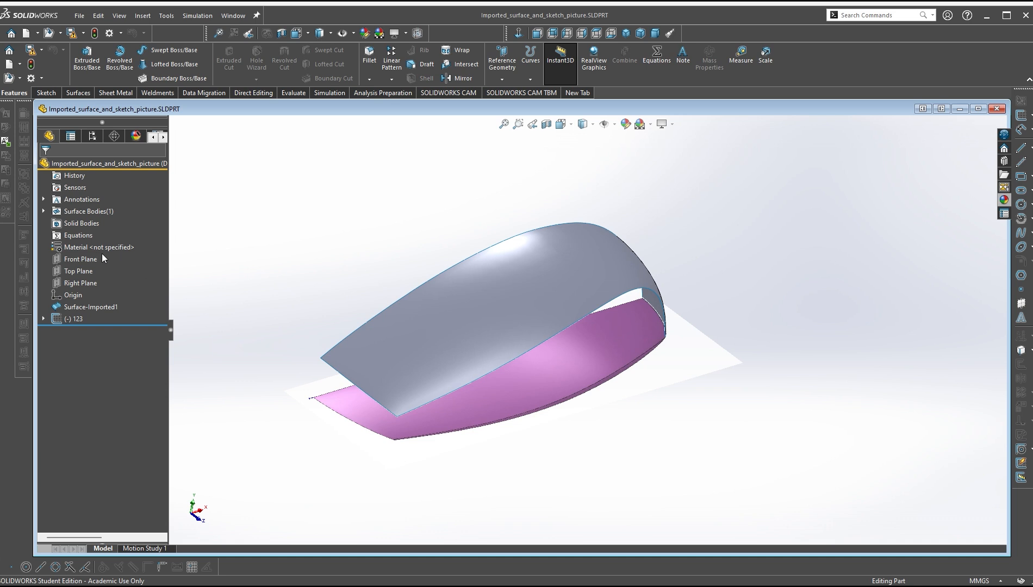
left_click(80, 272)
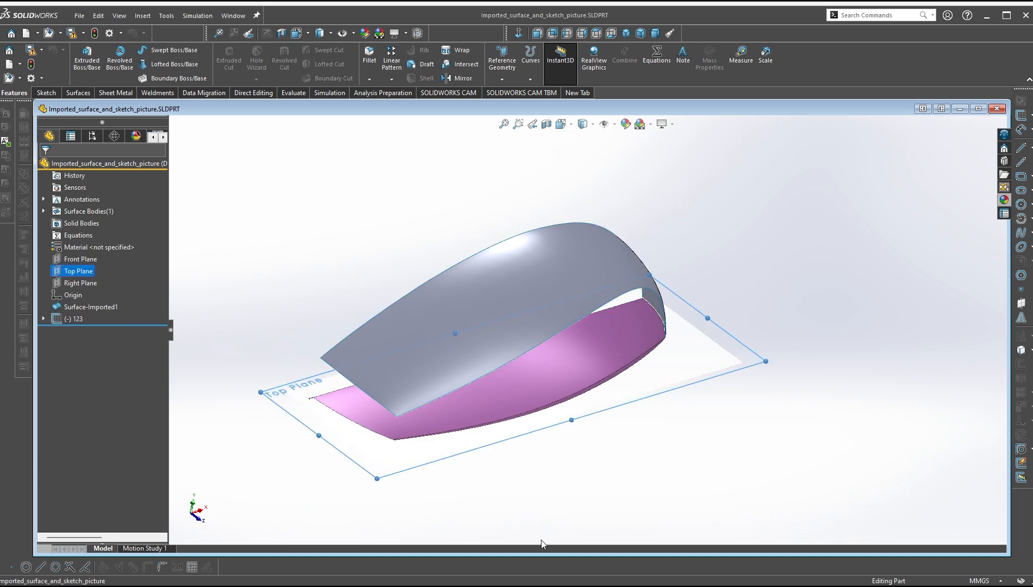
key("alt+Tab")
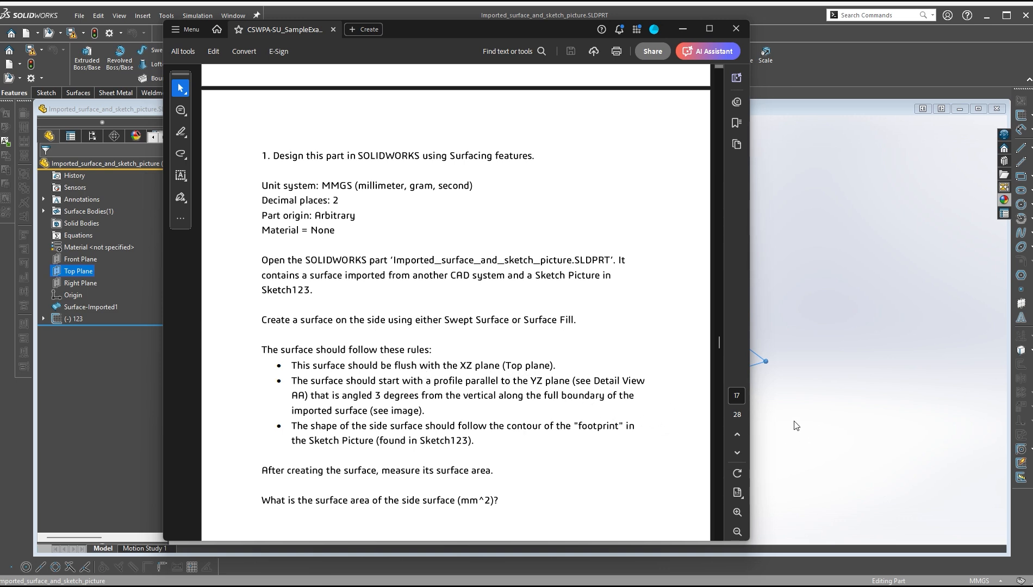
left_click(806, 390)
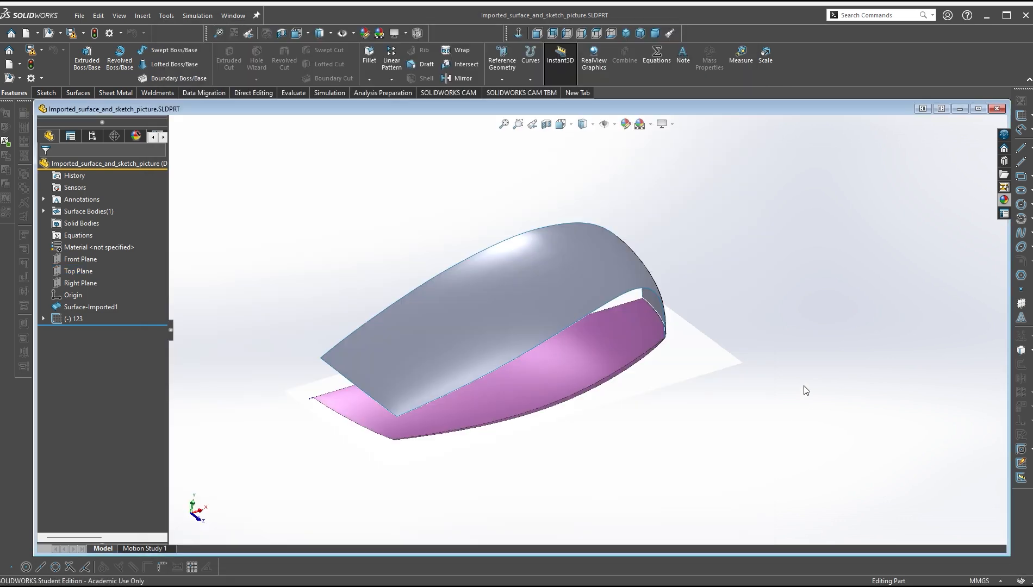
left_click(79, 282)
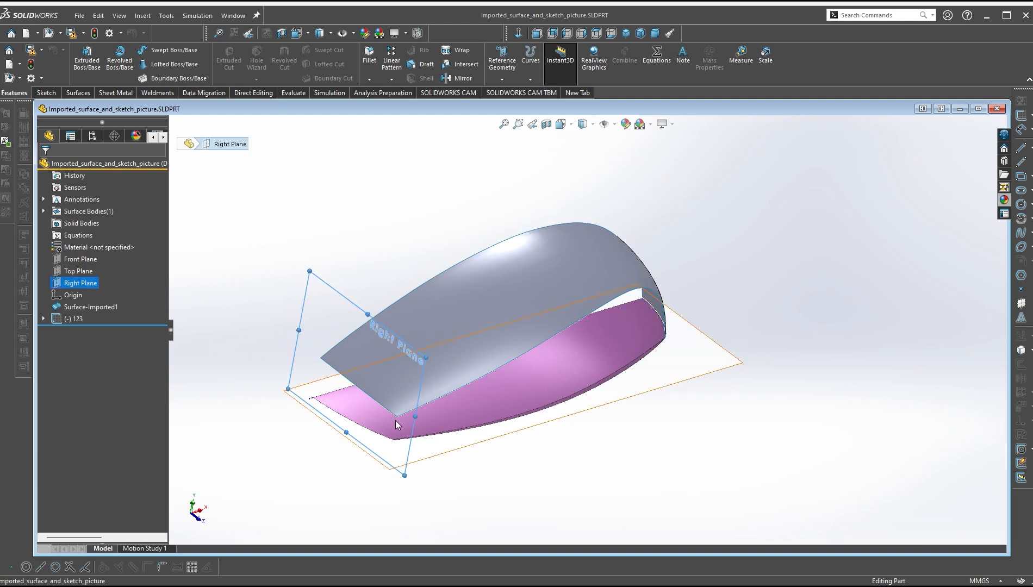
middle_click_drag(396, 429, 380, 391)
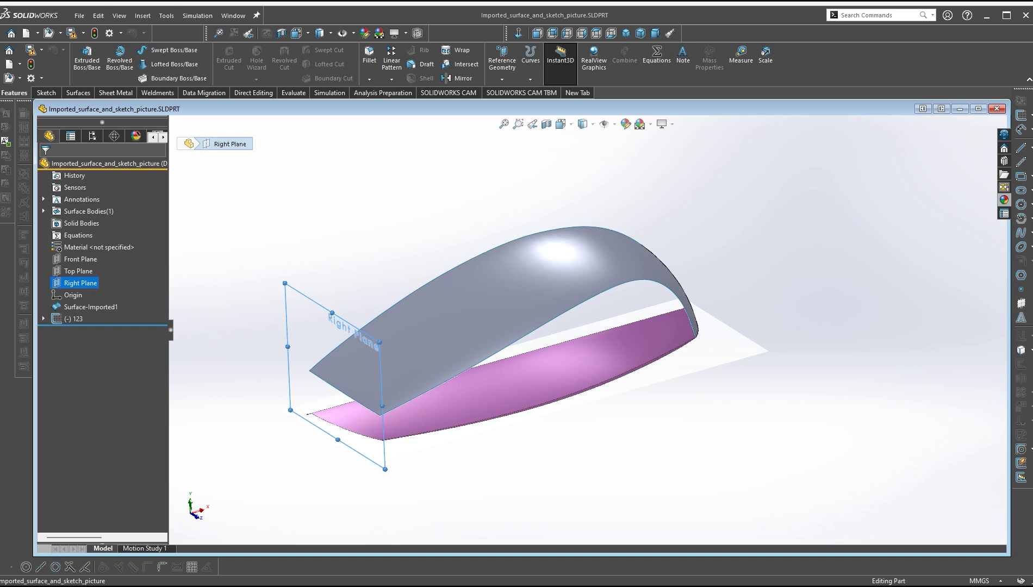
Switch to the exam PDF and reread the Question 1 rules and surface area question alongside the answer key
key("alt+Tab")
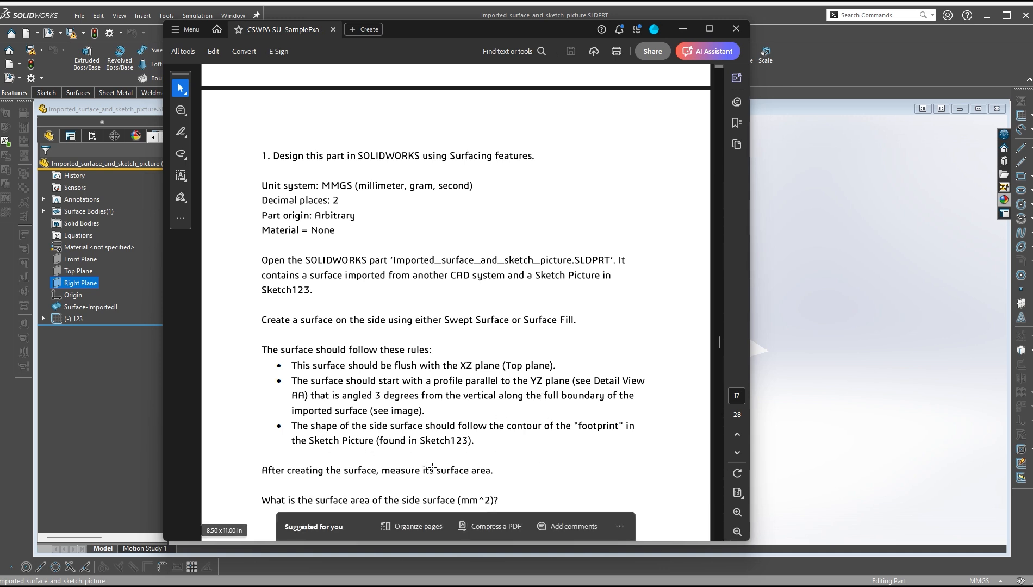
scroll(492, 454, "down", 1)
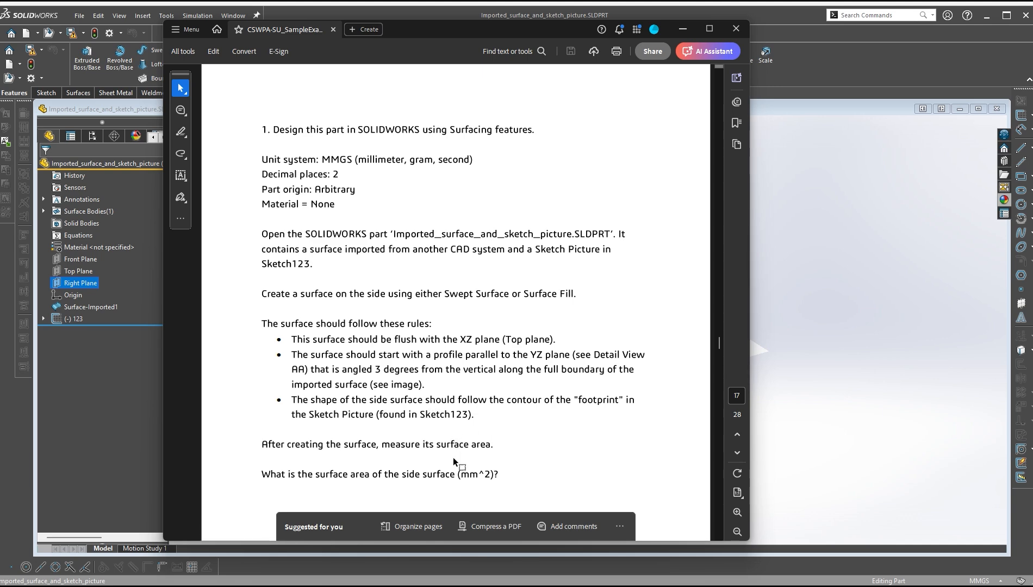
scroll(484, 467, "down", 3)
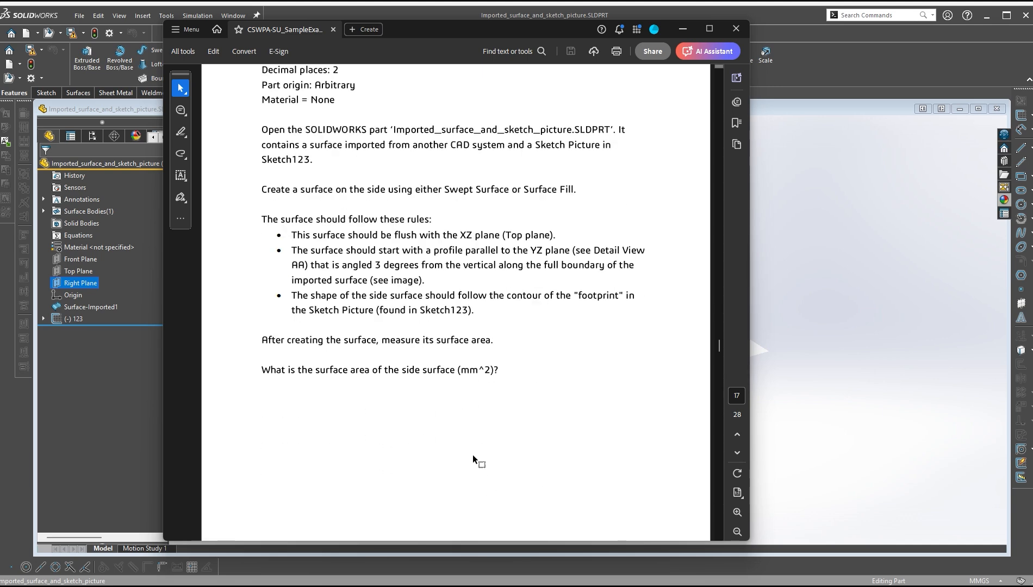
scroll(375, 416, "down", 10)
scroll(435, 430, "up", 9)
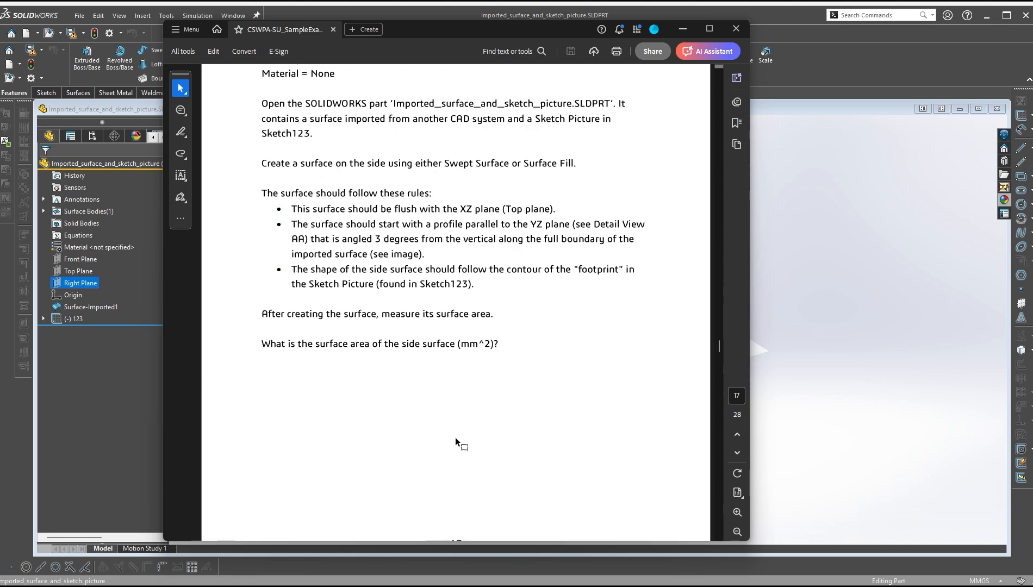
scroll(473, 386, "up", 5)
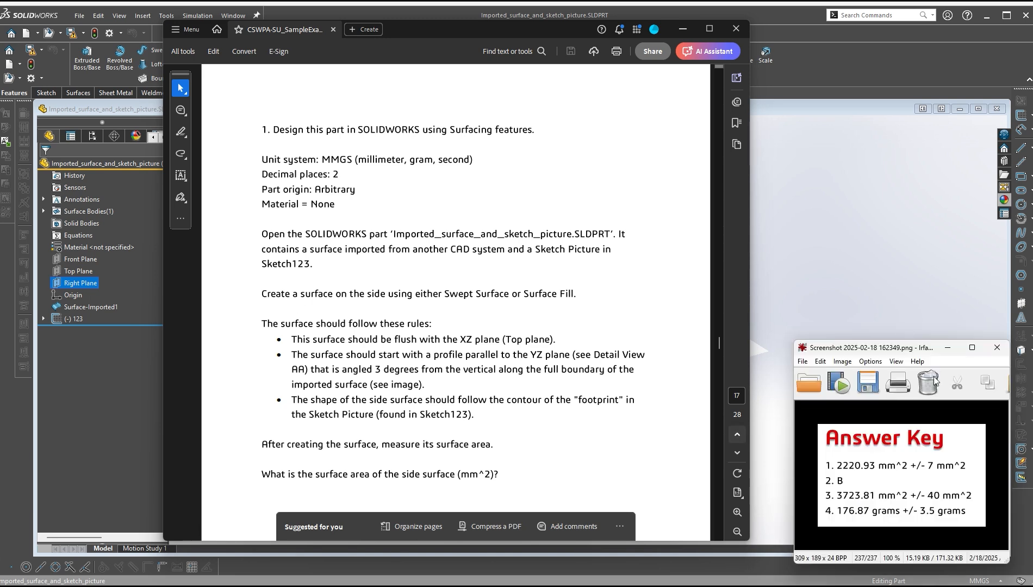
left_click(397, 356)
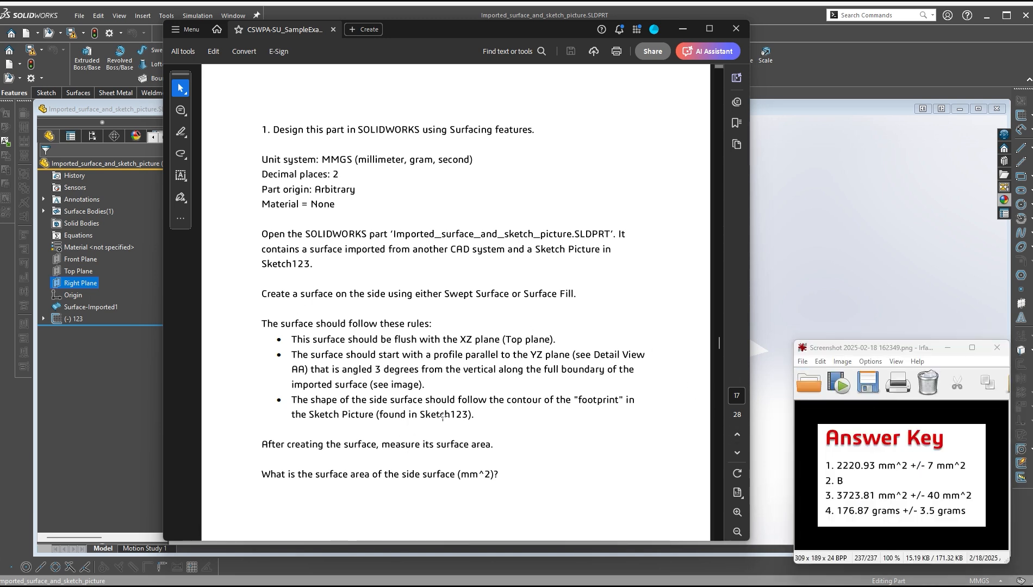
left_click(797, 293)
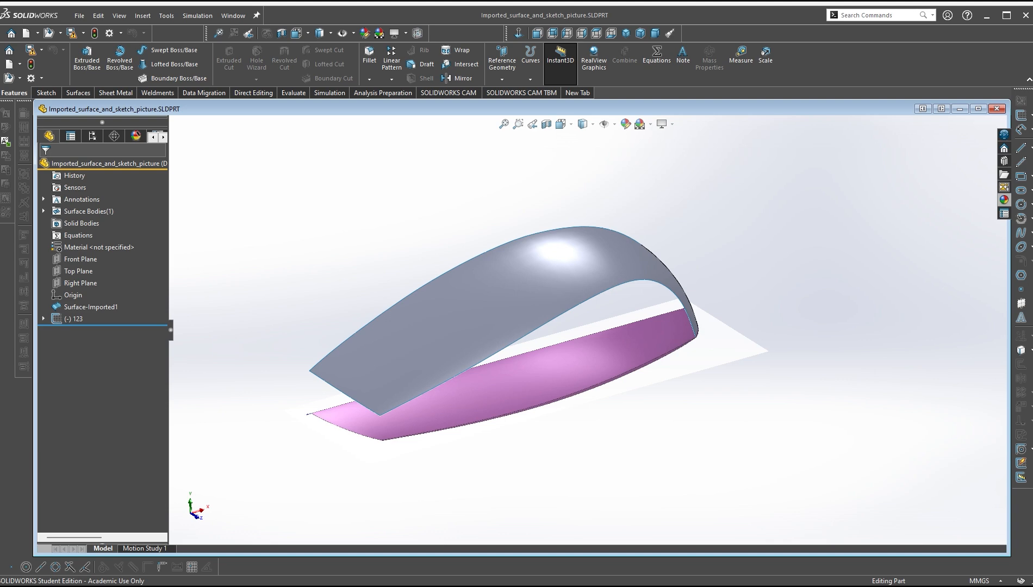
Go back to the exam PDF and examine the Question 2 image, the Question 1 images and the side surface boundary note
key("alt+Tab")
scroll(453, 373, "up", 1)
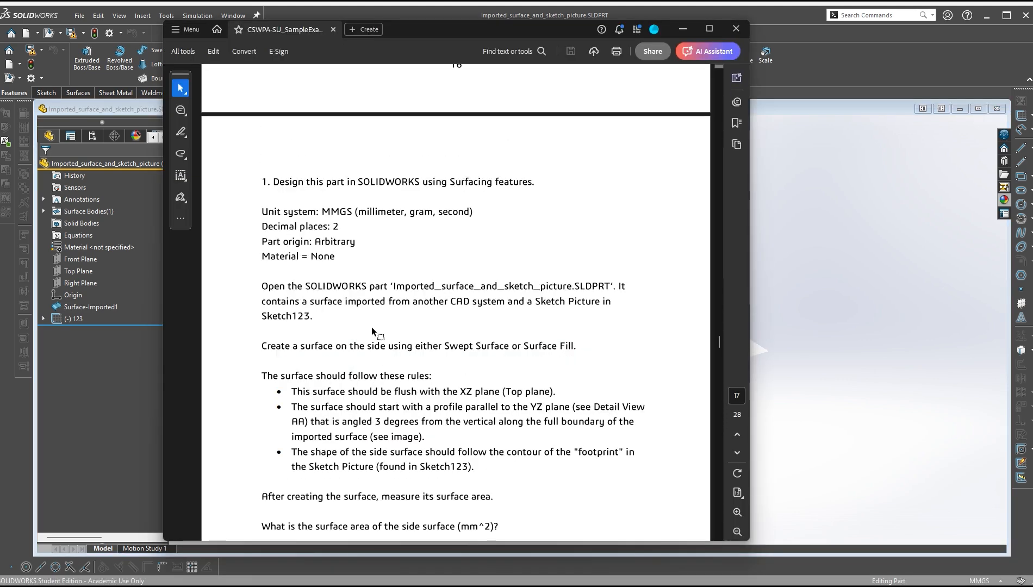
scroll(240, 270, "down", 10)
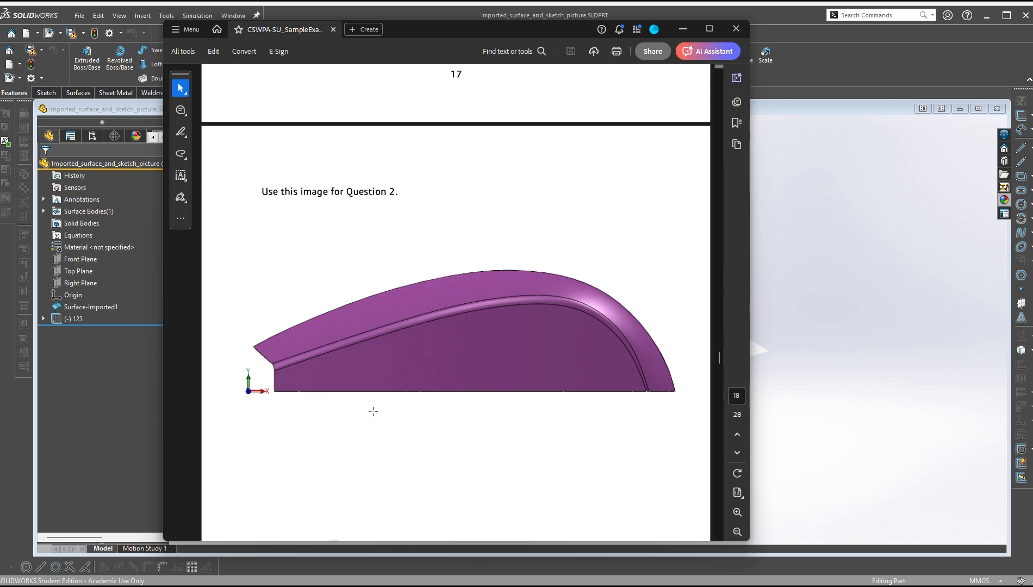
scroll(461, 413, "up", 15)
scroll(456, 410, "up", 6)
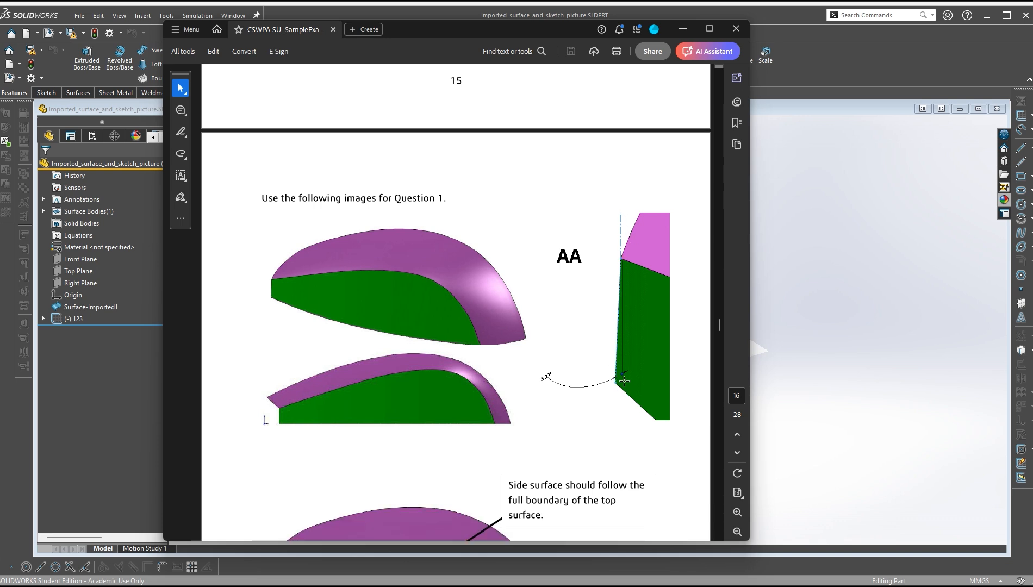
scroll(422, 415, "down", 15)
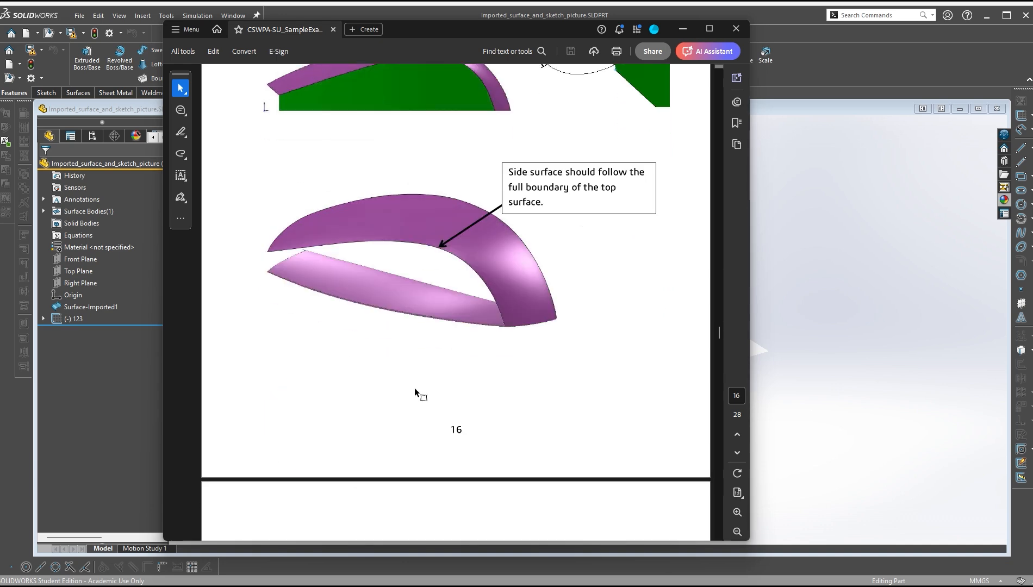
Look through the following exam pages up to the Question 4 images and return to the Question 1 rules
scroll(413, 379, "down", 20)
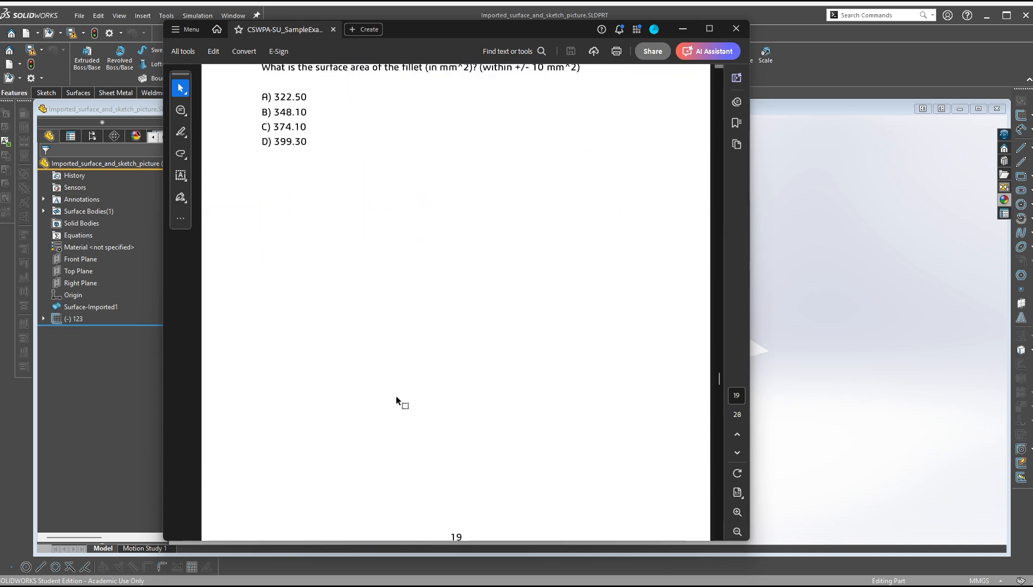
scroll(410, 404, "down", 15)
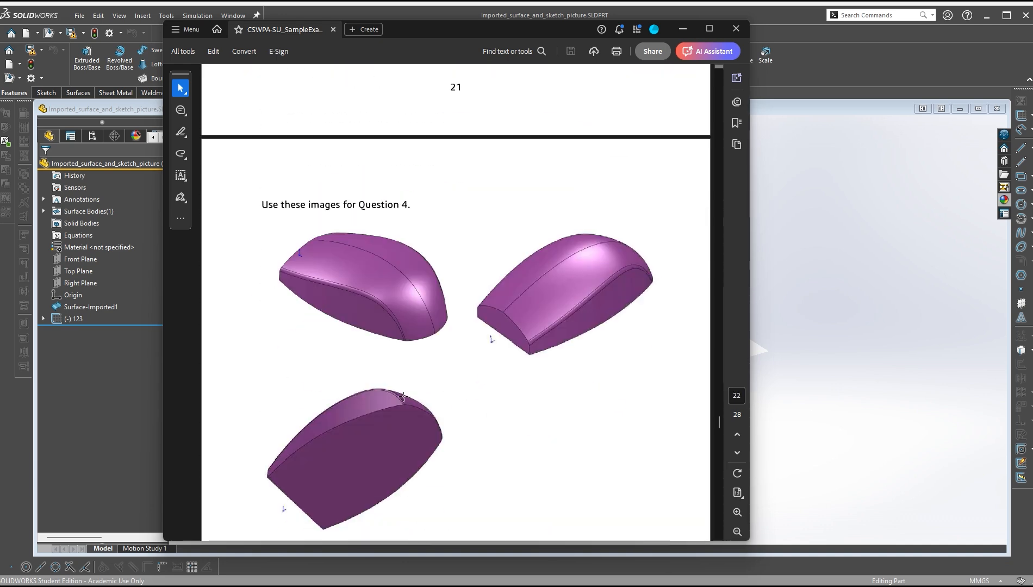
scroll(542, 368, "down", 5)
scroll(525, 293, "up", 6)
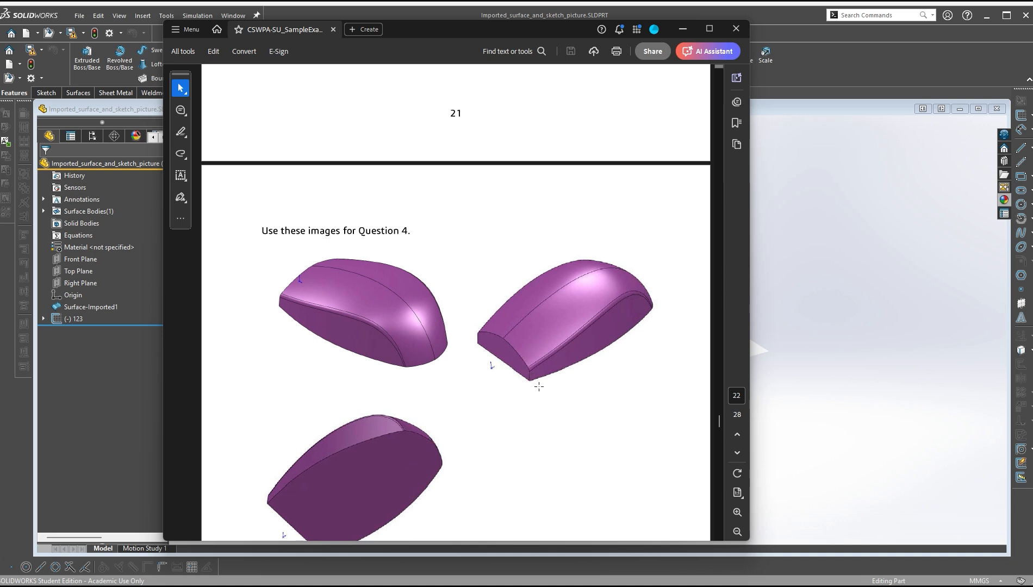
scroll(537, 361, "up", 4)
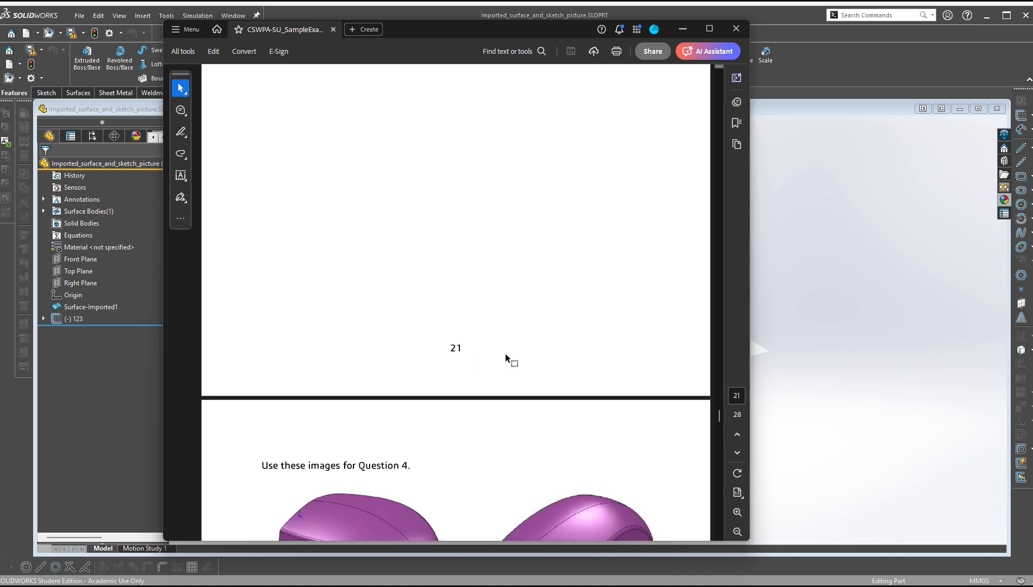
scroll(509, 361, "up", 20)
scroll(424, 434, "up", 15)
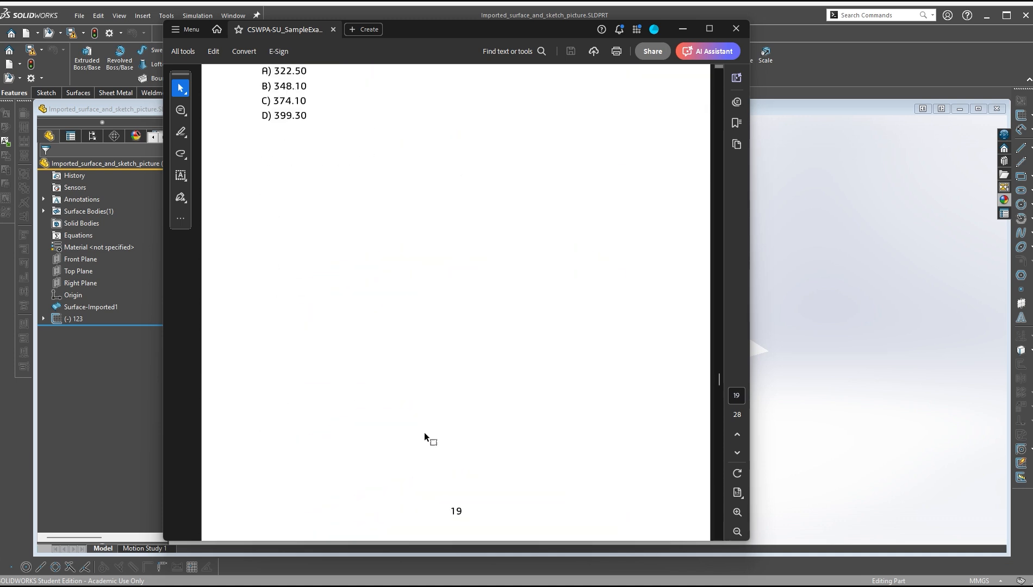
scroll(425, 433, "up", 10)
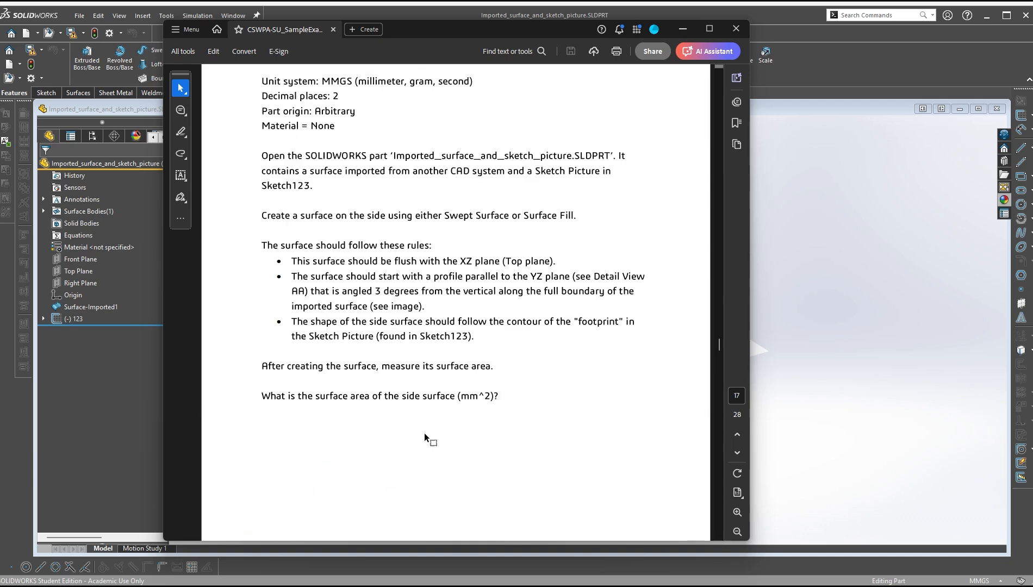
scroll(488, 460, "down", 3)
scroll(462, 414, "down", 3)
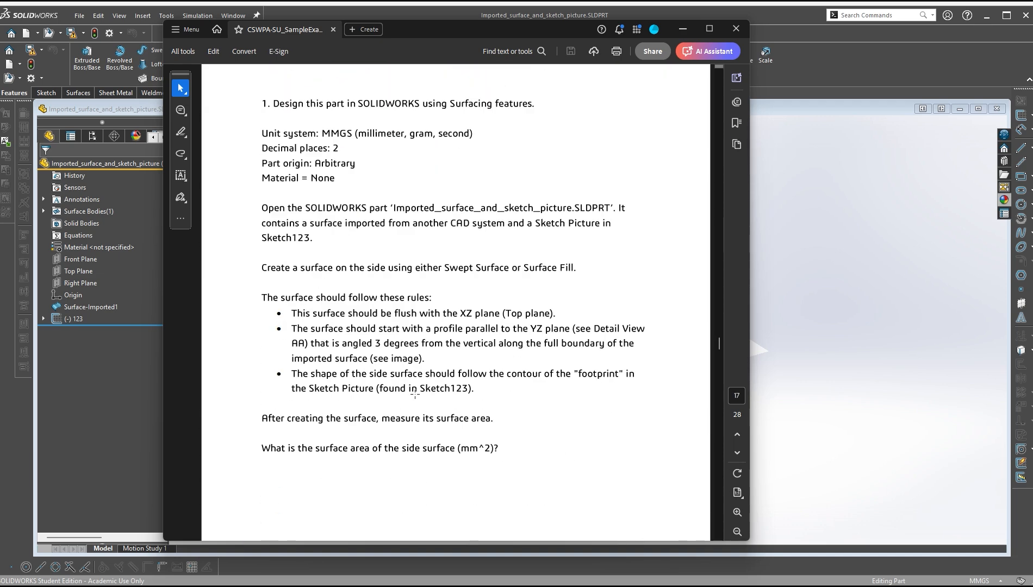
Return to SOLIDWORKS and examine how the Right Plane lies relative to the imported surface's front corner and the sketch picture
left_click(874, 362)
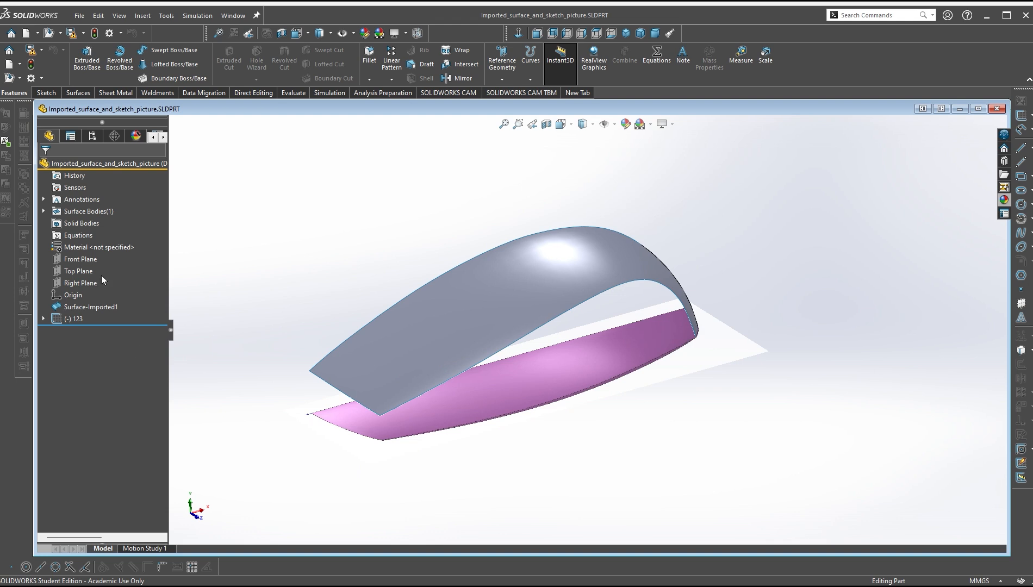
left_click(80, 283)
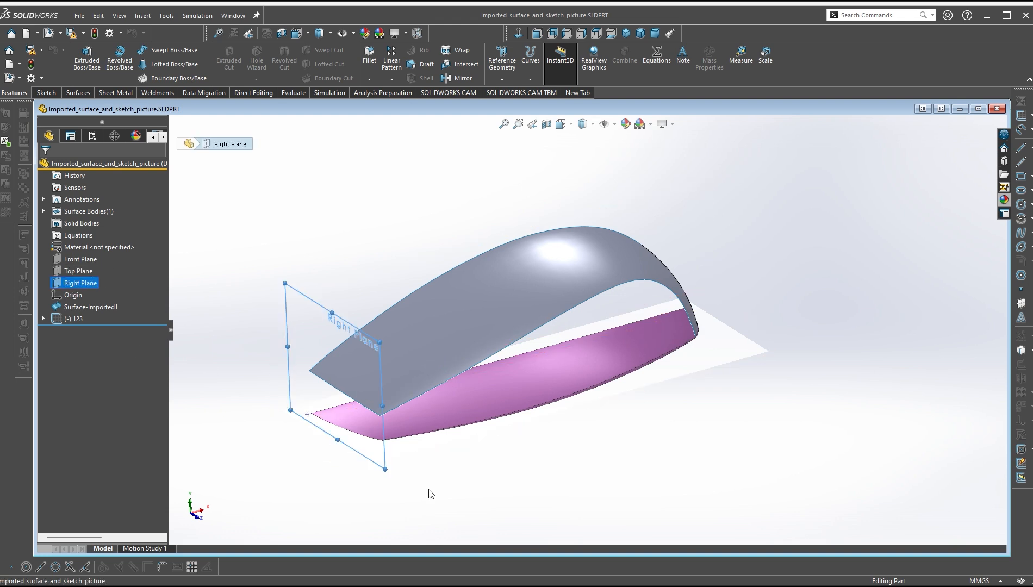
mouse_move(491, 506)
middle_mouse_down()
mouse_move(468, 486)
mouse_move(481, 496)
middle_mouse_up()
scroll(307, 380, "down", 3)
mouse_move(380, 492)
middle_mouse_down()
mouse_move(373, 461)
mouse_move(374, 475)
middle_mouse_up()
scroll(415, 429, "down", 2)
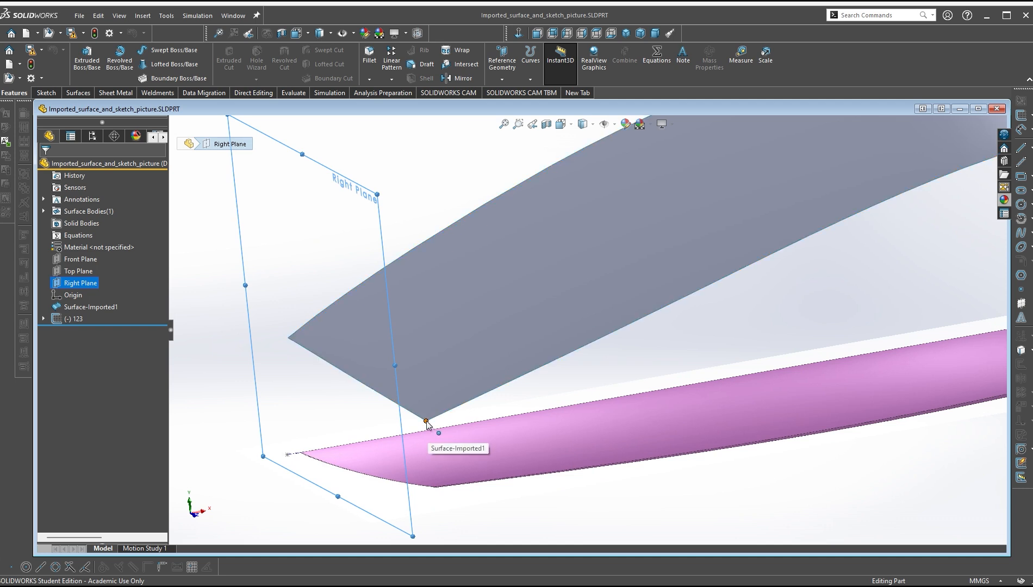
scroll(572, 474, "up", 2)
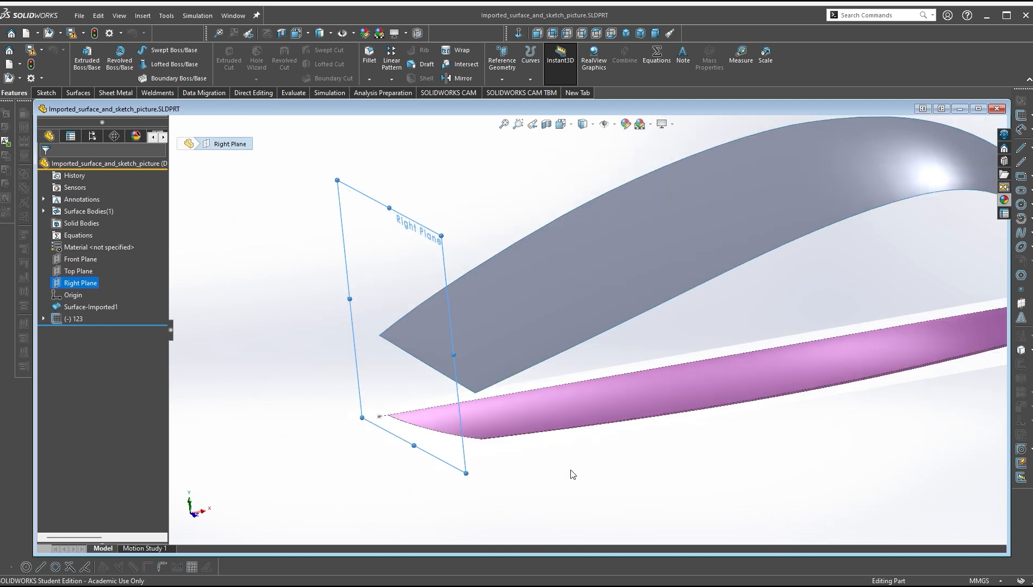
scroll(811, 369, "up", 2)
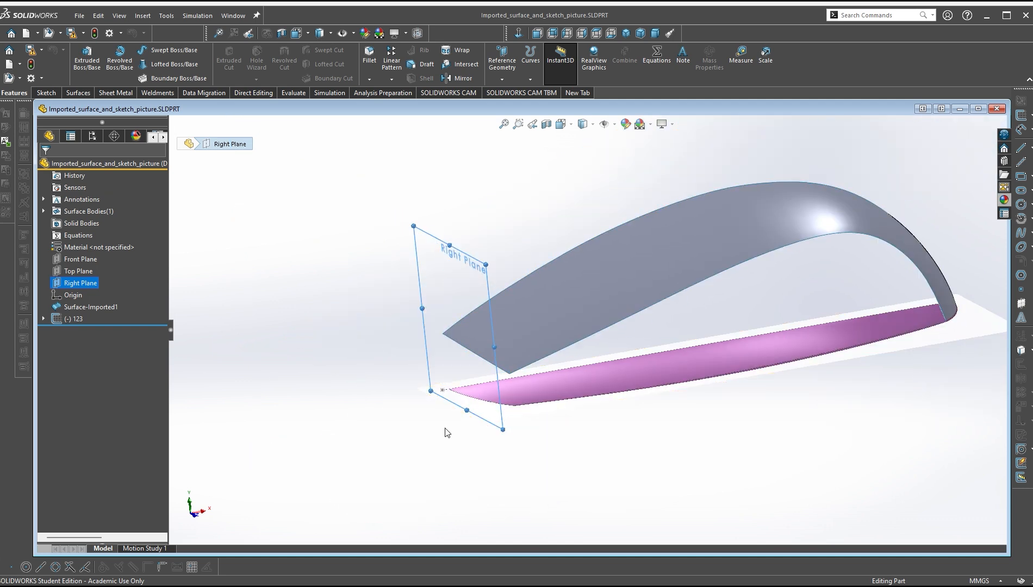
scroll(554, 419, "down", 2)
scroll(506, 381, "down", 2)
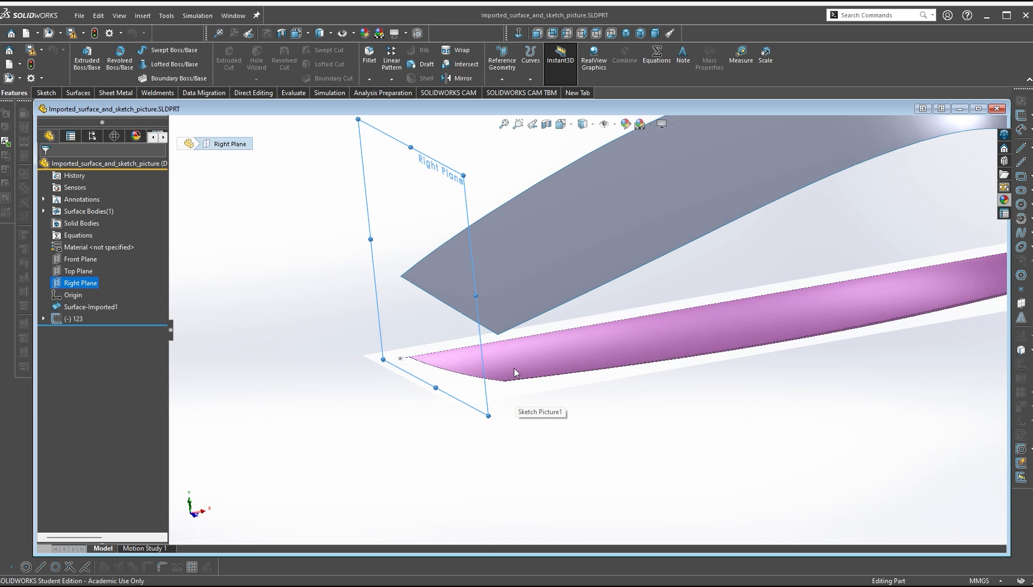
left_click(563, 444)
scroll(563, 382, "up", 1)
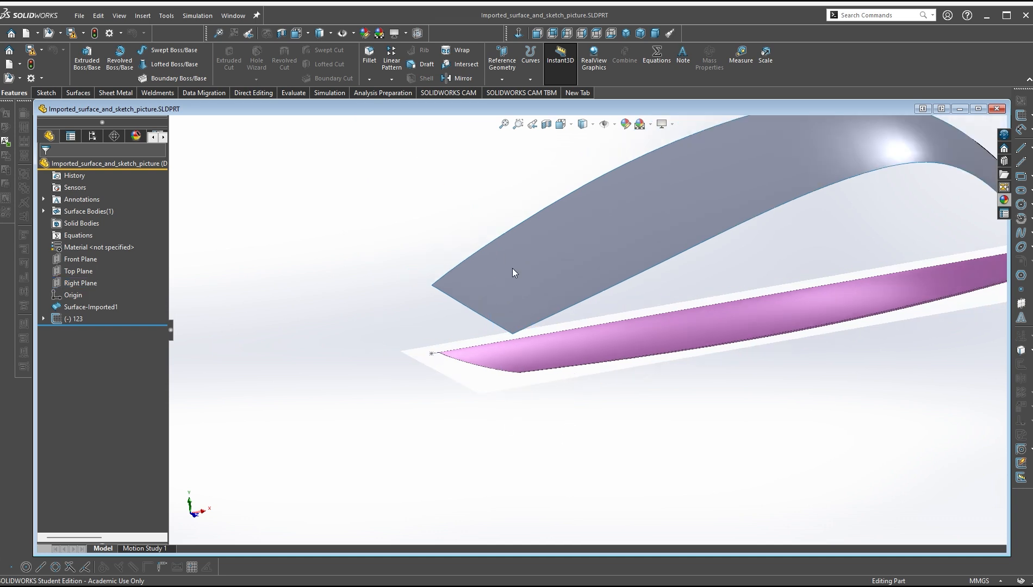
Create a reference plane parallel to the Right Plane through the front corner vertex of the imported surface
left_click(87, 287)
scroll(533, 287, "down", 2)
scroll(532, 287, "up", 3)
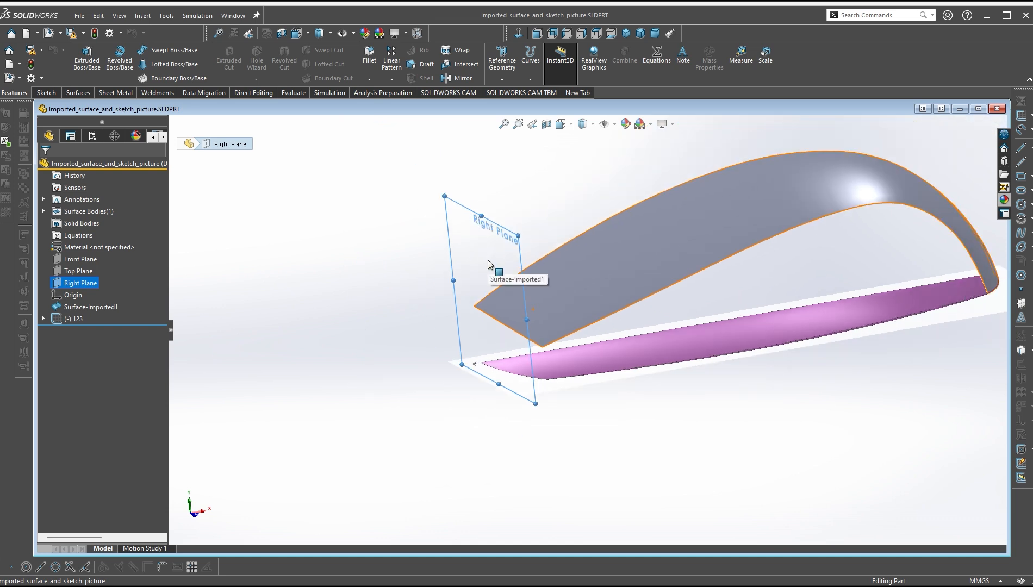
left_click(502, 78)
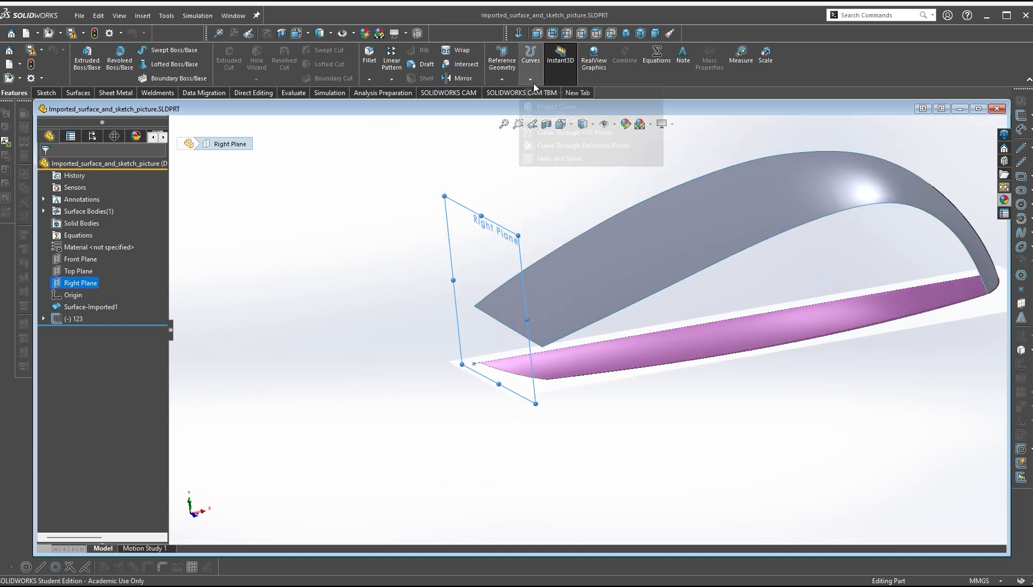
left_click(511, 93)
scroll(549, 350, "down", 4)
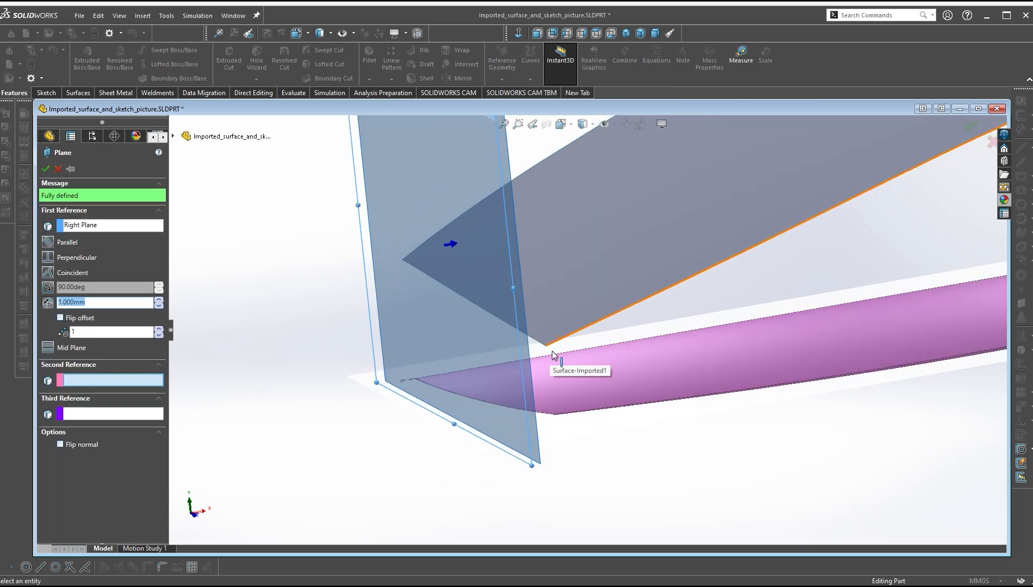
left_click(545, 347)
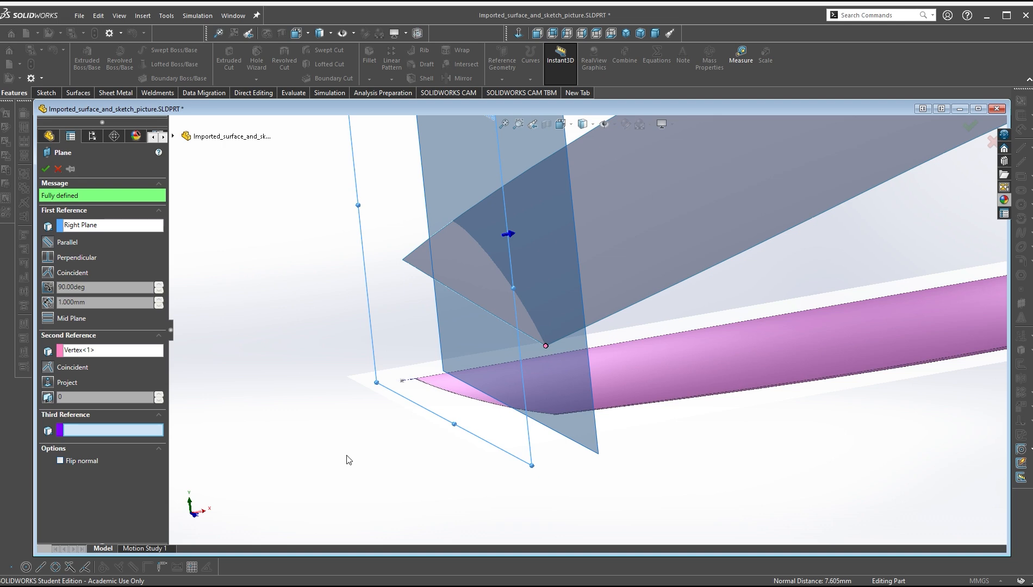
left_click(46, 168)
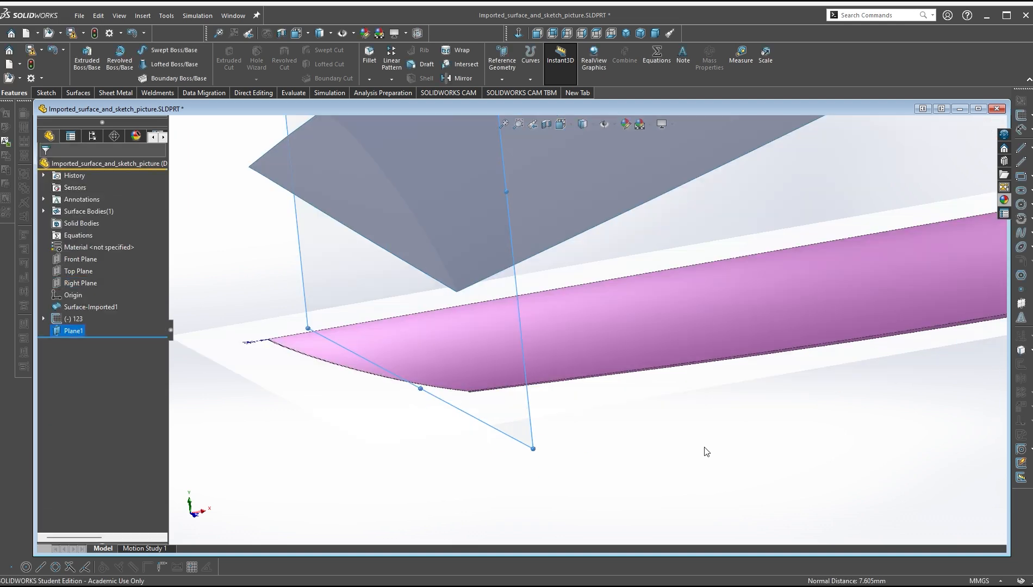
Examine from several angles how the new reference plane passes through the imported surface's front corner
middle_click_drag(552, 363, 526, 353)
left_click(549, 203)
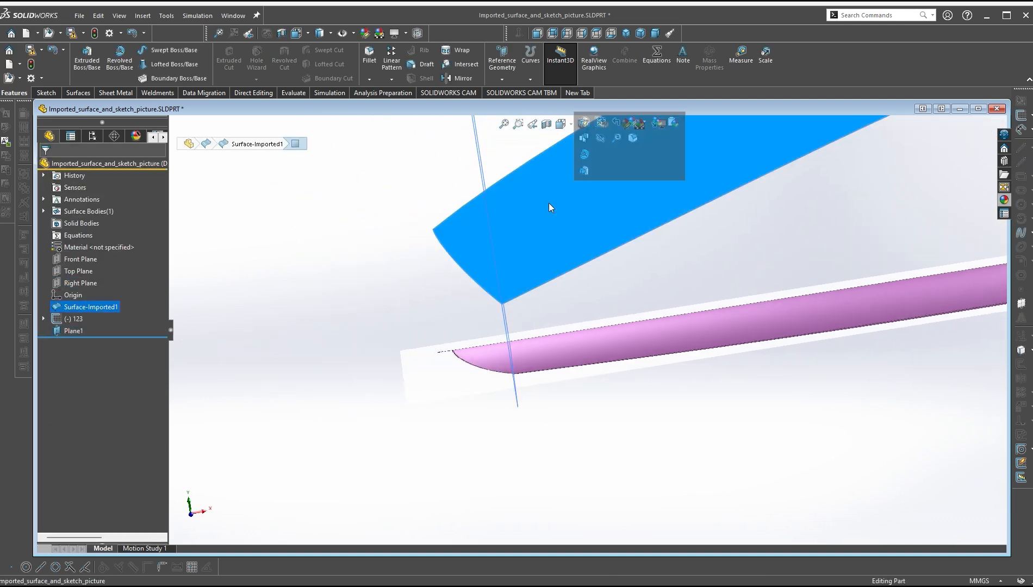
scroll(515, 305, "down", 2)
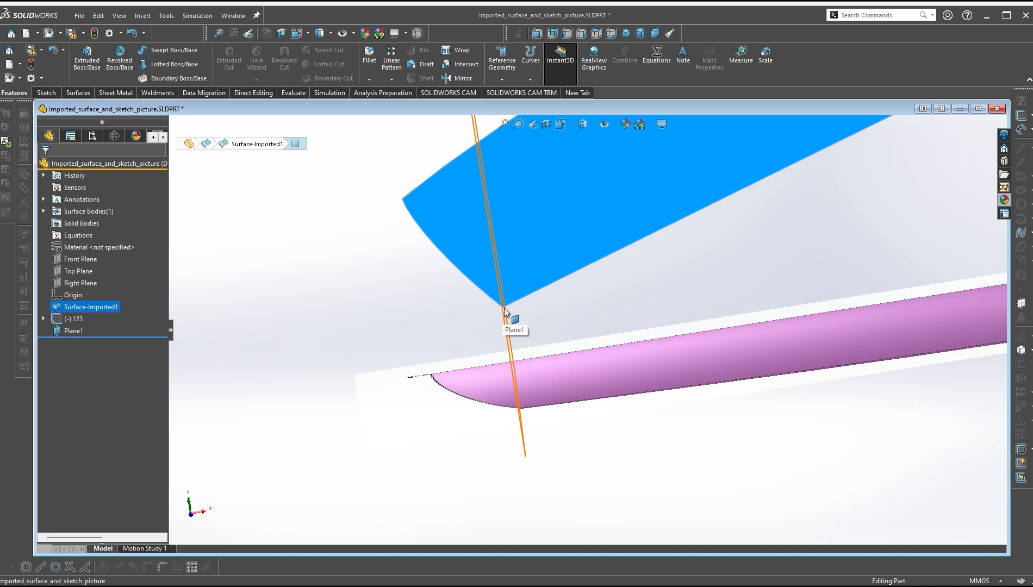
middle_click_drag(501, 307, 646, 454)
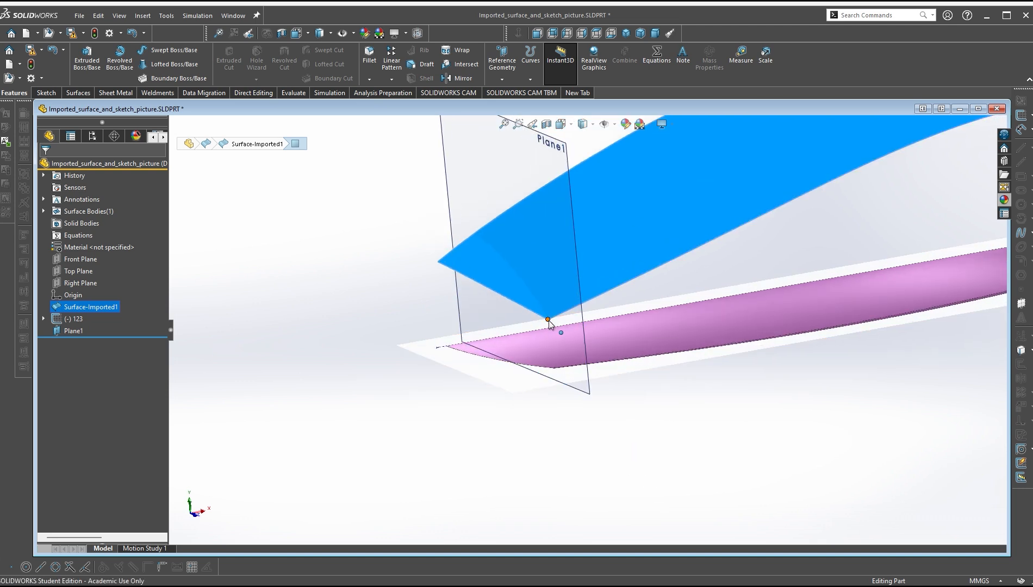
middle_click_drag(558, 238, 662, 425)
left_click(671, 411)
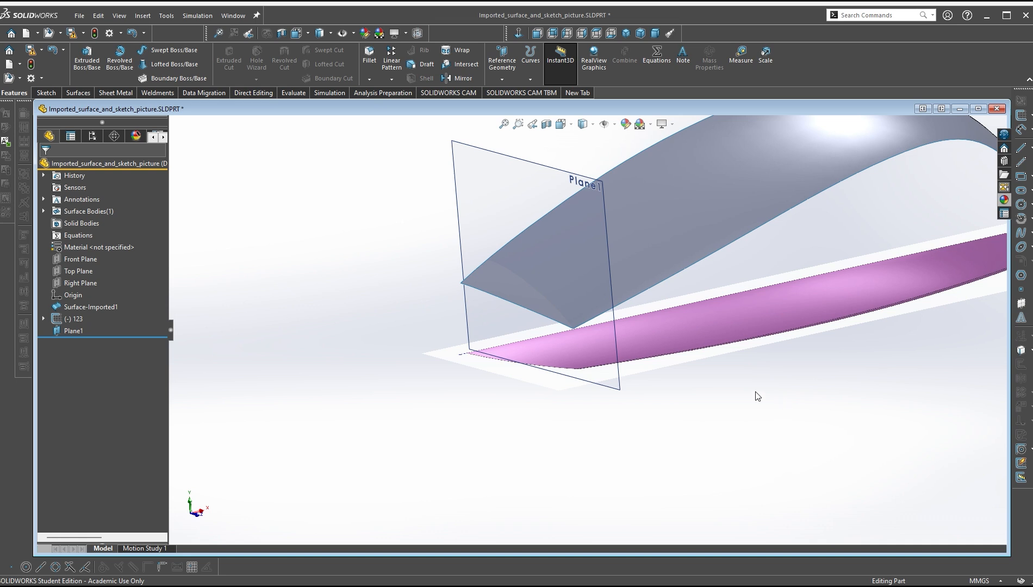
scroll(560, 278, "up", 5)
scroll(531, 217, "down", 6)
Start a sketch on Plane1 and draw a horizontal construction line about 69 mm long from the origin past the footprint's edge
left_click(569, 199)
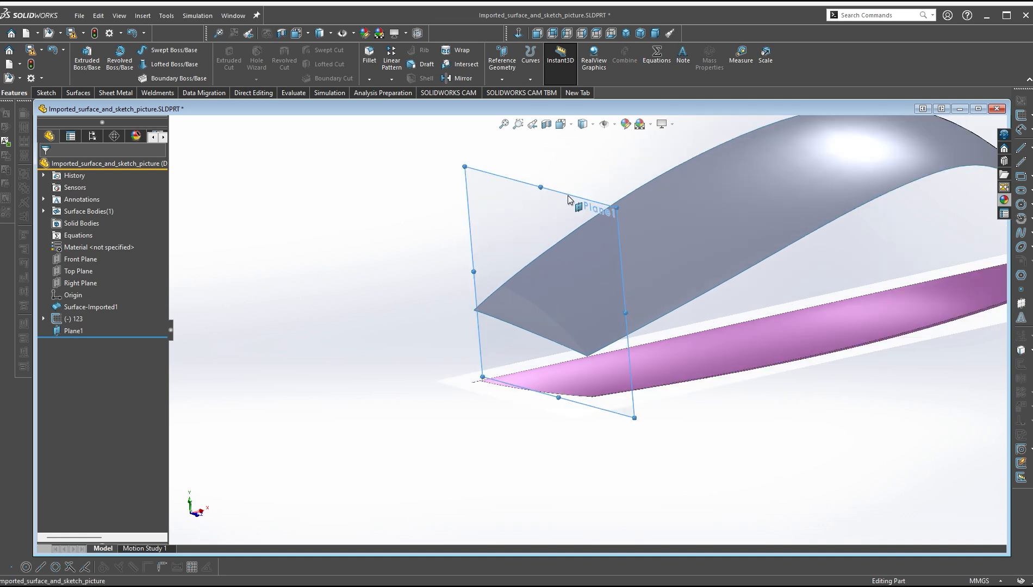
left_click(625, 155)
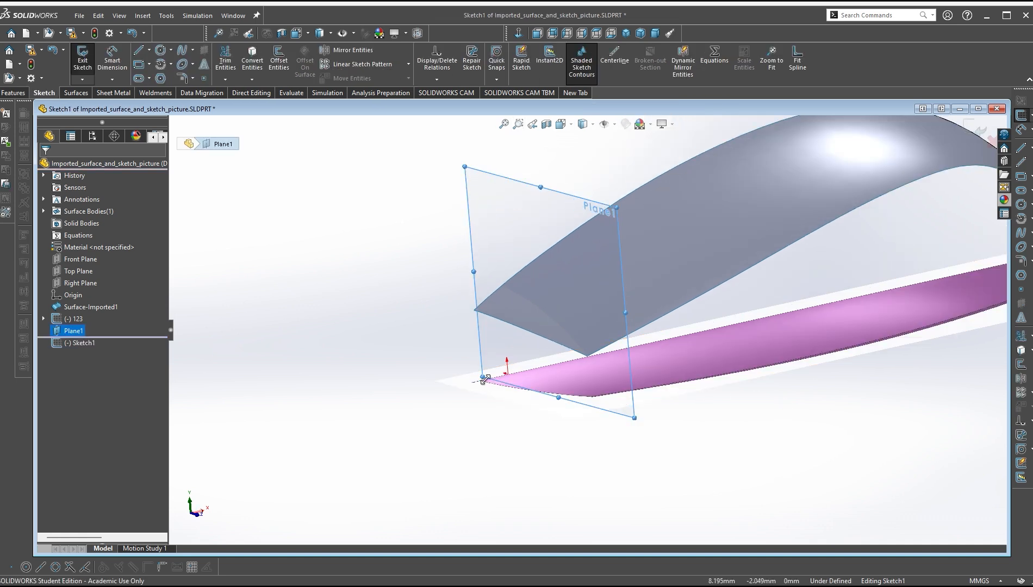
right_click_drag(730, 442, 777, 410)
scroll(565, 394, "down", 3)
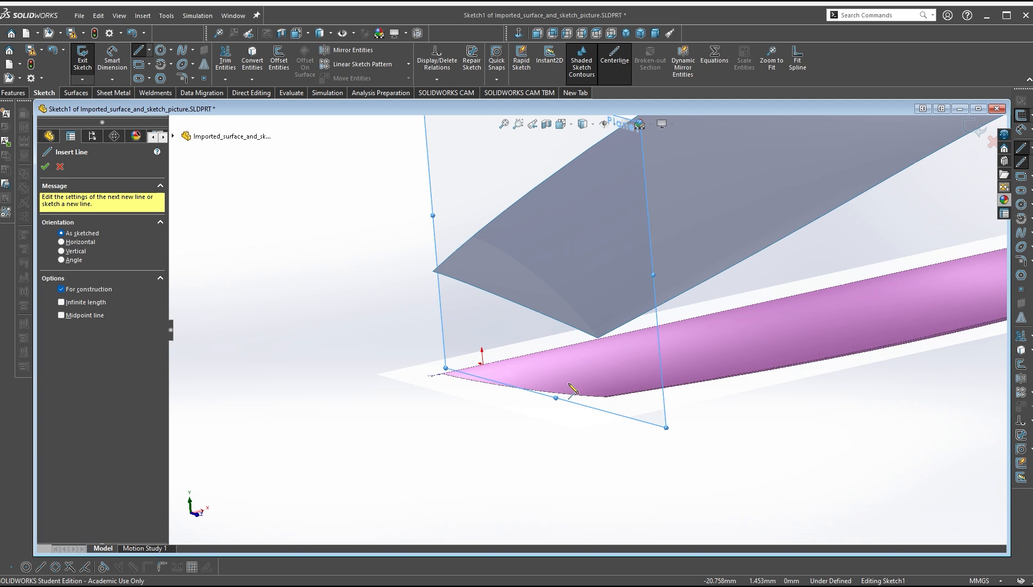
left_click(481, 365)
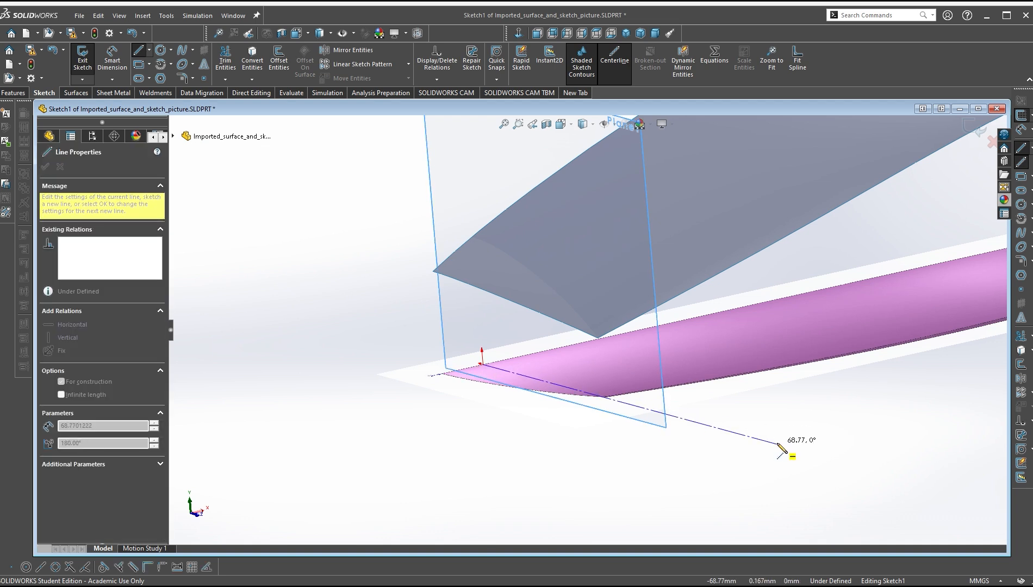
left_click(777, 445)
right_click(778, 444)
left_click(811, 454)
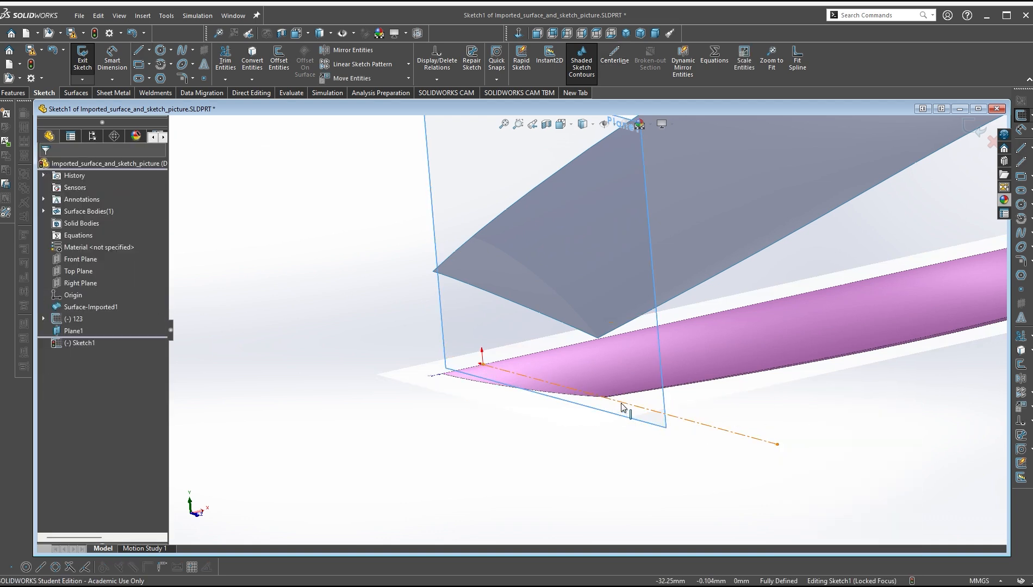
Sketch a slanted line from the horizontal construction line up to a free point near the imported surface's front corner
scroll(611, 348, "down", 2)
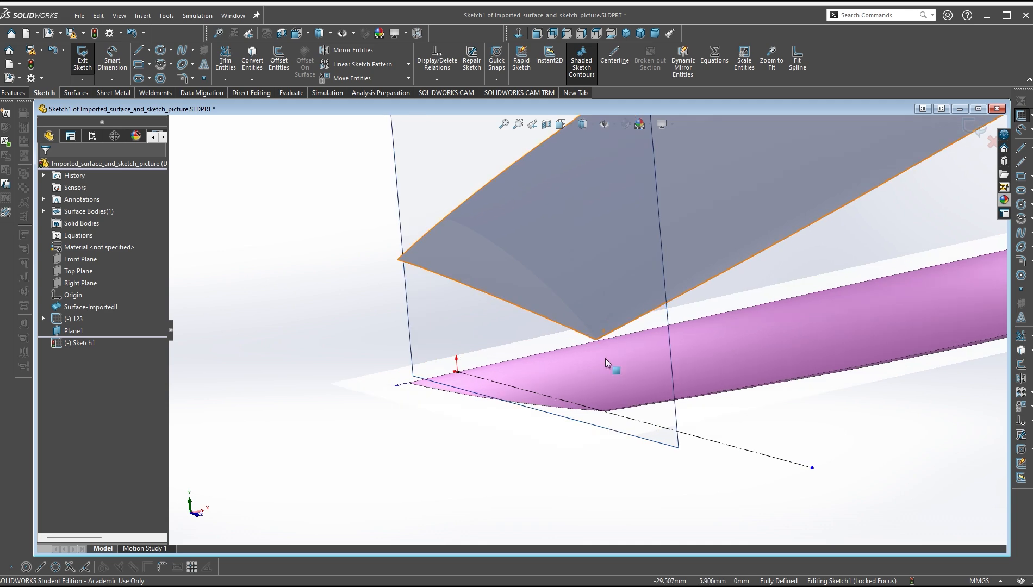
middle_click_drag(609, 384, 649, 428)
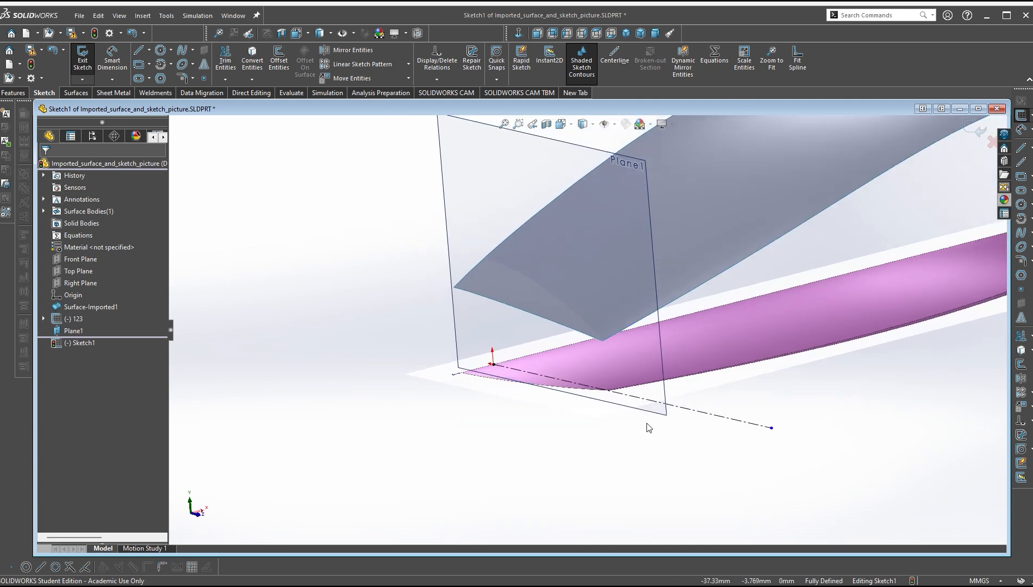
right_click_drag(855, 434, 804, 433)
scroll(594, 390, "up", 2)
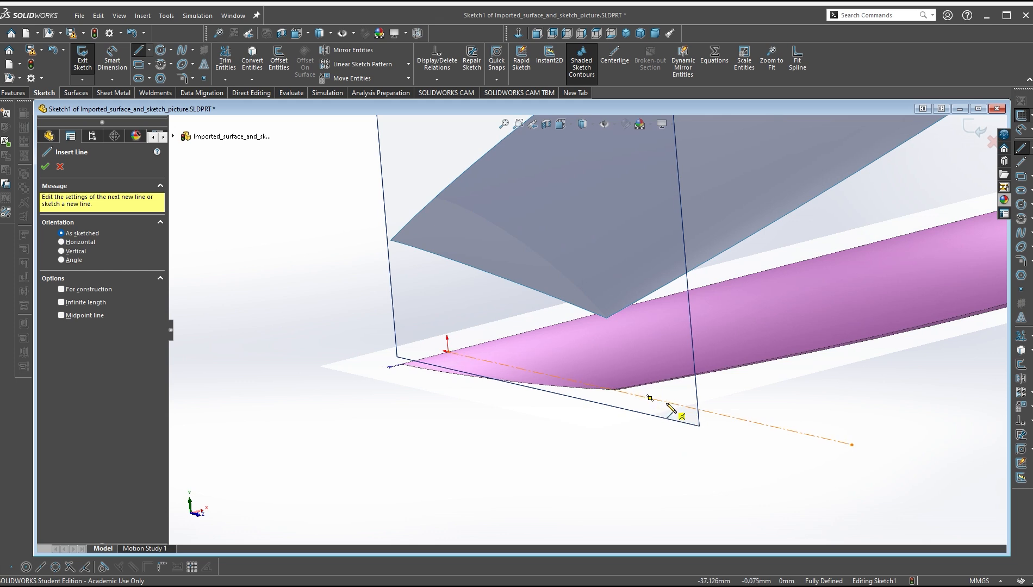
left_click(666, 402)
left_click(641, 318)
right_click(642, 318)
left_click(655, 327)
scroll(647, 319, "up", 1)
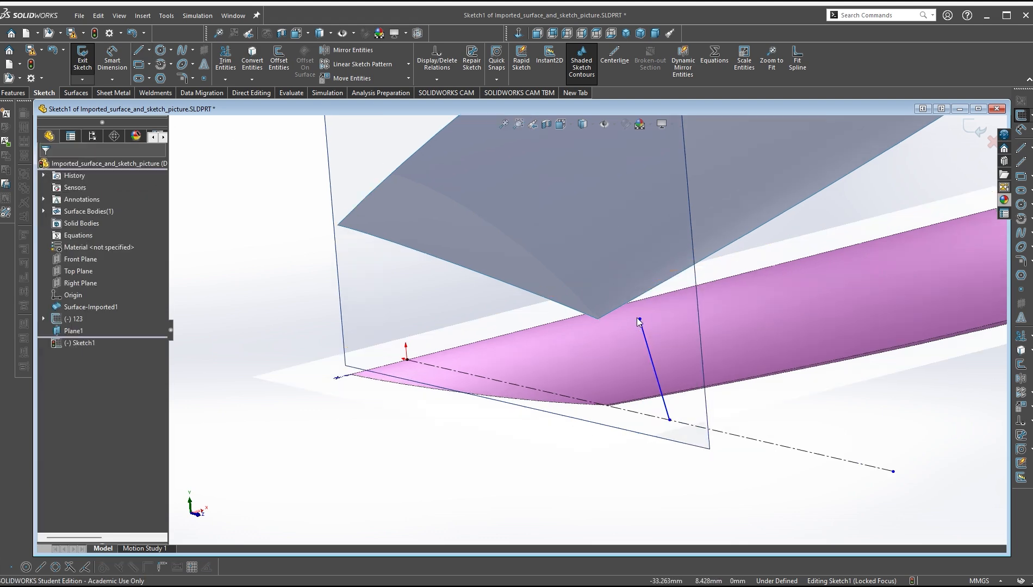
Dimension the slanted line at 3 degrees from the vertical and move it closer to the imported surface's front corner
scroll(642, 318, "down", 2)
scroll(583, 329, "up", 2)
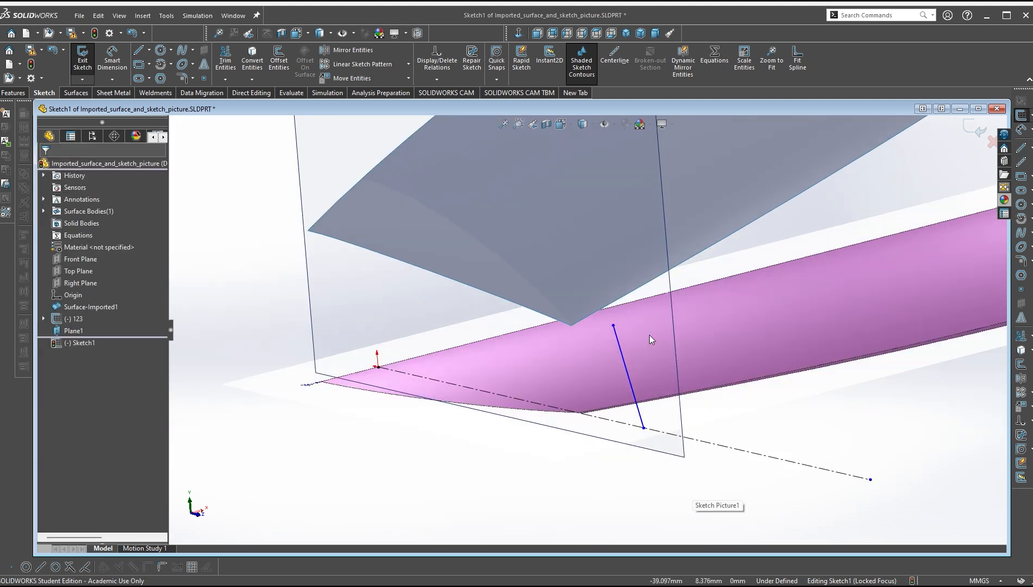
middle_click_drag(652, 340, 730, 323)
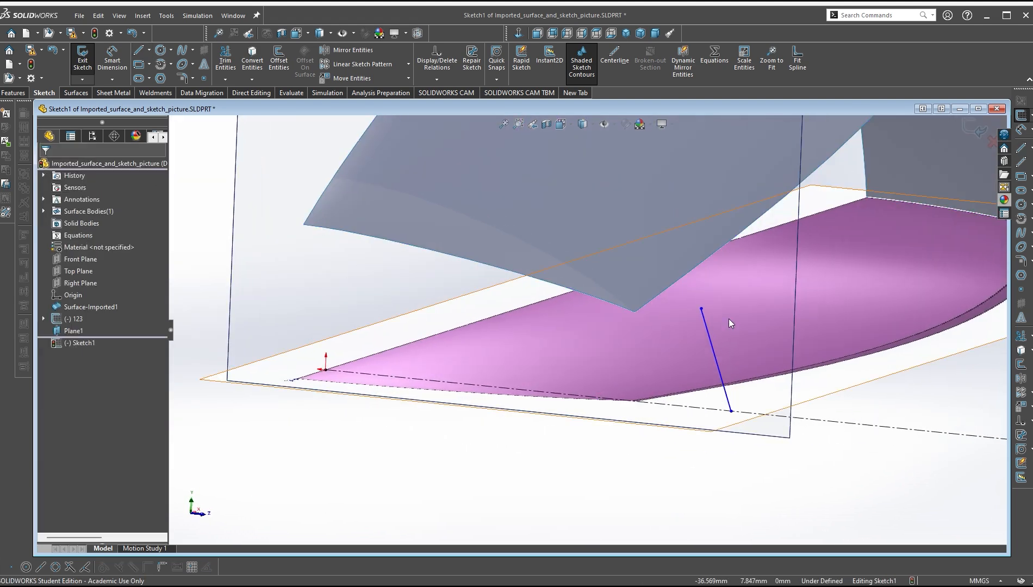
scroll(743, 405, "up", 2)
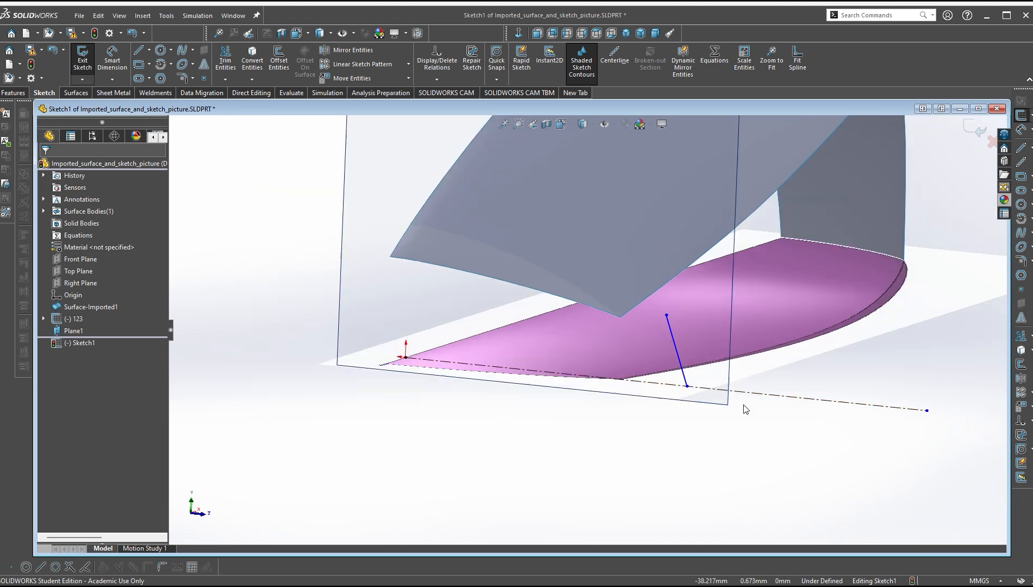
scroll(707, 369, "down", 2)
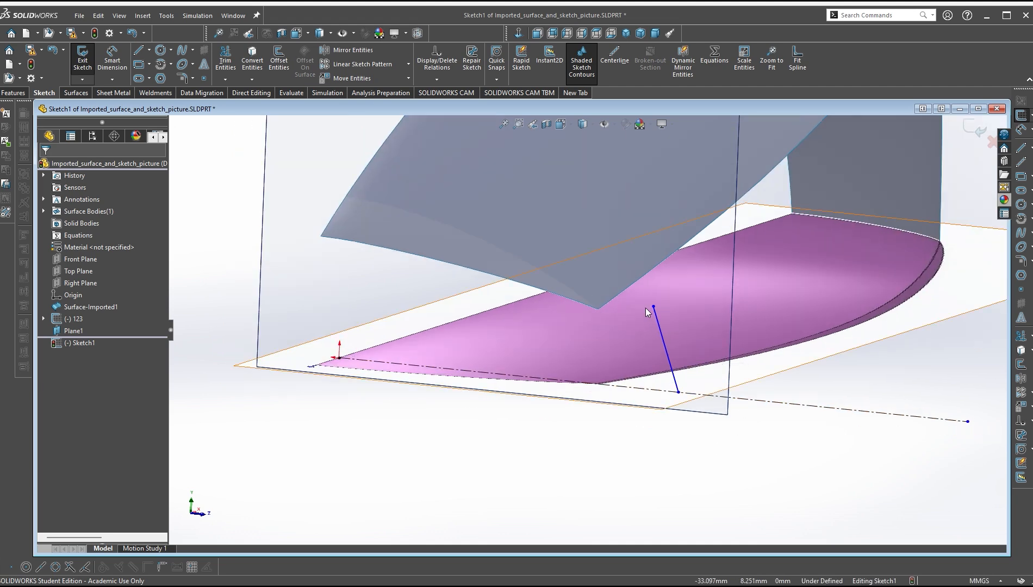
right_click_drag(835, 370, 837, 358)
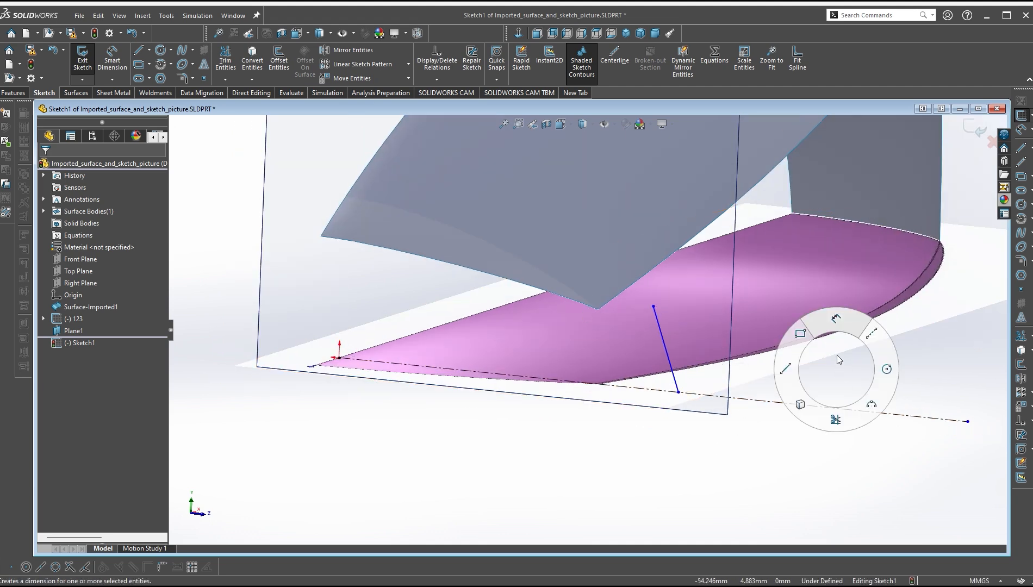
scroll(680, 392, "down", 3)
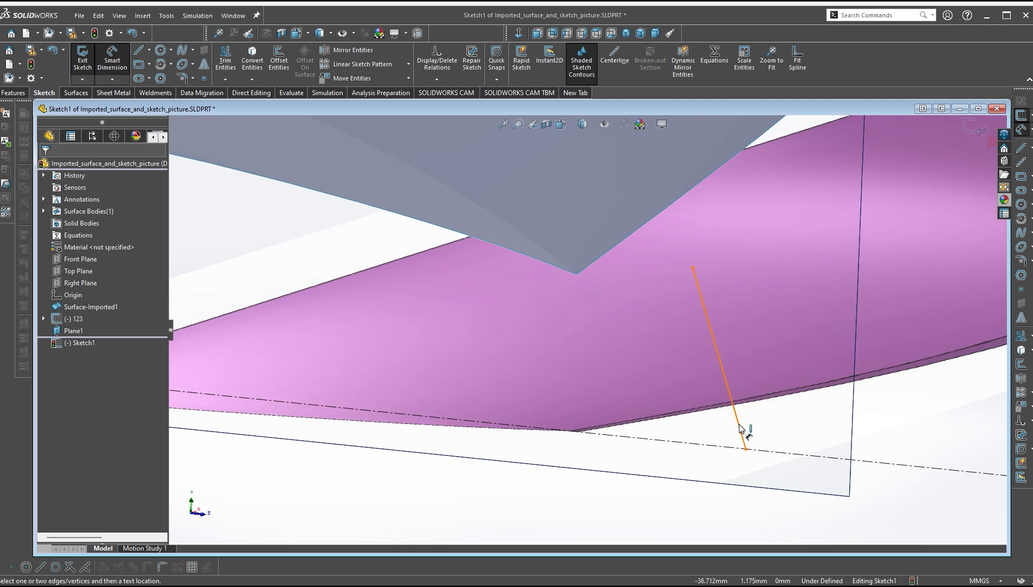
left_click(743, 440)
left_click(746, 450)
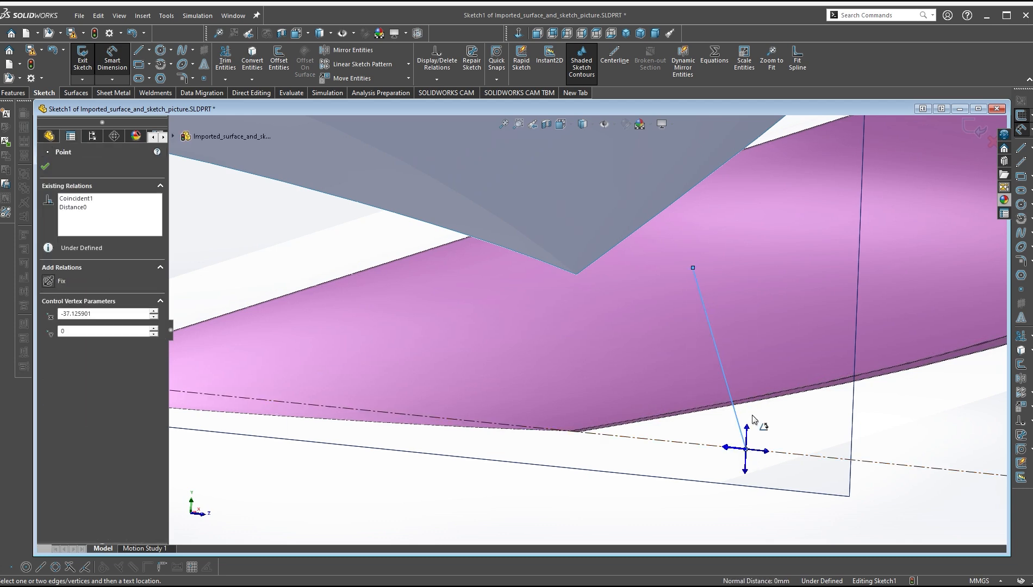
left_click(723, 284)
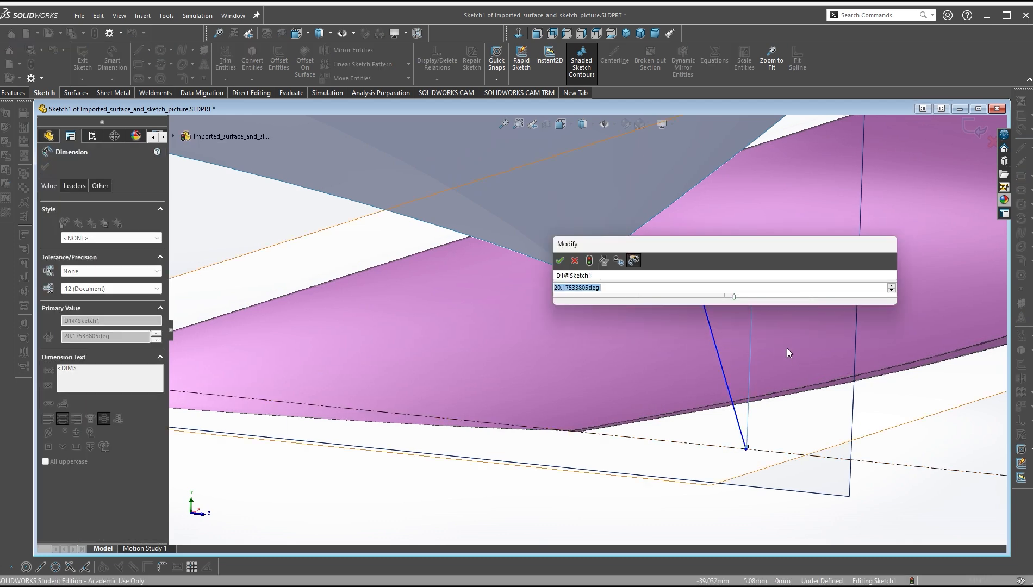
type("3")
key("Return")
right_click(911, 411)
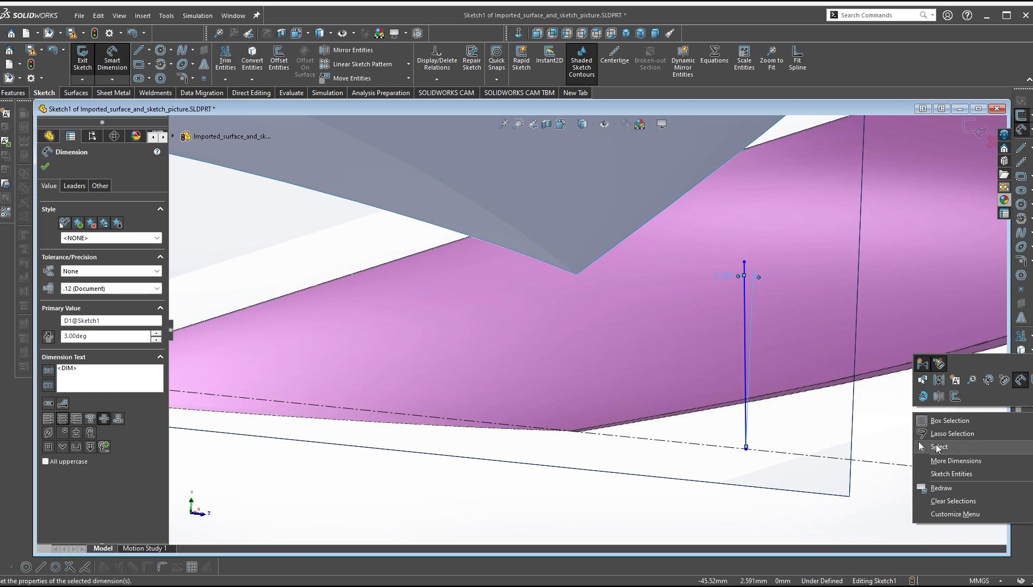
left_click(936, 447)
mouse_move(746, 261)
left_mouse_down()
mouse_move(702, 212)
mouse_move(667, 292)
mouse_move(616, 219)
mouse_move(685, 267)
mouse_move(576, 277)
mouse_move(700, 257)
mouse_move(668, 298)
left_mouse_up()
key("Escape")
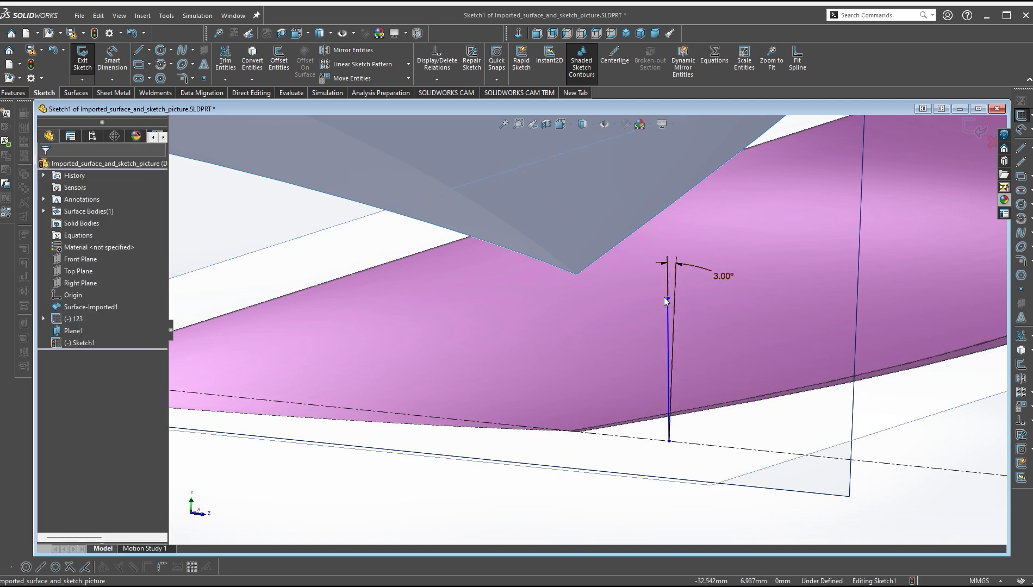
left_click(669, 298)
left_click(897, 401)
left_click(668, 298)
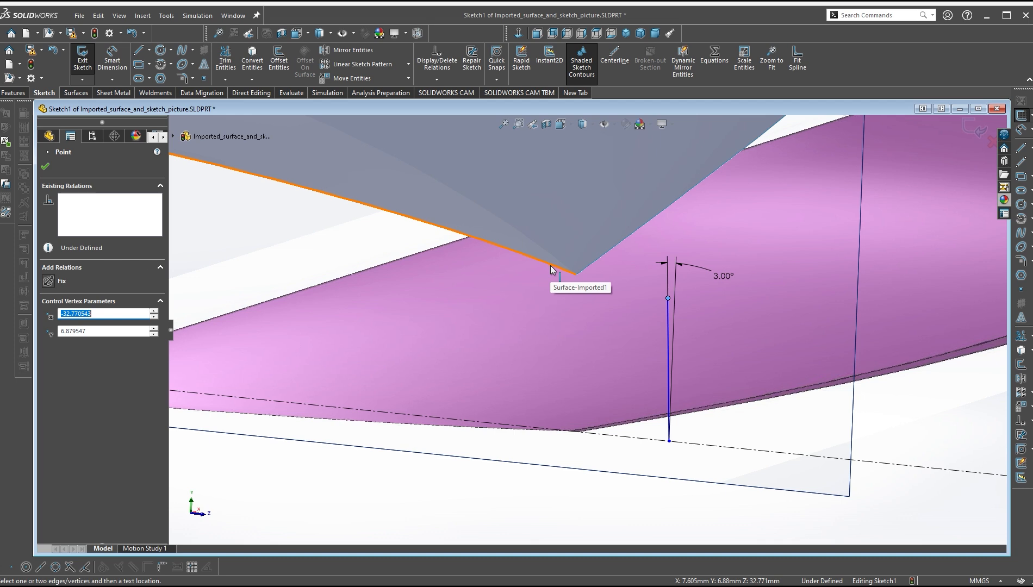
left_click(577, 275, "ctrl")
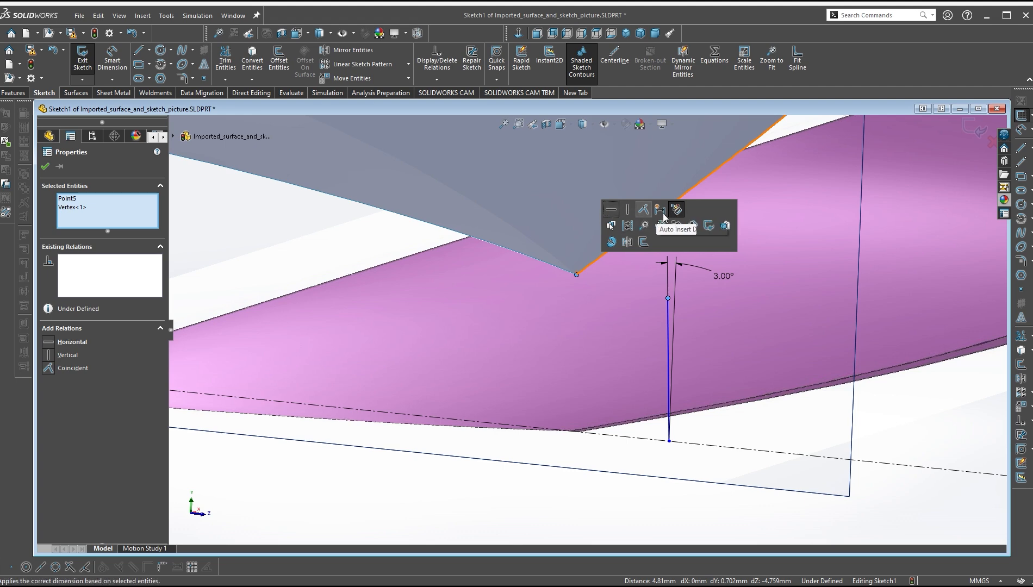
key("Escape")
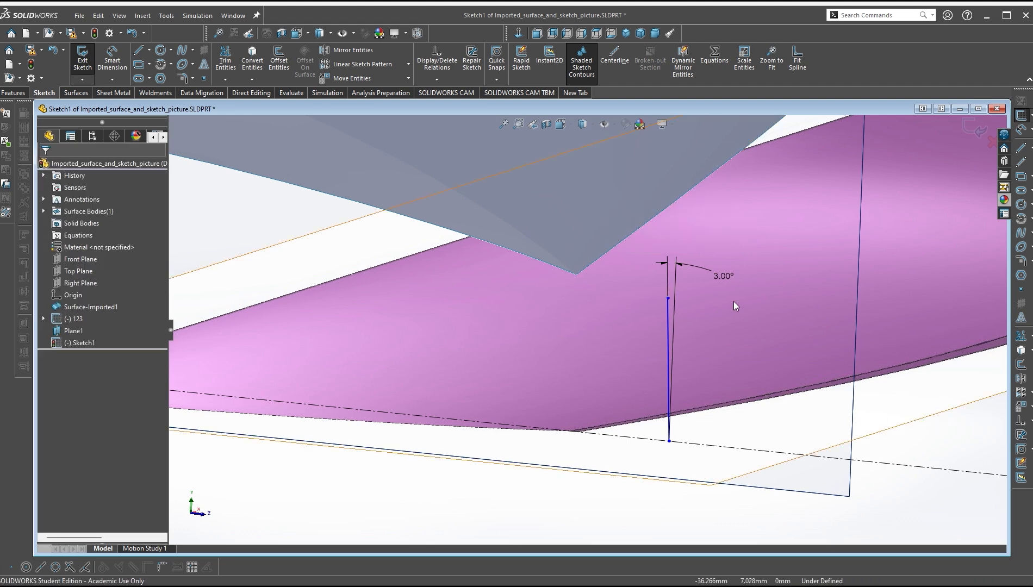
left_click(668, 298)
left_click(577, 275)
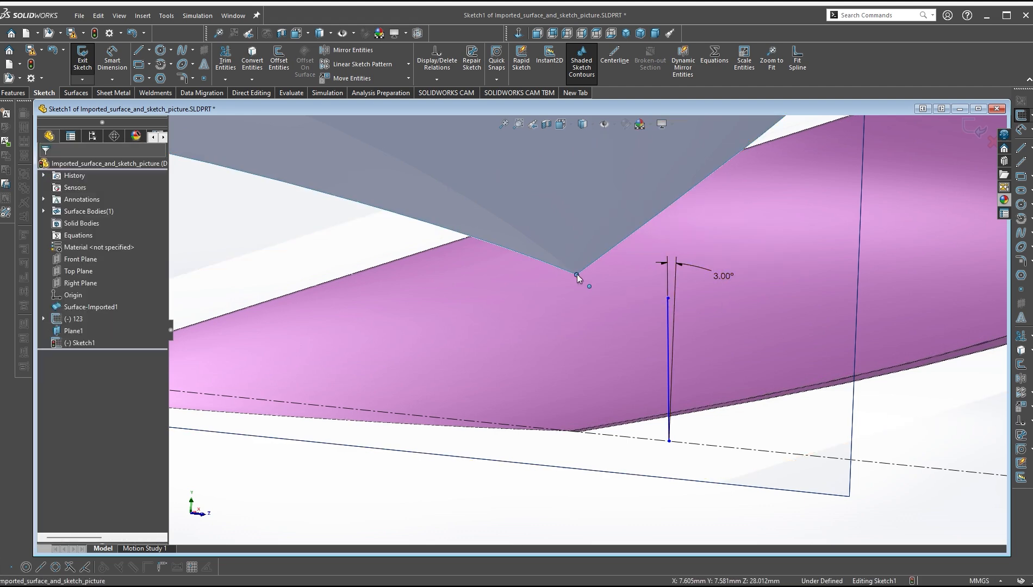
left_click(669, 303, "ctrl")
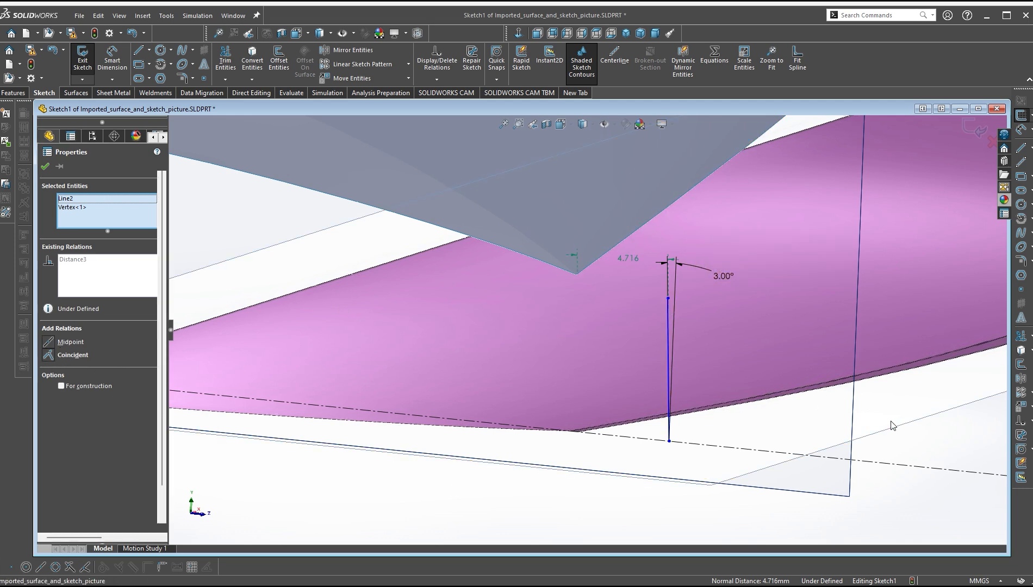
key("Escape")
Add a Pierce relation between the slanted line's upper endpoint and the imported surface's front edge at its corner
left_click(668, 298)
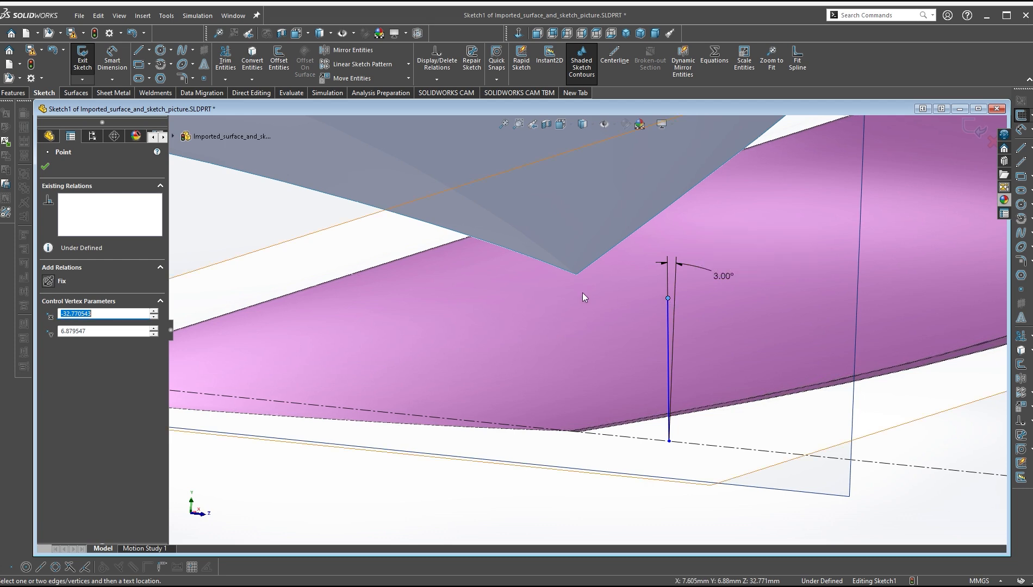
left_click(550, 264, "ctrl")
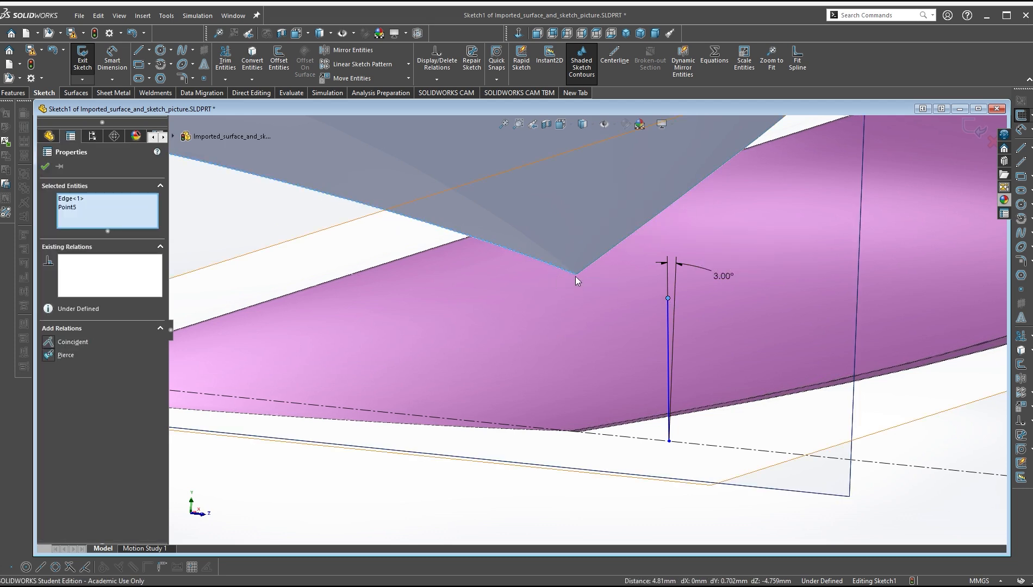
left_click(49, 355)
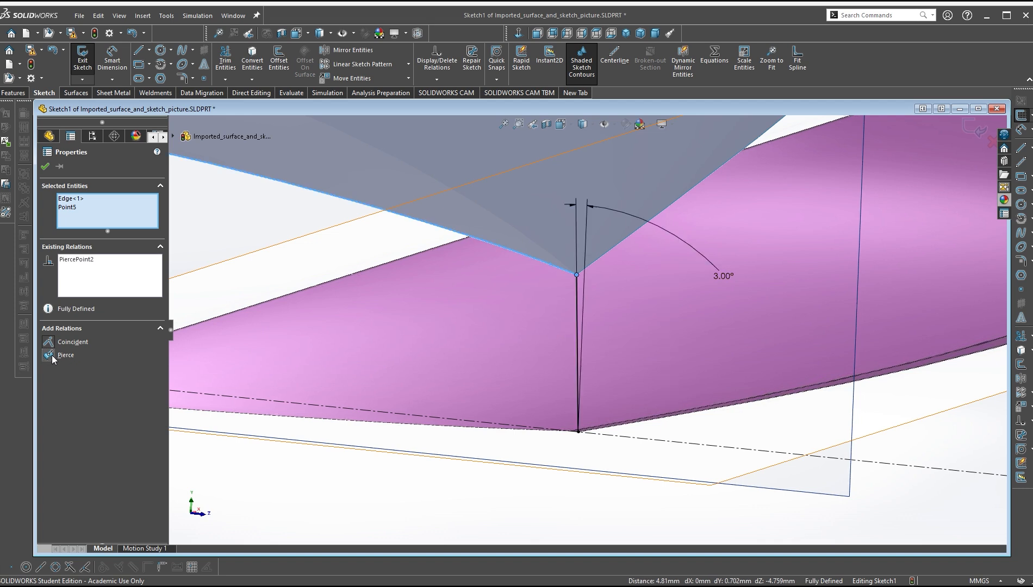
left_click(922, 437)
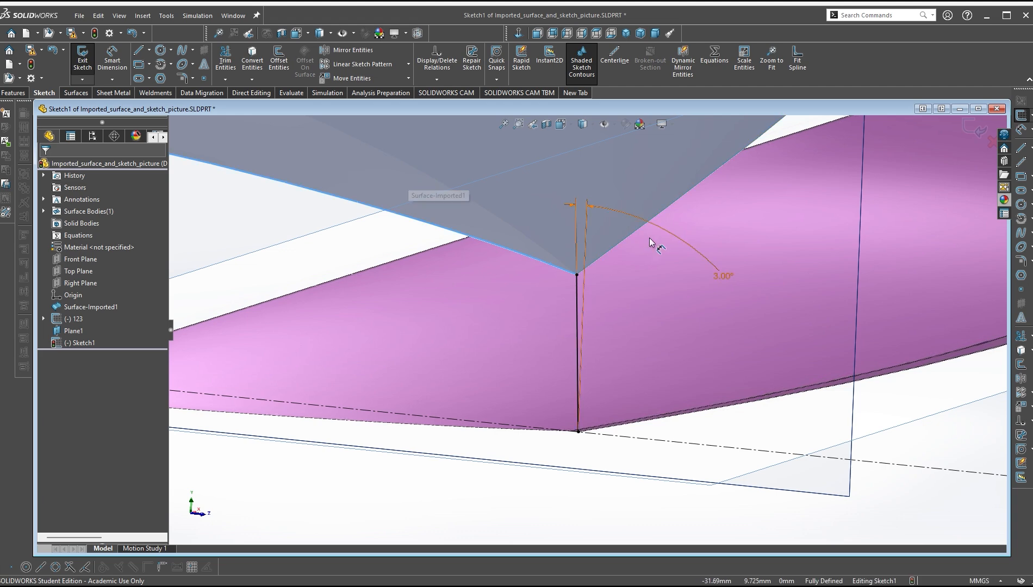
Inspect the 3-degree profile on the model, switch to the exam PDF and review the side surface rules and the boundary illustration
scroll(626, 332, "up", 3)
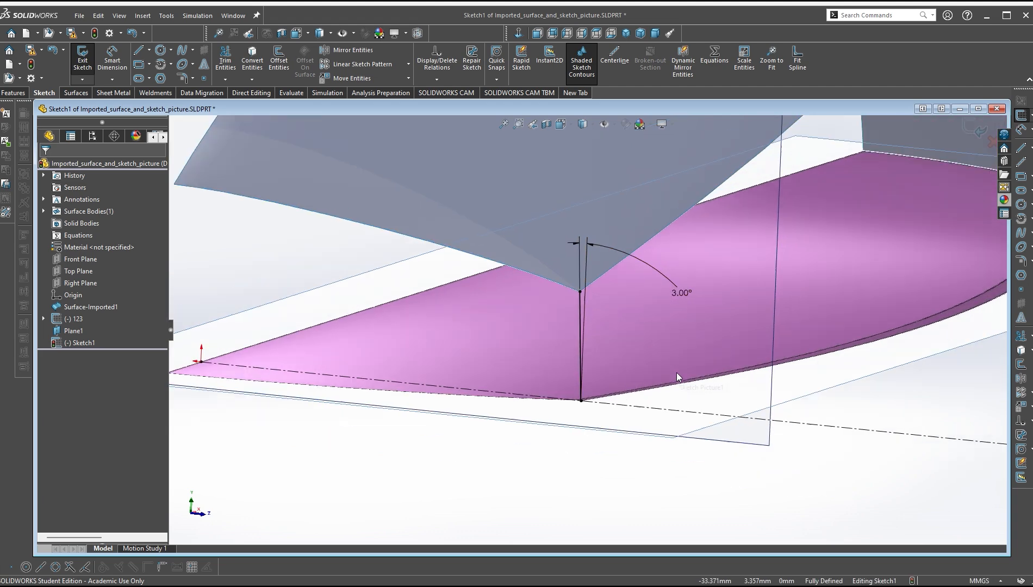
scroll(761, 326, "up", 2)
scroll(819, 301, "up", 2)
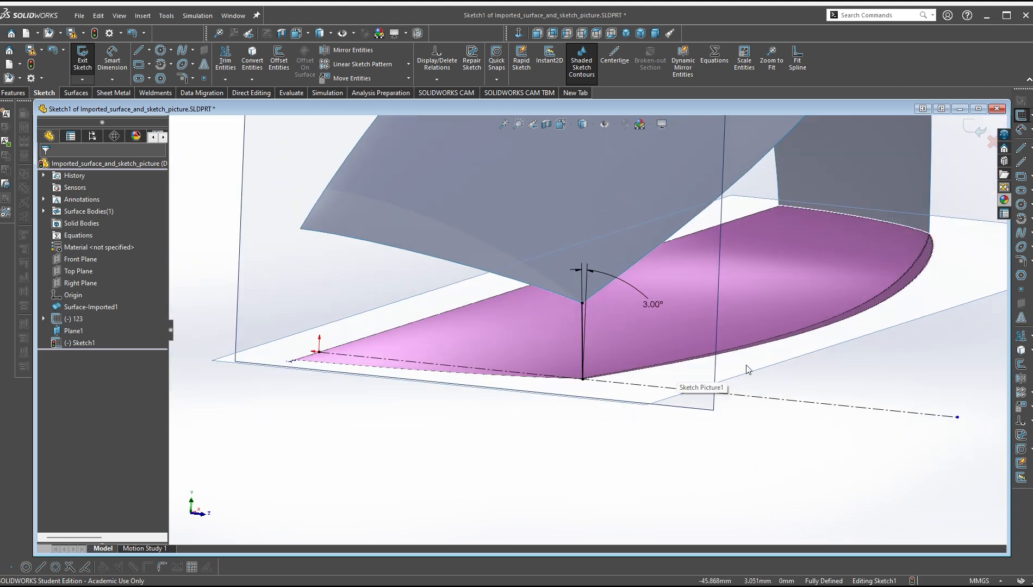
scroll(860, 385, "up", 3)
middle_click_drag(799, 345, 759, 354)
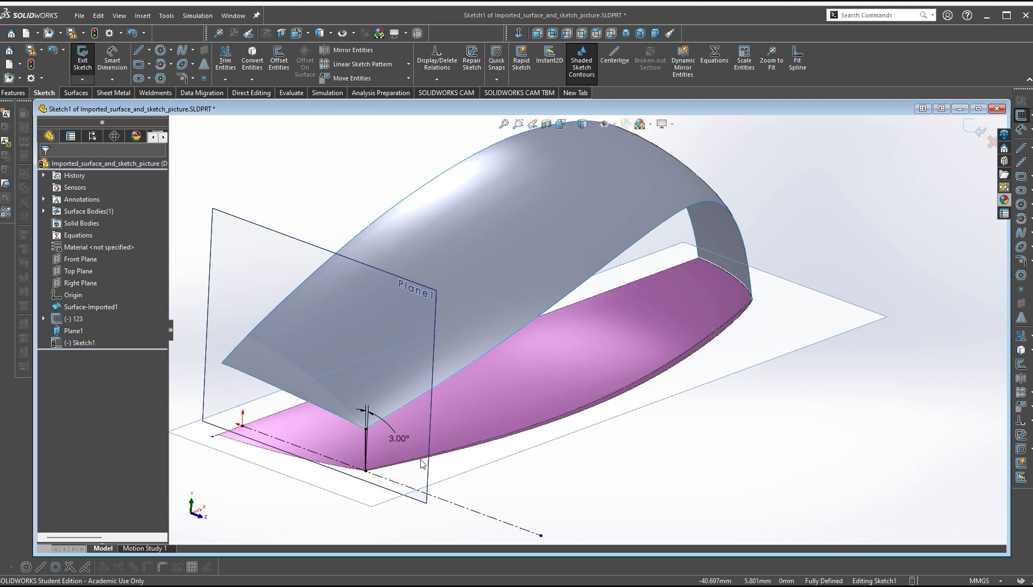
scroll(361, 443, "down", 5)
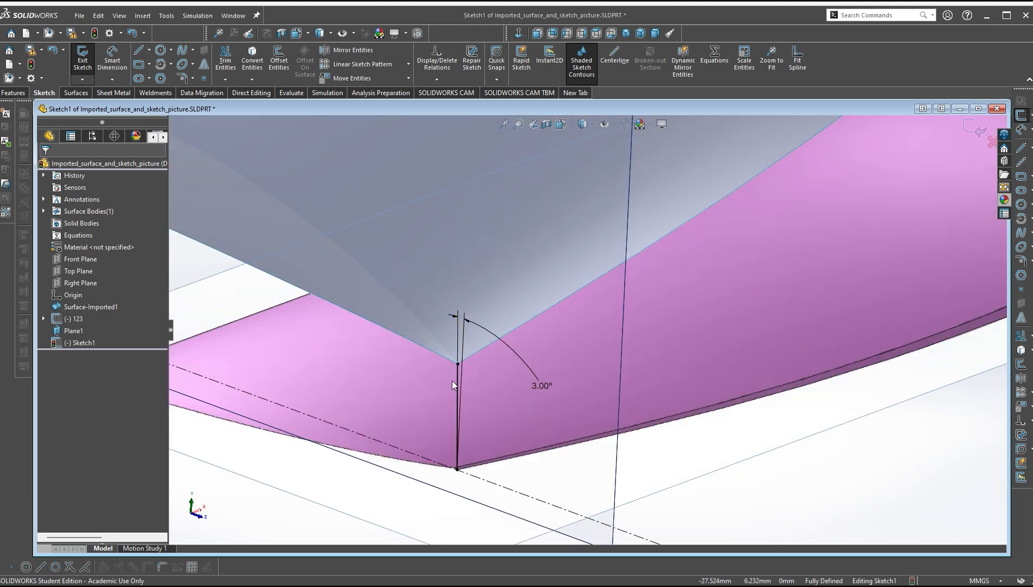
key("alt+Tab")
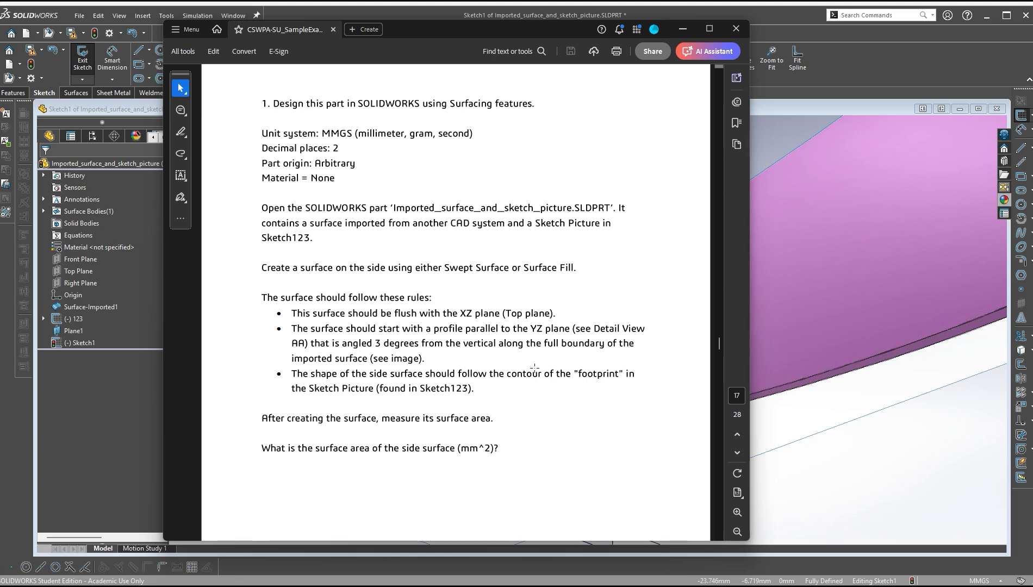
scroll(617, 375, "up", 10)
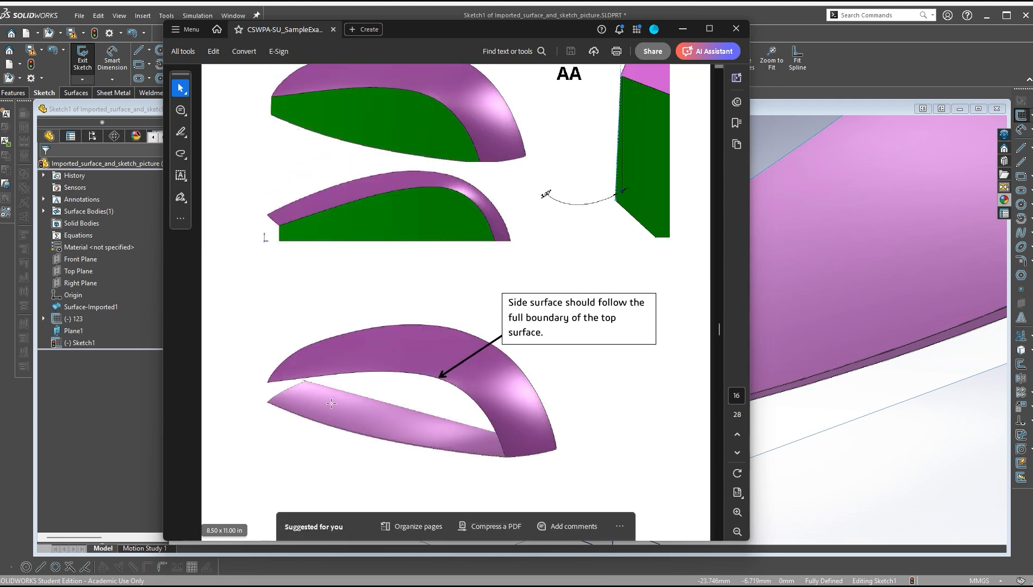
scroll(448, 262, "up", 3)
scroll(420, 504, "down", 5)
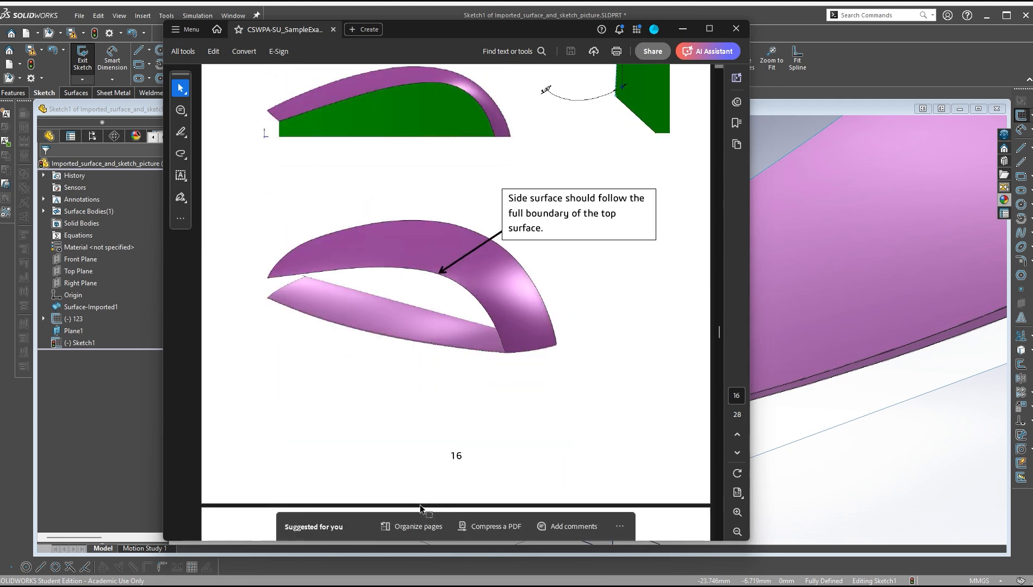
Switch back to SOLIDWORKS, exit the profile sketch and start a new sketch on the Top Plane
left_click(883, 476)
scroll(848, 469, "up", 5)
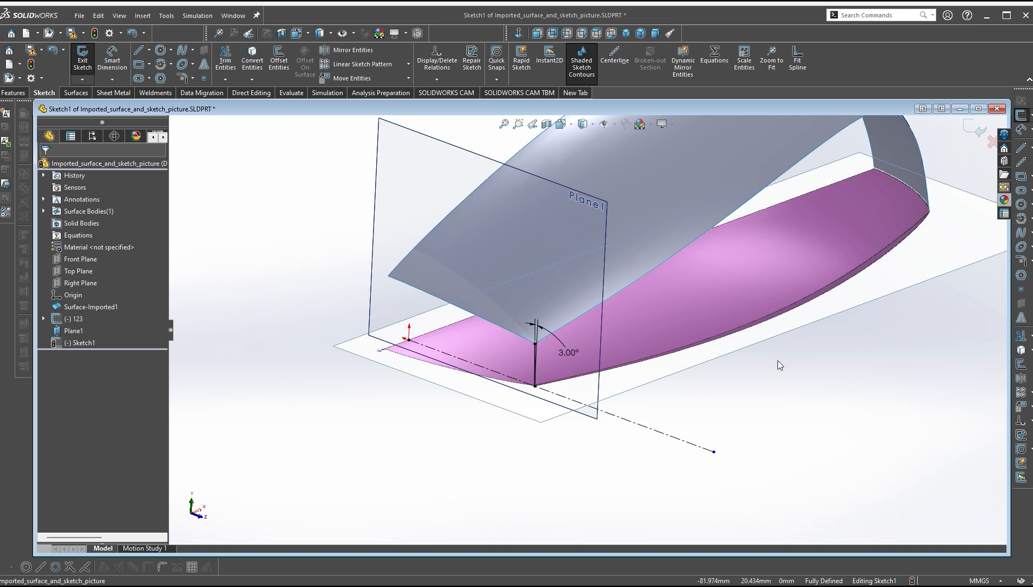
scroll(779, 362, "down", 5)
scroll(657, 403, "up", 10)
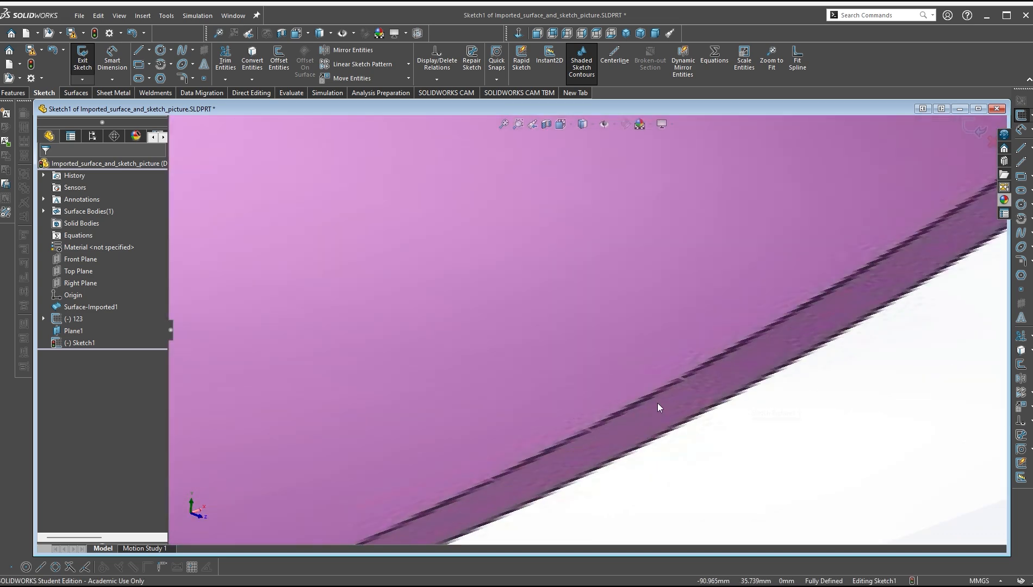
mouse_move(509, 359)
middle_mouse_down()
mouse_move(519, 341)
mouse_move(543, 392)
middle_mouse_up()
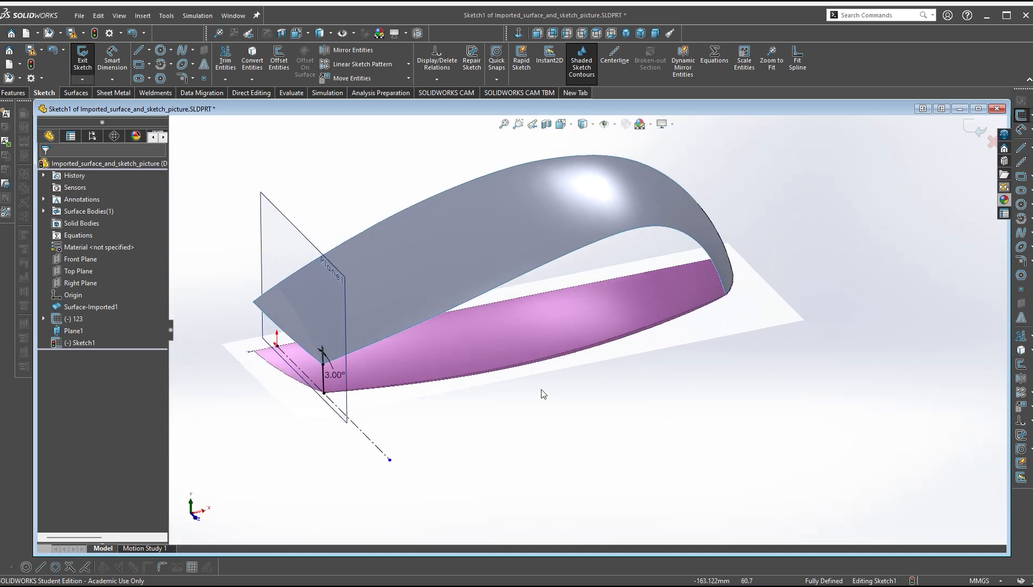
left_click(977, 129)
scroll(551, 340, "down", 2)
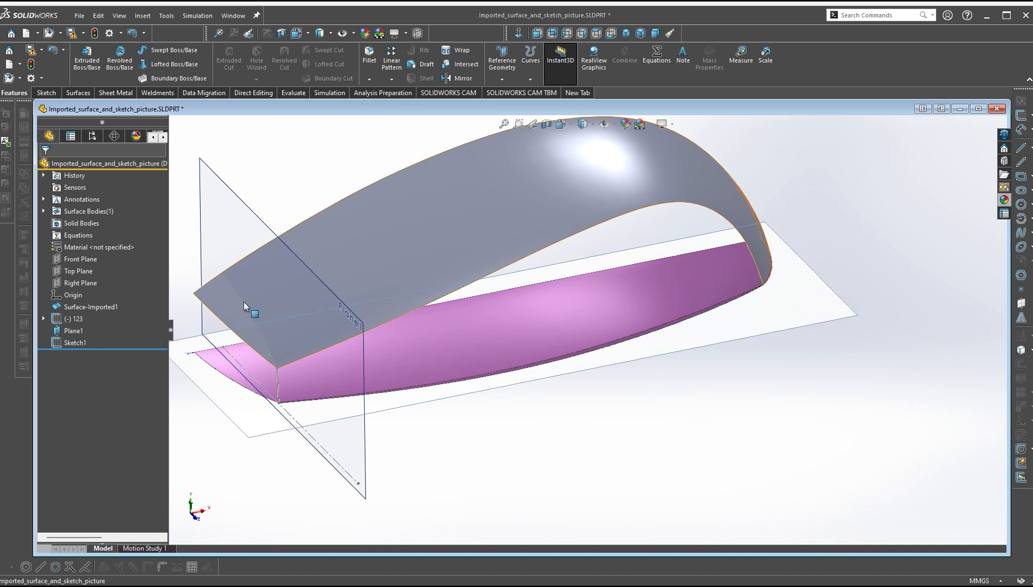
left_click(411, 244)
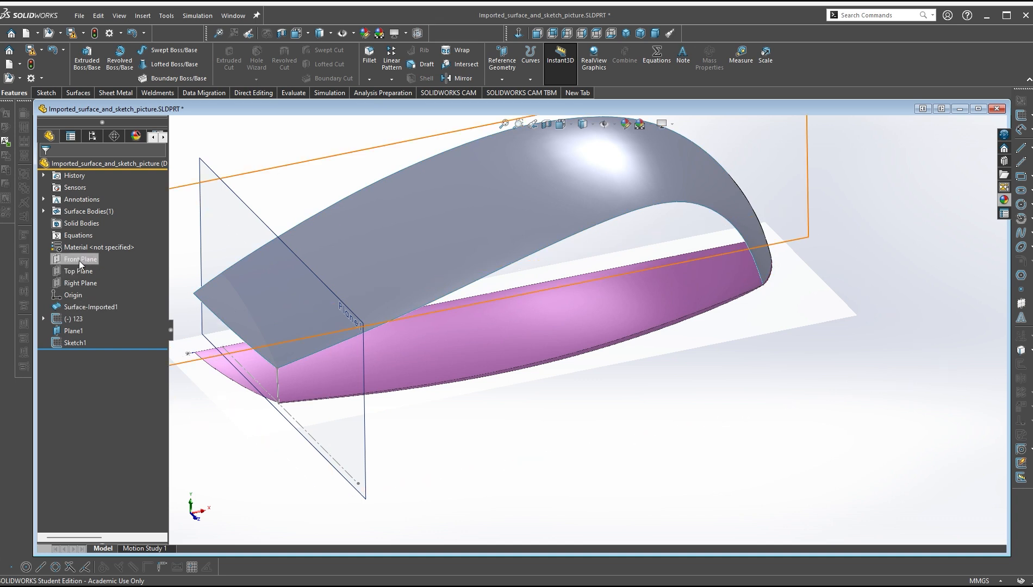
left_click(79, 270)
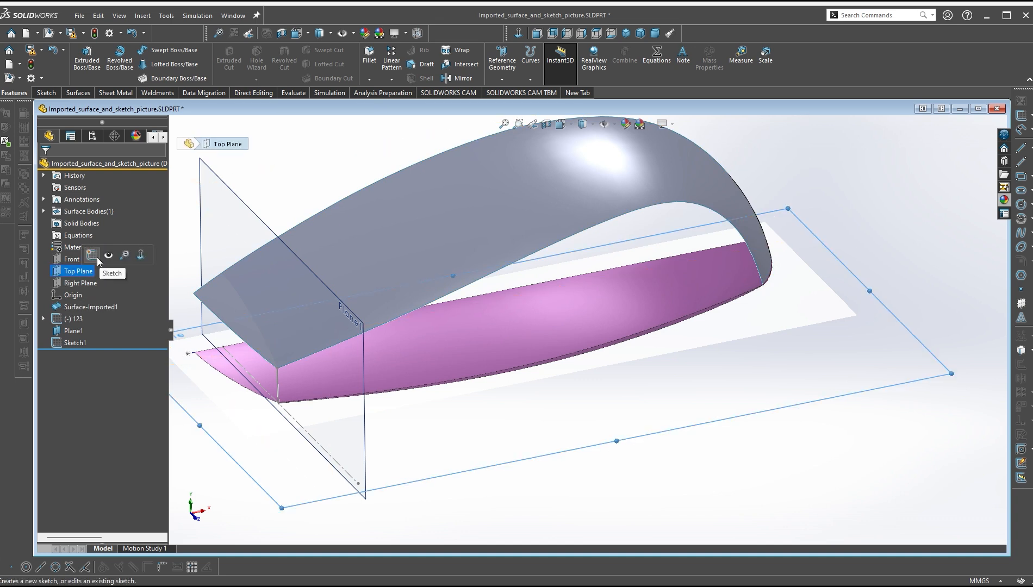
left_click(91, 255)
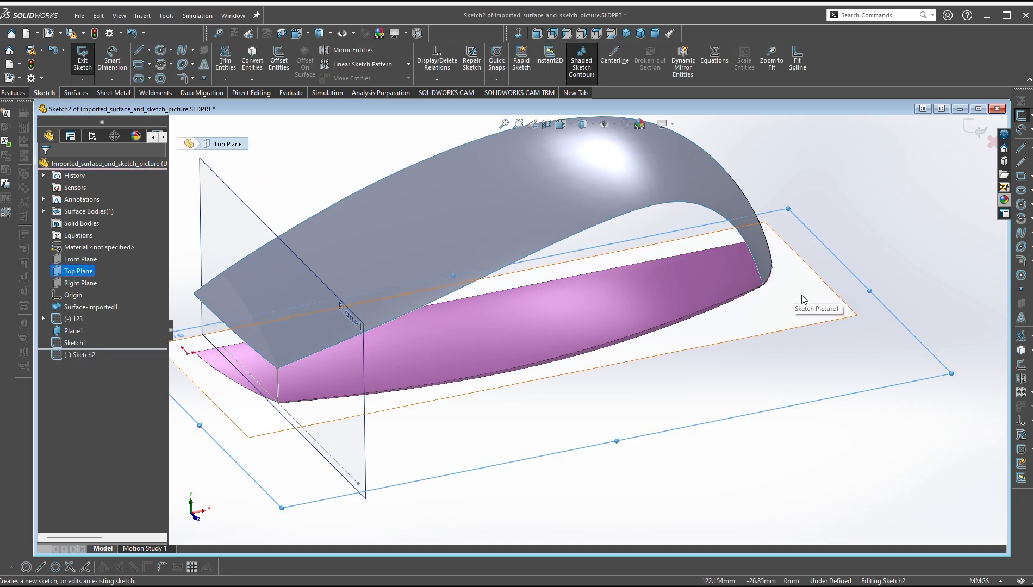
Draw a two-point spline from near the imported surface's rear lower corner to near the foot of the slanted profile line
left_click(184, 53)
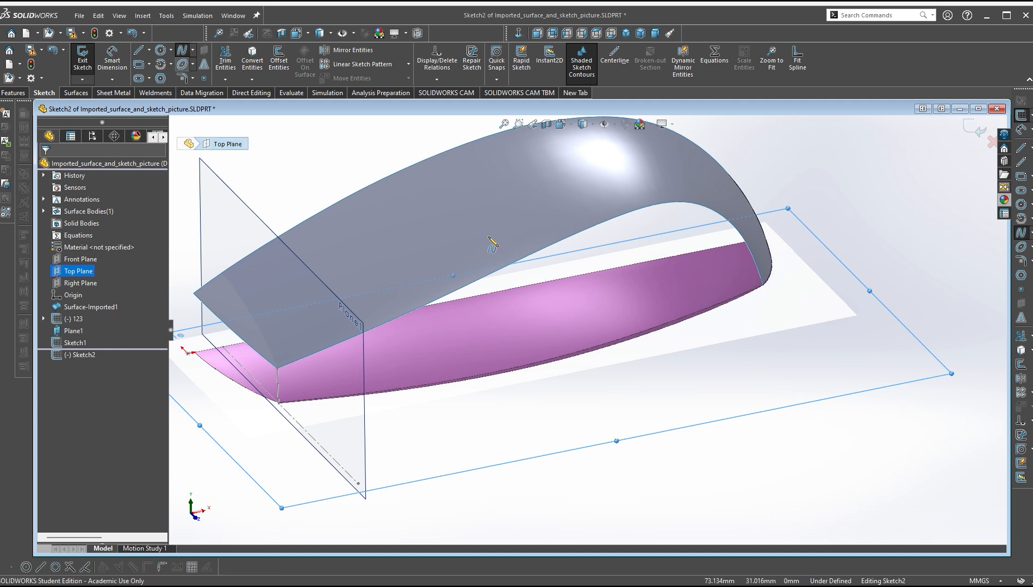
left_click(764, 293)
left_click(301, 408)
right_click(301, 407)
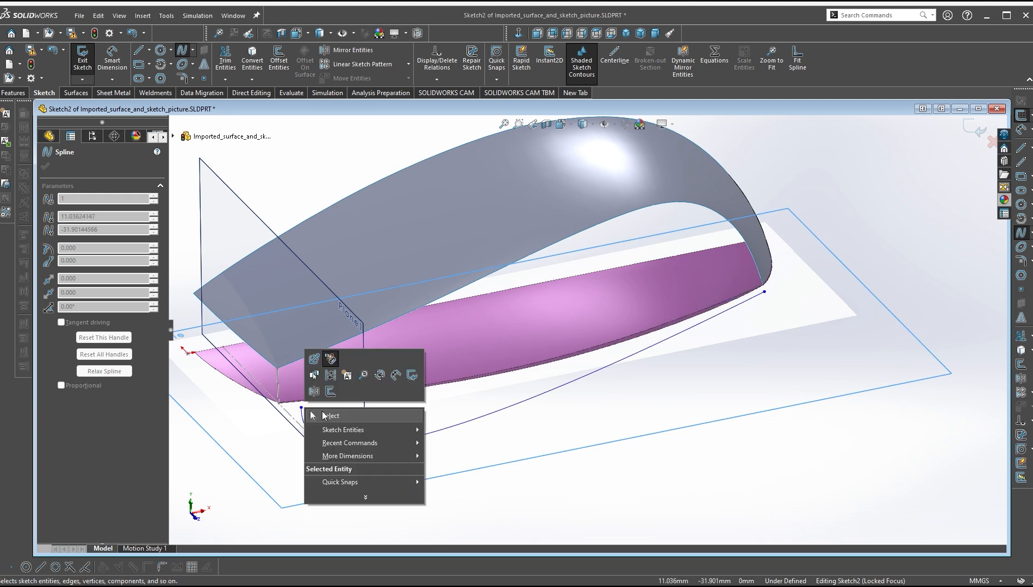
left_click(328, 416)
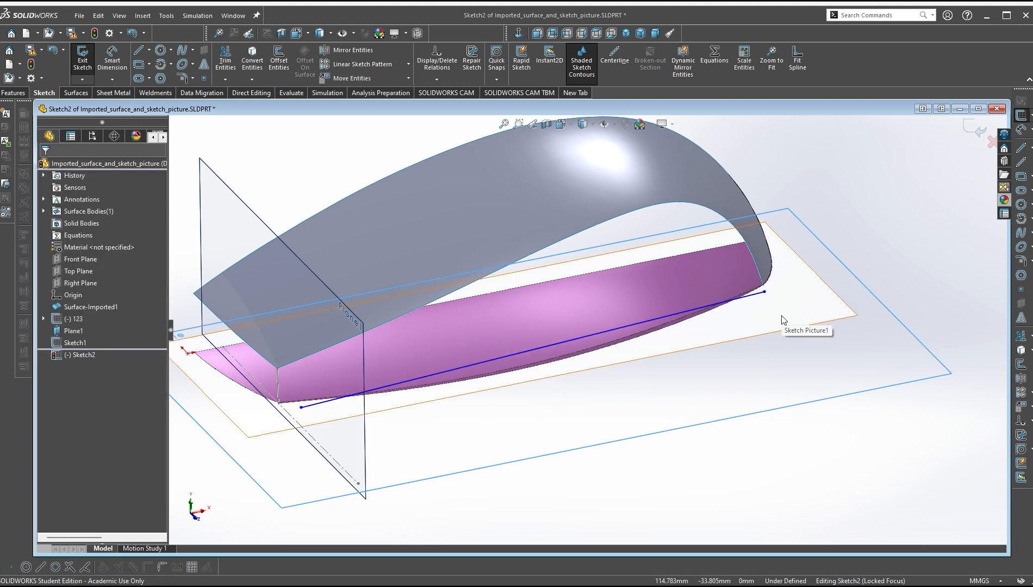
Add a Pierce relation between the spline's rear endpoint and the imported surface's lower side edge at the rear corner
scroll(783, 320, "down", 6)
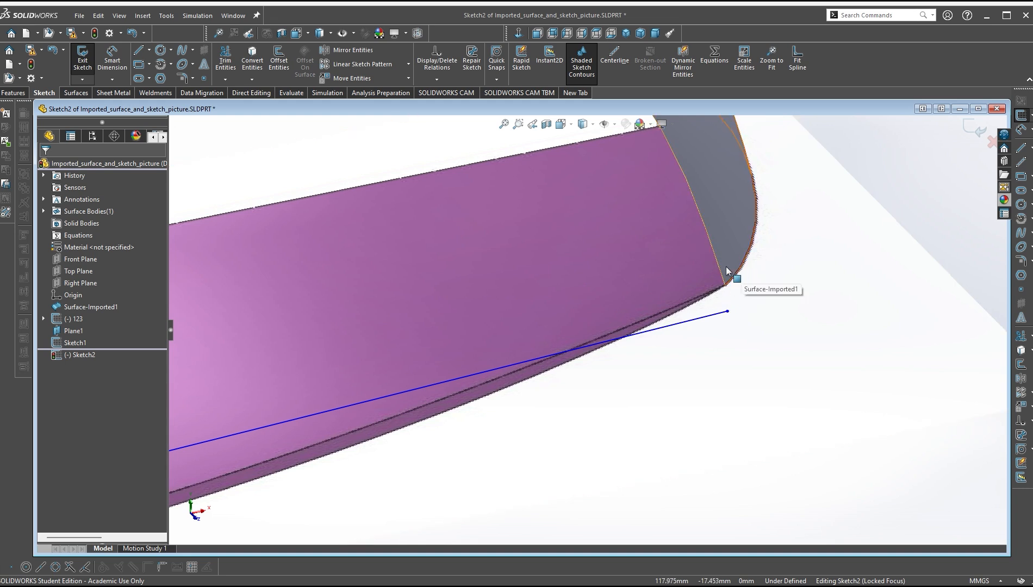
left_click(728, 312)
left_click(718, 268, "ctrl")
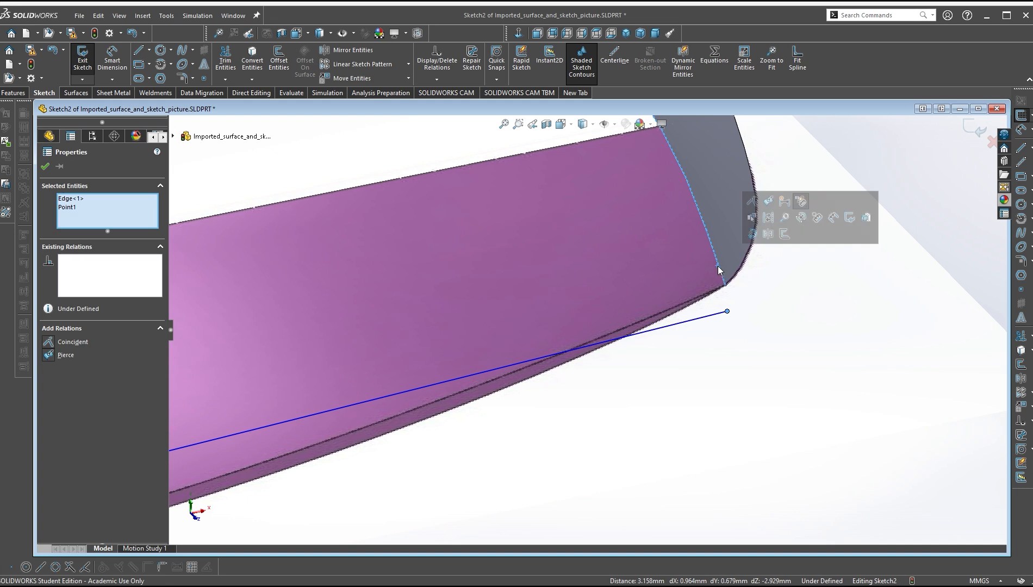
left_click(768, 202)
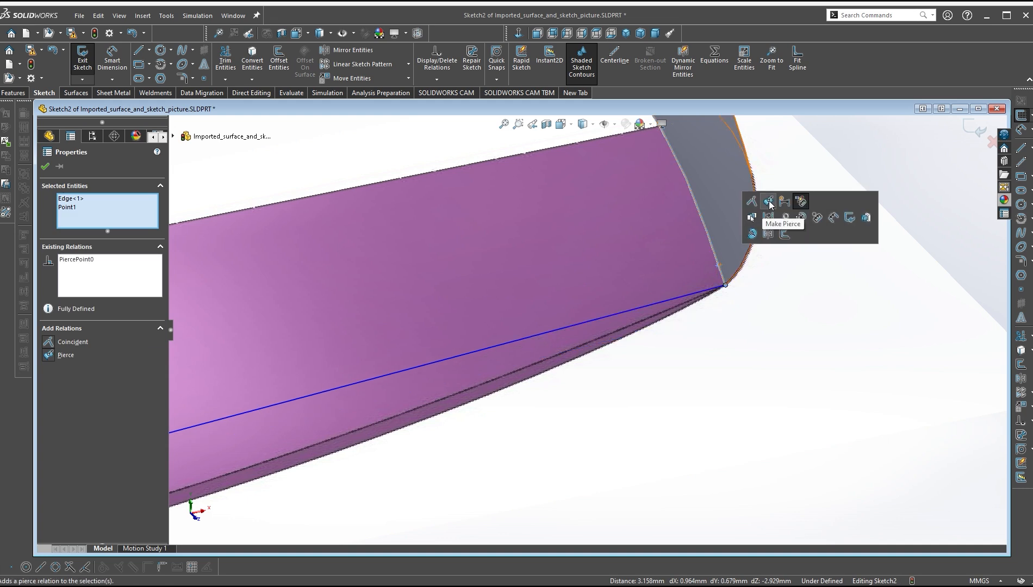
left_click(720, 354)
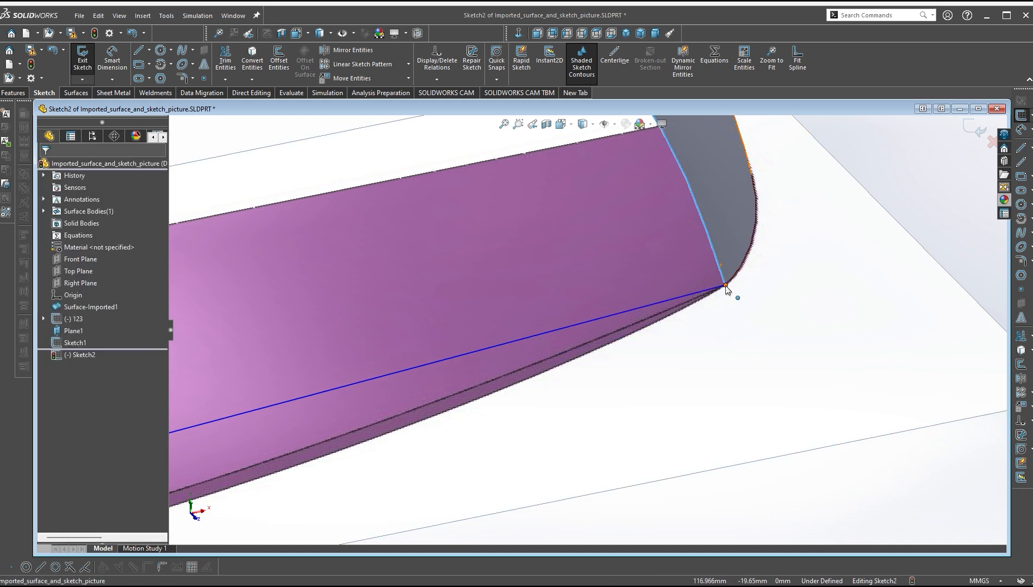
scroll(600, 334, "up", 5)
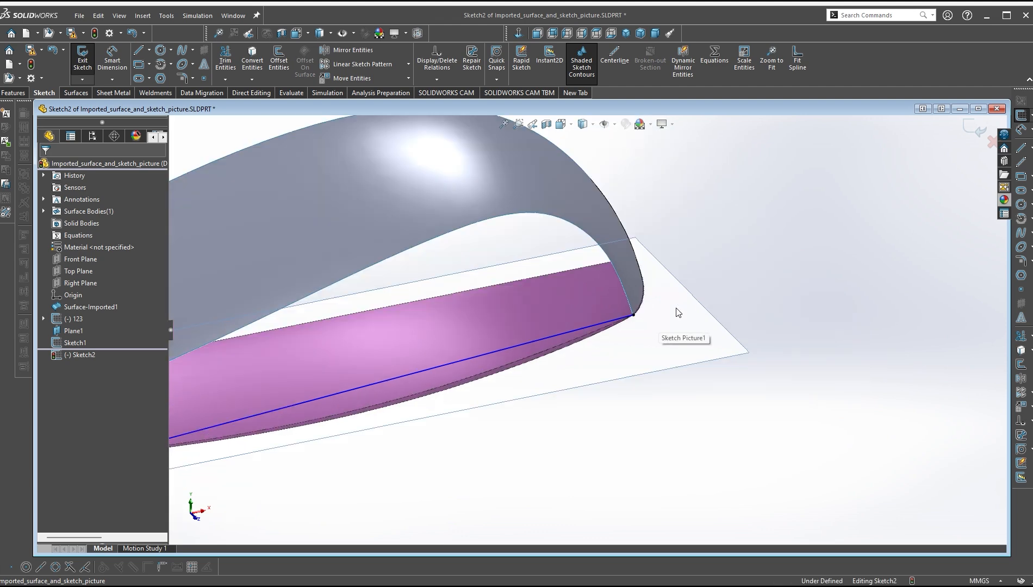
Add a Pierce relation between the spline's front endpoint and the slanted profile line from Sketch1
scroll(365, 400, "down", 5)
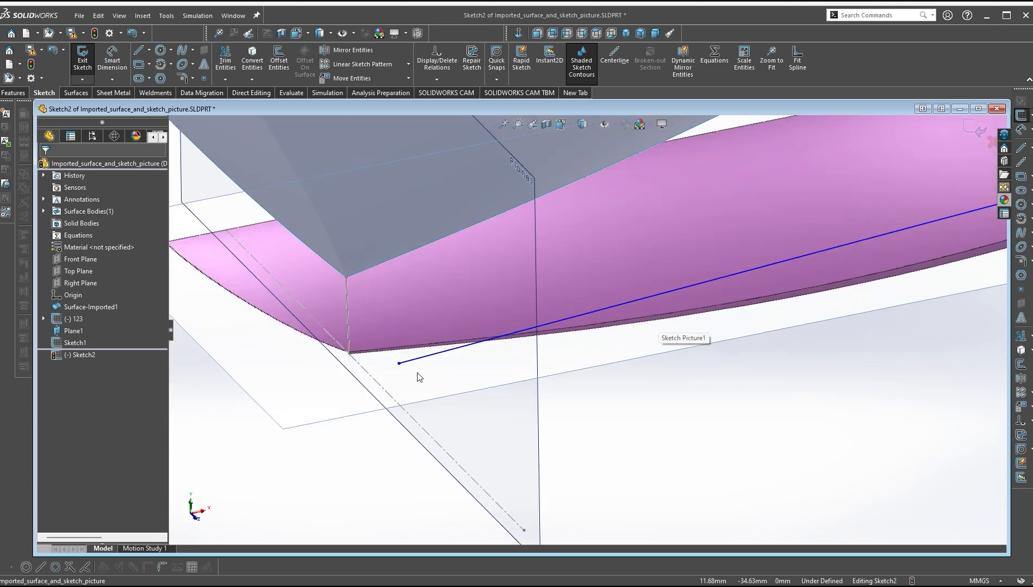
left_click(399, 365)
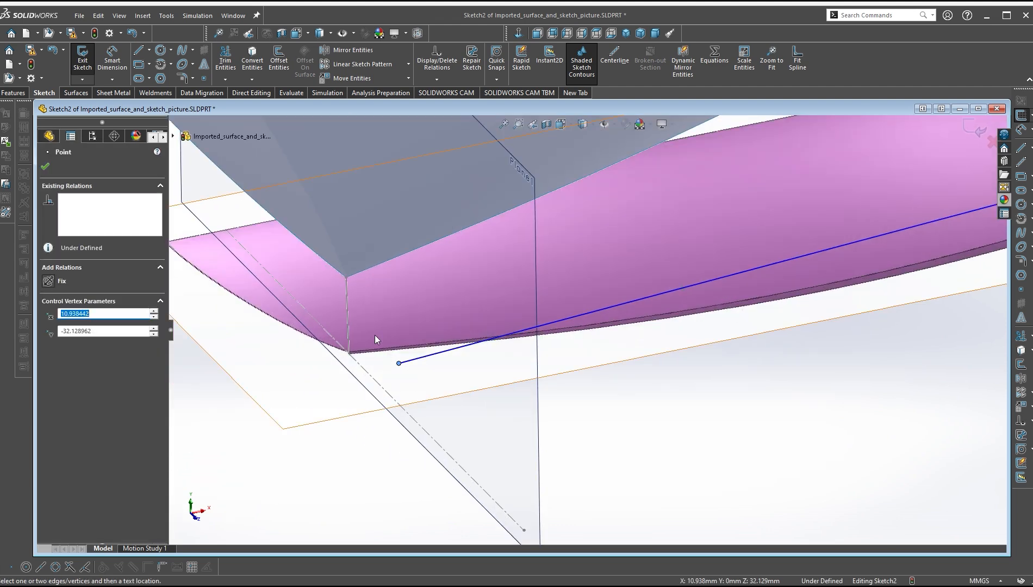
left_click(348, 323, "ctrl")
left_click(348, 322, "ctrl")
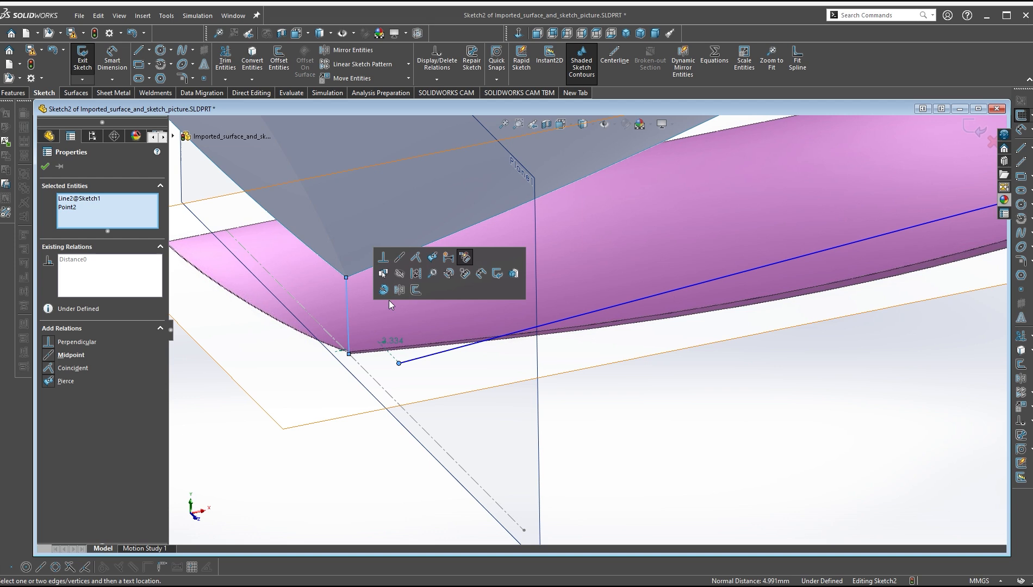
left_click(434, 258)
scroll(764, 344, "up", 3)
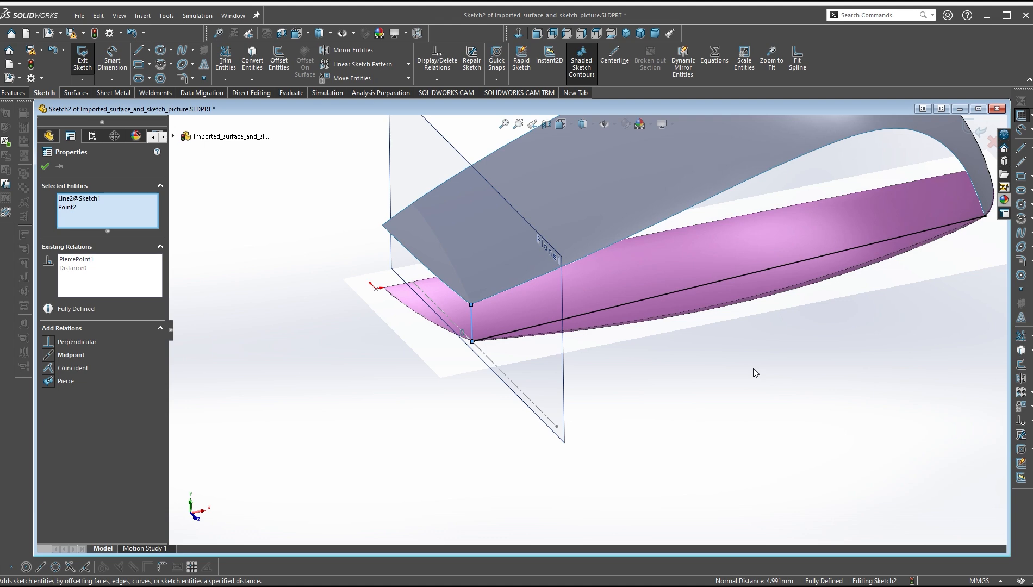
Switch to the Top view and hide the imported surface body so the footprint in the sketch picture can be traced
middle_click_drag(753, 373, 682, 424)
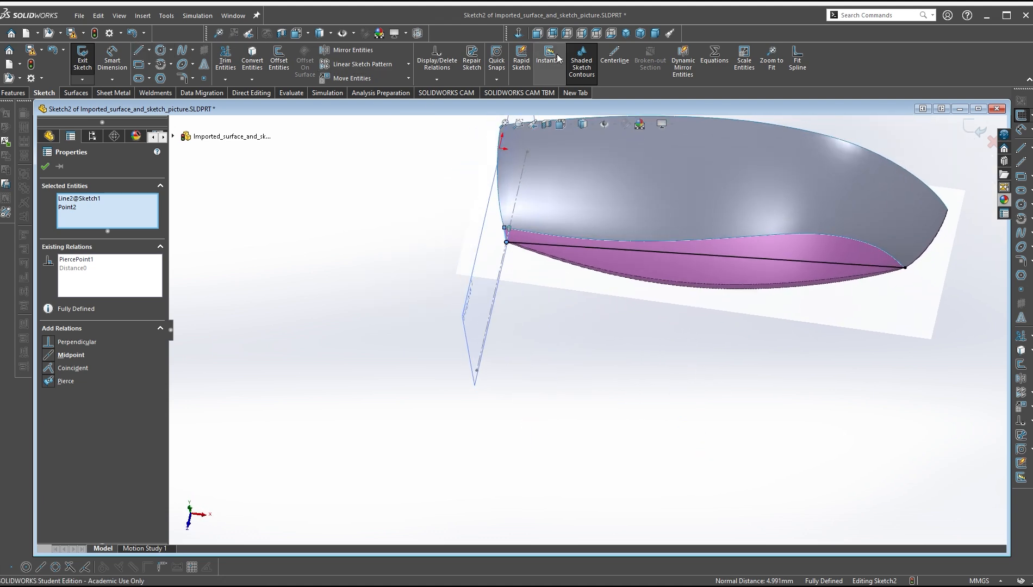
left_click(917, 356)
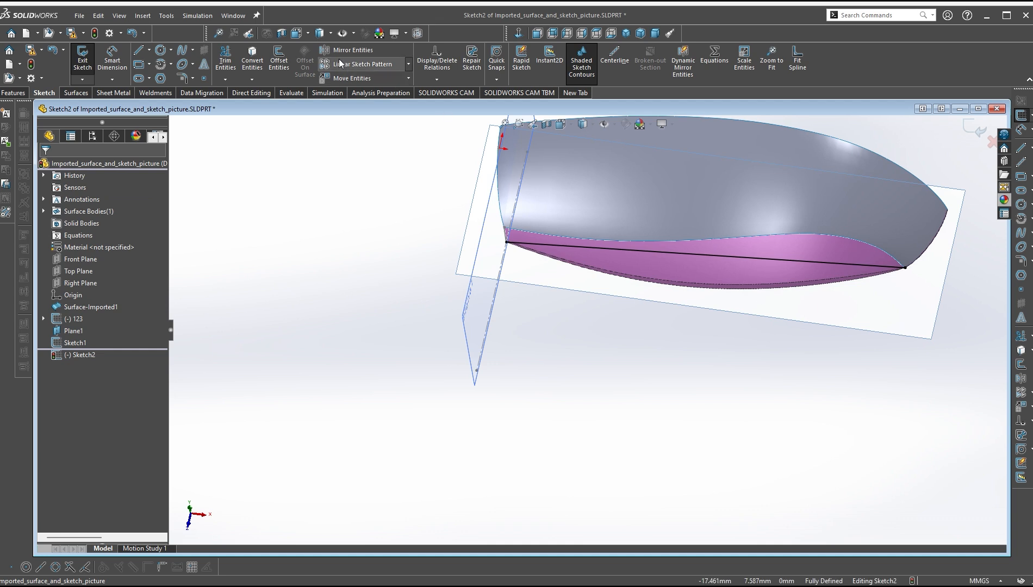
left_click(597, 33)
scroll(585, 299, "down", 5)
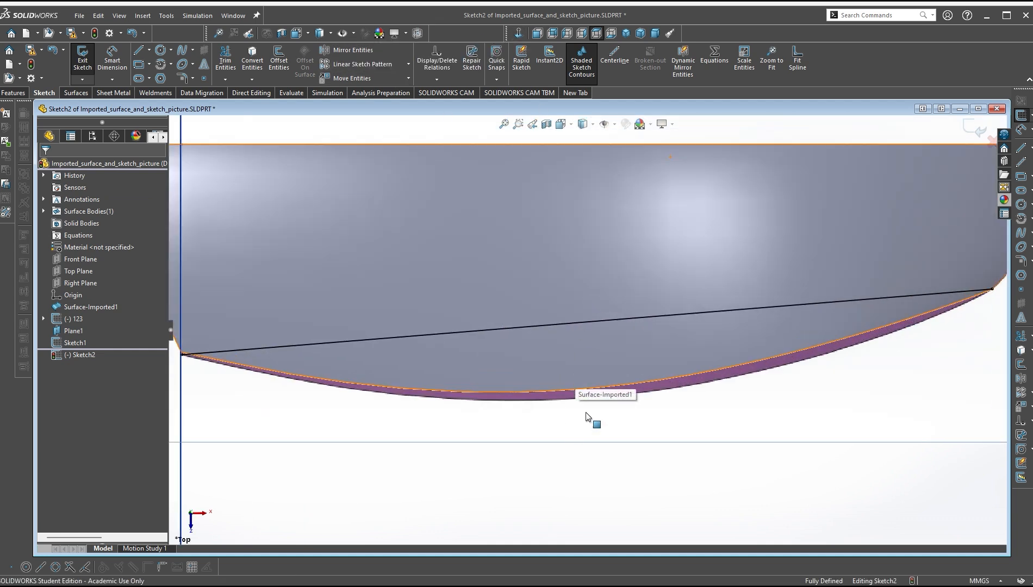
scroll(703, 334, "up", 2)
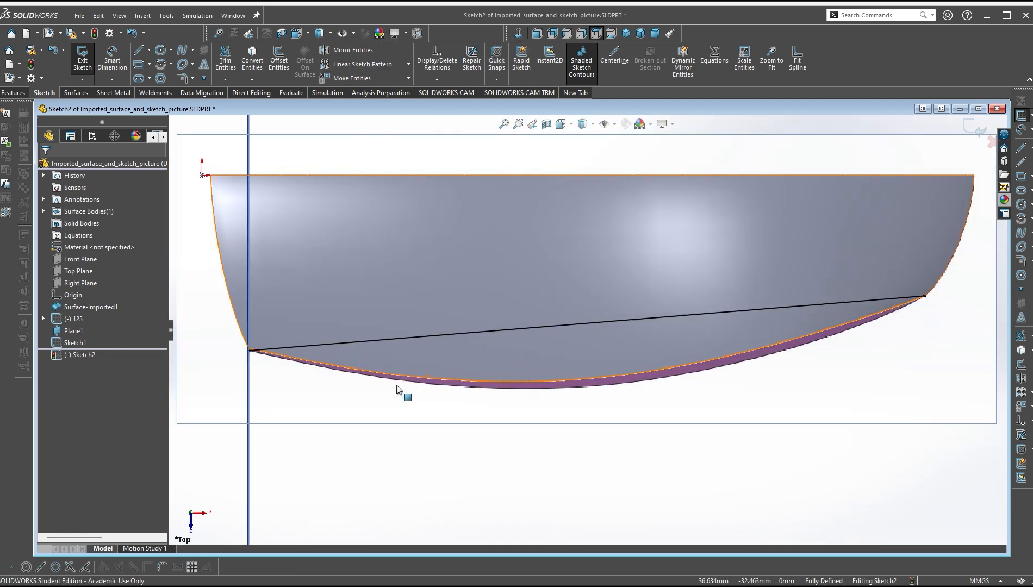
scroll(397, 385, "up", 2)
scroll(389, 351, "down", 3)
scroll(832, 372, "up", 2)
left_click(732, 220)
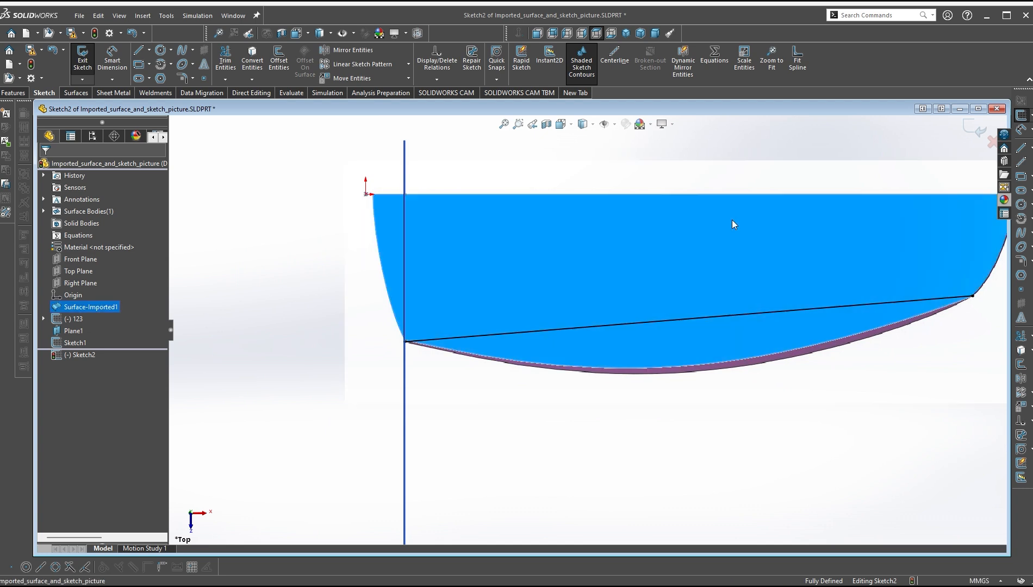
right_click(732, 223)
left_click(683, 435)
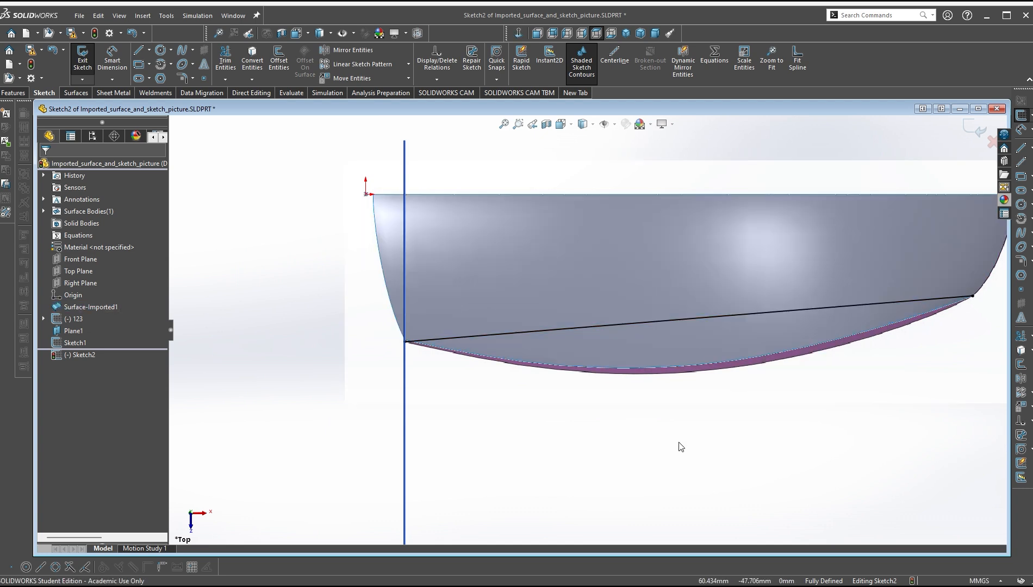
left_click(43, 212)
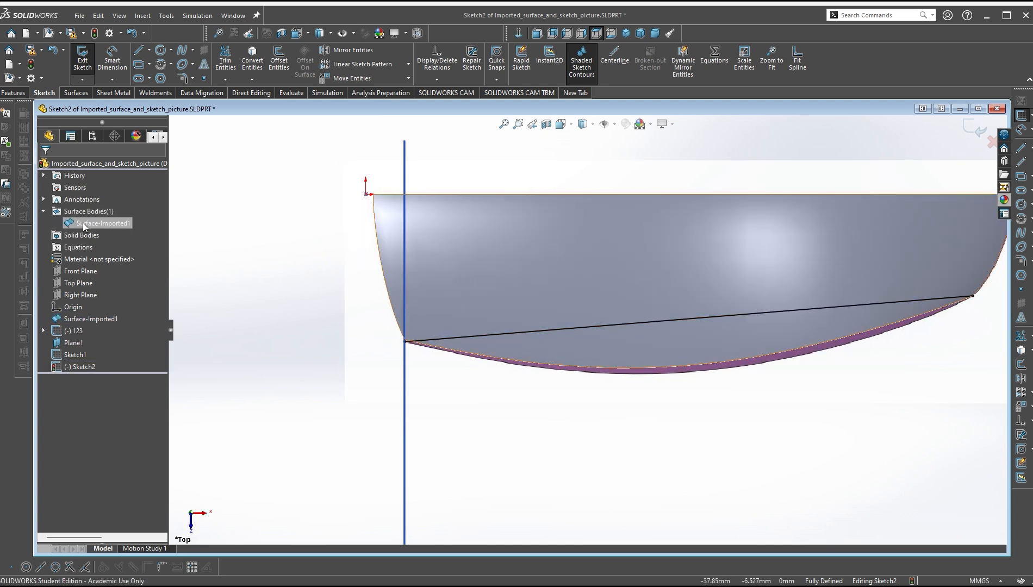
left_click(98, 223)
left_click(780, 410)
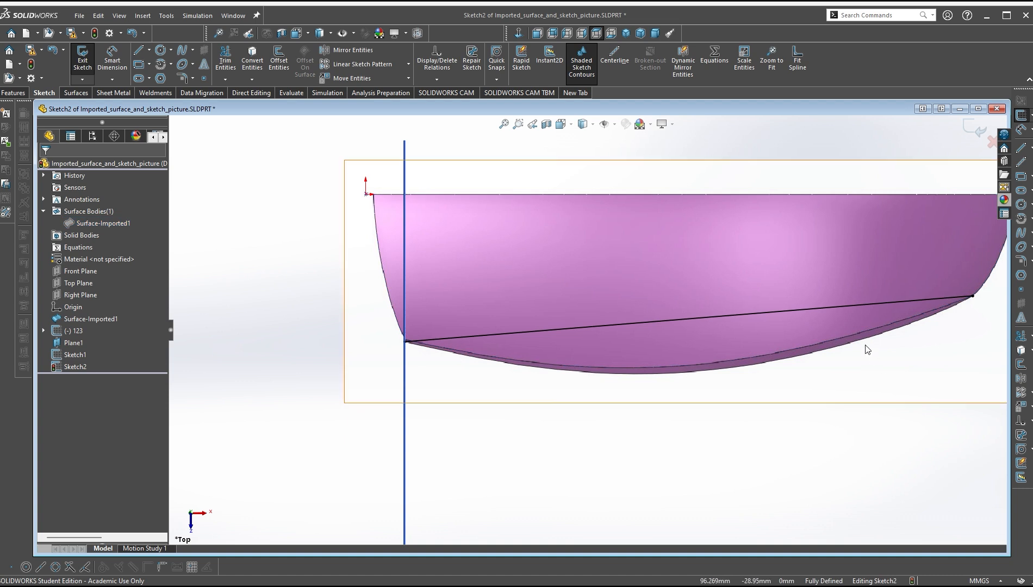
Shape the spline with its tangency handle and control polygon to follow the footprint's outer contour in the sketch picture, and exit the sketch
left_click(694, 318)
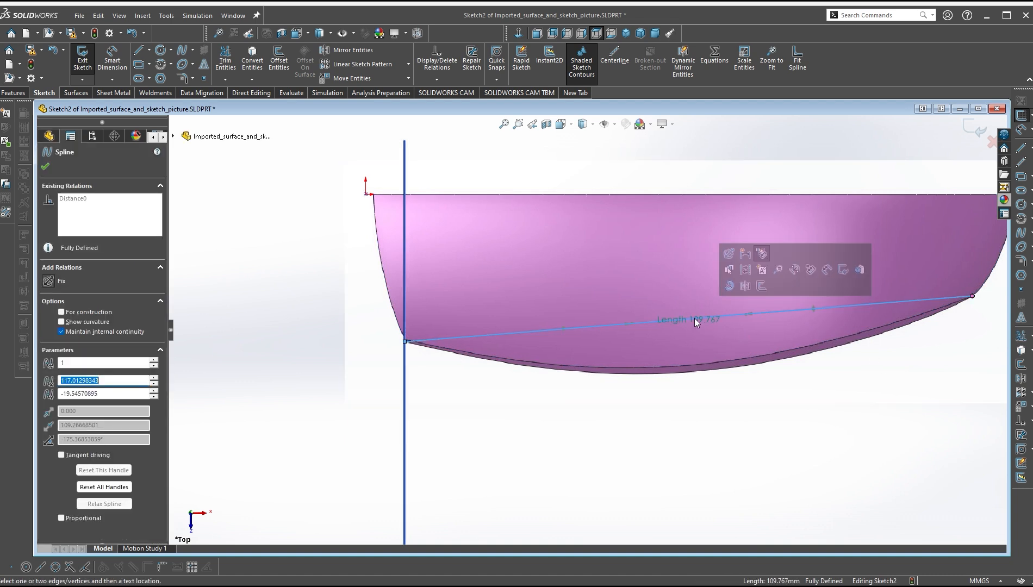
scroll(724, 339, "down", 2)
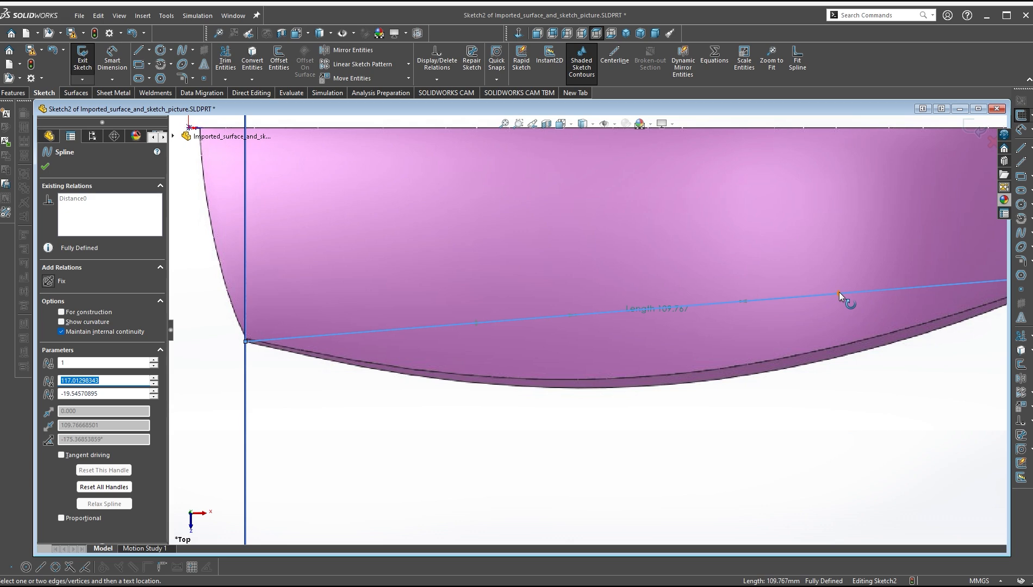
left_click_drag(838, 292, 839, 312)
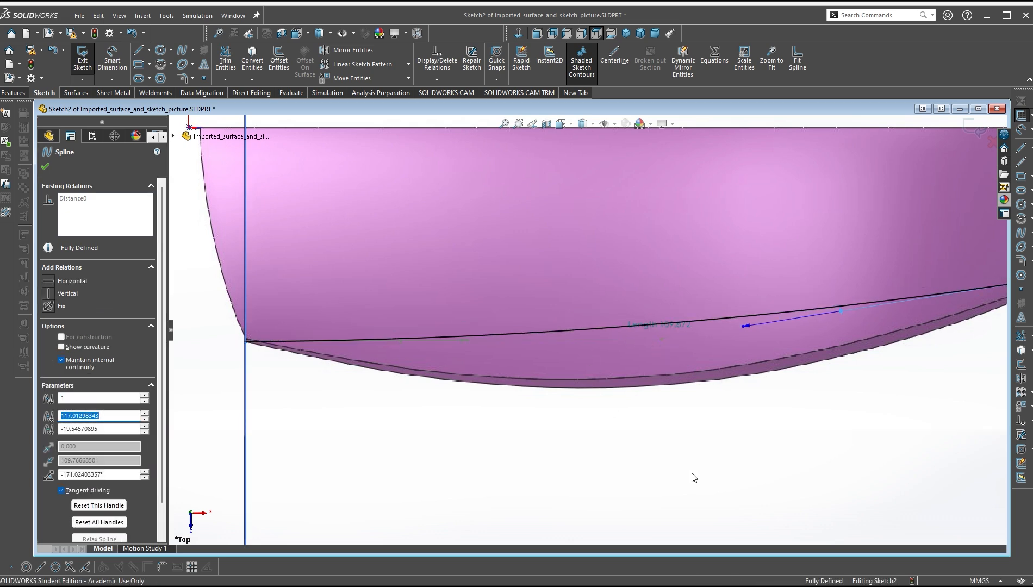
scroll(676, 422, "down", 3)
middle_click_drag(676, 422, 638, 338)
left_click(517, 34)
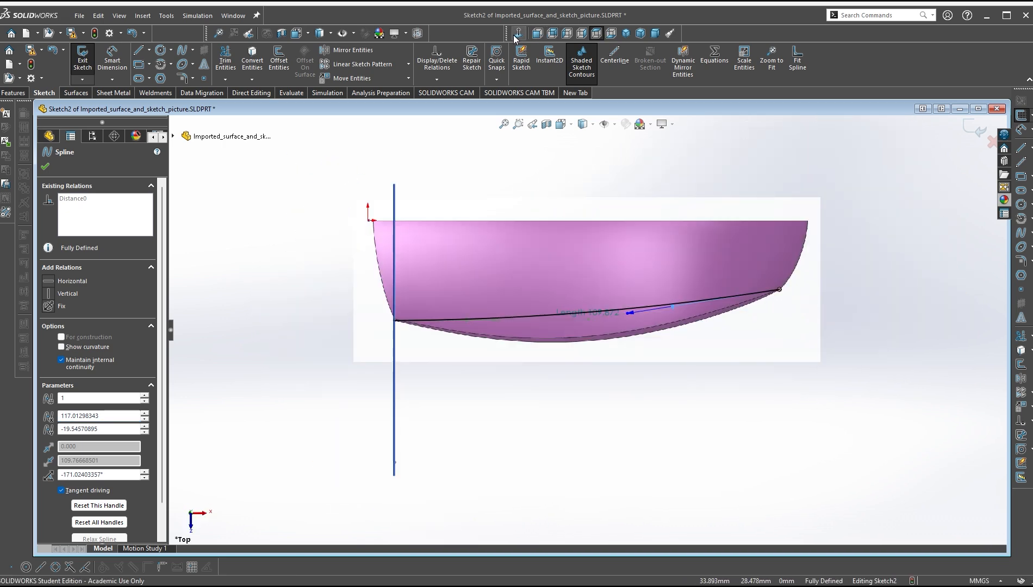
scroll(625, 381, "down", 3)
scroll(571, 326, "up", 2)
scroll(561, 299, "down", 2)
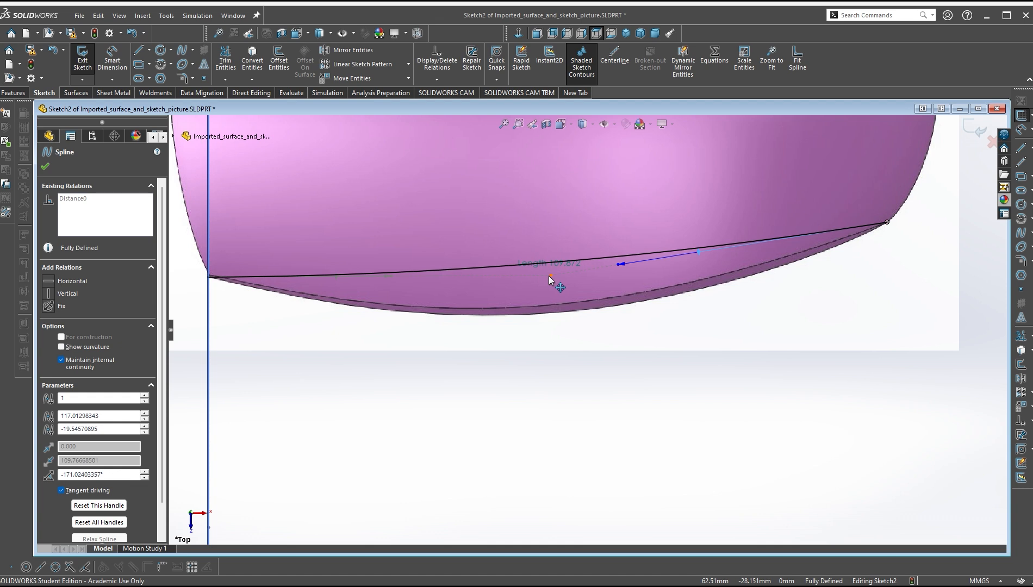
left_click_drag(551, 275, 573, 375)
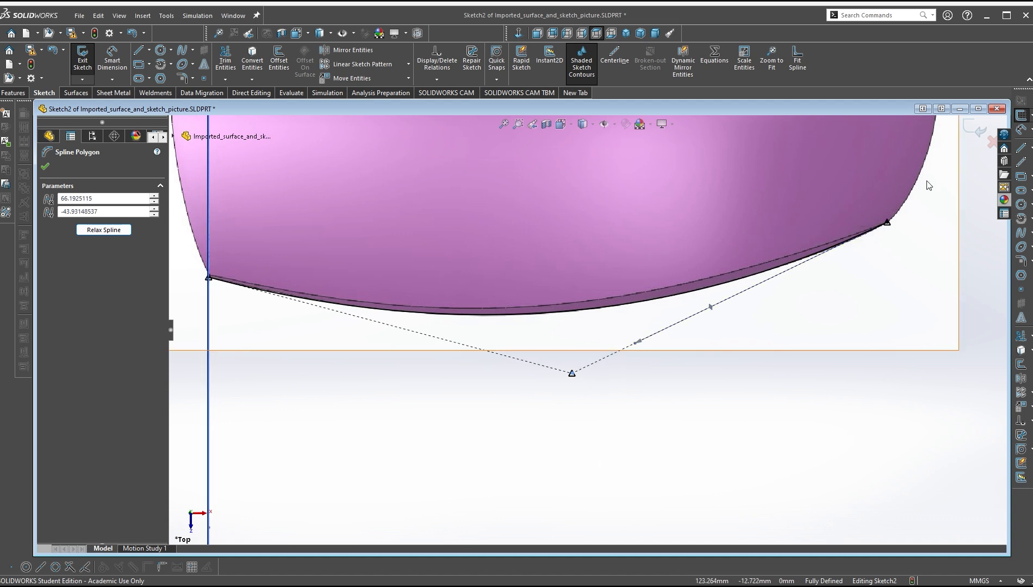
left_click(974, 131)
key("f")
middle_click_drag(629, 390, 633, 356)
scroll(609, 304, "down", 3)
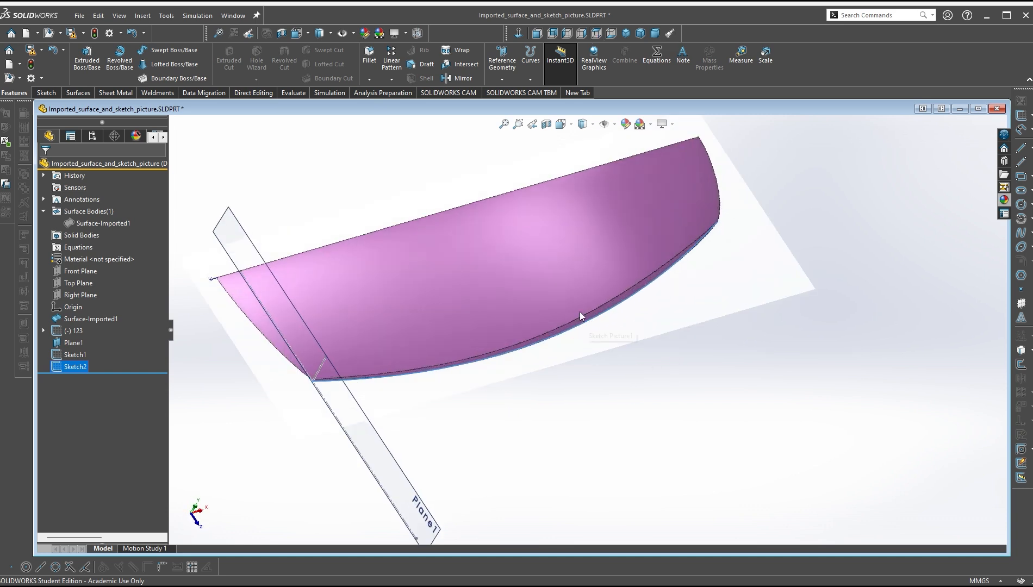
Hide sketch 123 with its sketch picture and show the imported surface body again
left_click(78, 333)
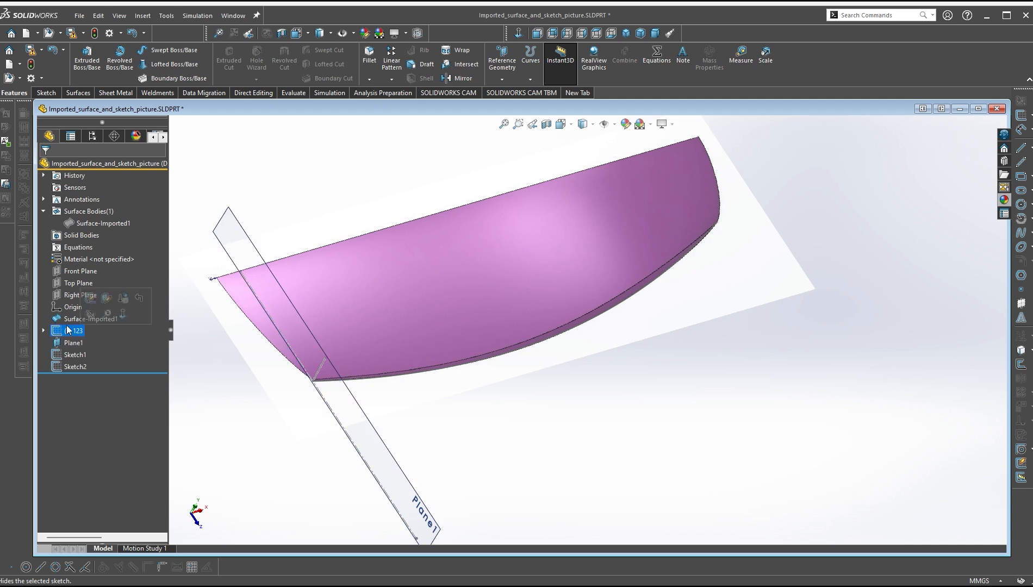
left_click(91, 314)
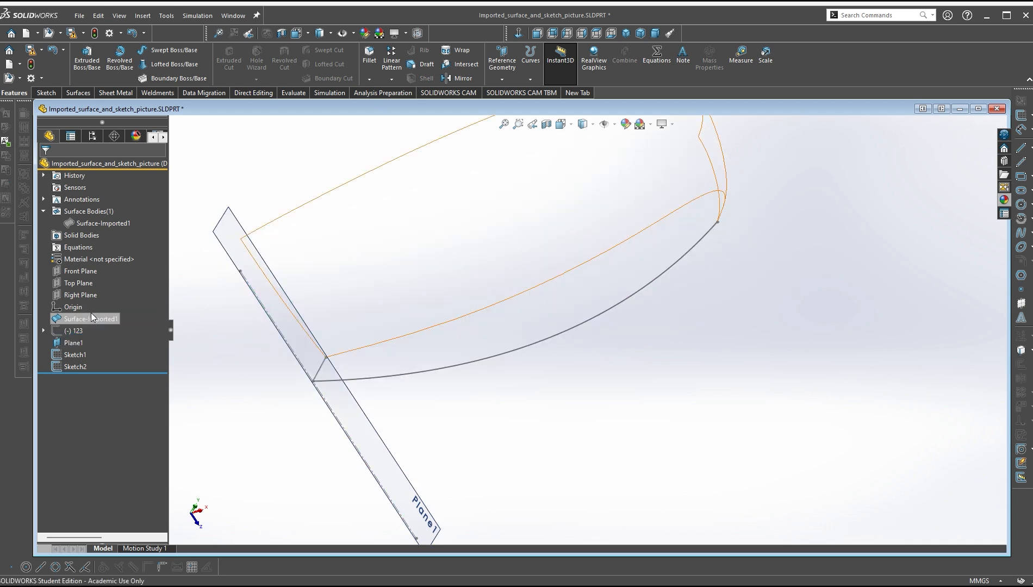
left_click(92, 314)
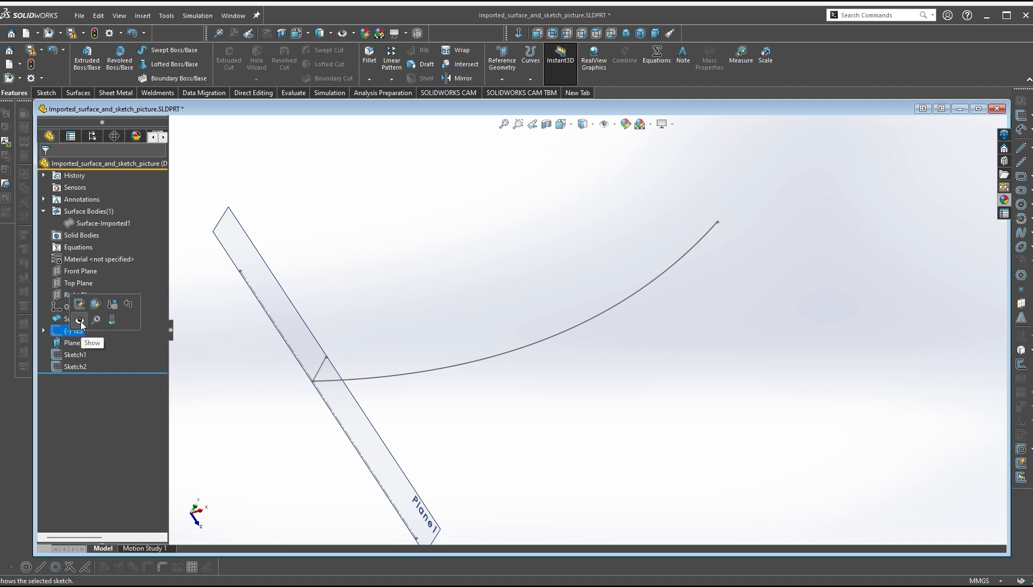
left_click(80, 321)
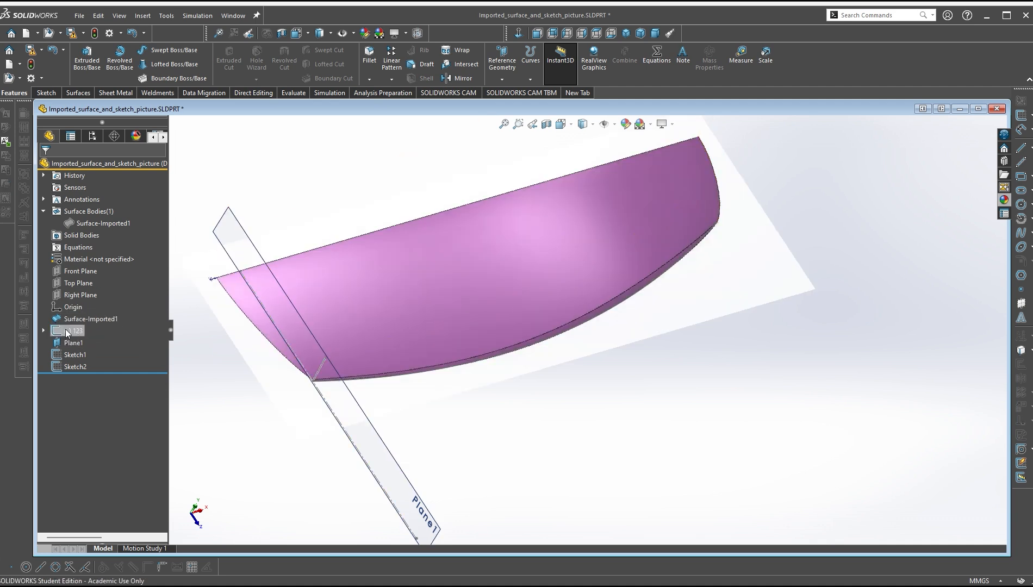
left_click(66, 330)
left_click(80, 317)
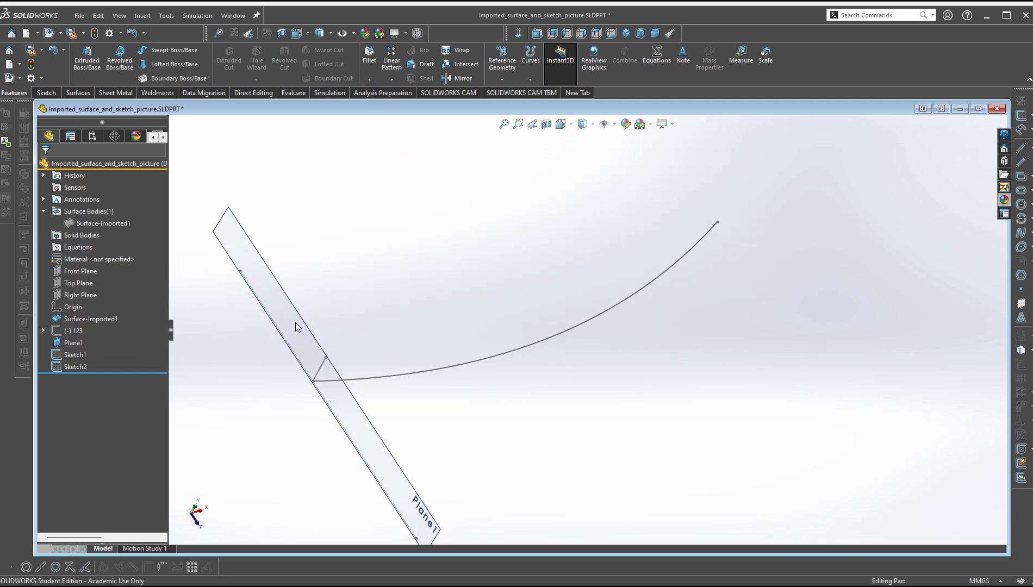
left_click(111, 226)
left_click(667, 321)
Inspect the surface with both sketches, read the Question 1 side-surface rules in the sample exam PDF and return to SOLIDWORKS
scroll(663, 332, "up", 3)
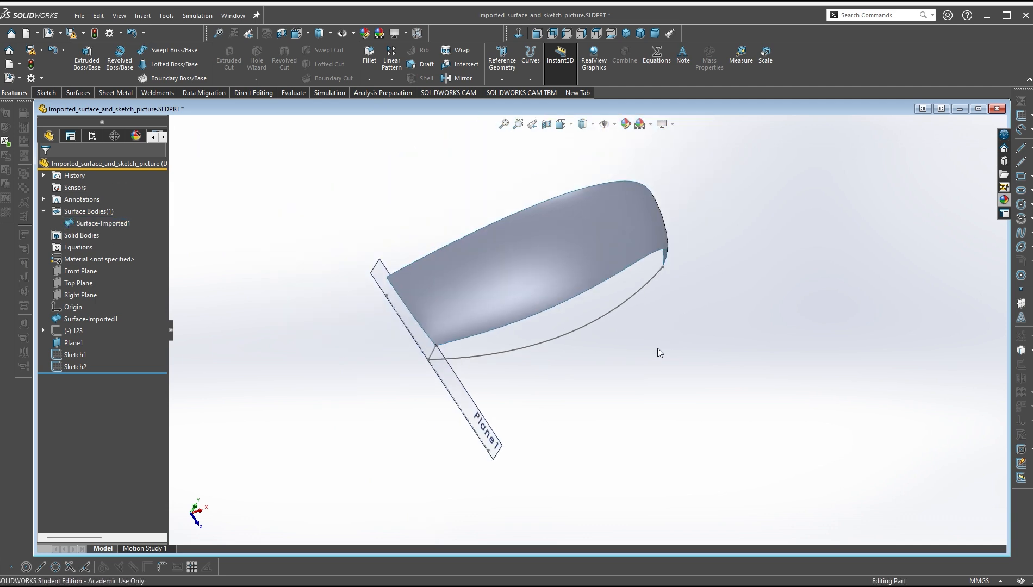
middle_click_drag(657, 350, 618, 275)
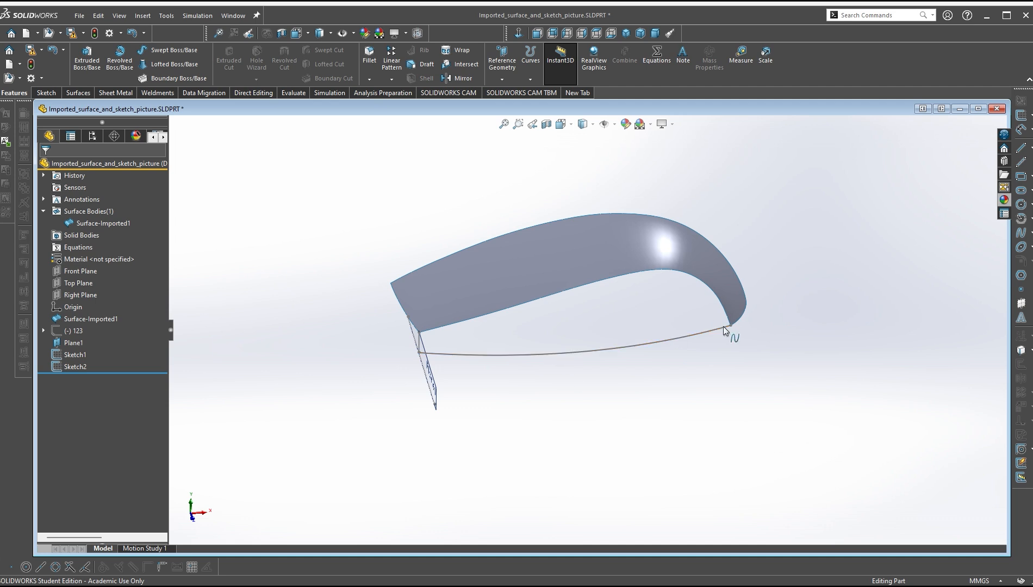
scroll(727, 346, "down", 2)
scroll(619, 394, "up", 2)
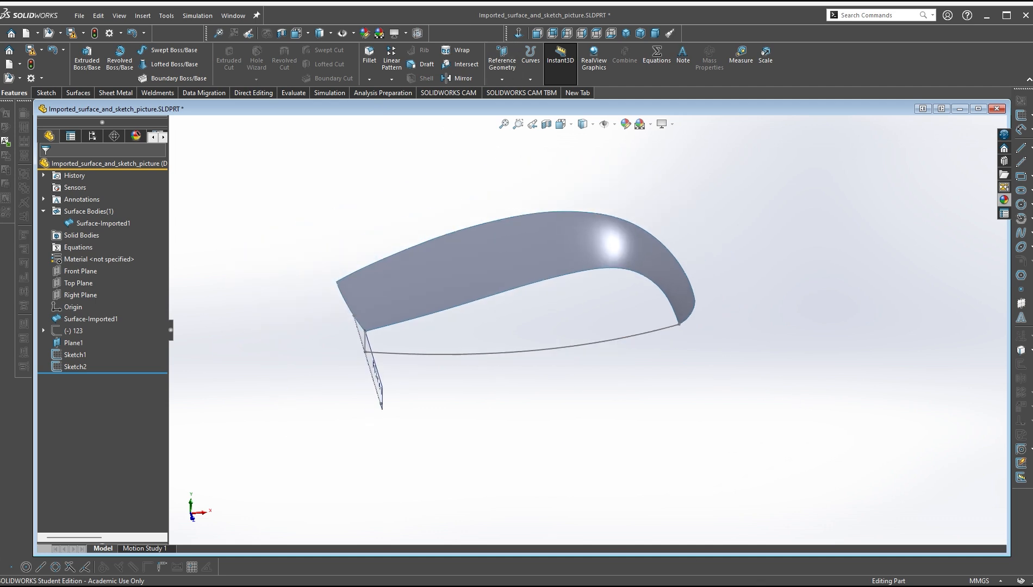
key("alt+Tab")
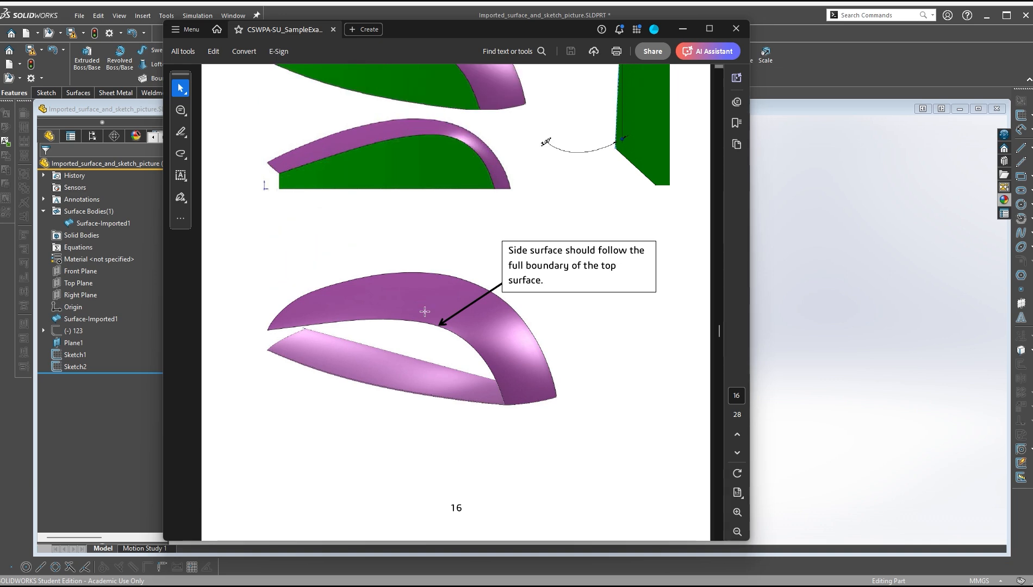
scroll(529, 368, "down", 10)
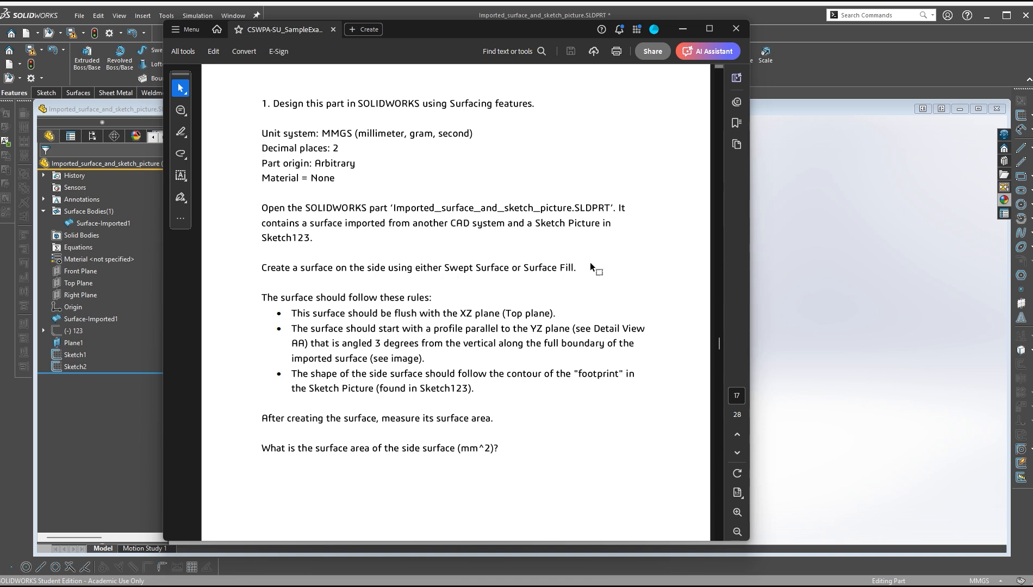
left_click(683, 30)
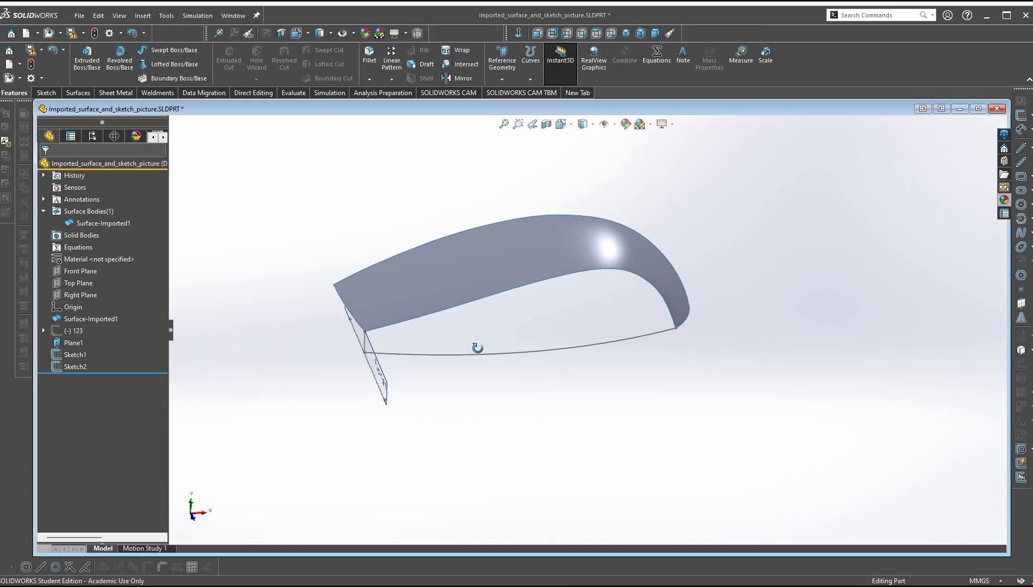
Start a Swept Surface and choose the slanted line sketch on Plane1, Sketch1, as its sketch profile
scroll(478, 342, "down", 6)
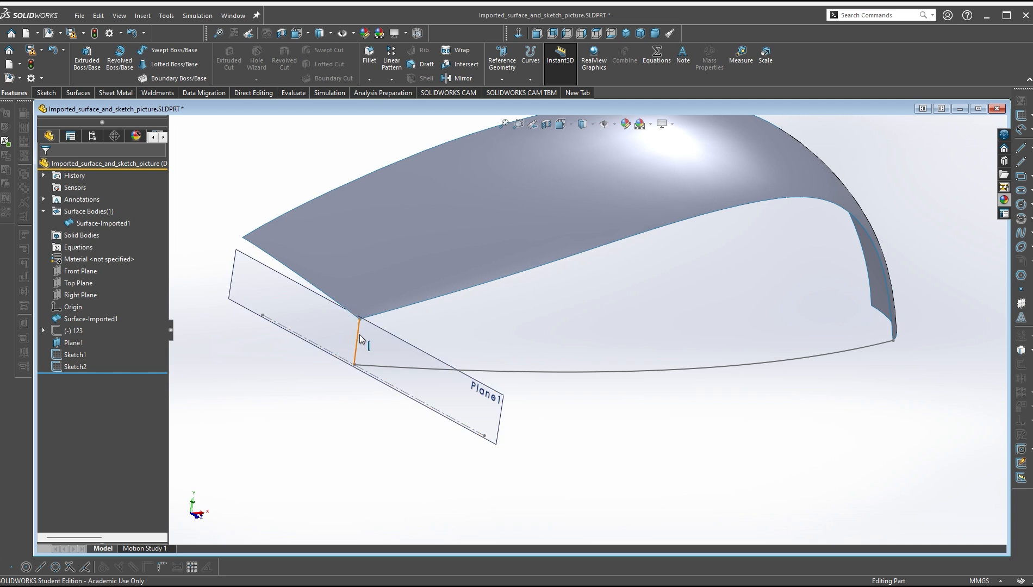
left_click(359, 336)
middle_click_drag(648, 403, 563, 362)
scroll(488, 399, "down", 3)
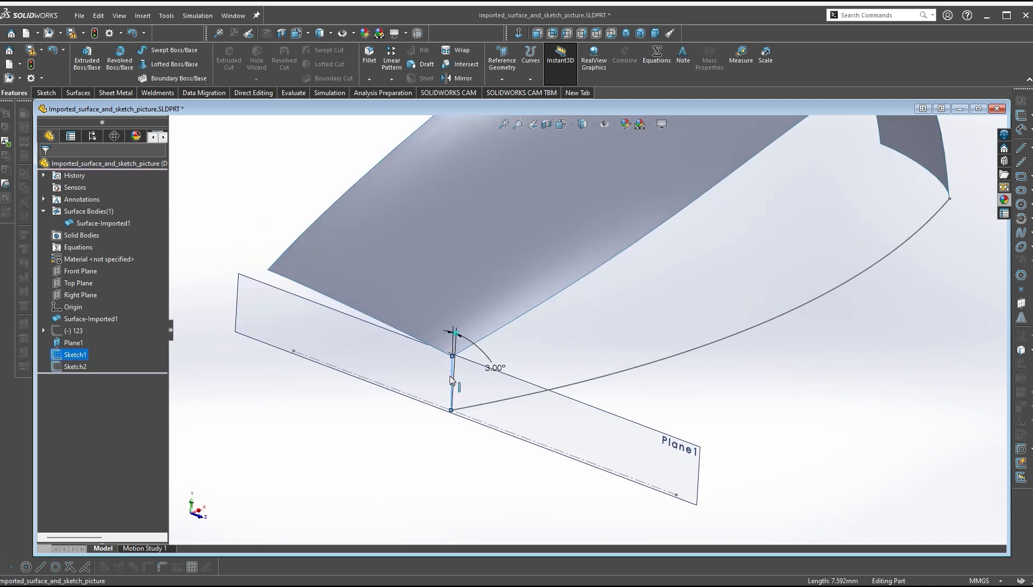
key("Escape")
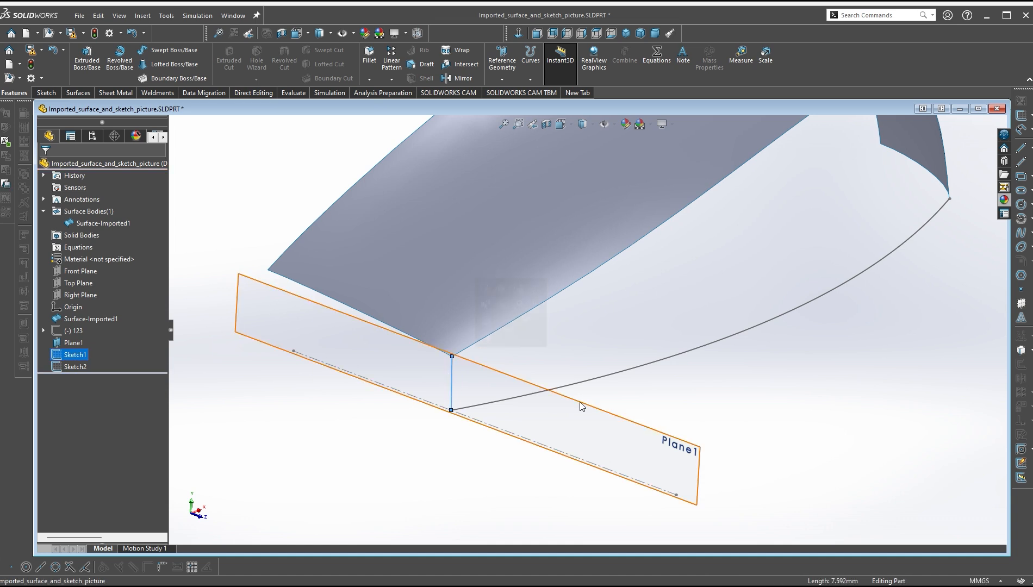
left_click(85, 93)
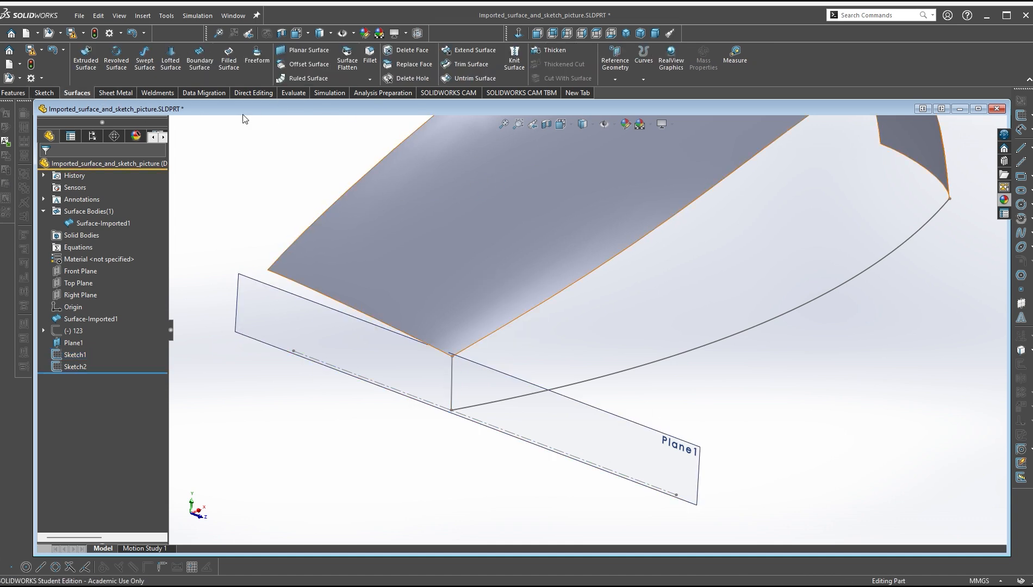
left_click(147, 66)
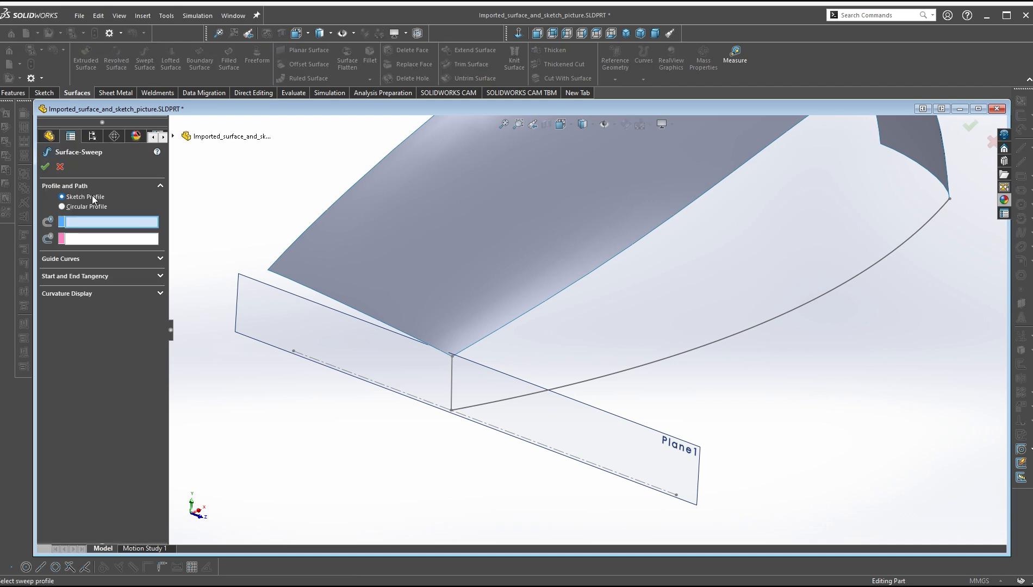
left_click(452, 385)
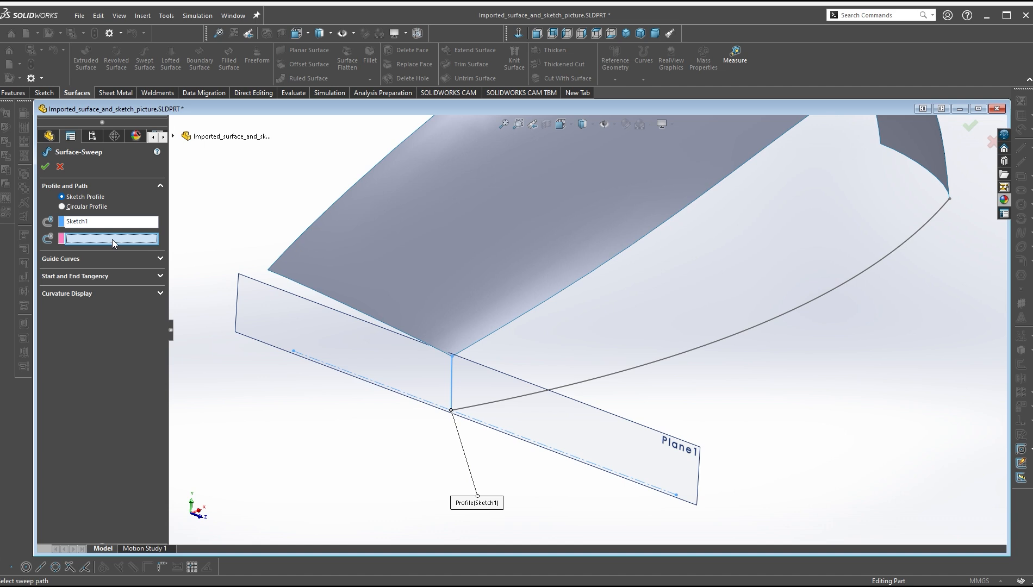
Try to sweep the profile along the imported surface's side edge, with the footprint spline Sketch2 as guide curve
scroll(604, 364, "up", 3)
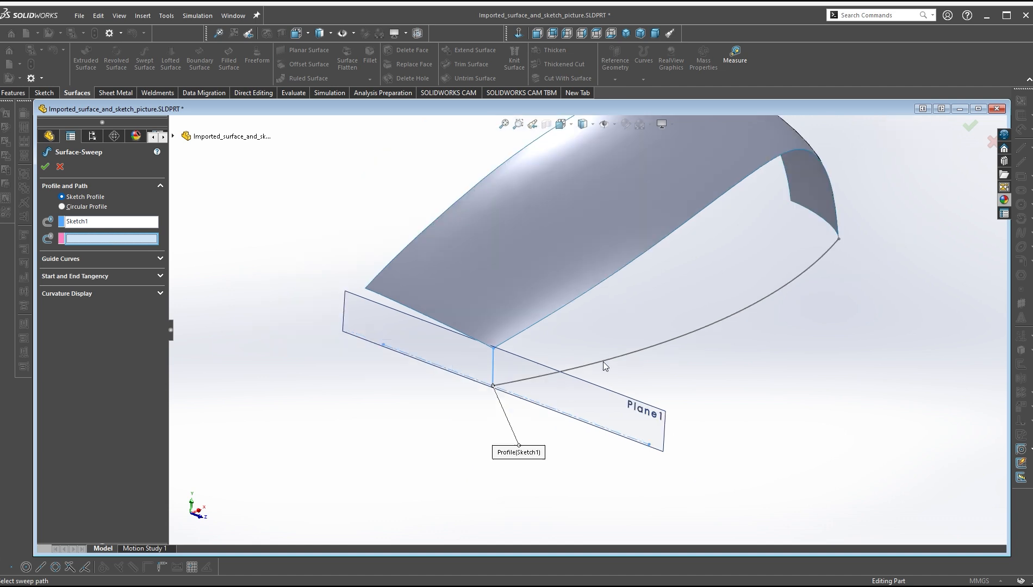
left_click(686, 227)
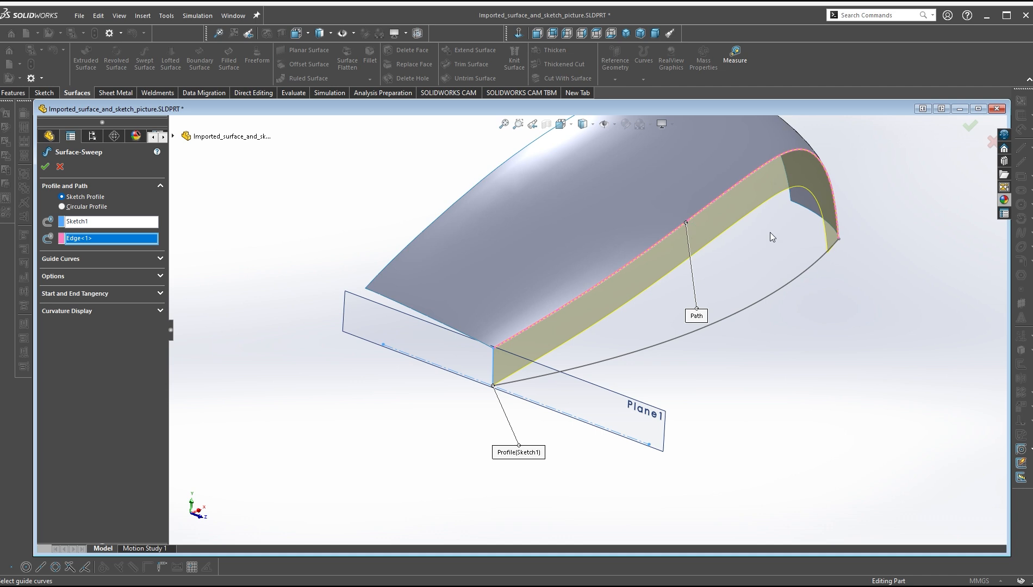
left_click(72, 261)
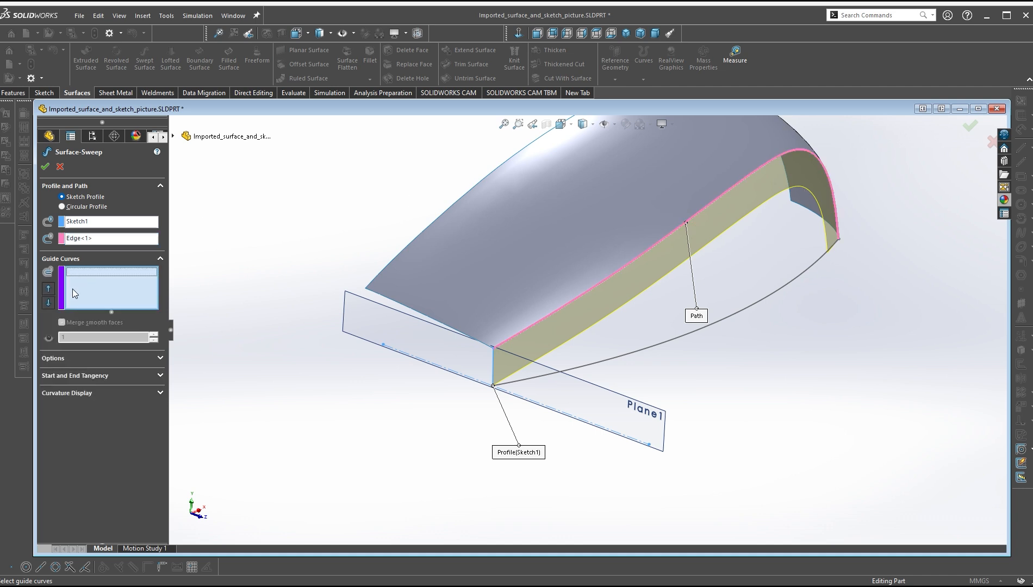
left_click(671, 343)
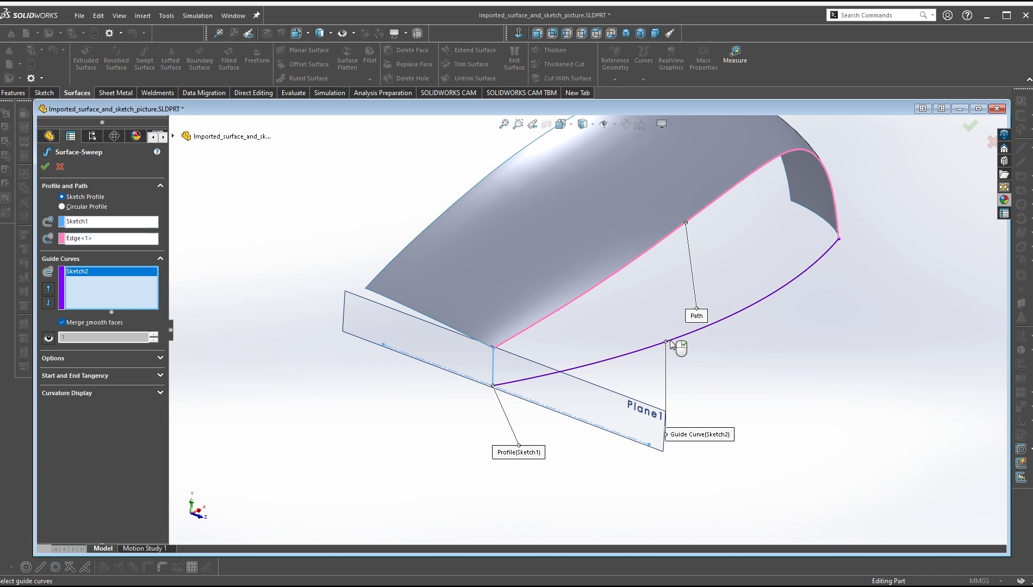
left_click(45, 167)
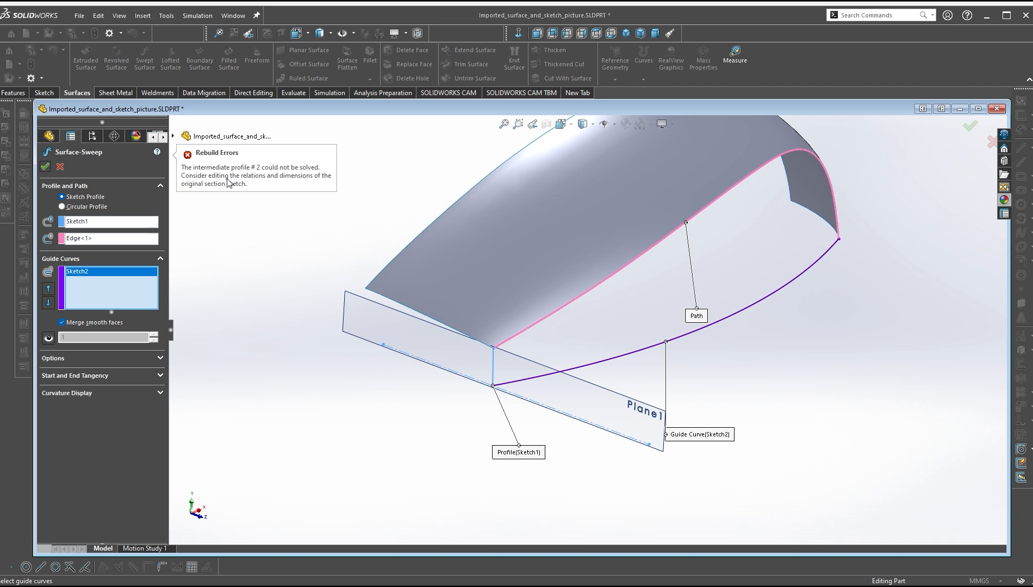
Clear the guide curve and path selections of the swept surface
right_click(121, 270)
left_click(142, 292)
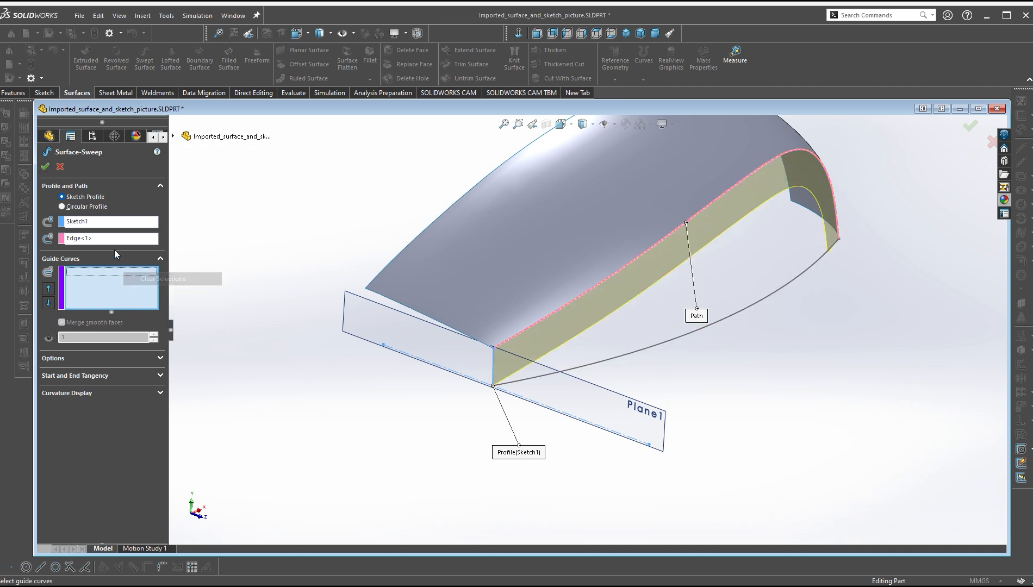
left_click(90, 237)
right_click(90, 237)
left_click(103, 242)
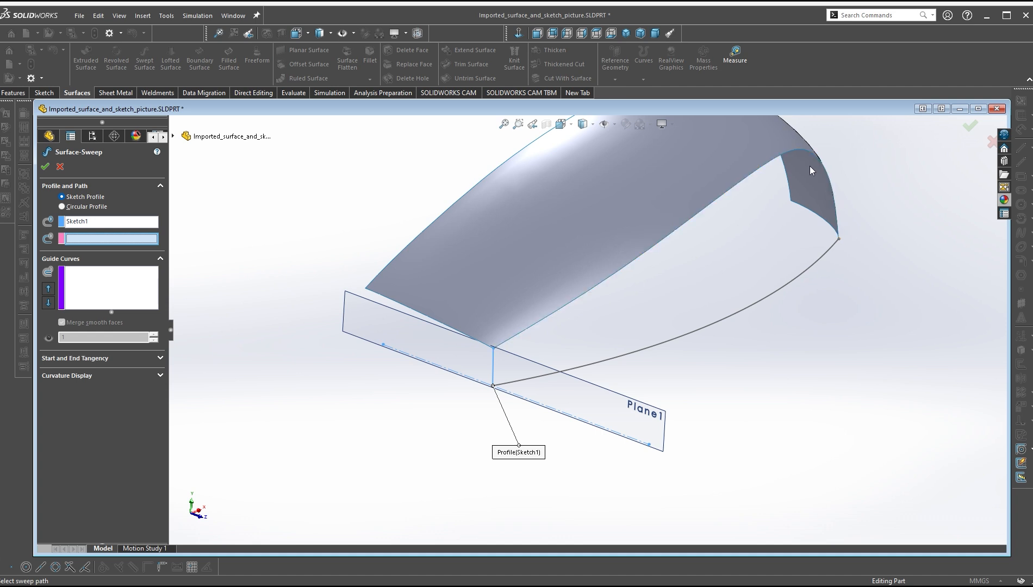
Choose the footprint spline, Sketch2, as the path of the swept surface and check the preview at both ends
scroll(836, 239, "down", 3)
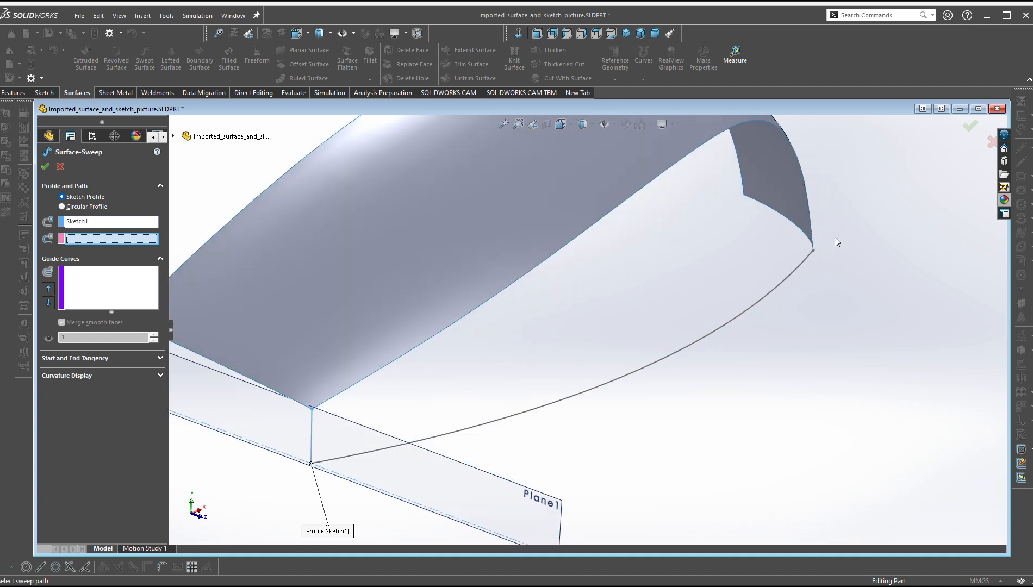
mouse_move(816, 265)
middle_mouse_down()
mouse_move(798, 238)
mouse_move(786, 239)
middle_mouse_up()
scroll(810, 242, "down", 2)
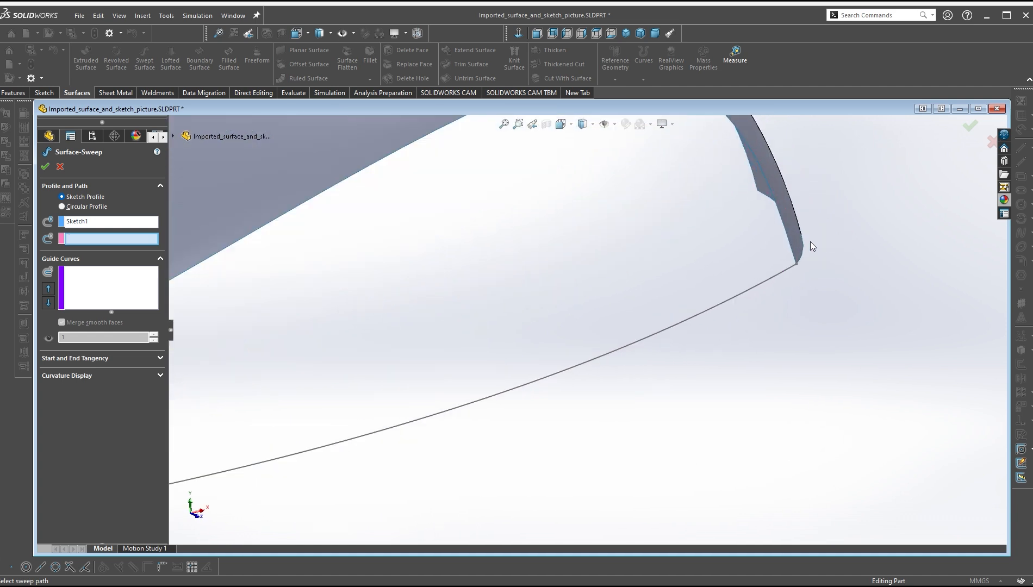
scroll(774, 276, "up", 3)
scroll(484, 419, "up", 2)
mouse_move(471, 424)
middle_mouse_down()
mouse_move(483, 425)
mouse_move(510, 375)
middle_mouse_up()
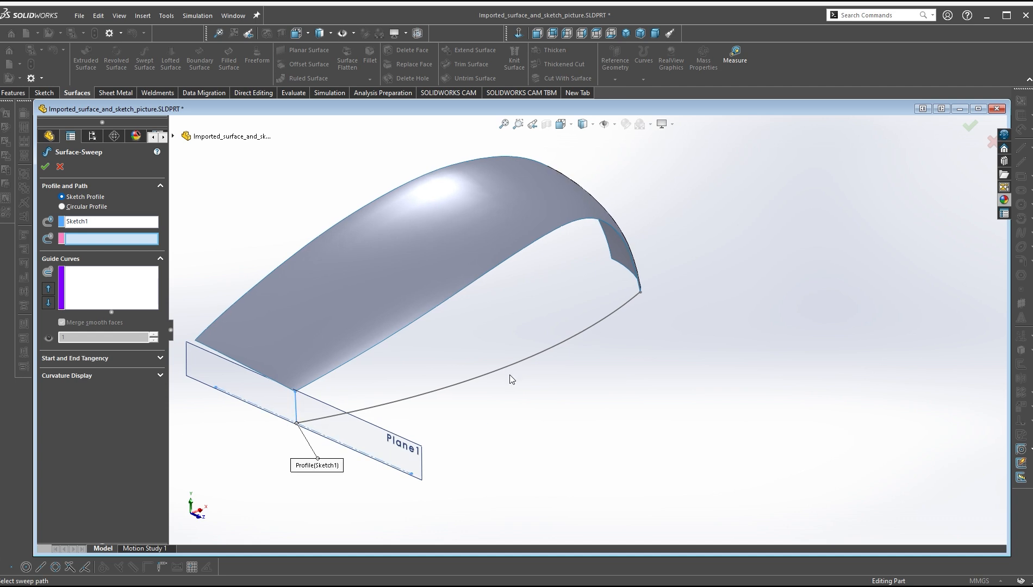
left_click(511, 364)
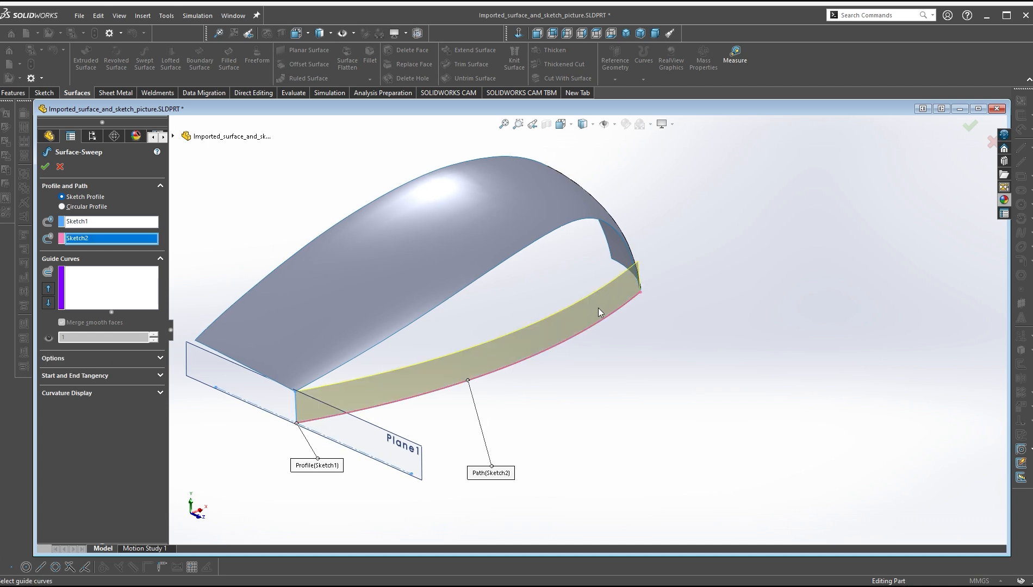
scroll(630, 257, "down", 3)
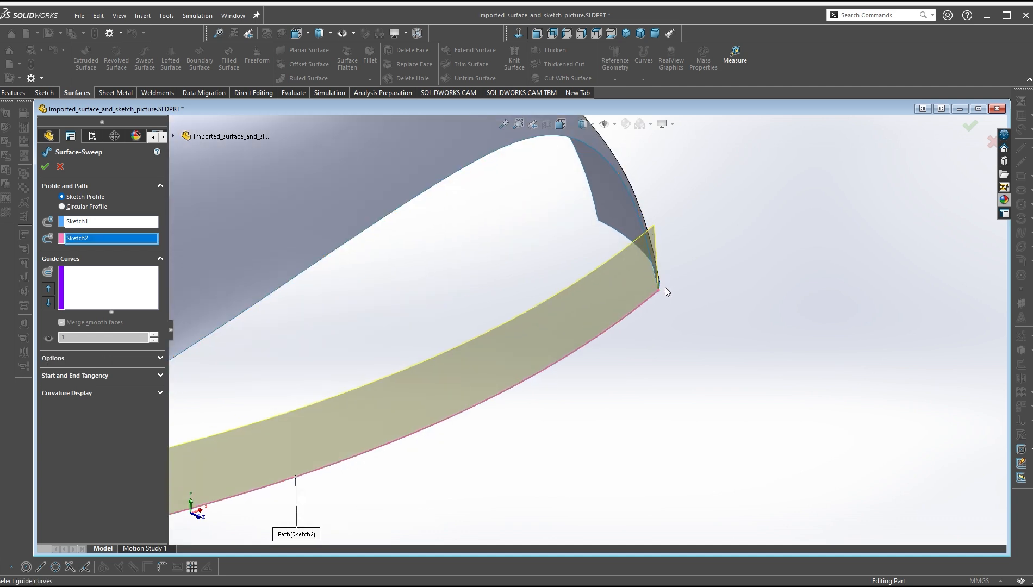
scroll(645, 272, "up", 3)
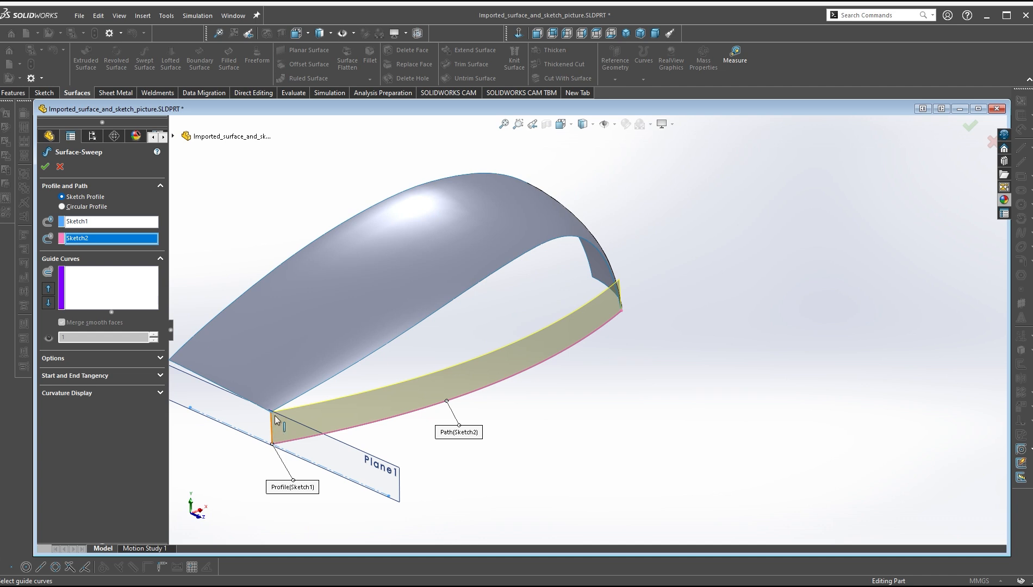
Add the imported surface's side edge as the guide curve and create the swept surface
left_click(106, 294)
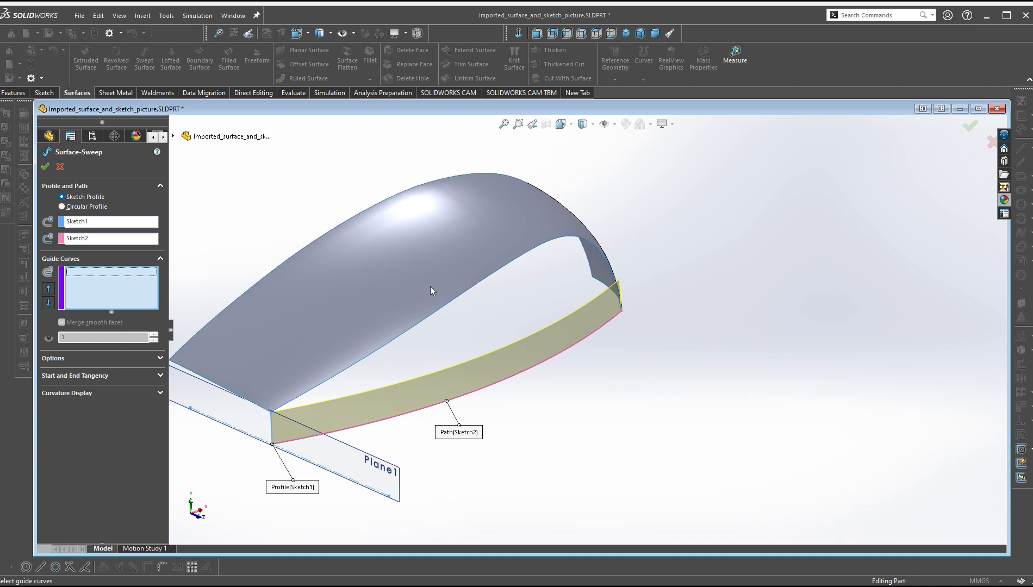
left_click(510, 266)
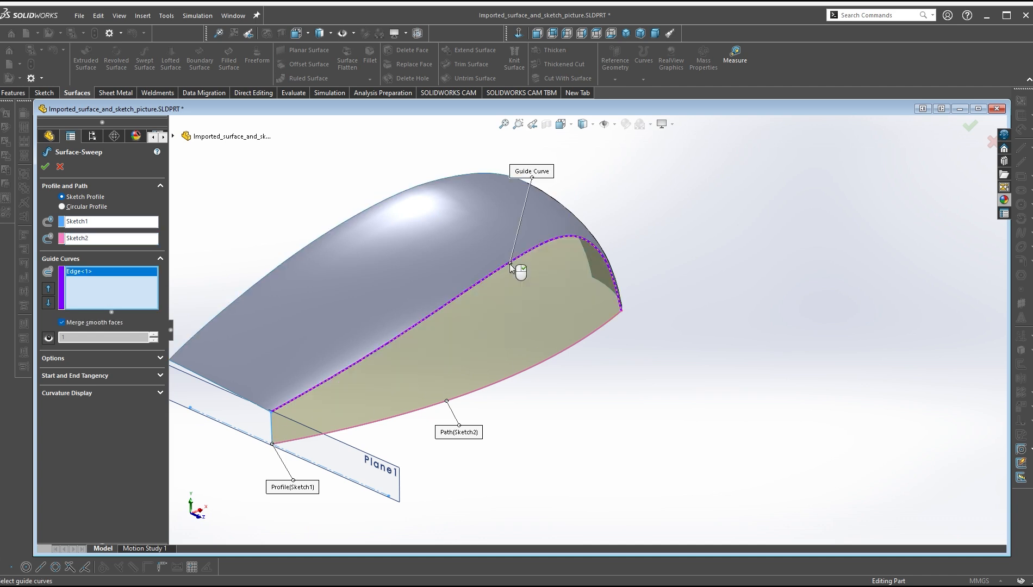
middle_click_drag(431, 482, 385, 513)
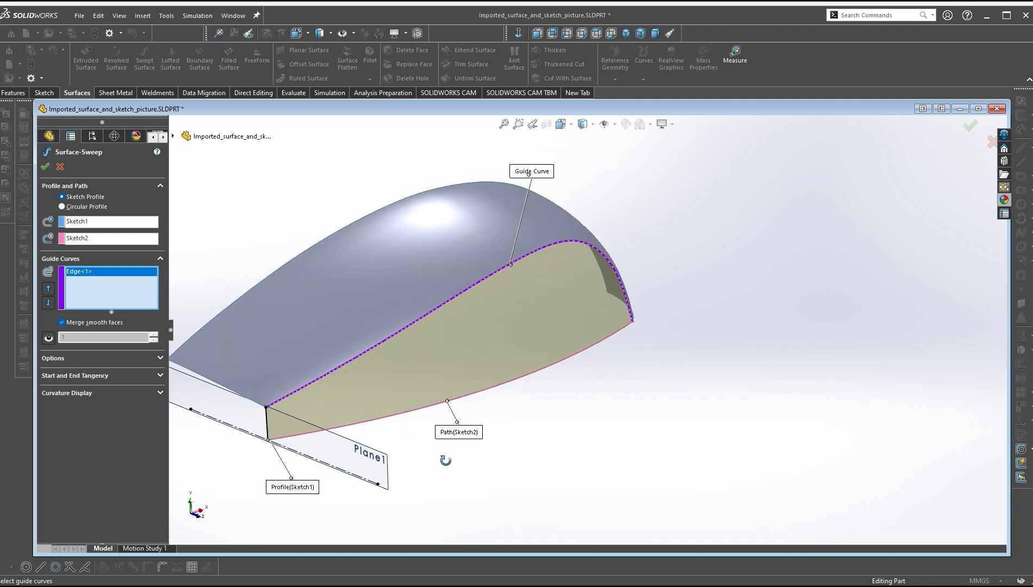
left_click(46, 167)
Inspect the swept side surface, check it against the Question 1 rules and images in the sample exam PDF, and return to SOLIDWORKS
scroll(538, 344, "down", 3)
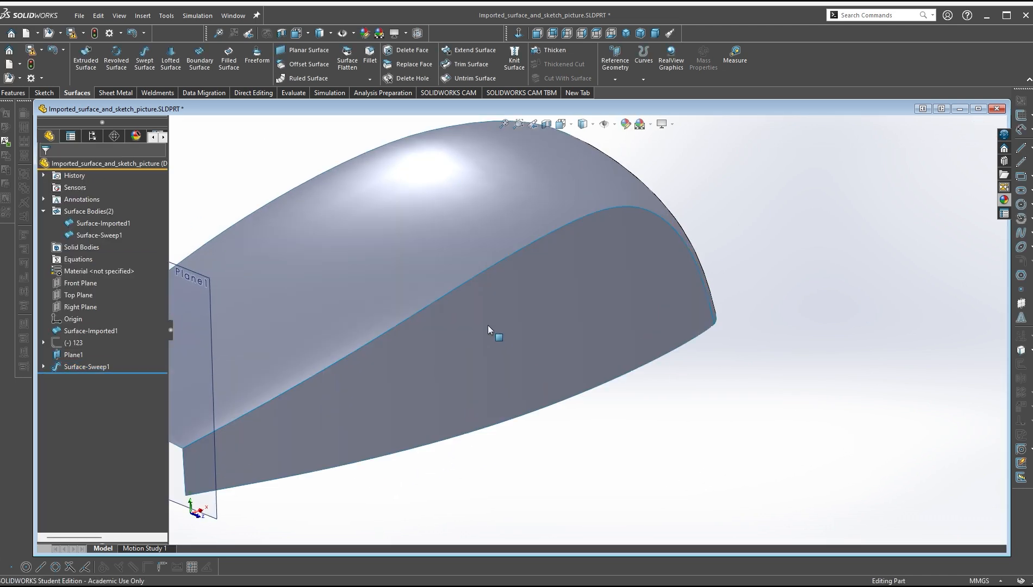
left_click(601, 299)
scroll(664, 403, "up", 5)
left_click(604, 404)
middle_click_drag(595, 390, 577, 336)
left_click(576, 336)
left_click(636, 429)
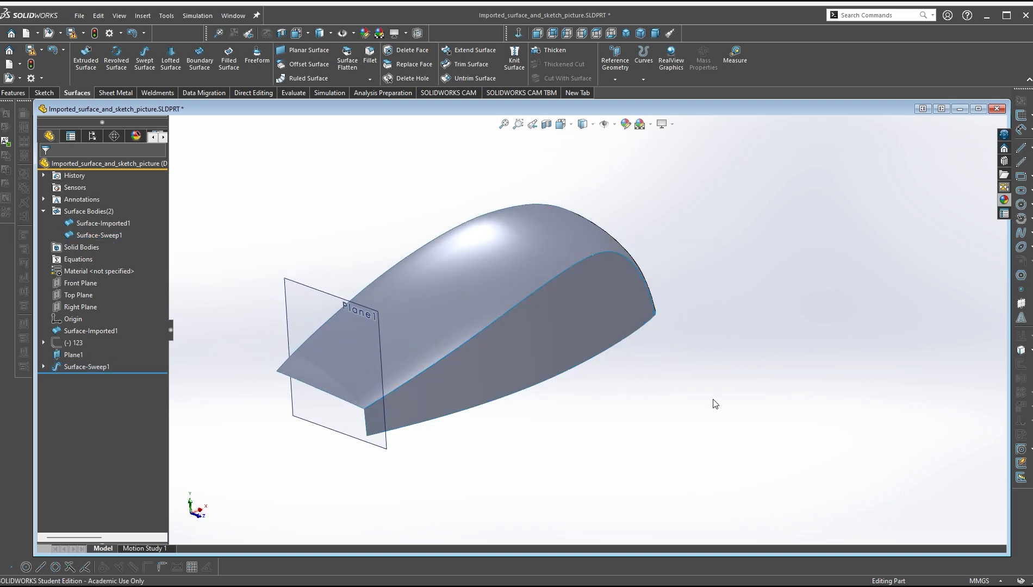
key("alt+Tab")
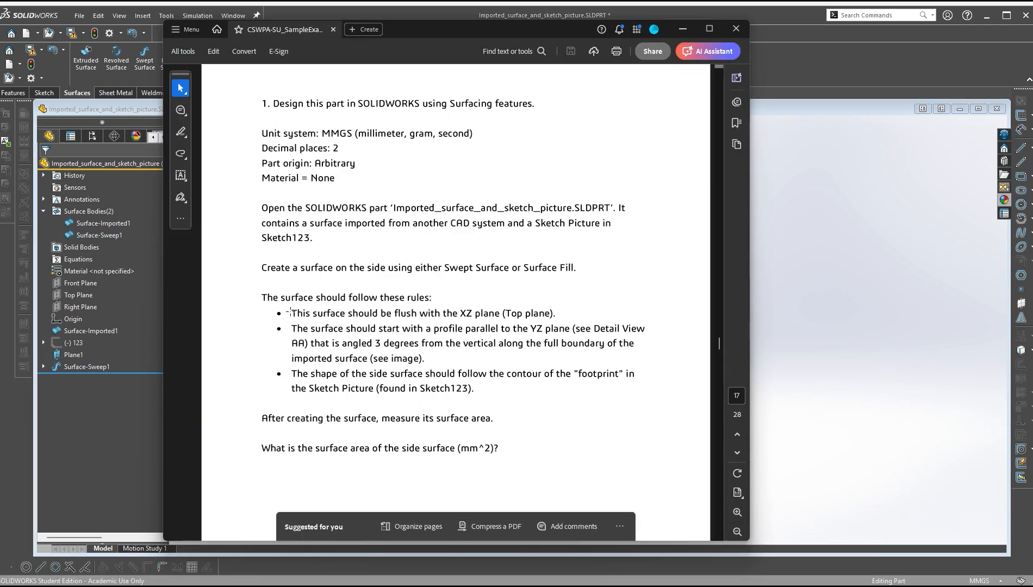
scroll(418, 448, "down", 3)
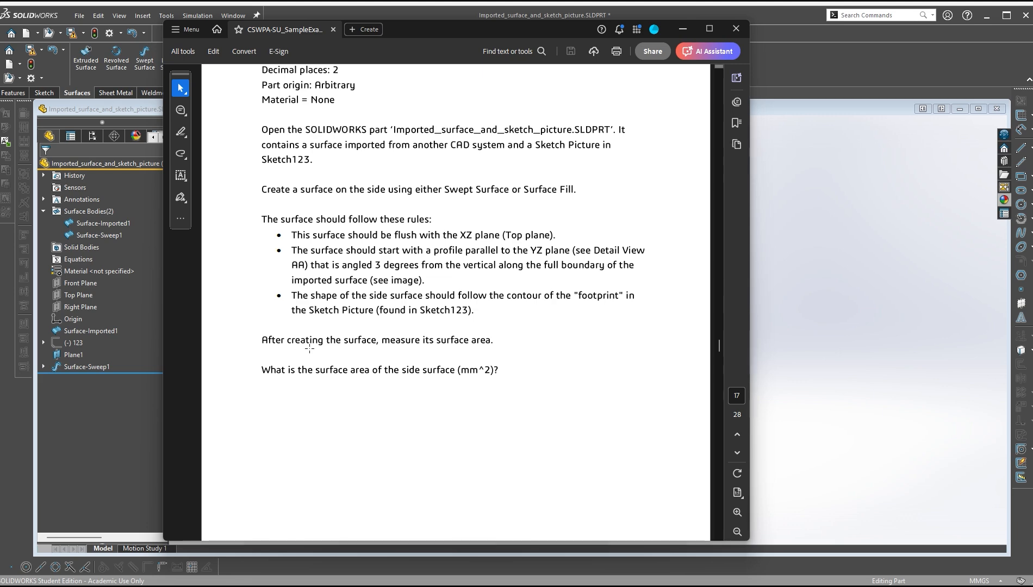
scroll(429, 343, "up", 9)
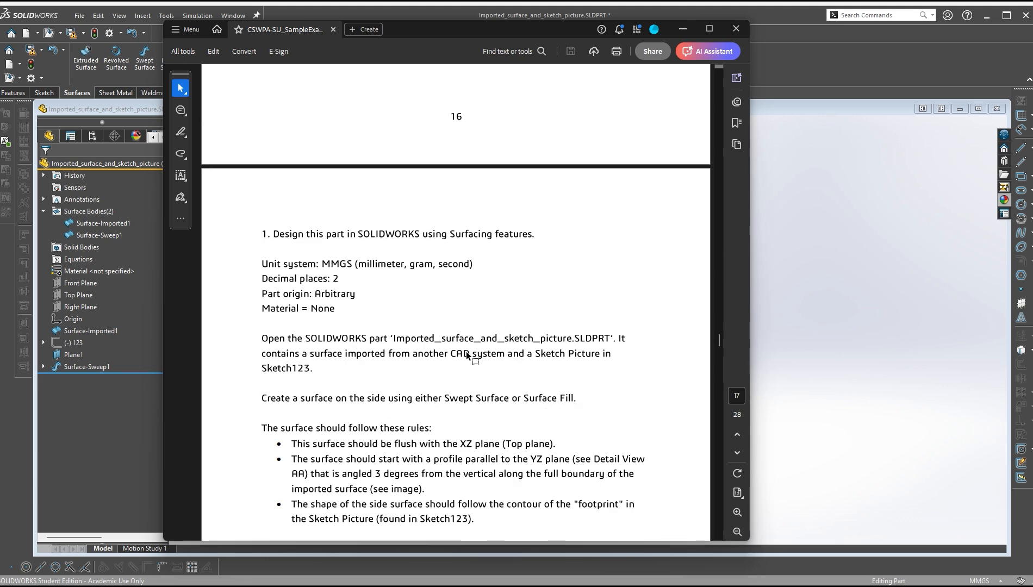
scroll(419, 258, "up", 4)
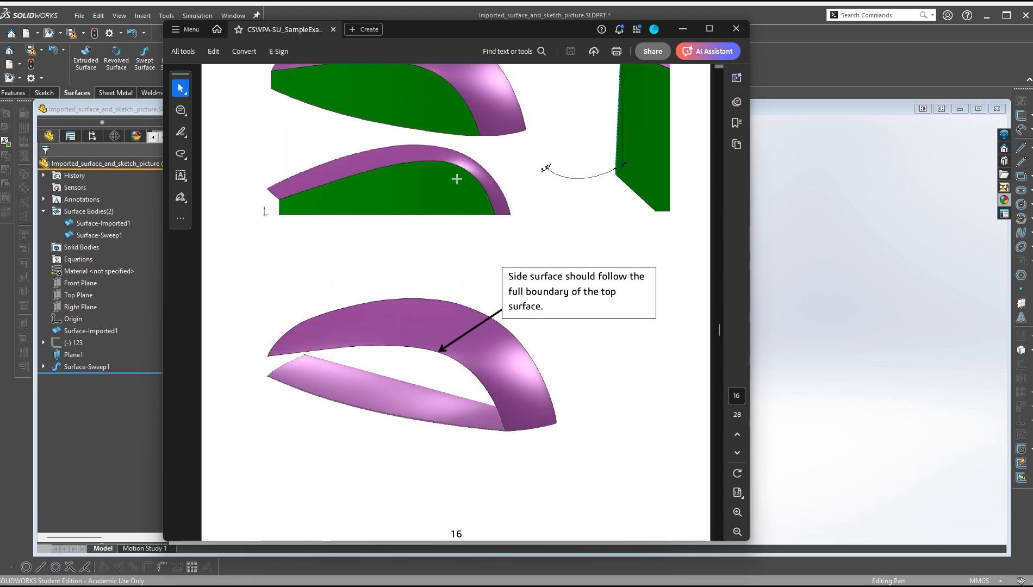
scroll(627, 433, "down", 4)
key("alt+Tab")
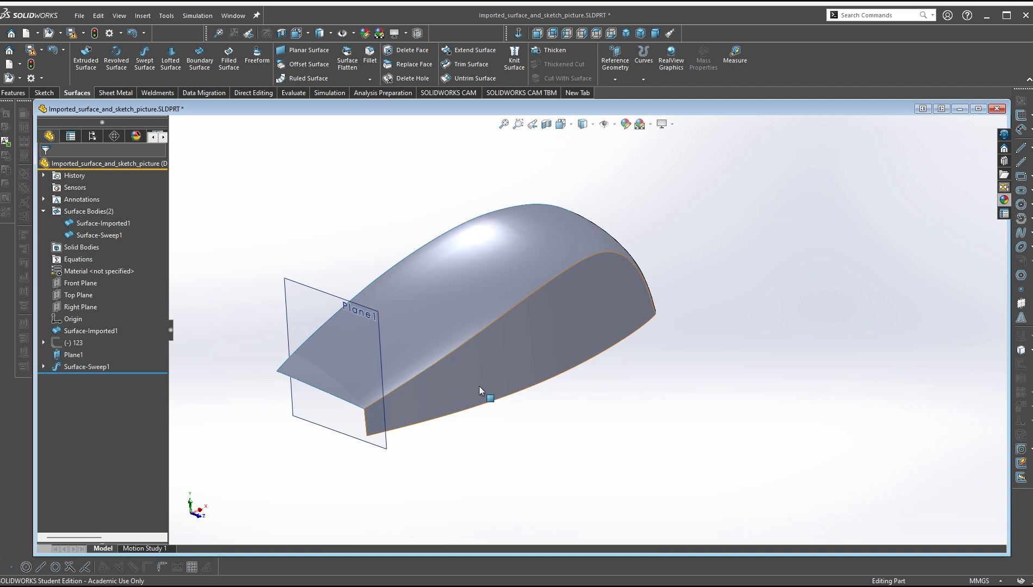
Measure the area of the swept side face and compare it with answer 1 in the answer key image
left_click(553, 316)
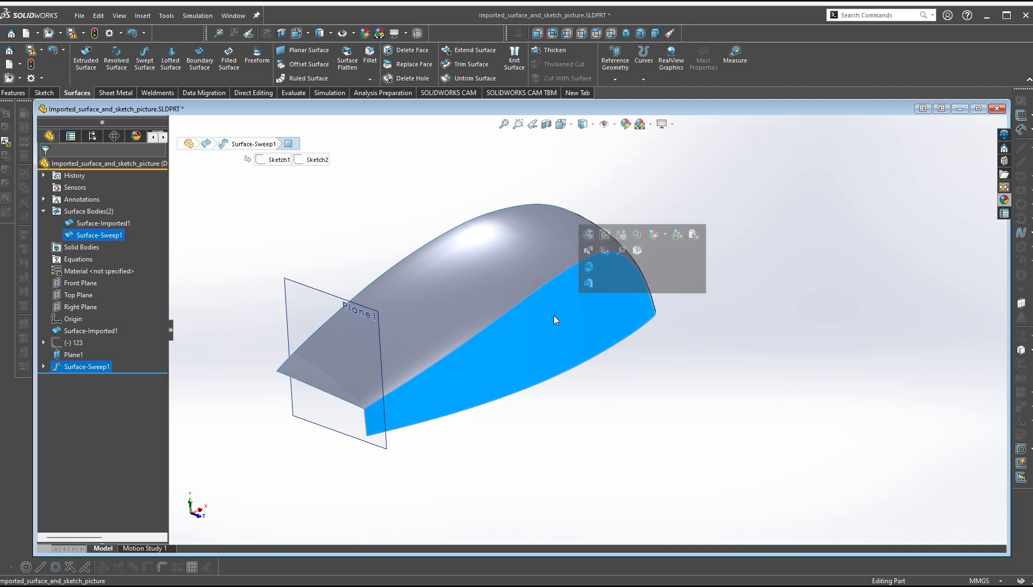
left_click(741, 53)
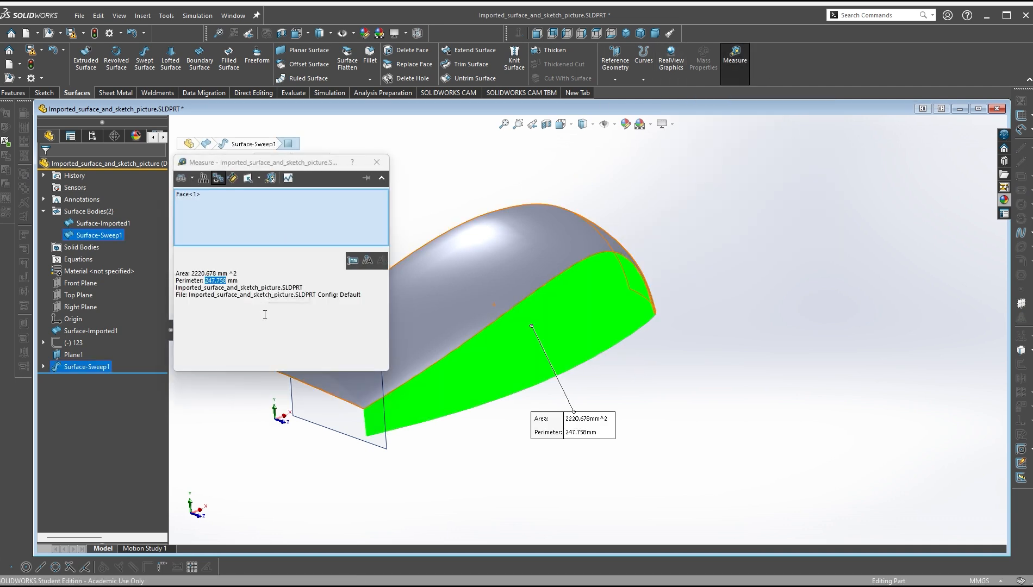
left_click_drag(298, 157, 411, 158)
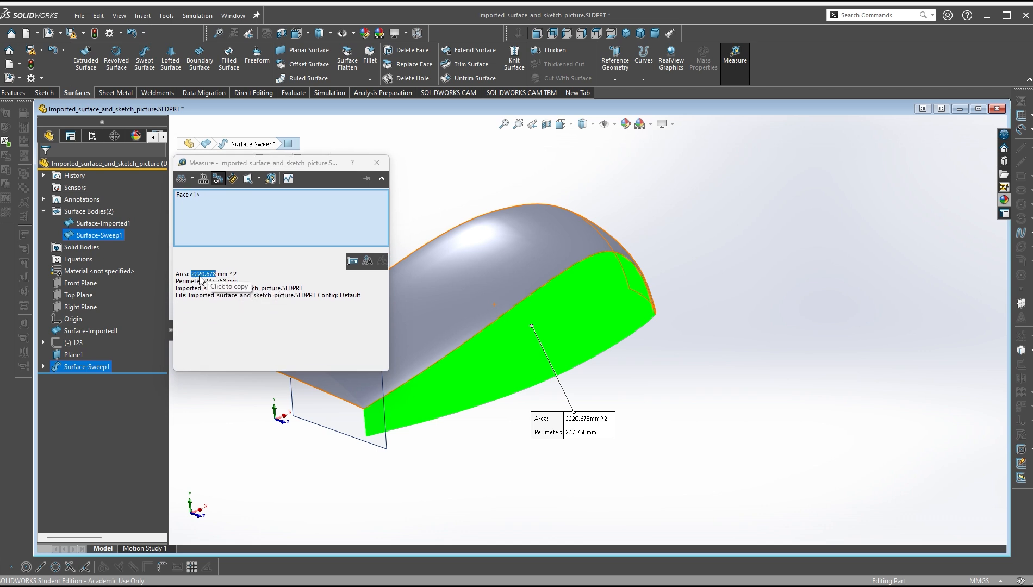
left_click(701, 586)
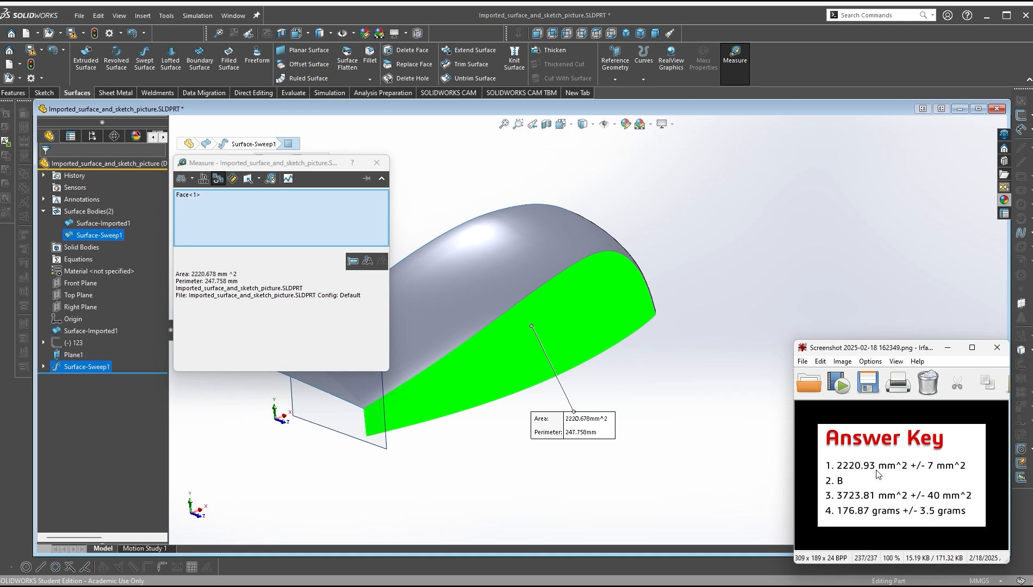
double_click(203, 274)
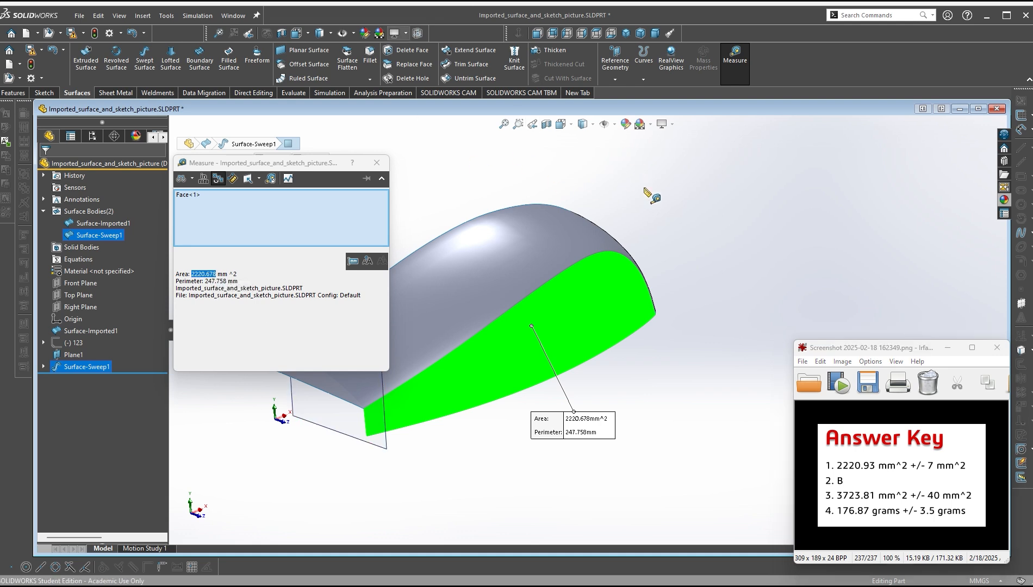
left_click(376, 162)
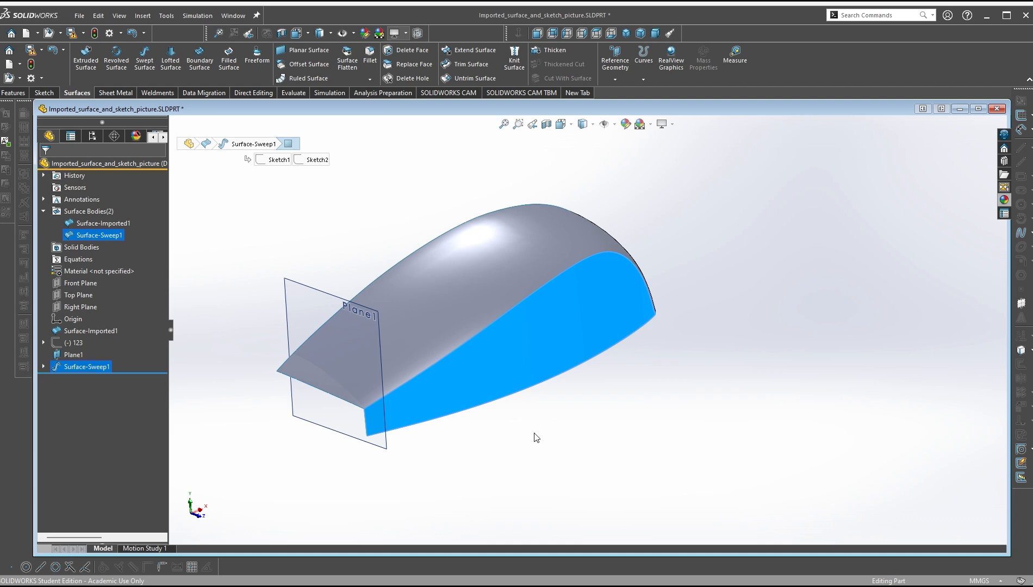
Read Question 2 about the curvature continuous fillet in the sample exam PDF, return to SOLIDWORKS and clear the face selection
key("alt+Tab")
scroll(518, 347, "down", 15)
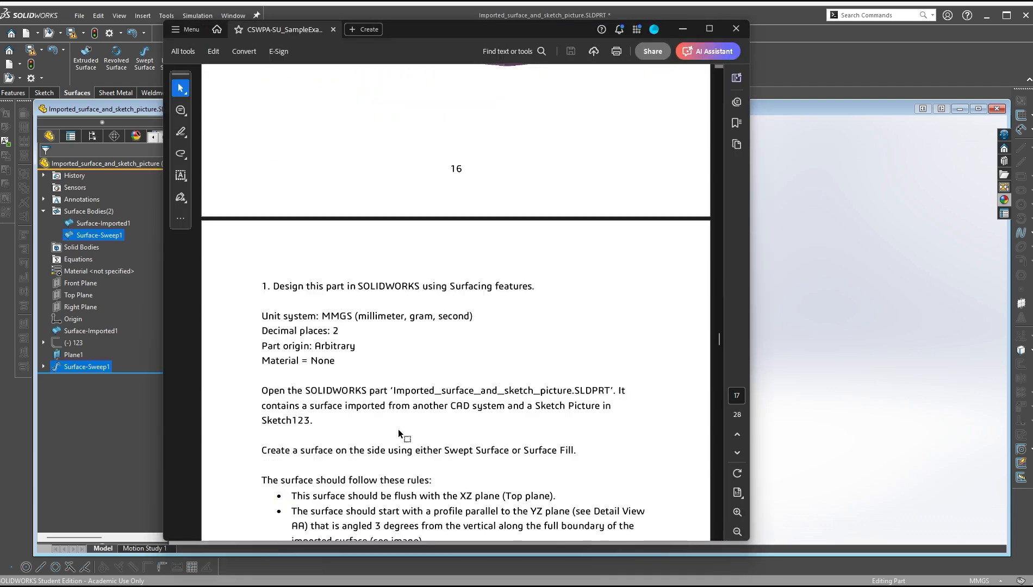
scroll(418, 417, "down", 12)
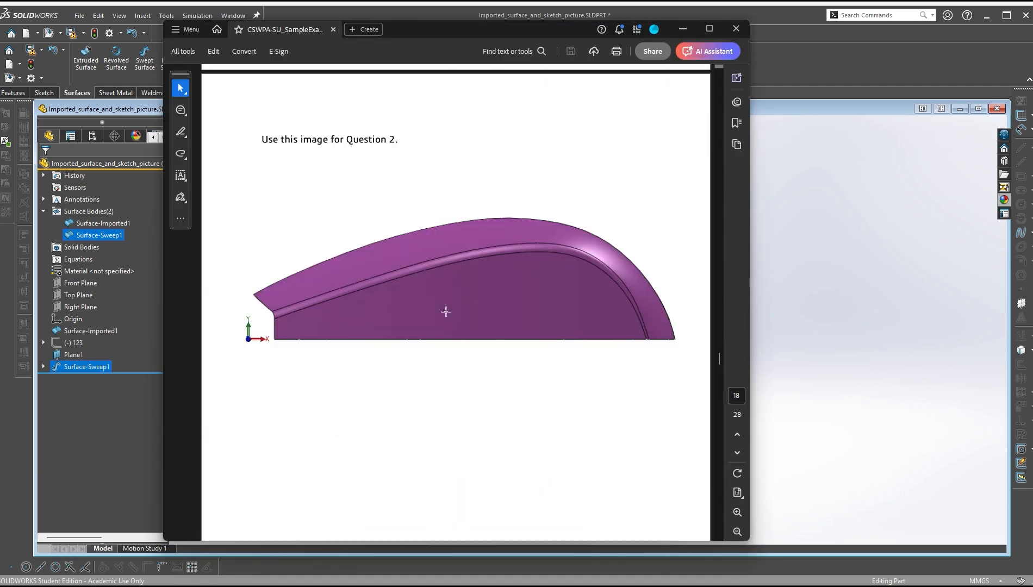
scroll(515, 416, "down", 10)
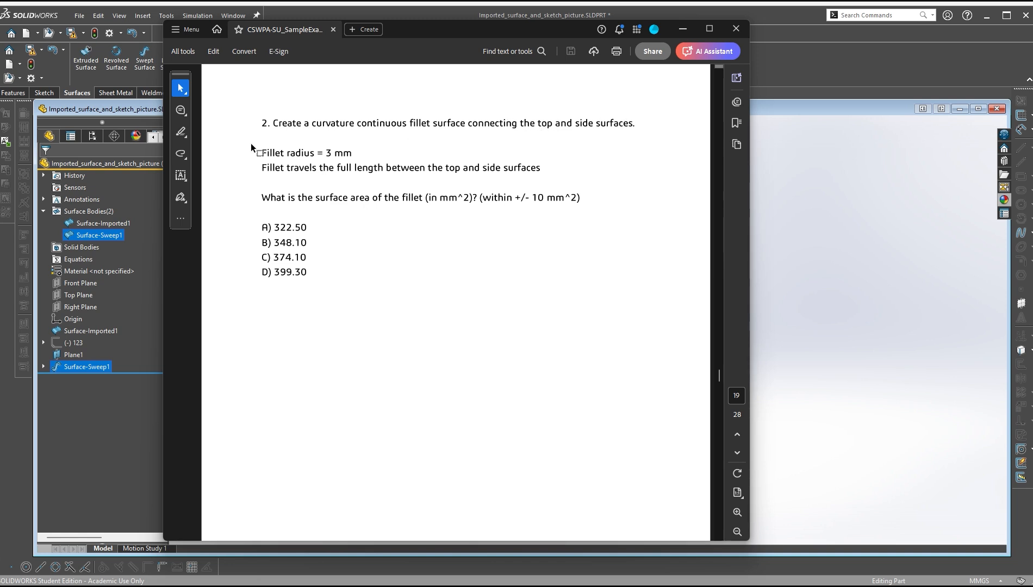
left_click_drag(407, 29, 406, 21)
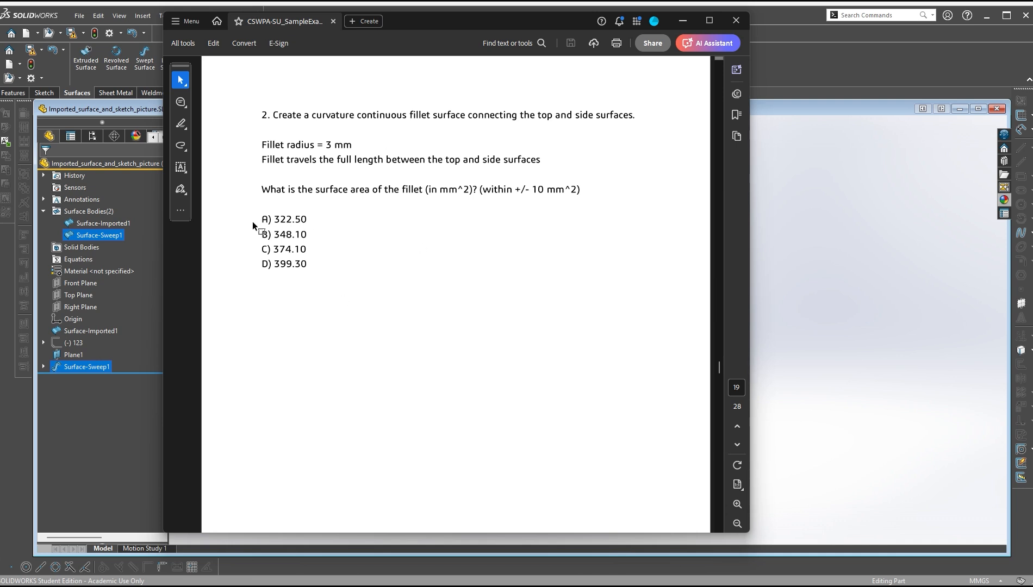
left_click(817, 115)
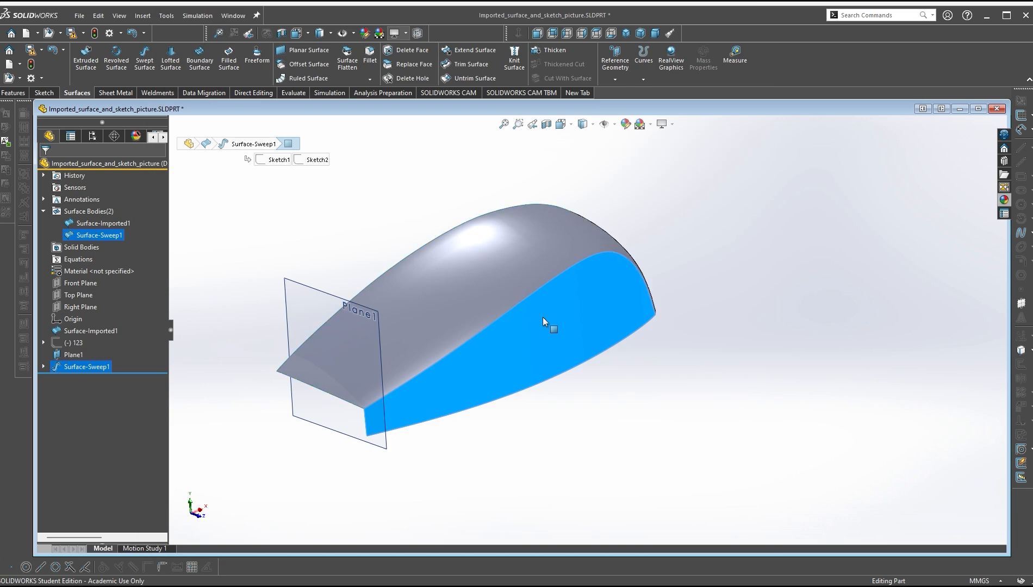
left_click(743, 330)
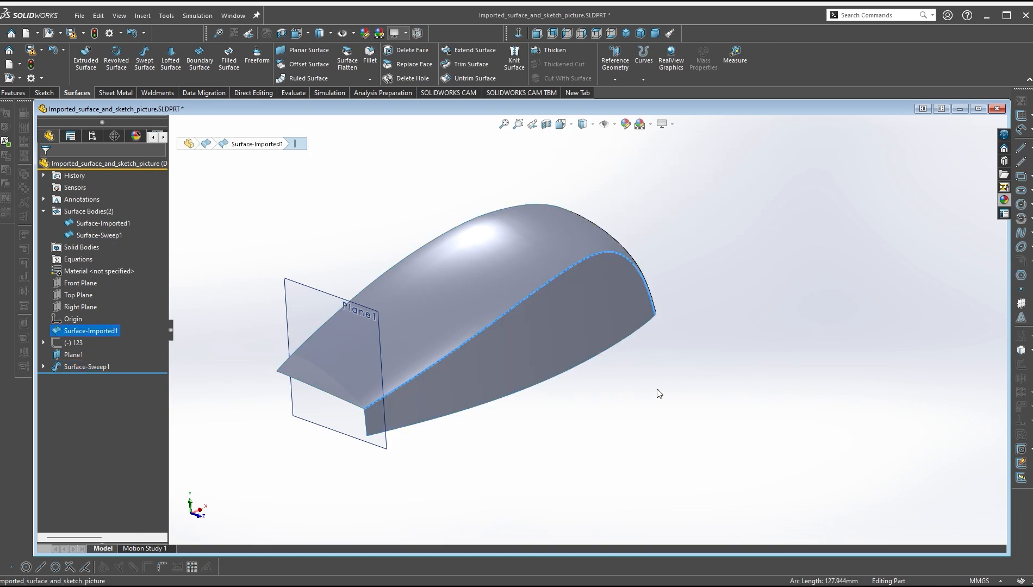
Start a fillet, check the required radius for Question 2 in the sample exam PDF, return to SOLIDWORKS and set the radius to 3 mm
left_click(653, 366)
left_click(597, 253)
left_click(370, 55)
left_click(84, 386)
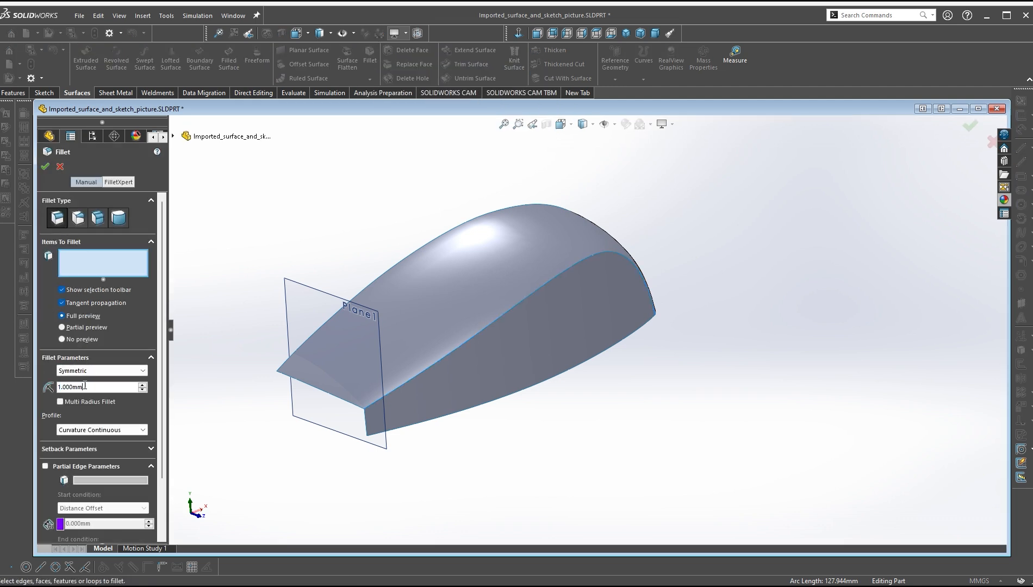
key("alt+Tab")
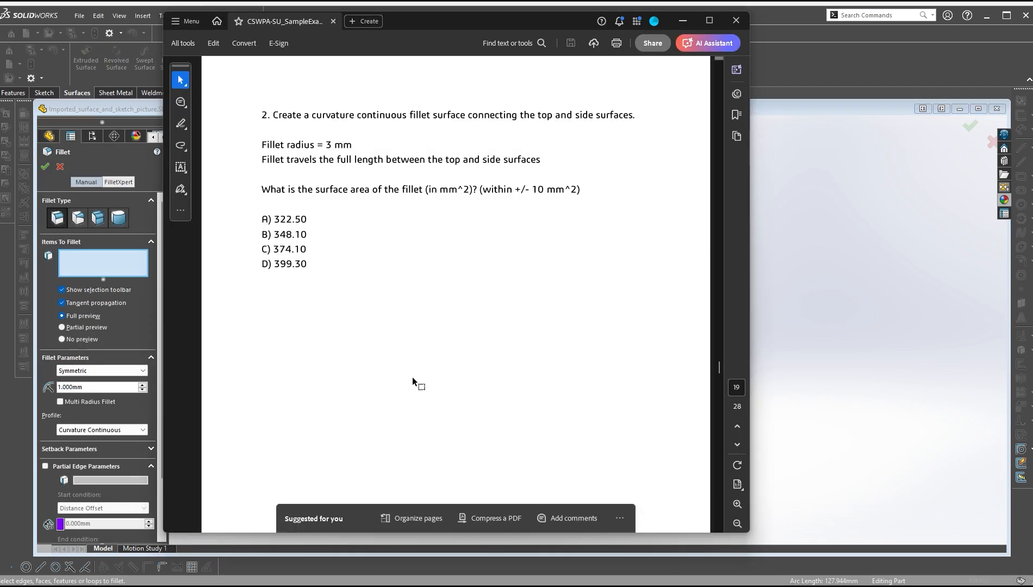
key("alt+Tab")
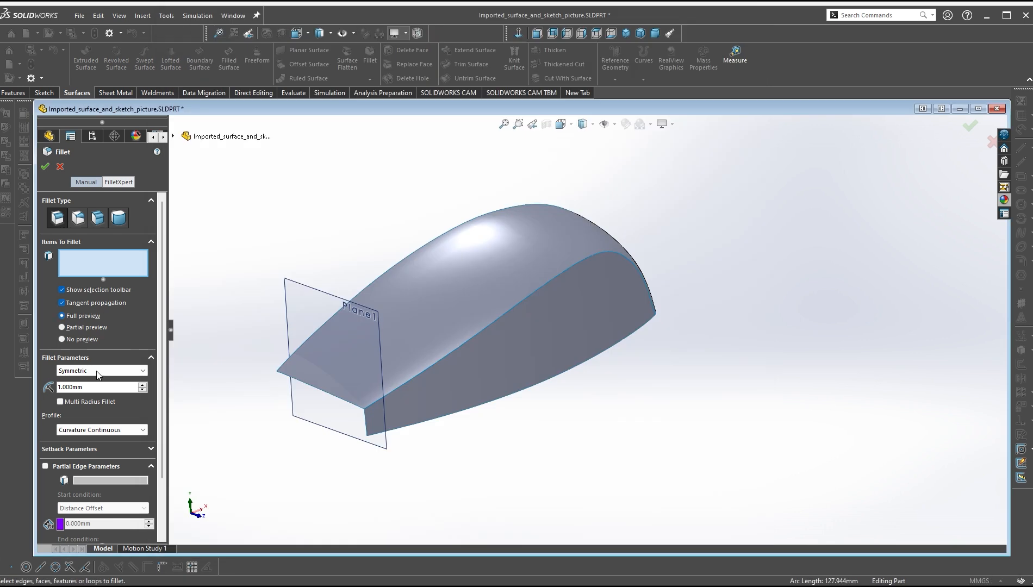
double_click(85, 387)
type("3")
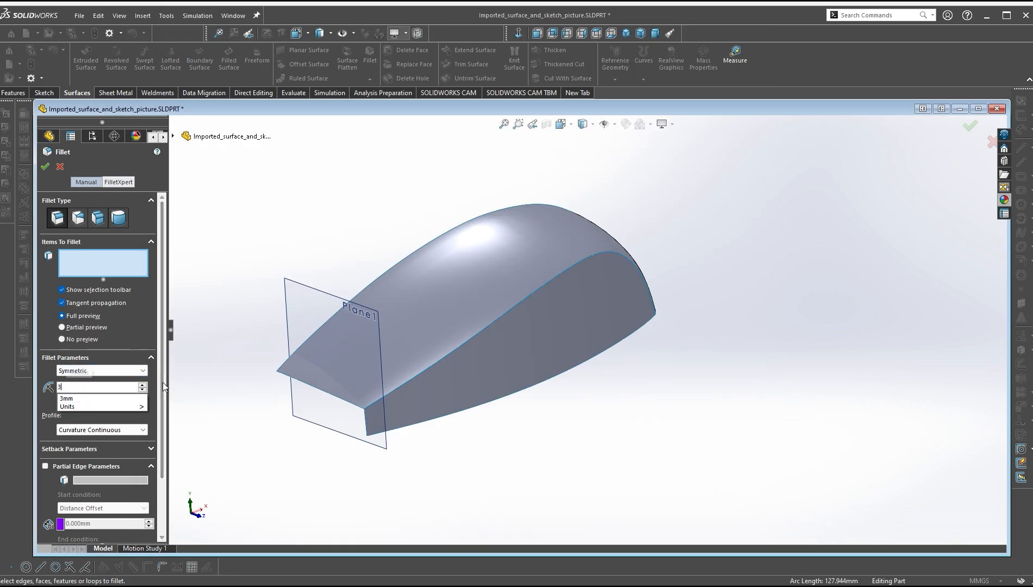
key("Return")
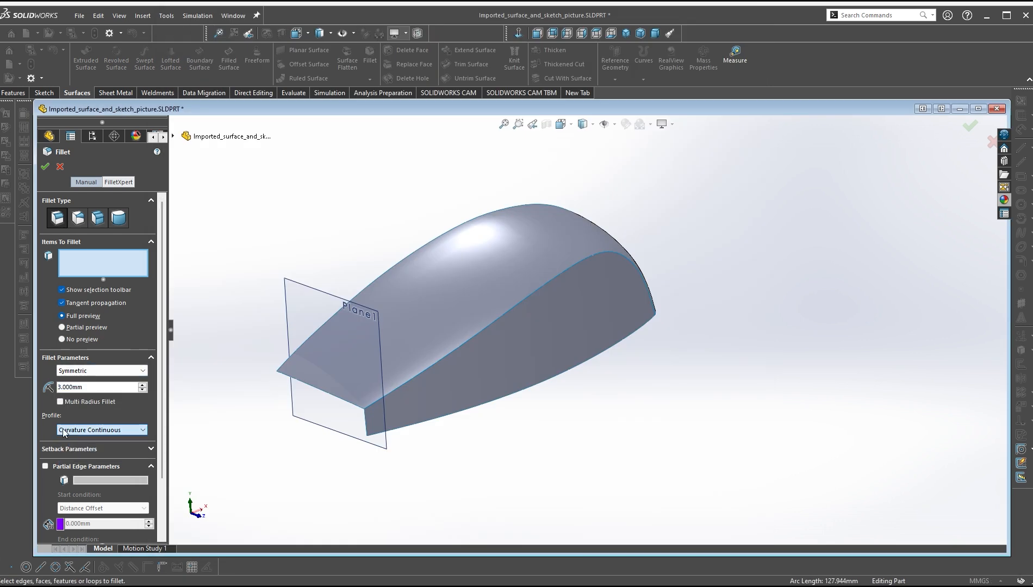
Look through the fillet profile types, set the profile to Curvature Continuous and switch the fillet to partial preview
left_click(90, 430)
left_click(80, 442)
left_click(90, 432)
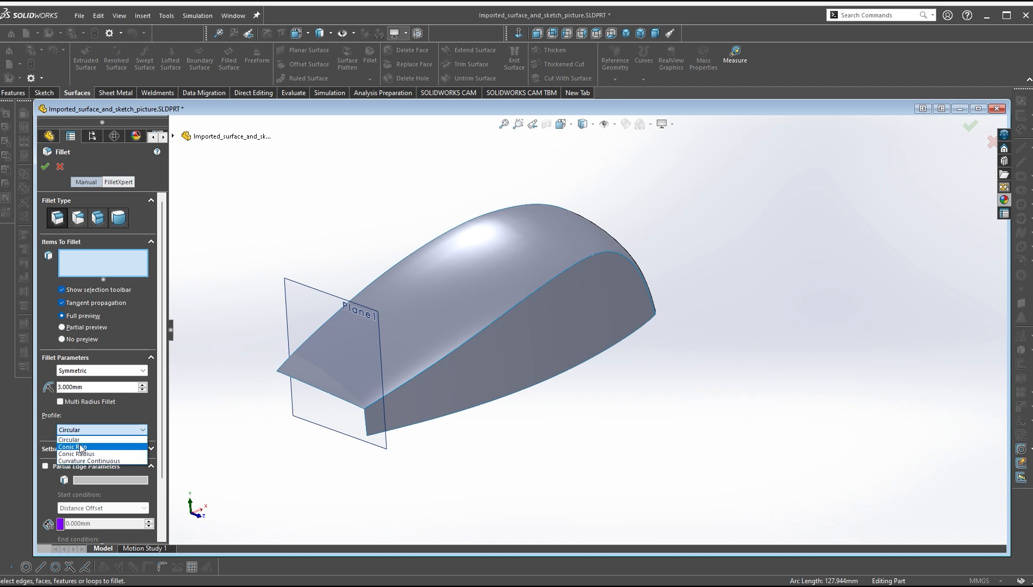
left_click(80, 447)
left_click(91, 432)
left_click(88, 461)
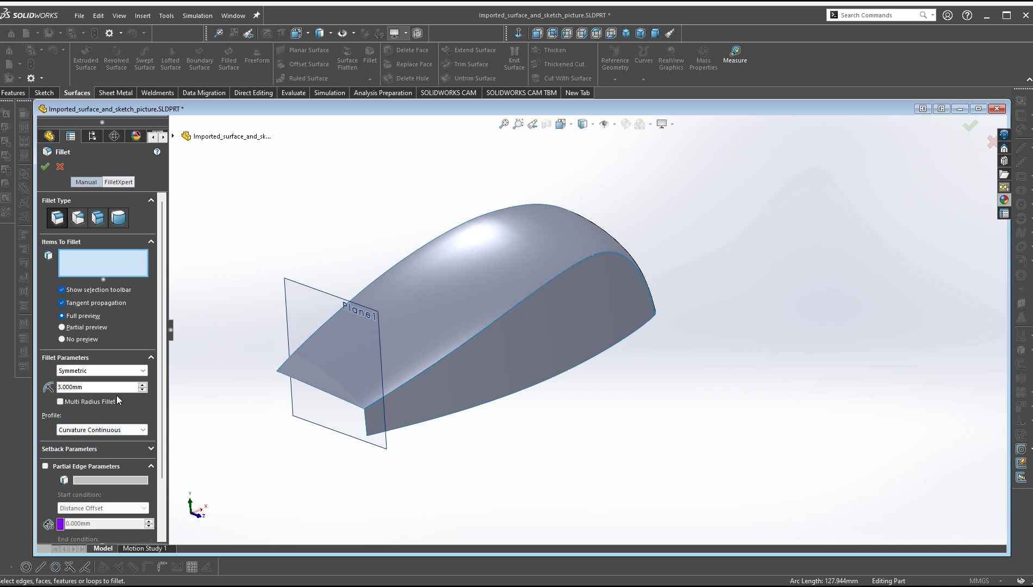
left_click(76, 337)
left_click(79, 328)
left_click(79, 315)
left_click(73, 328)
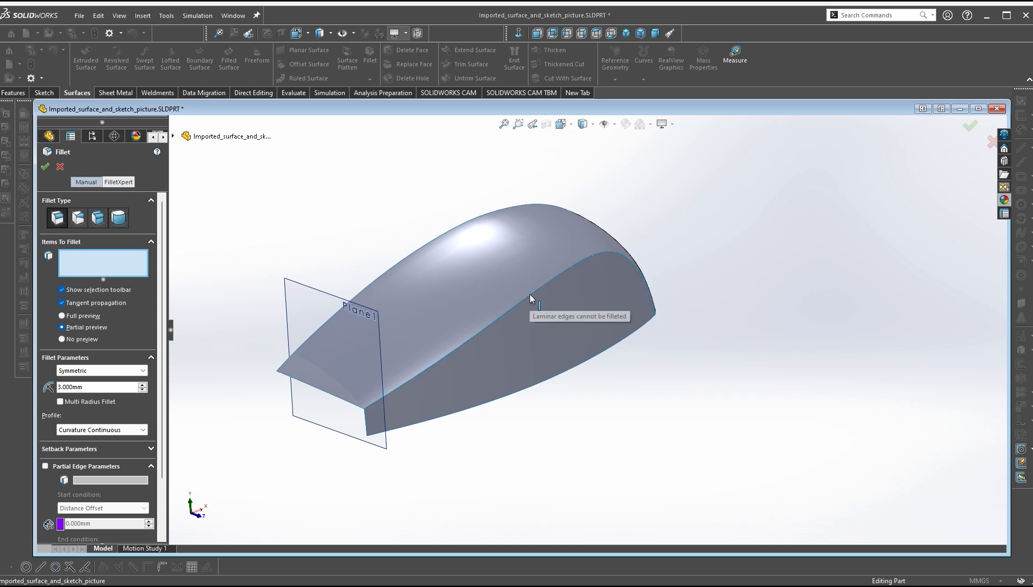
left_click(77, 218)
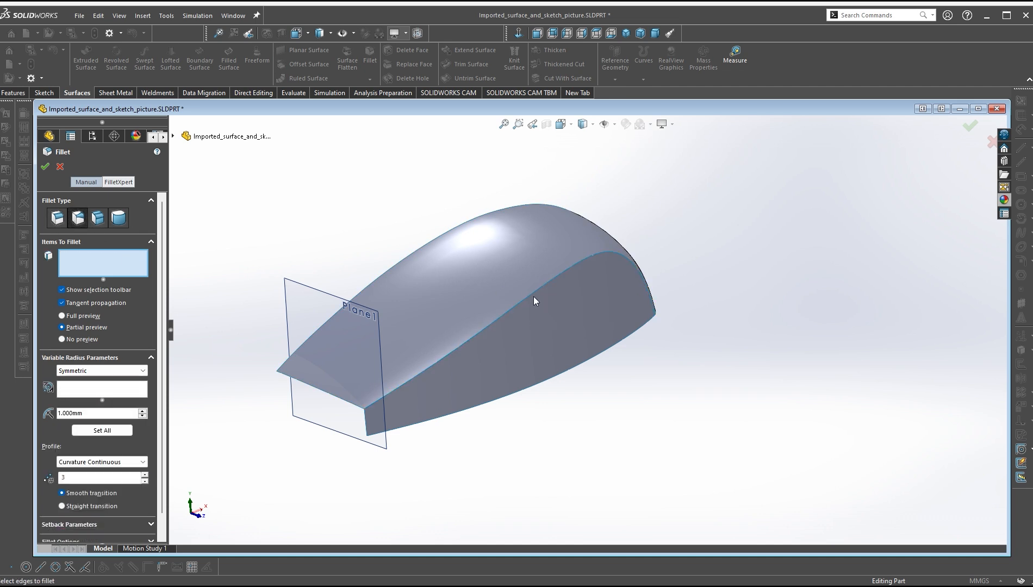
left_click(98, 220)
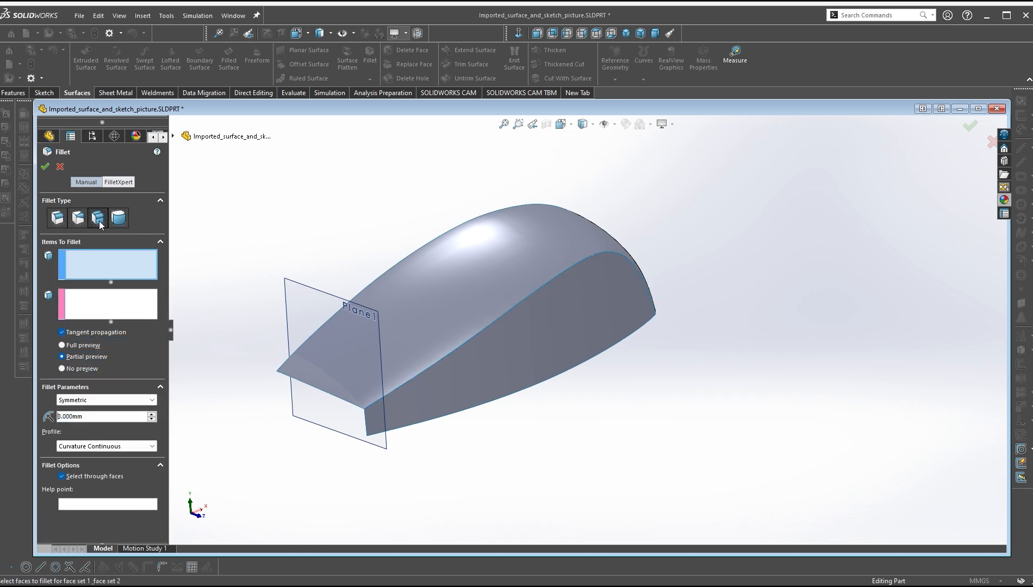
left_click(565, 270)
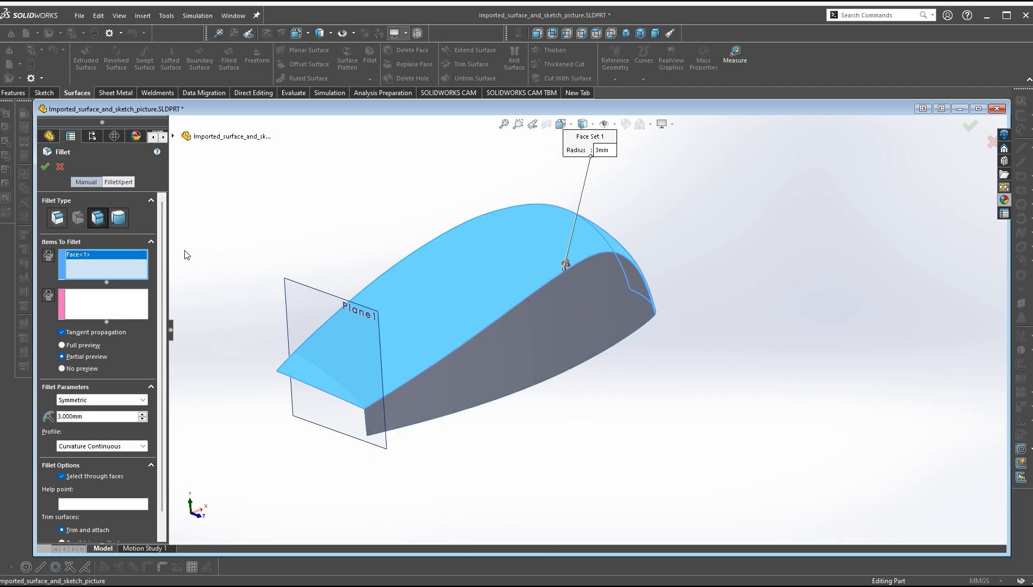
left_click(62, 226)
left_click(118, 218)
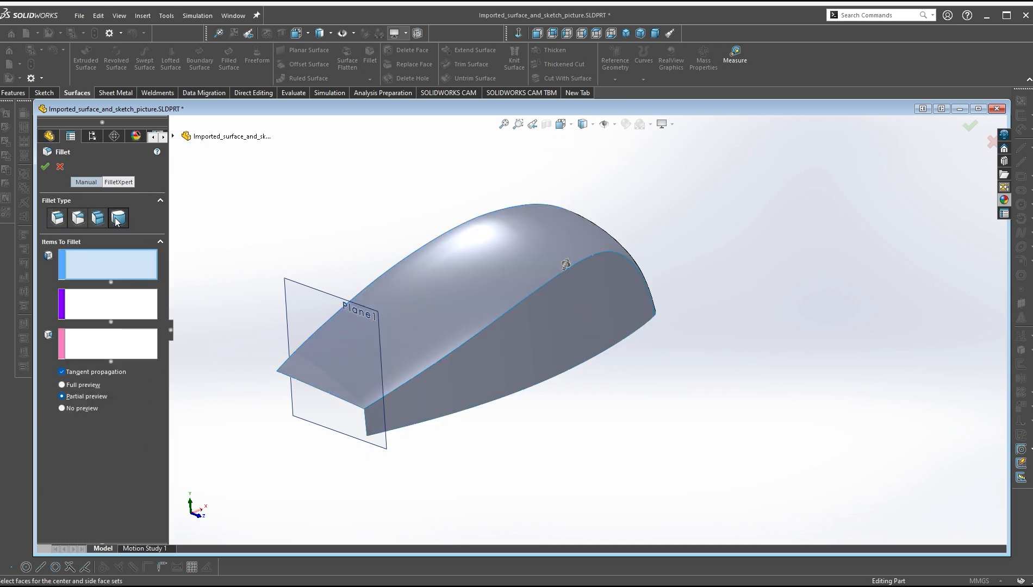
left_click(56, 218)
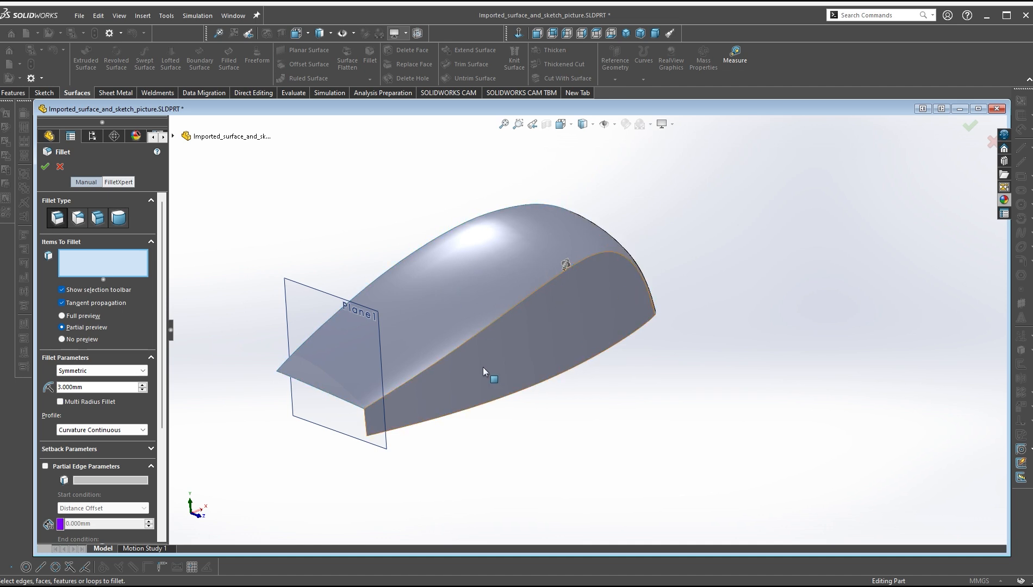
left_click(59, 167)
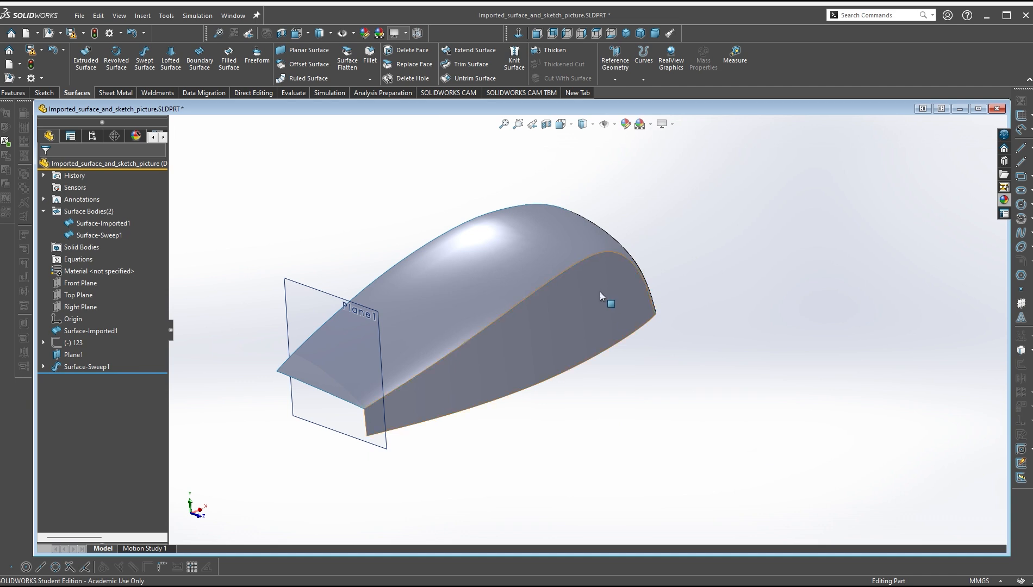
Examine the imported top surface and the swept side surface as separate surface bodies by highlighting each one
scroll(573, 256, "down", 3)
left_click(418, 288)
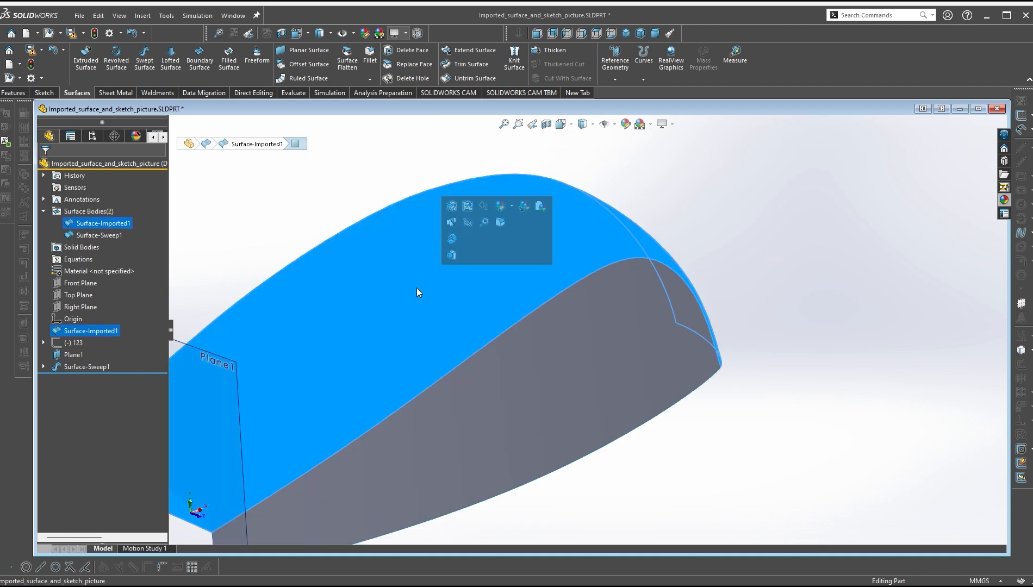
left_click(623, 395)
left_click(758, 255)
left_click(106, 224)
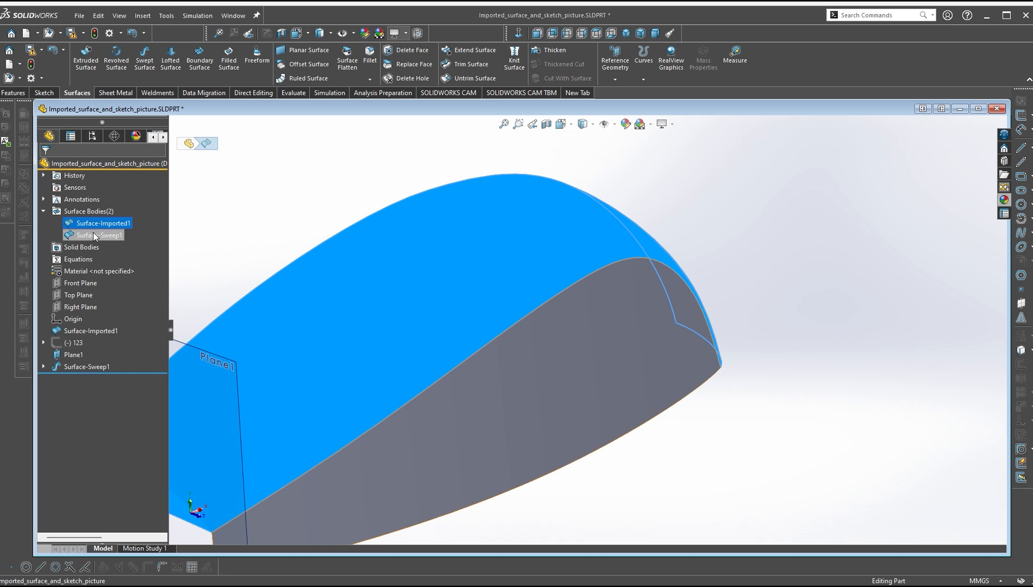
left_click(93, 234)
left_click(86, 224)
left_click(727, 251)
scroll(609, 349, "up", 1)
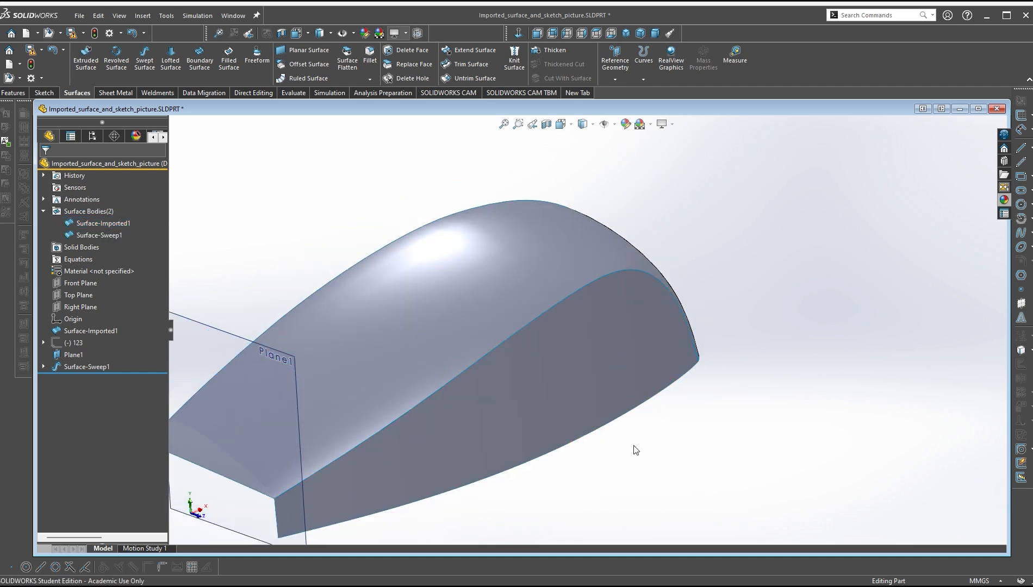
scroll(635, 449, "up", 2)
middle_click_drag(596, 425, 659, 394)
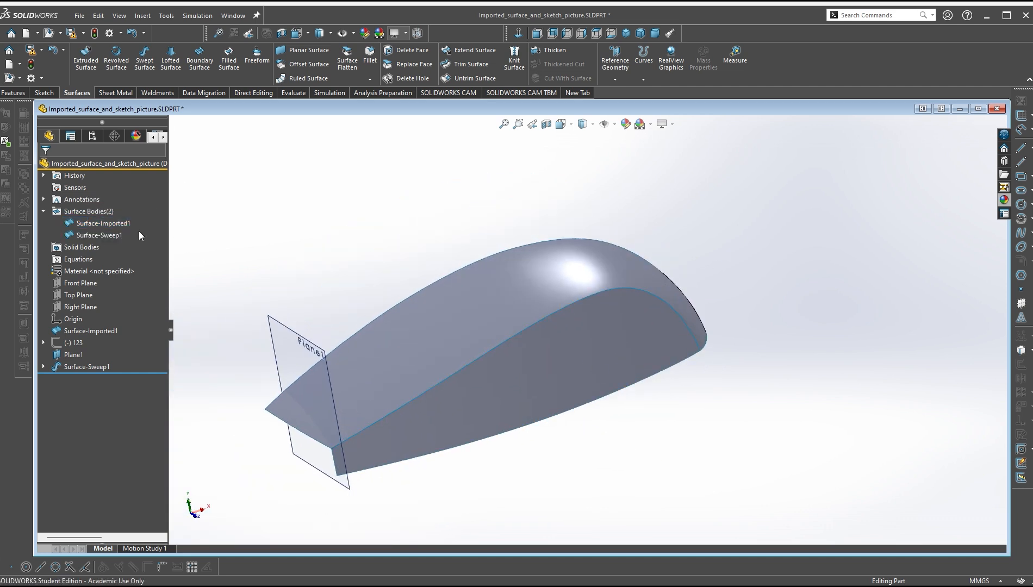
left_click(106, 224)
left_click(287, 272)
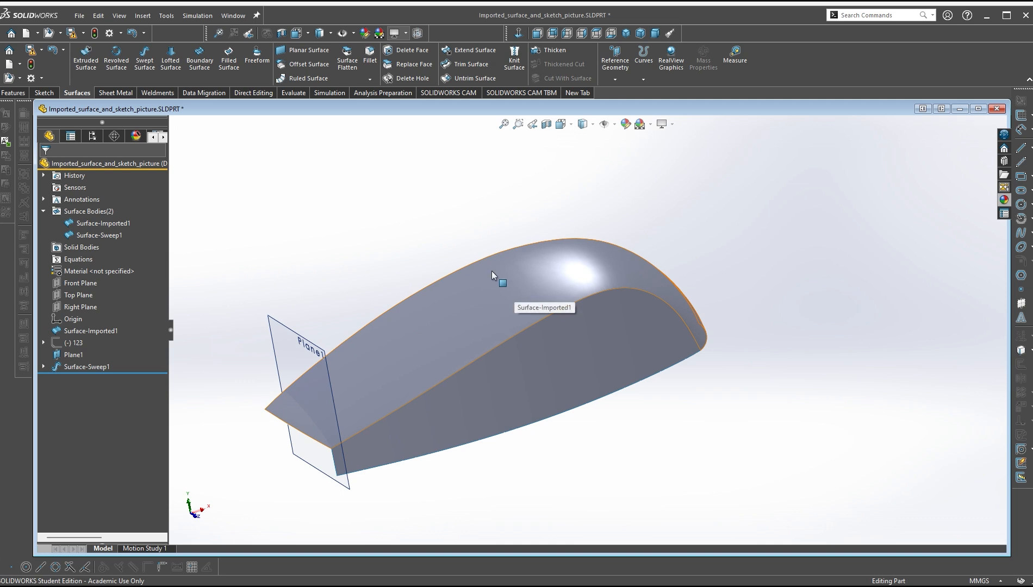
Knit Surface-Imported1 and Surface-Sweep1 into a single surface body with Merge entities on and Gap Control off
left_click(105, 224)
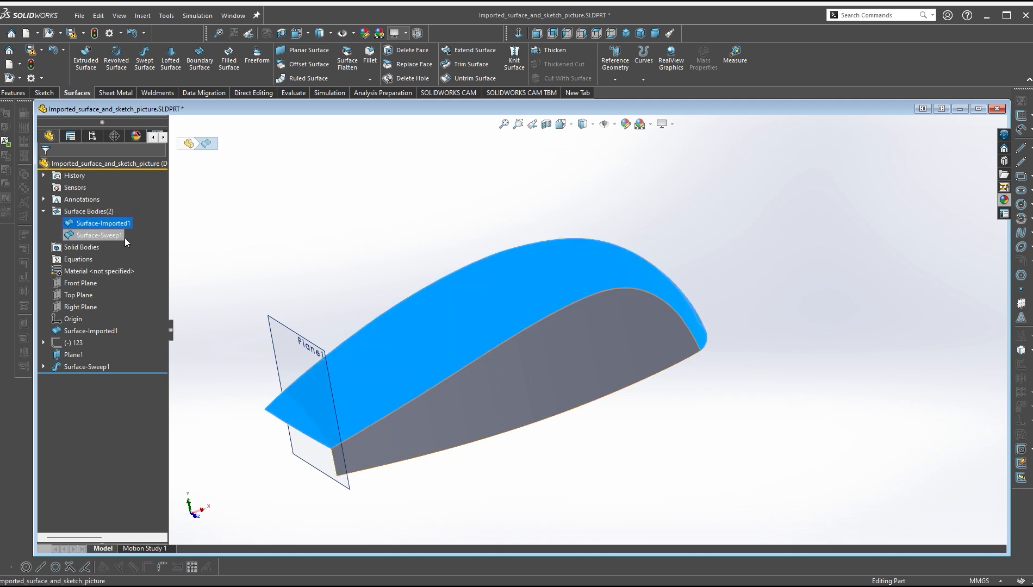
left_click(124, 237, "ctrl")
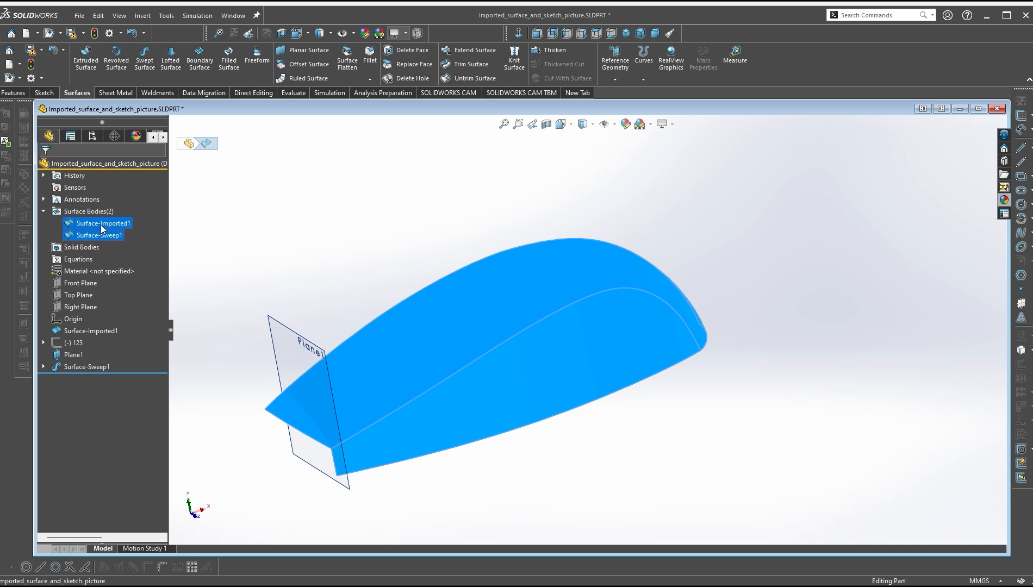
left_click(515, 61)
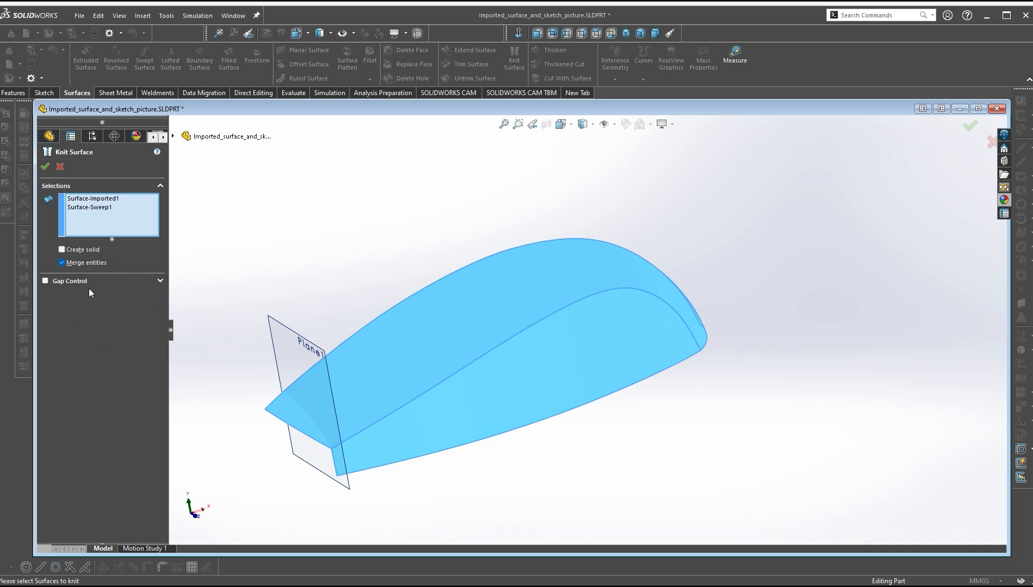
left_click(160, 282)
left_click(162, 279)
left_click(160, 281)
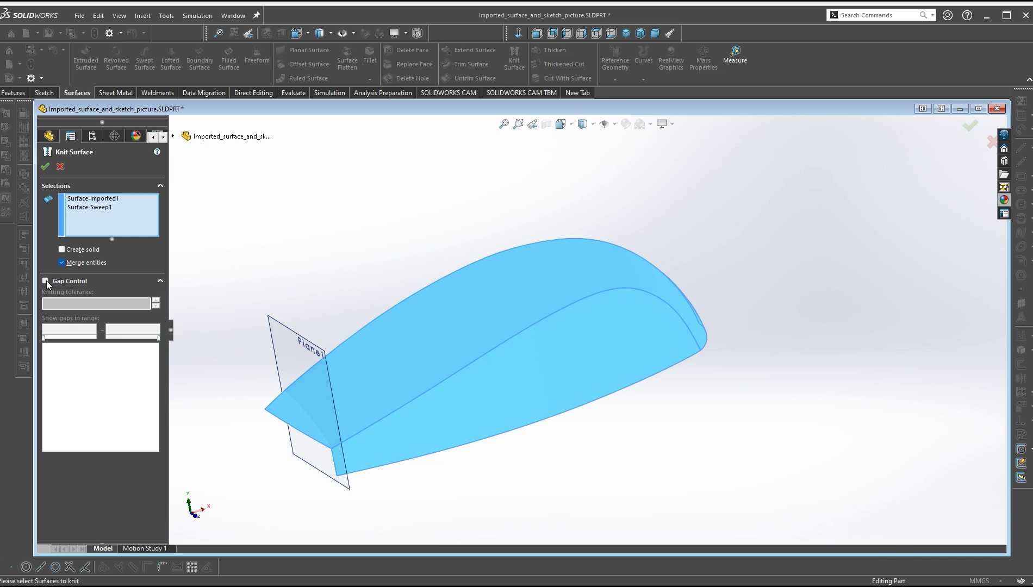
left_click(161, 281)
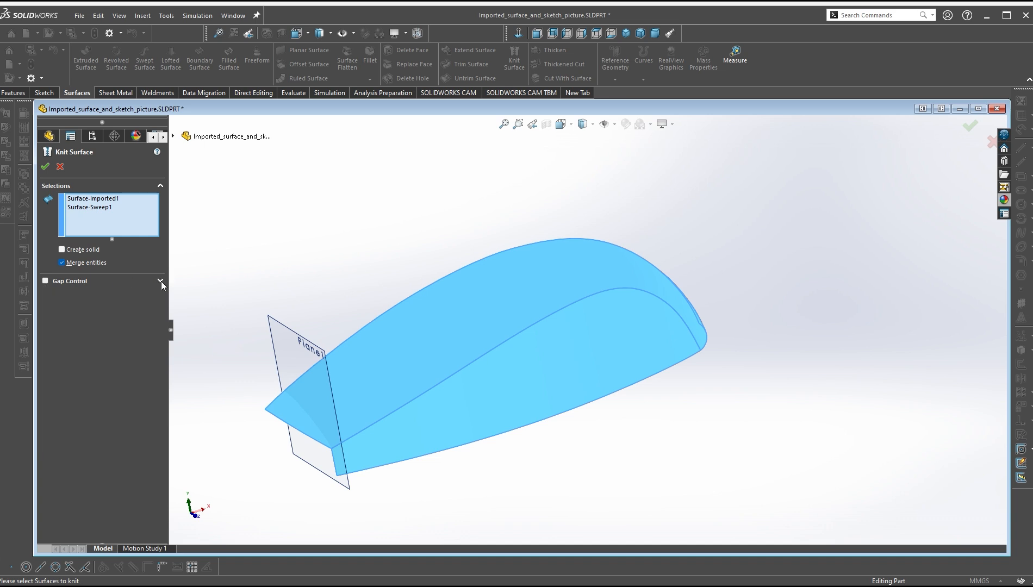
left_click(160, 281)
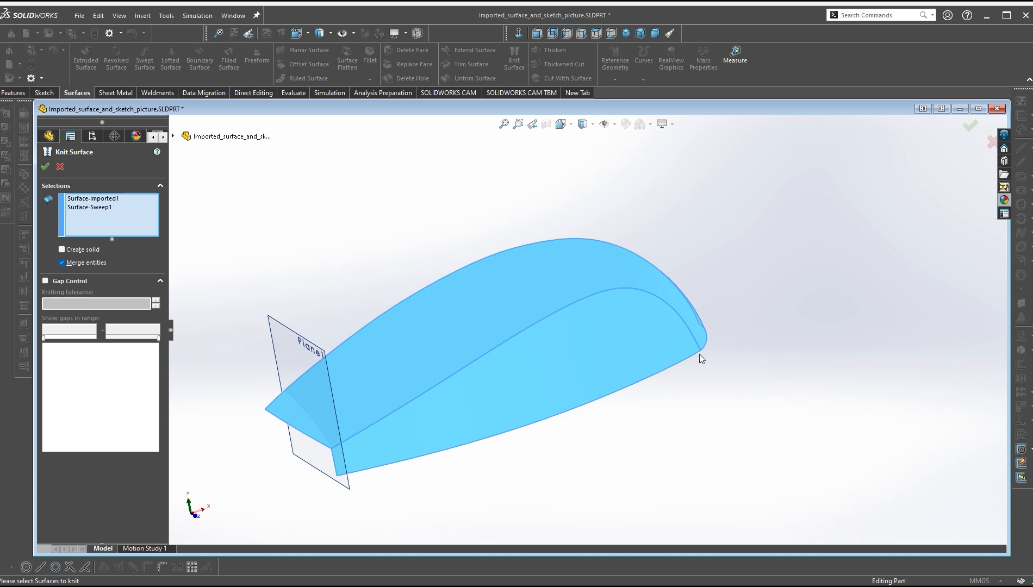
left_click(45, 167)
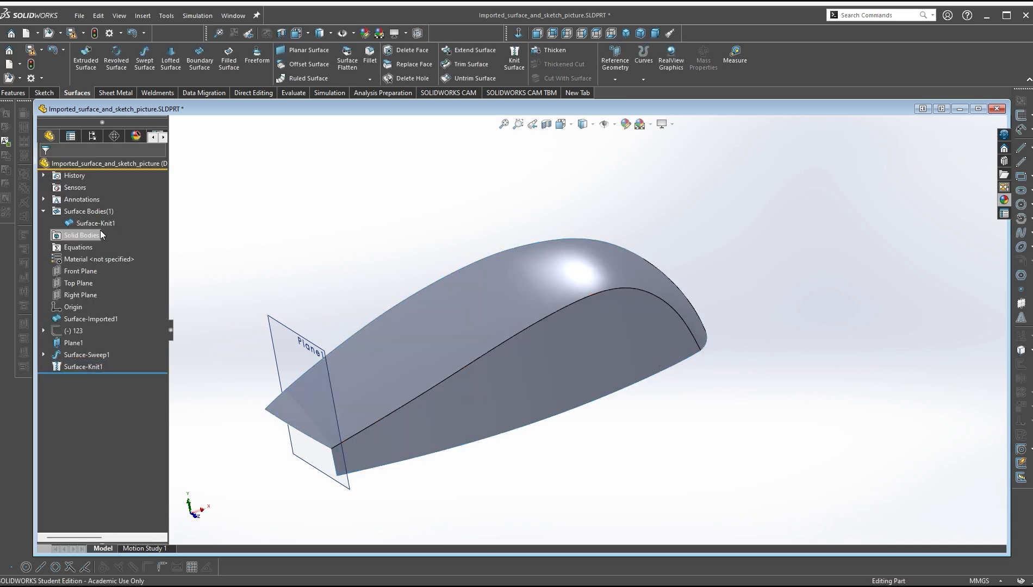
Examine the knitted surface body and its top and side faces by highlighting them
left_click(93, 225)
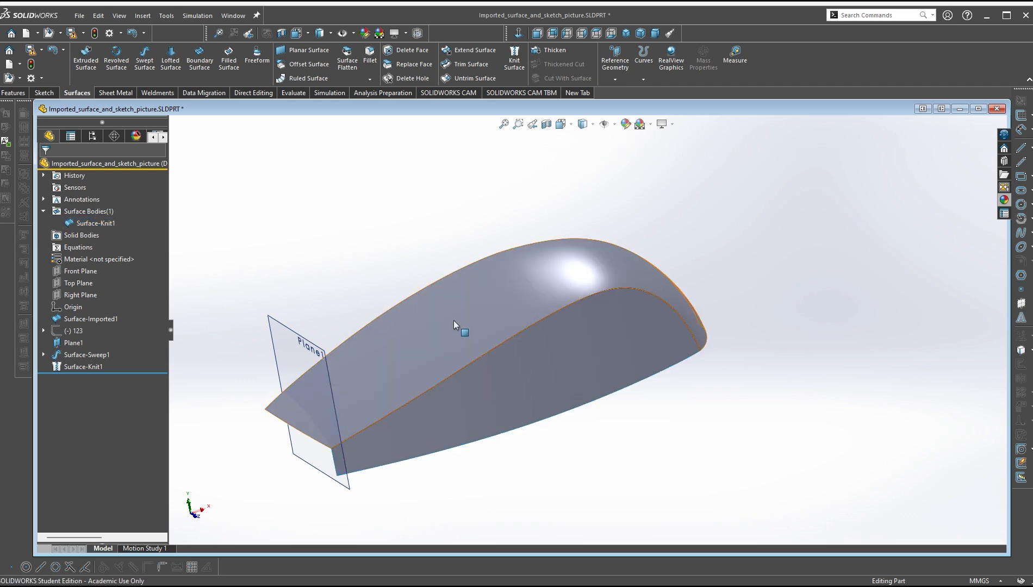
left_click(532, 298)
left_click(559, 372)
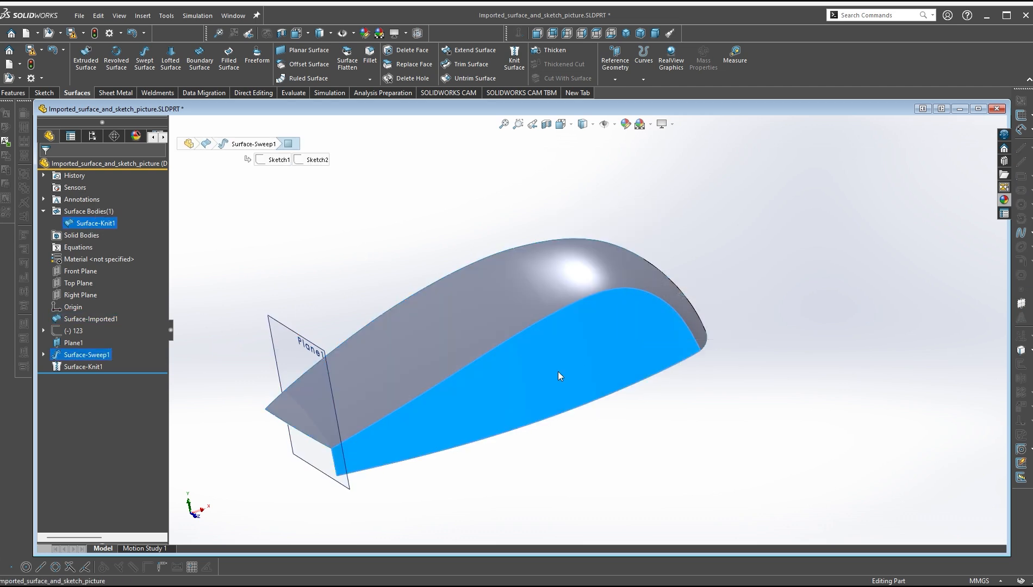
left_click(514, 313)
left_click(536, 366)
left_click(457, 323)
left_click(311, 268)
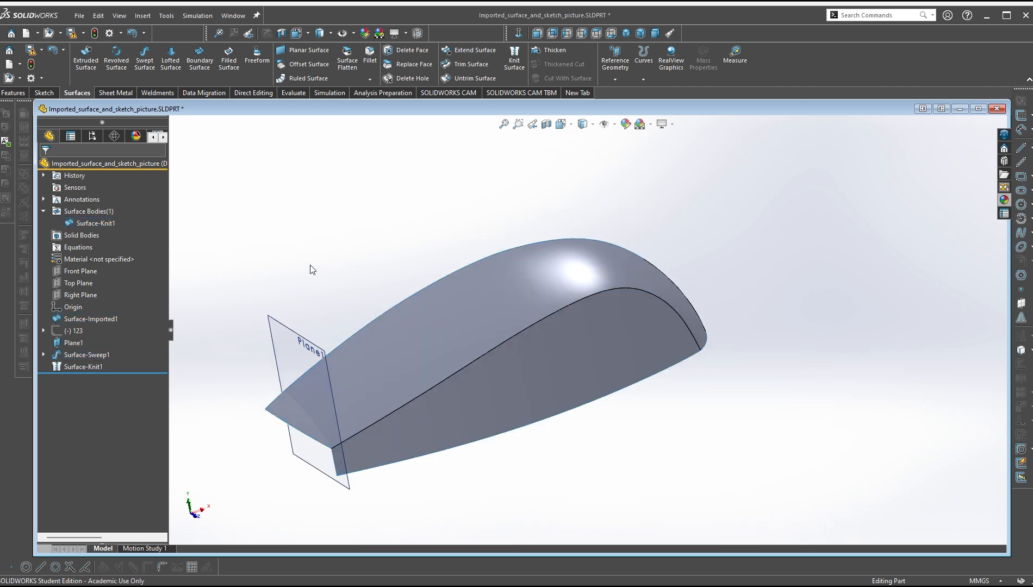
left_click(95, 225)
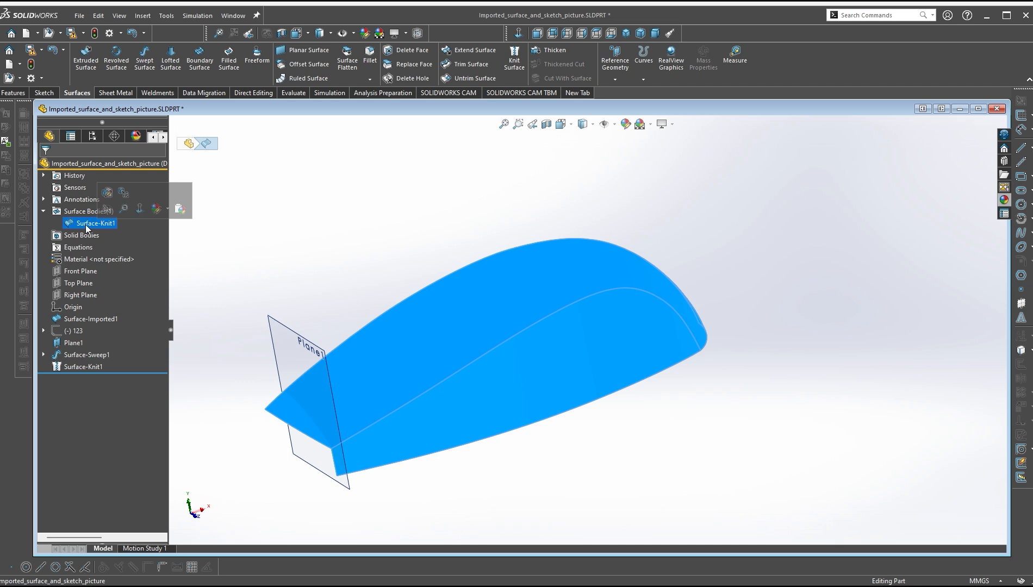
left_click(302, 238)
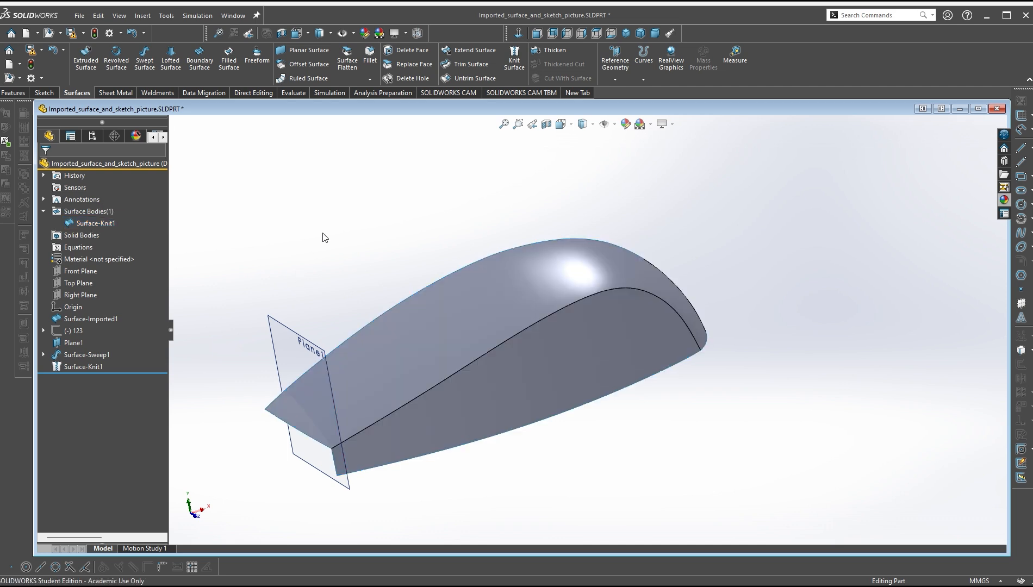
Set up a symmetric 3 mm fillet on the edge between the top and side surfaces
left_click(369, 52)
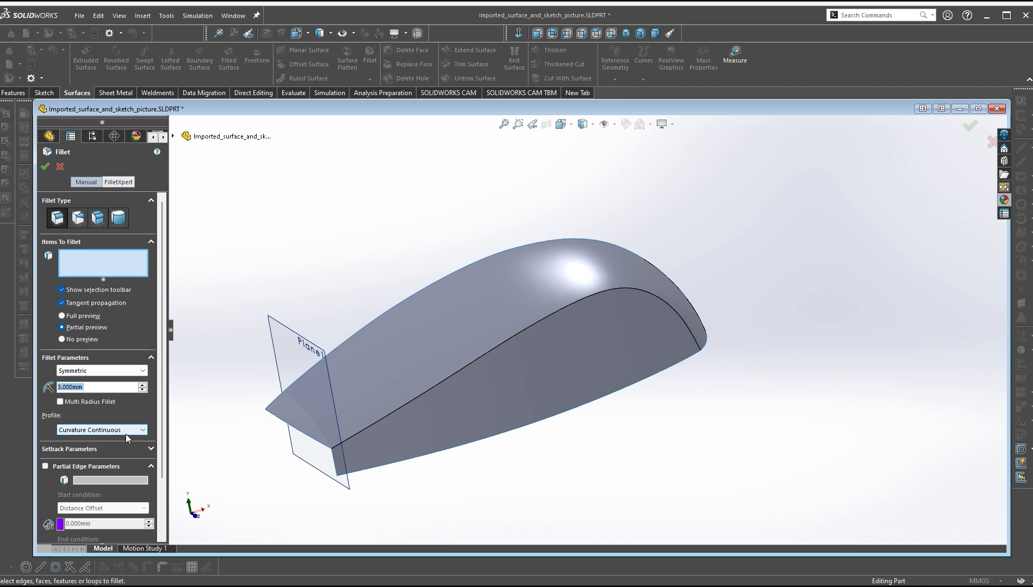
left_click(145, 371)
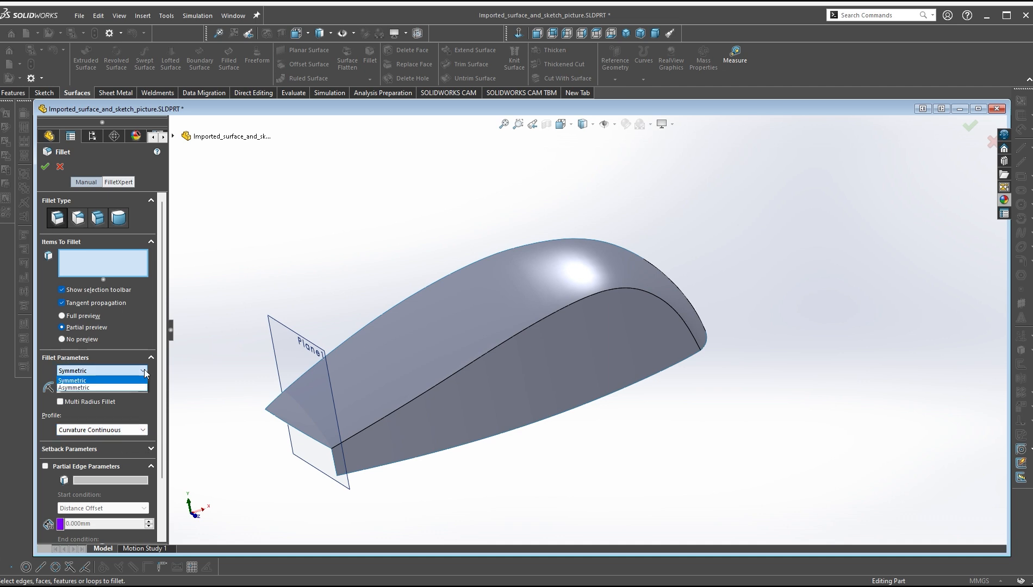
left_click(139, 380)
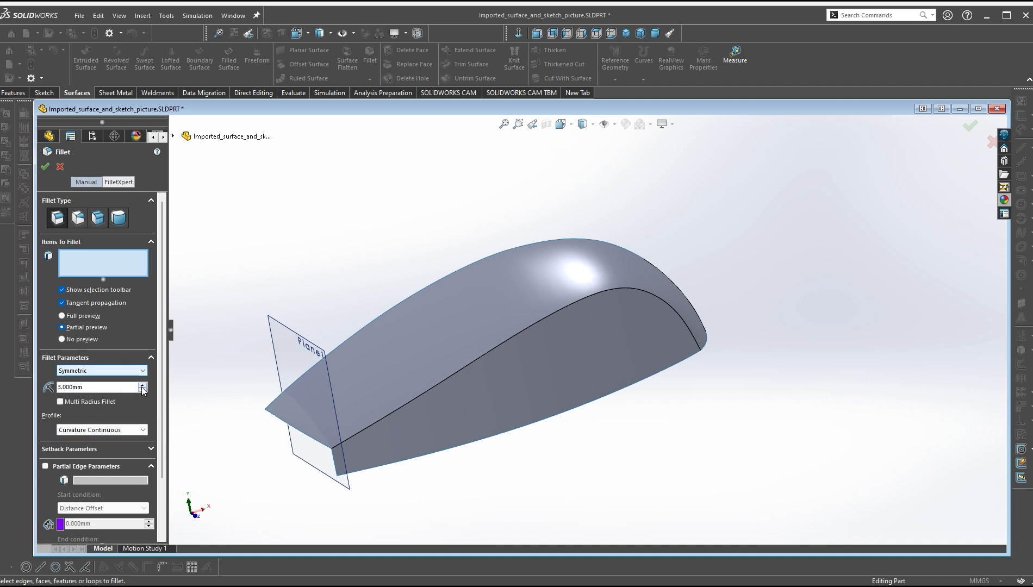
left_click(592, 297)
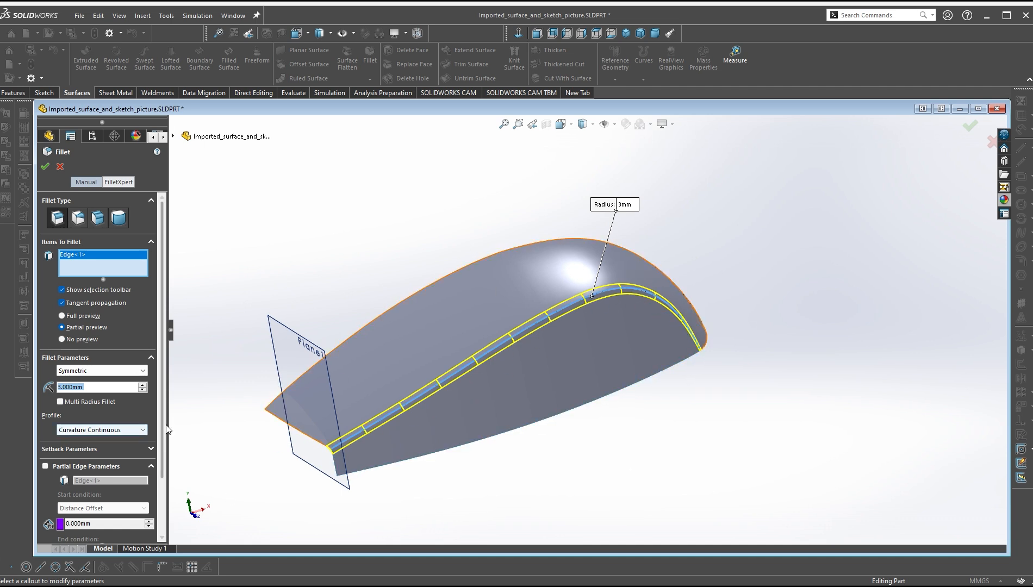
Preview the Conic Rho profile, return to Curvature Continuous, check the Question 2 requirements and create the fillet
left_click(143, 430)
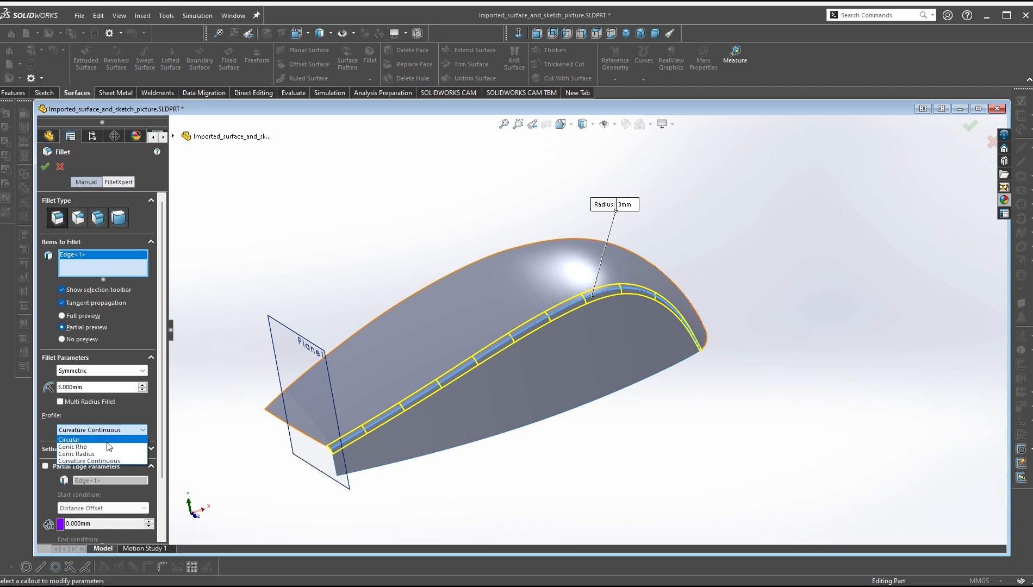
left_click(106, 446)
left_click(143, 430)
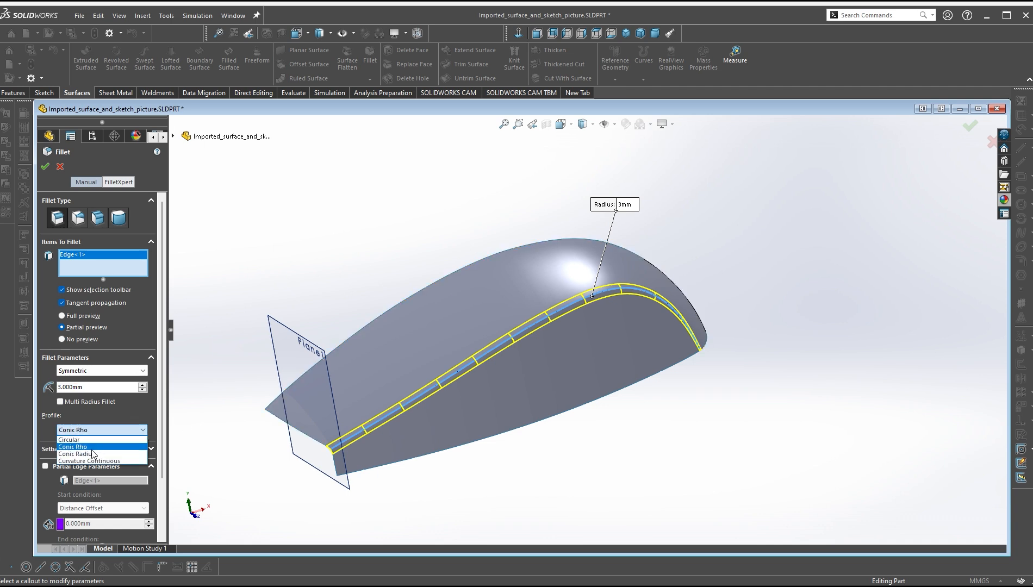
left_click(95, 430)
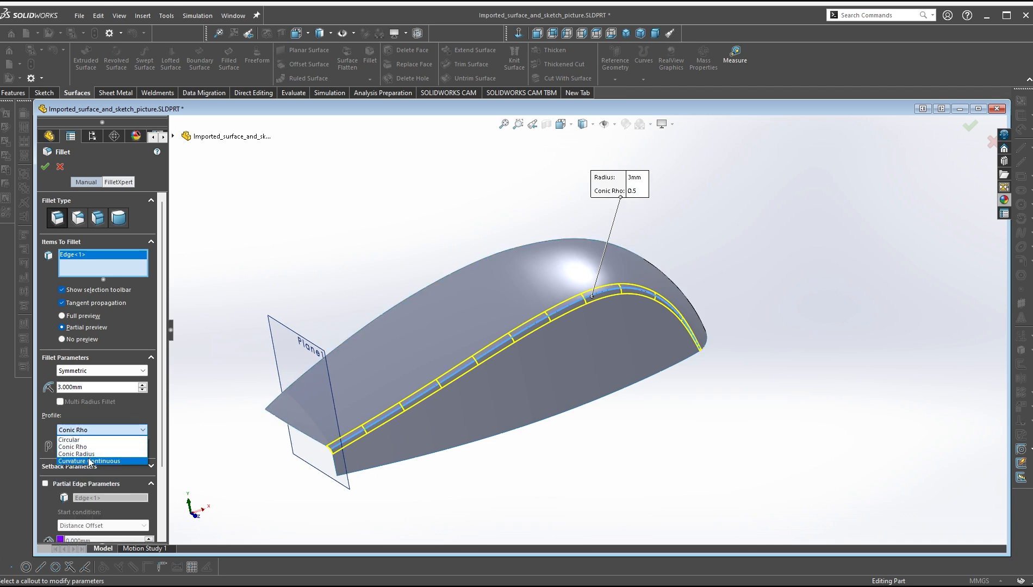
left_click(90, 461)
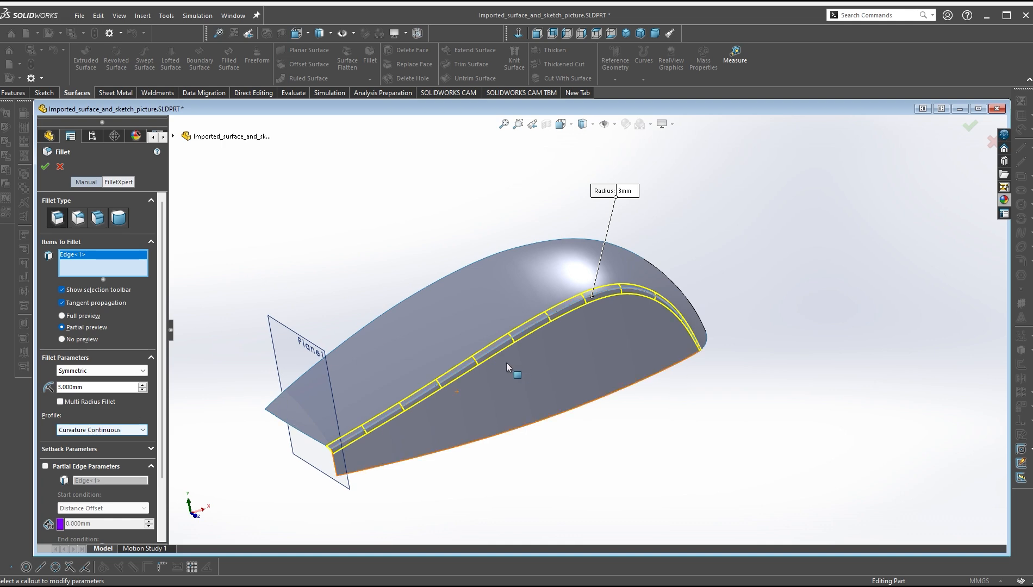
key("alt+Tab")
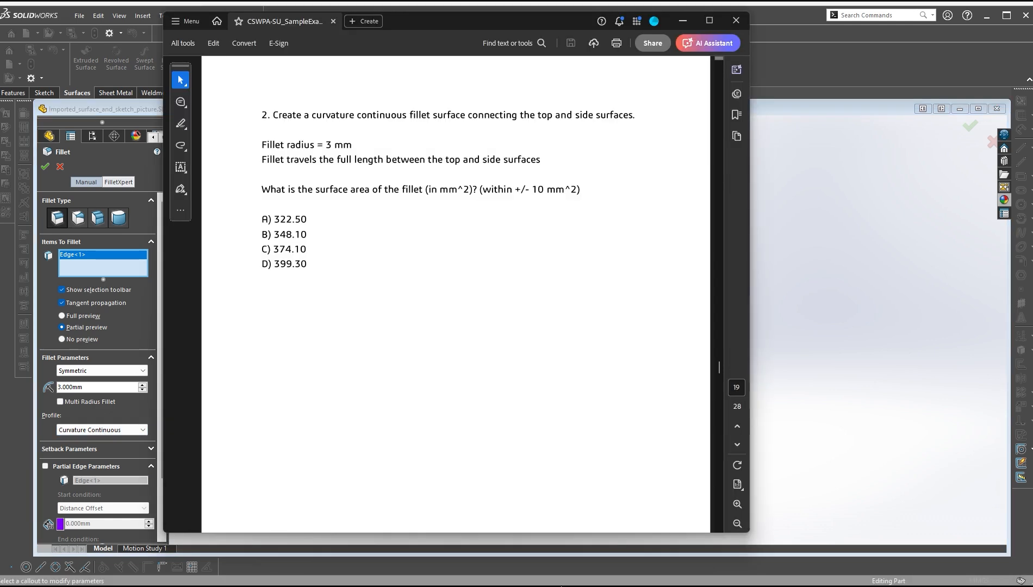
left_click(851, 296)
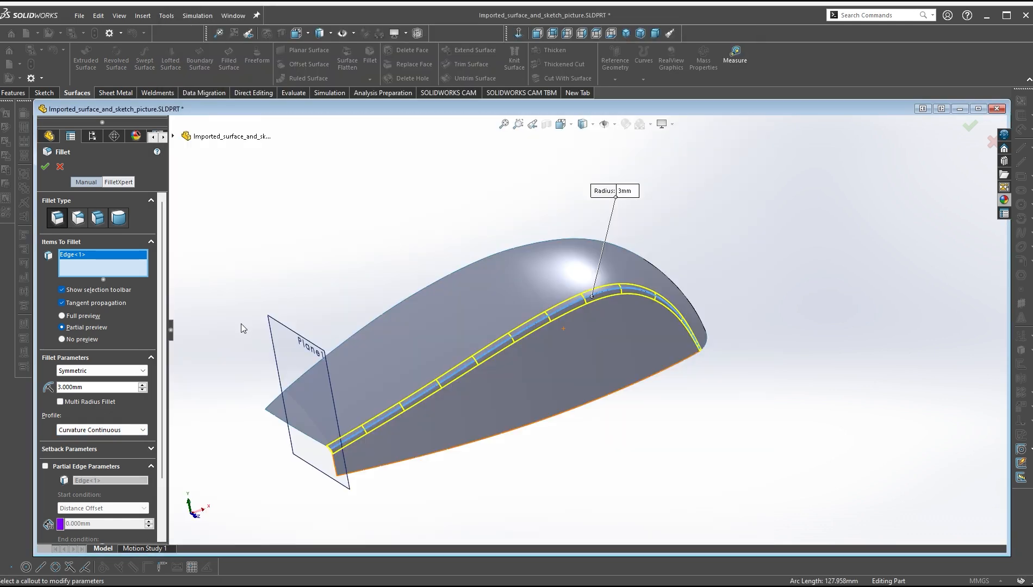
left_click(45, 166)
Measure the fillet face's area and compare it with the Question 2 options in the exam PDF and the answer key
key("alt+Tab")
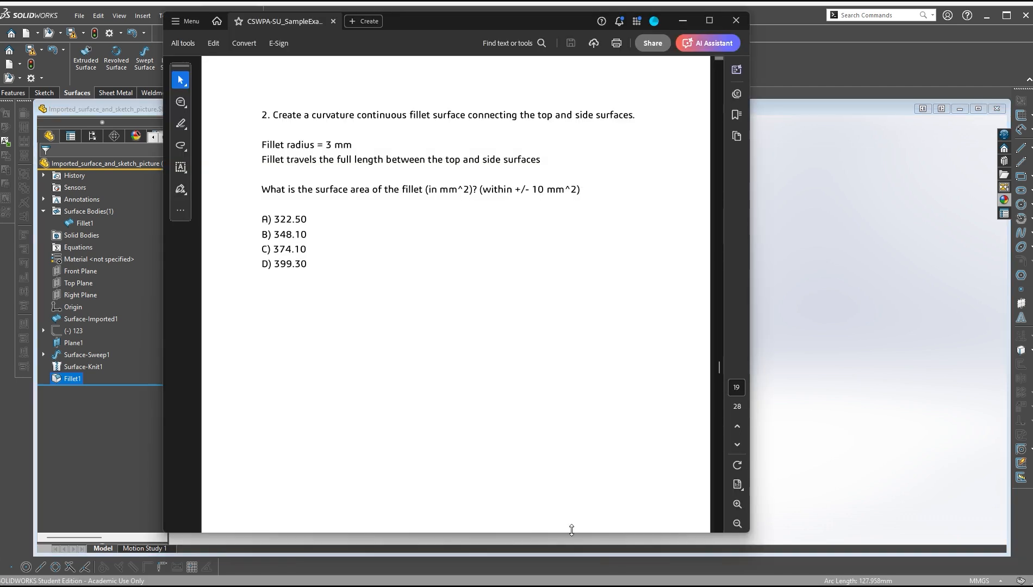
left_click(835, 333)
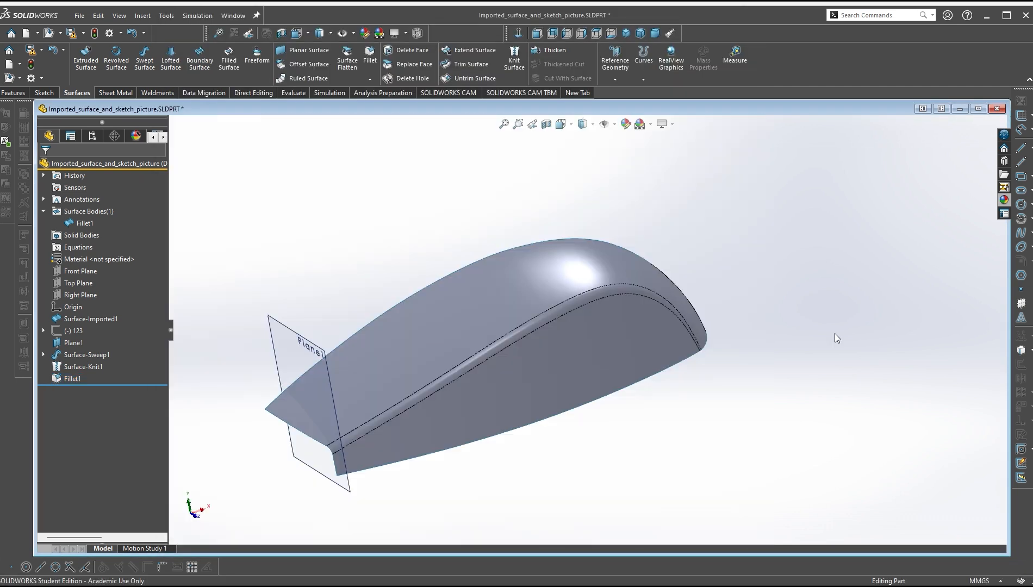
left_click(619, 292)
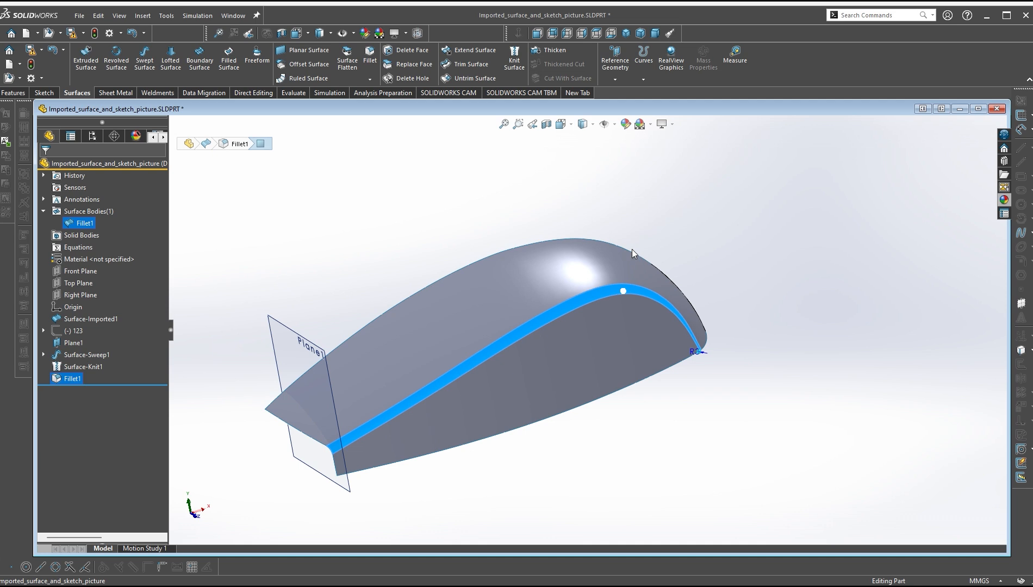
left_click(738, 58)
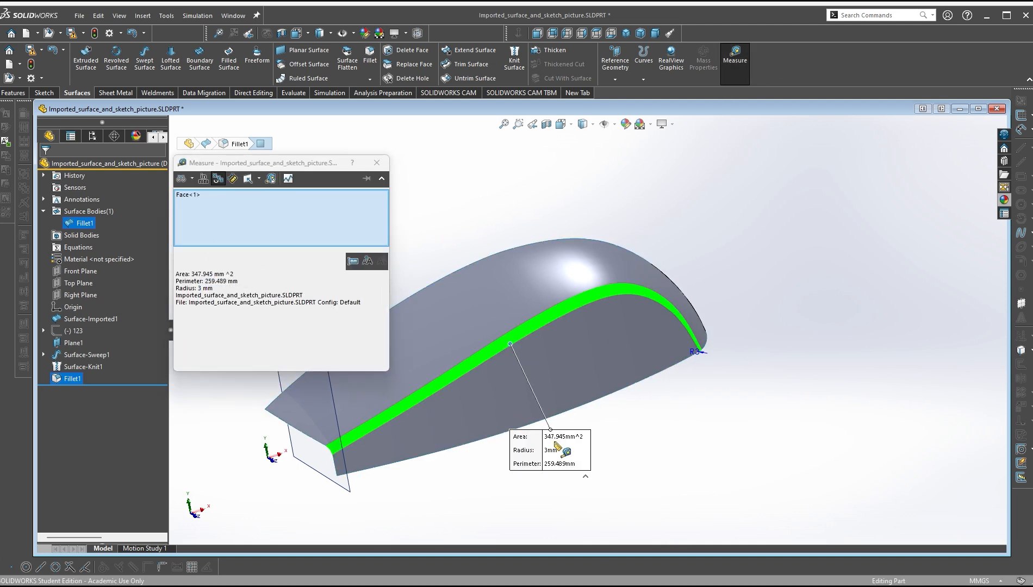
key("alt+Tab")
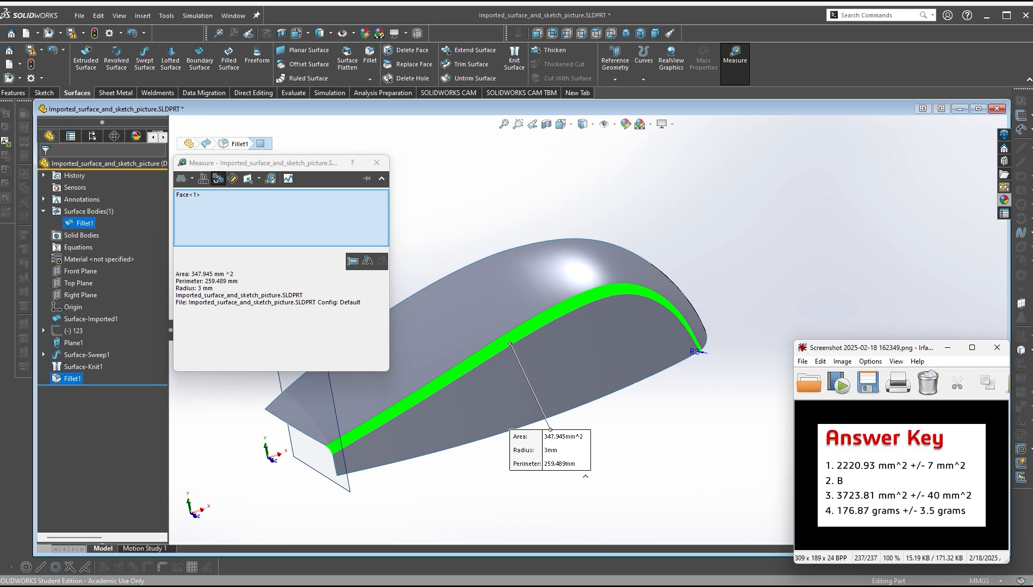
key("alt+Tab")
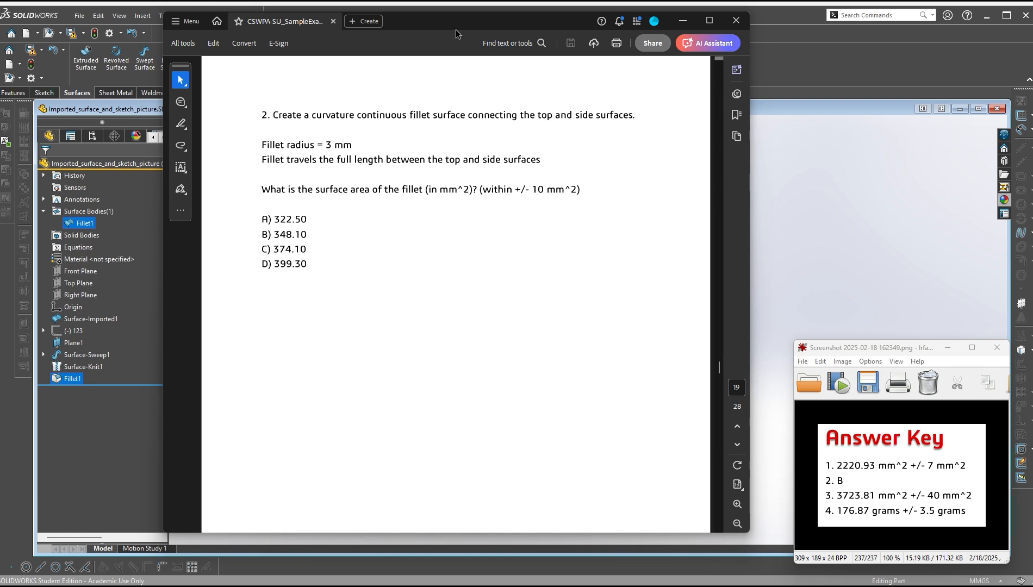
left_click_drag(456, 29, 663, 34)
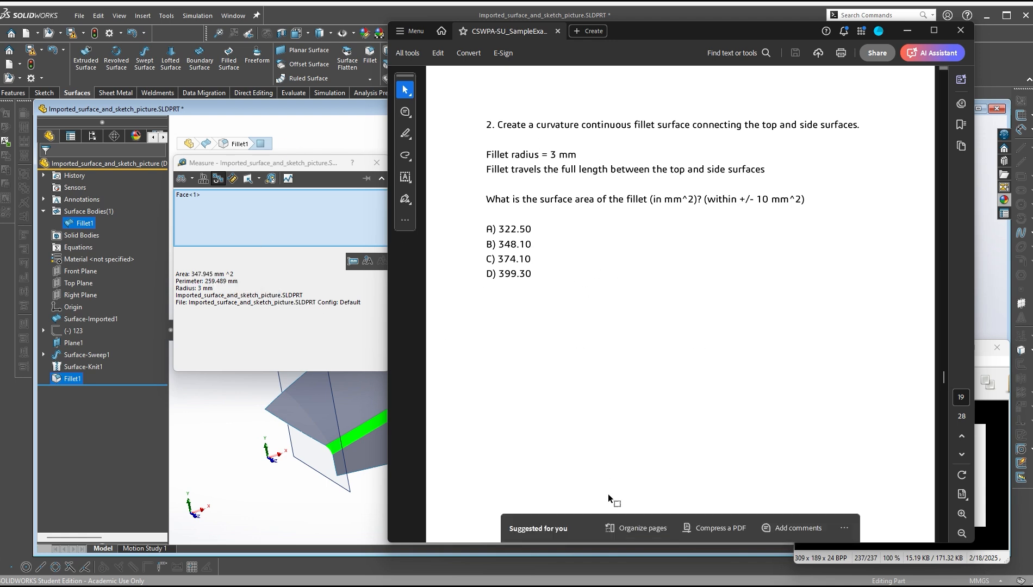
Read the Question 3 image and trimming instructions in the exam PDF, return to SOLIDWORKS and close the measurement
scroll(625, 360, "down", 10)
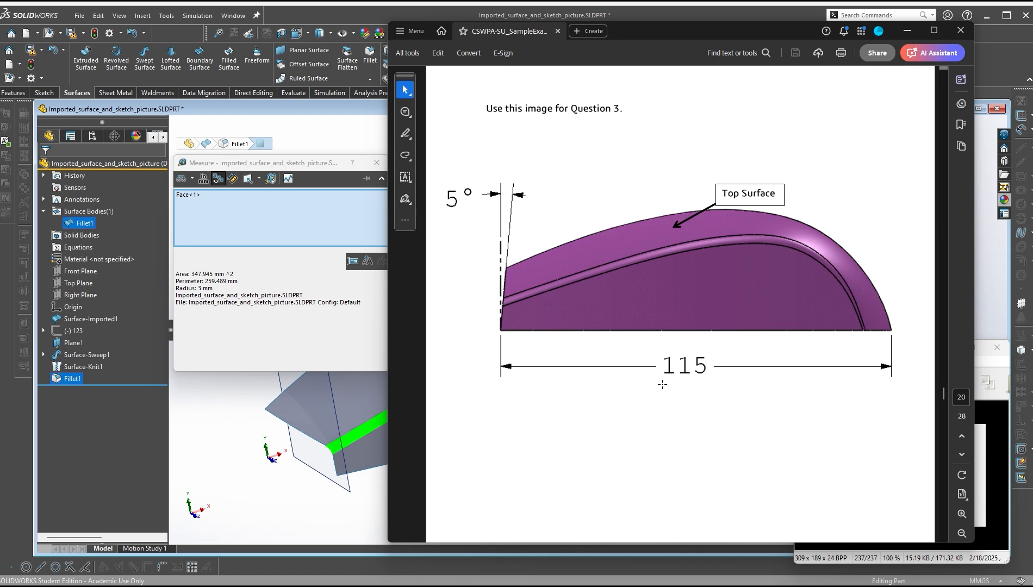
scroll(680, 416, "down", 8)
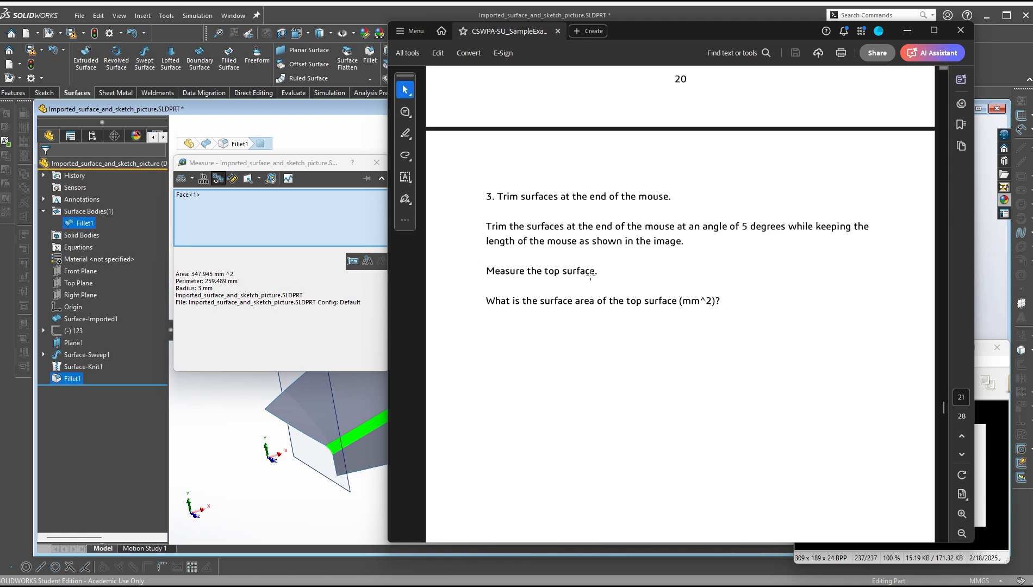
scroll(701, 353, "up", 8)
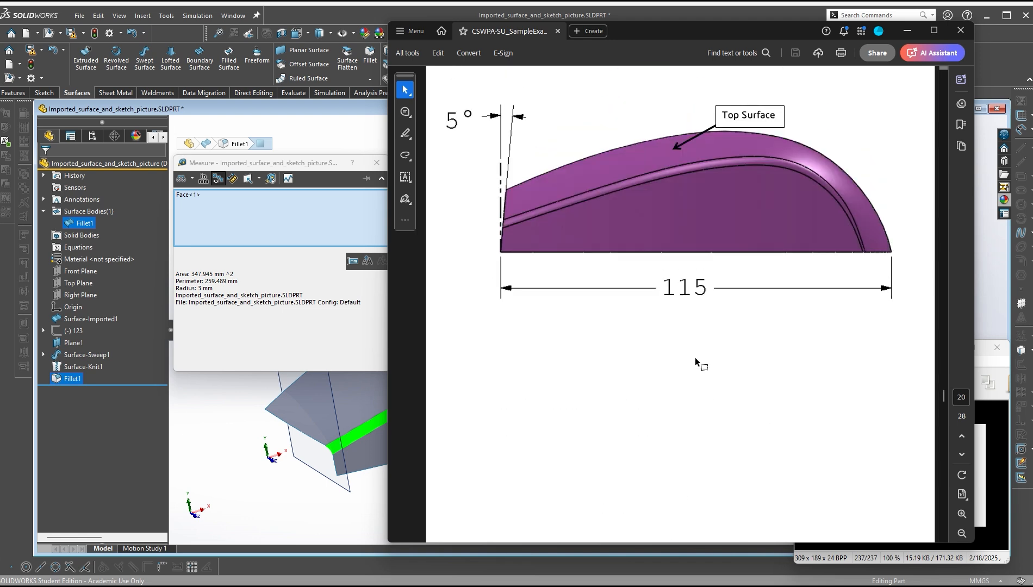
scroll(694, 358, "up", 3)
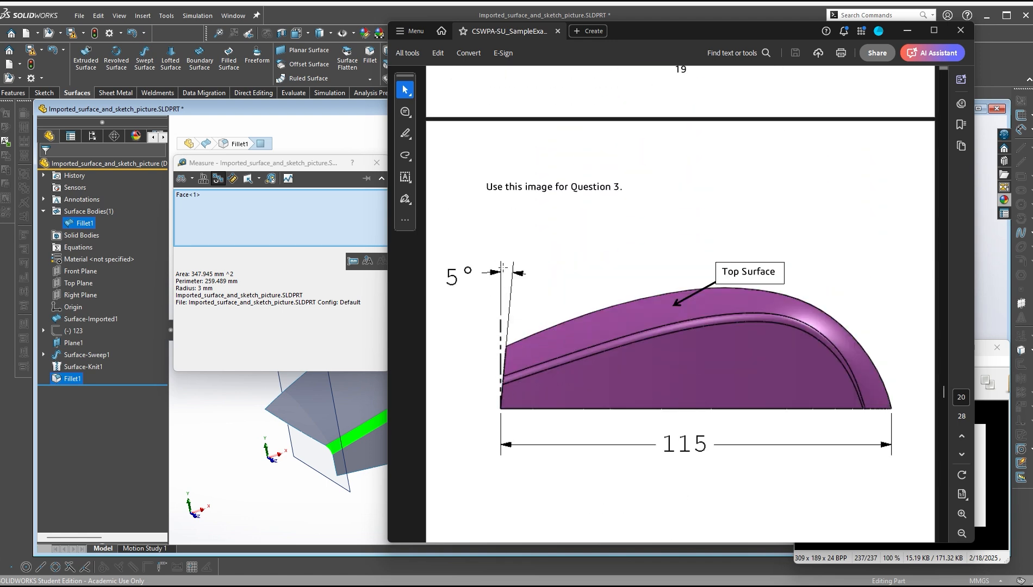
left_click(350, 177)
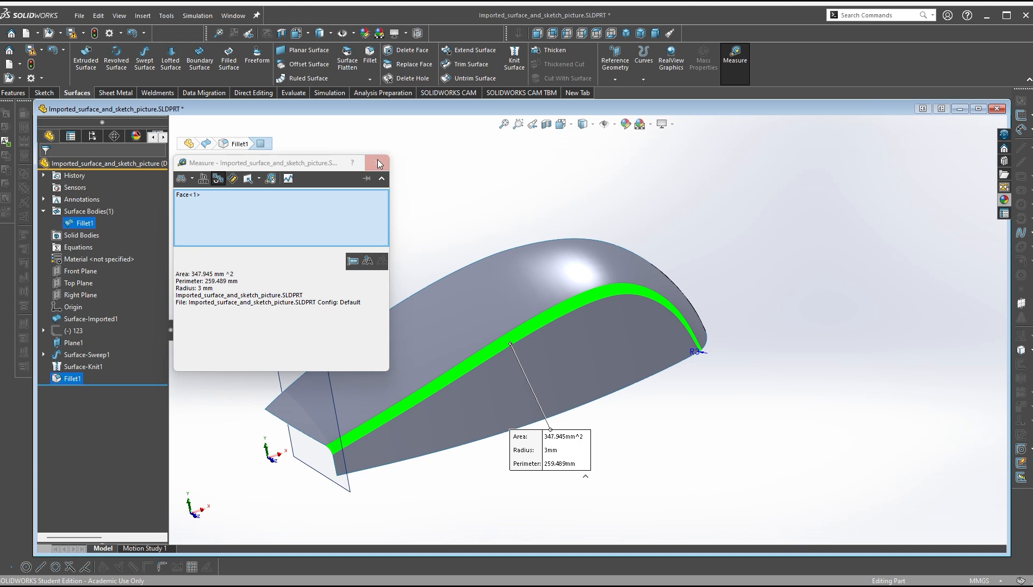
left_click(378, 163)
scroll(598, 379, "down", 3)
left_click(328, 275)
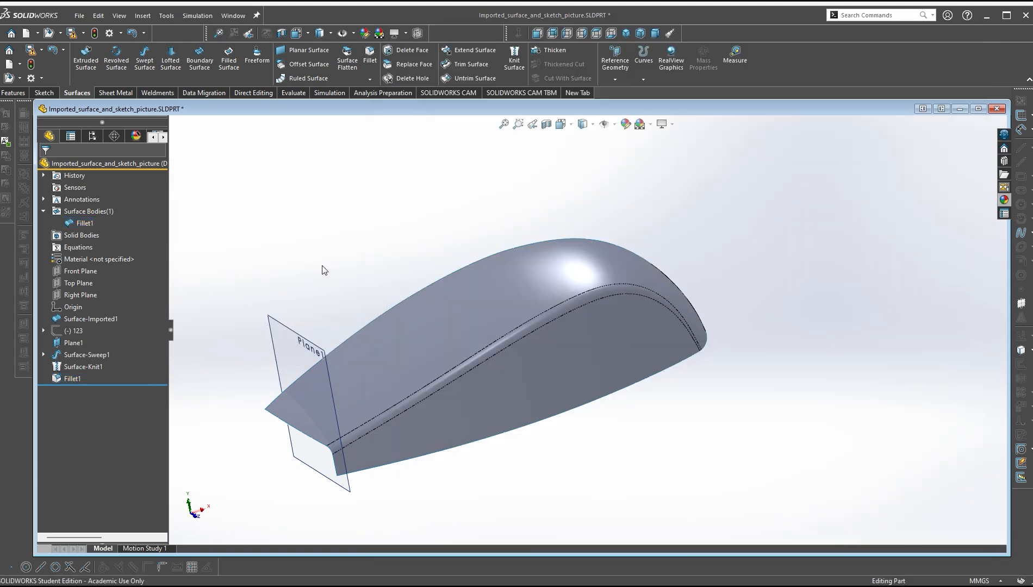
On the Front Plane, sketch a slanted line about 44 mm long from the side surface's bottom edge up past the top surface
scroll(464, 488, "up", 5)
middle_click_drag(543, 482, 521, 457)
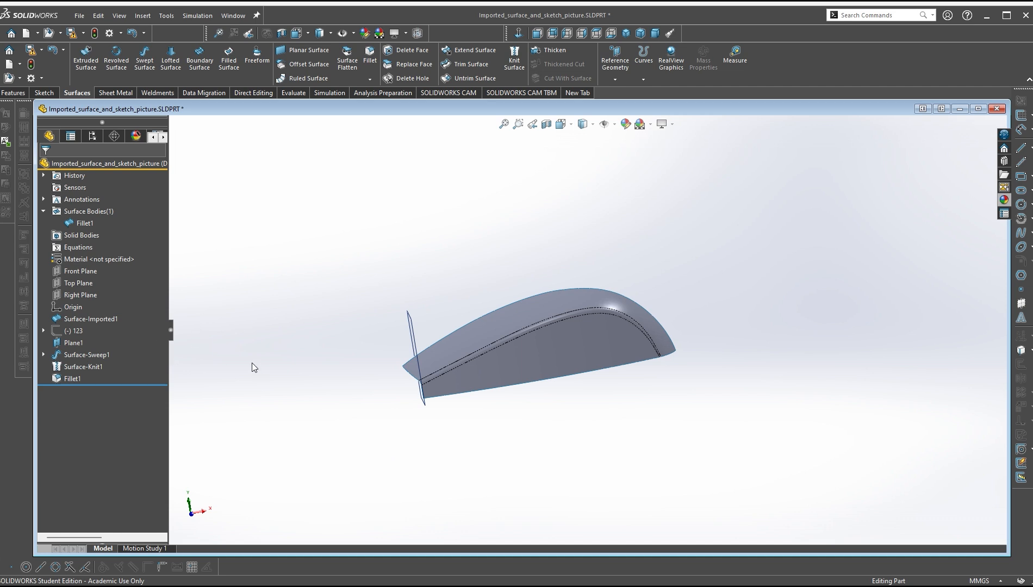
left_click(82, 270)
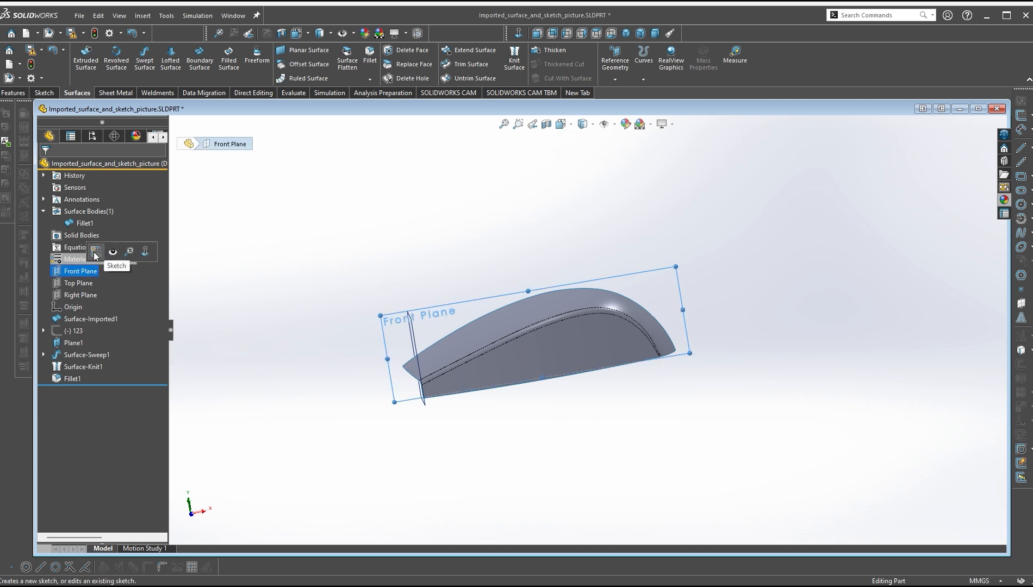
left_click(95, 251)
key("space")
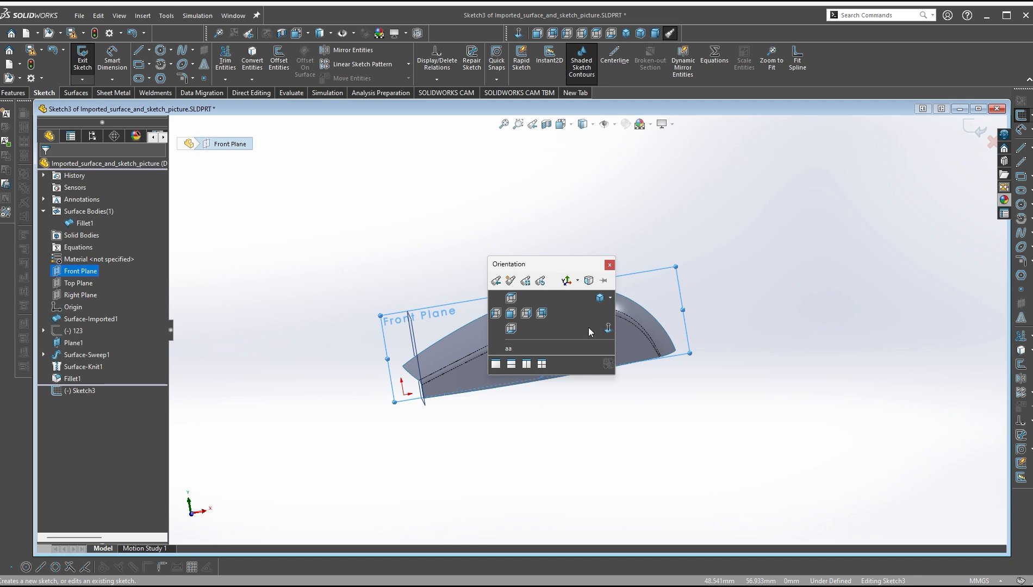
left_click(608, 328)
right_click_drag(574, 424, 509, 427)
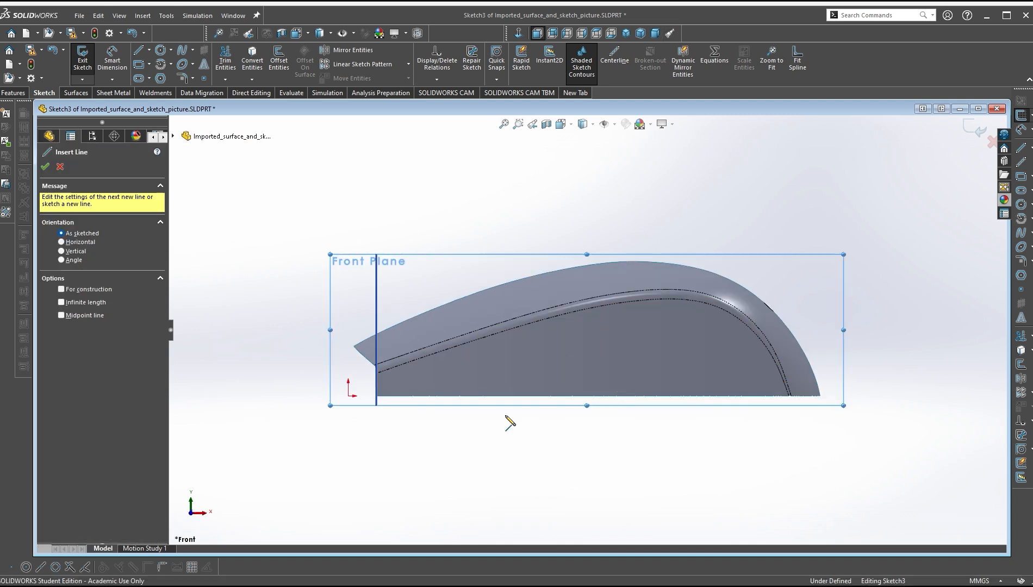
right_click(445, 233)
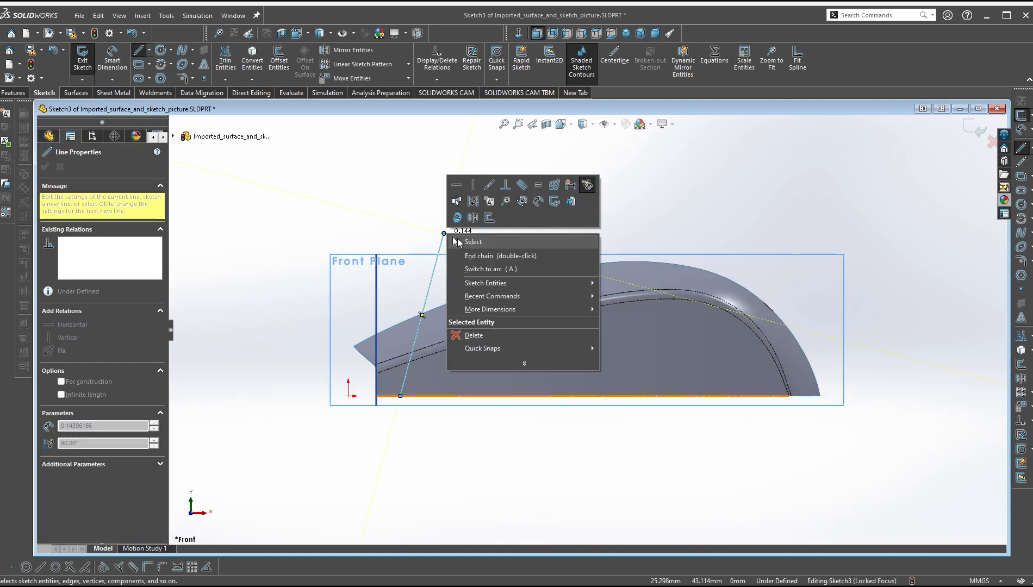
left_click(454, 240)
Dimension the distance from the line's lower endpoint to the bottom tip at the mouse's rounded end as 115 mm
right_click_drag(536, 446, 534, 389)
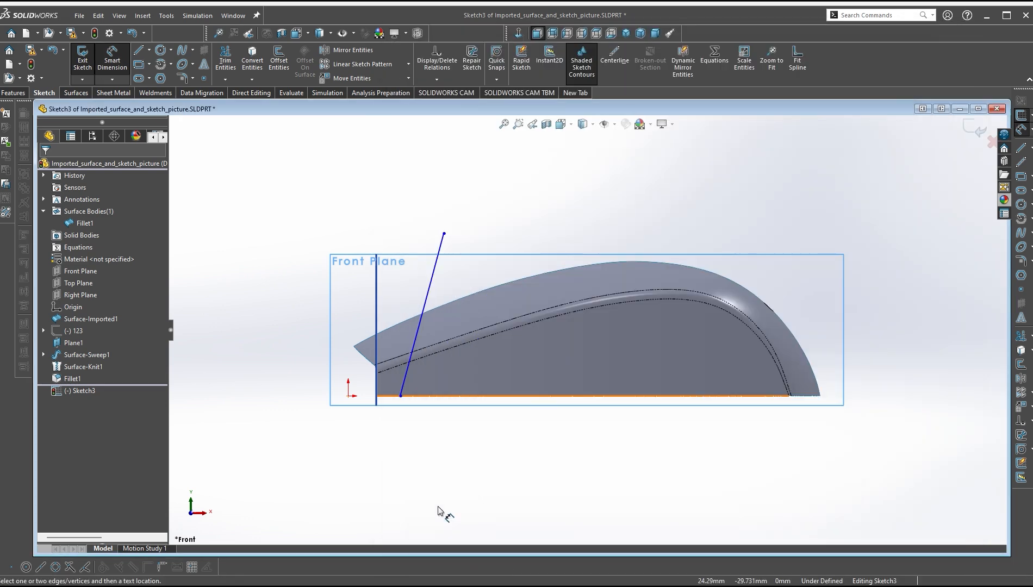
left_click(401, 397)
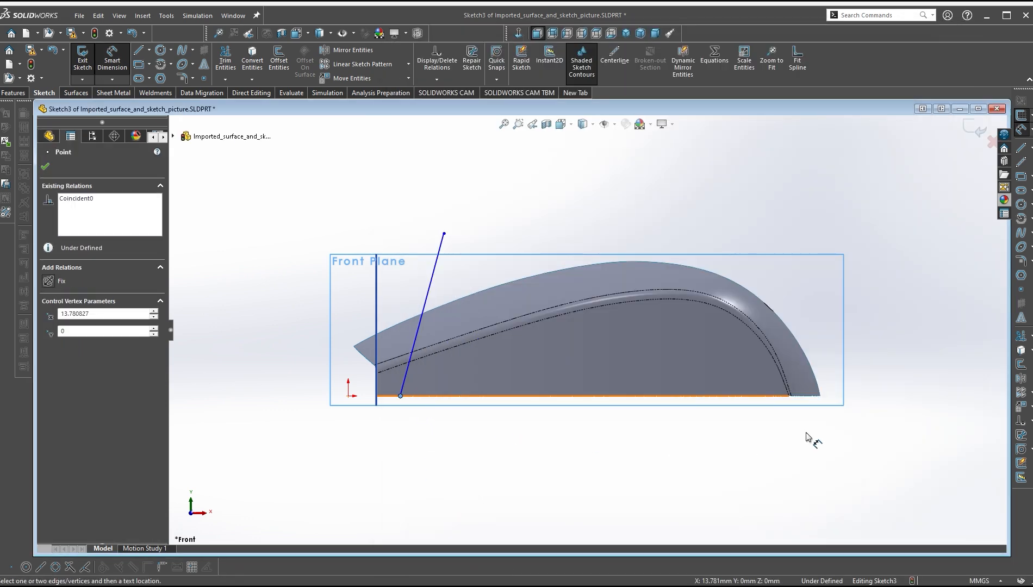
left_click(821, 399)
left_click(641, 439)
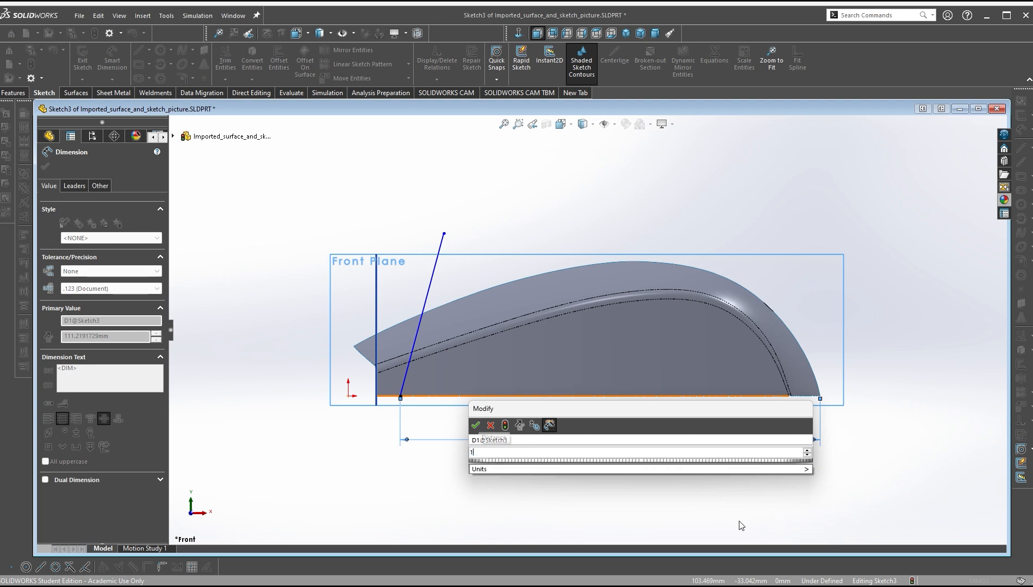
key("Return")
Dimension the slanted line's angle from vertical at its lower endpoint as 5 degrees
scroll(456, 362, "down", 5)
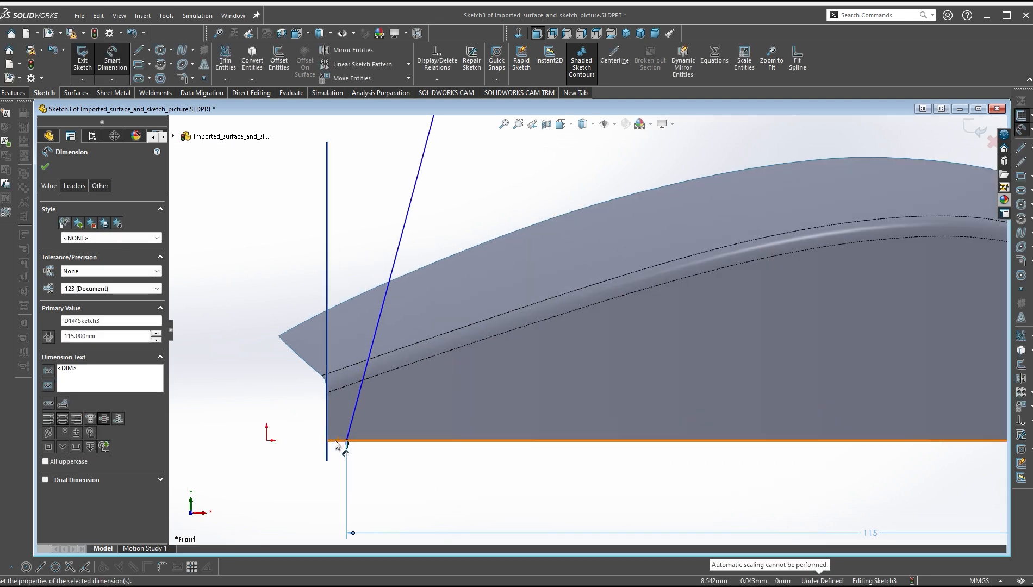
left_click(380, 315)
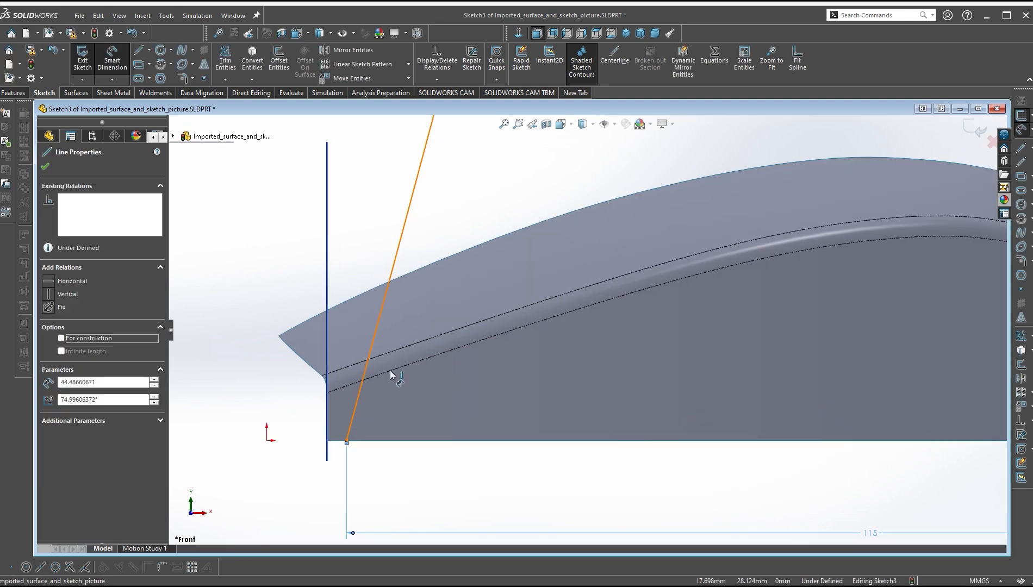
left_click(346, 434)
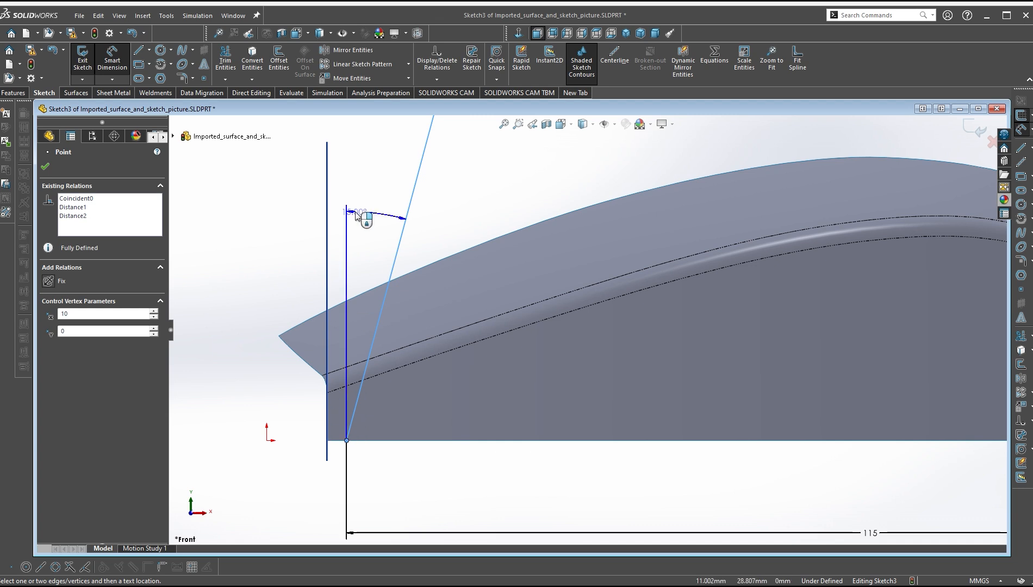
left_click(370, 226)
type("5")
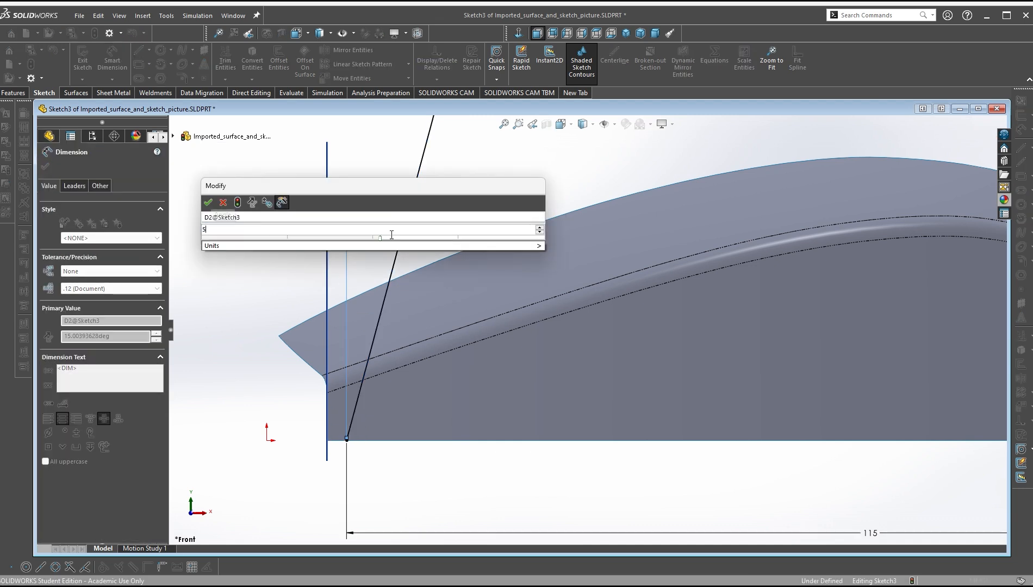
Set the angle between the slanted sketch line and the vertical Plane1 to 5 degrees
key("Return")
scroll(595, 324, "up", 4)
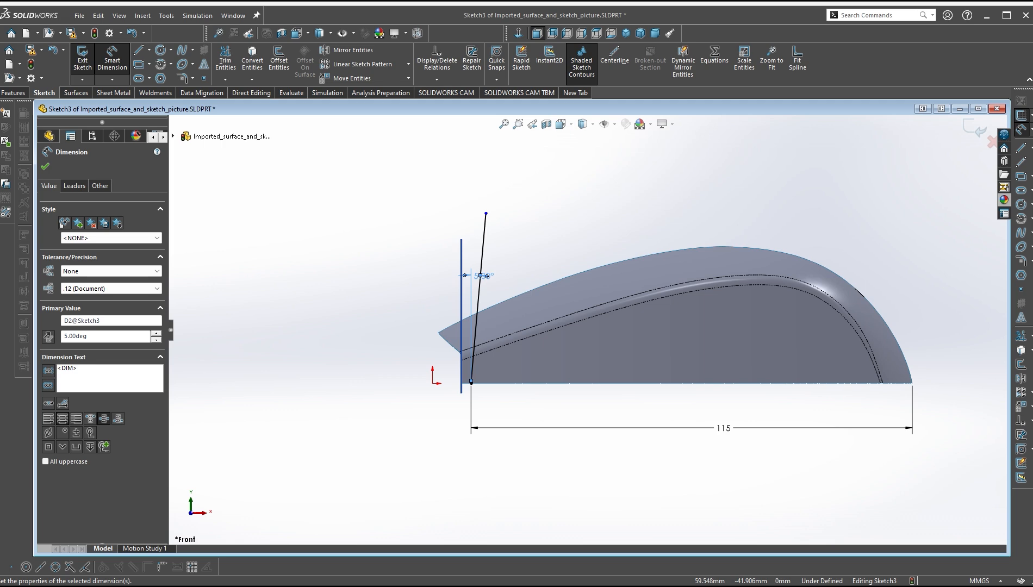
left_click(625, 586)
left_click(625, 586)
scroll(484, 267, "down", 2)
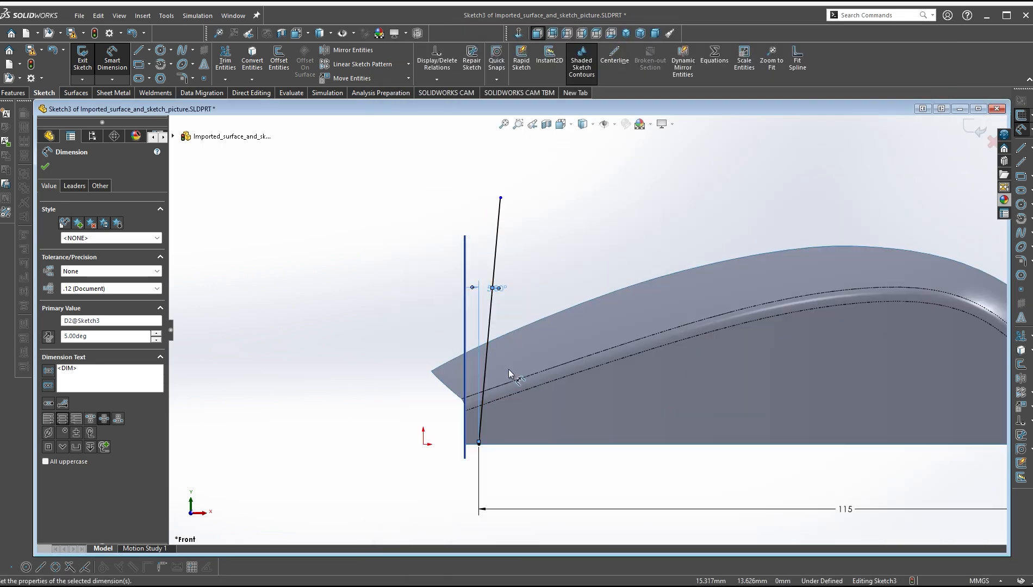
scroll(578, 437, "up", 1)
middle_click_drag(554, 359, 614, 375)
scroll(535, 311, "down", 5)
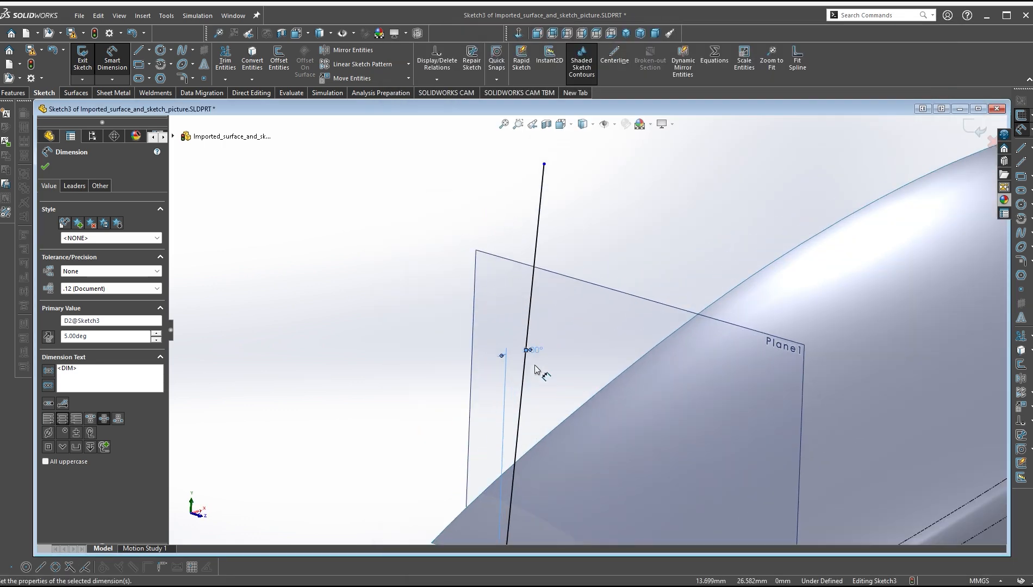
scroll(534, 361, "up", 6)
scroll(603, 433, "down", 3)
middle_click_drag(547, 416, 626, 431)
scroll(643, 454, "up", 3)
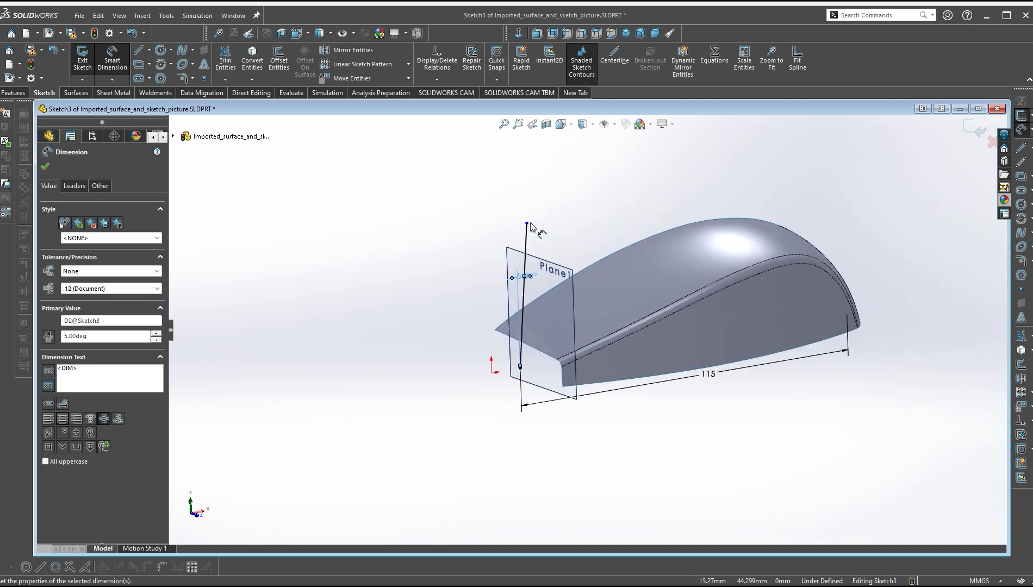
Trim the mouse surface with the slanted line of Sketch3 as trim tool, keeping the large body portion and discarding the small end piece
left_click(75, 93)
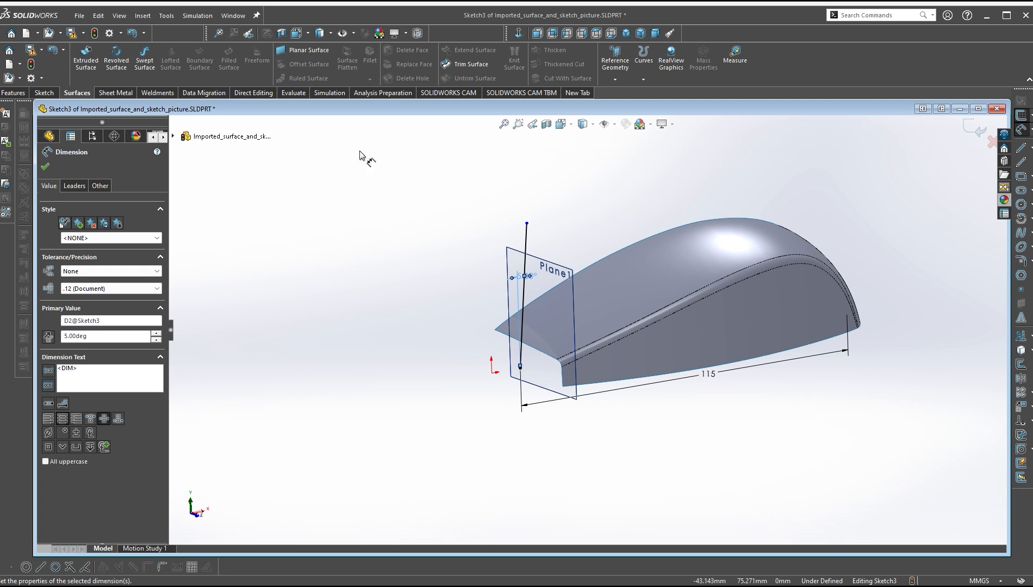
left_click(462, 68)
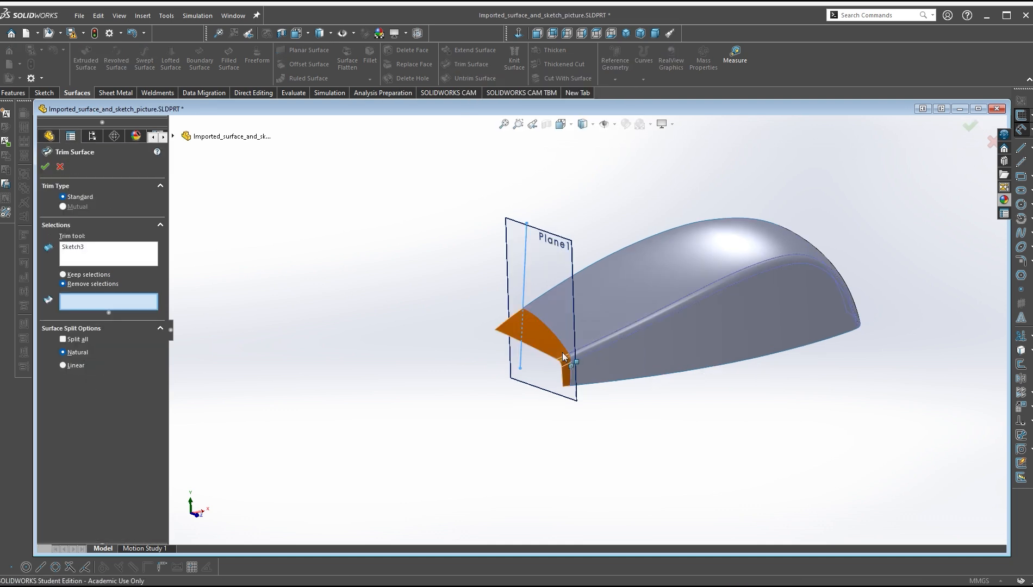
scroll(598, 340, "down", 3)
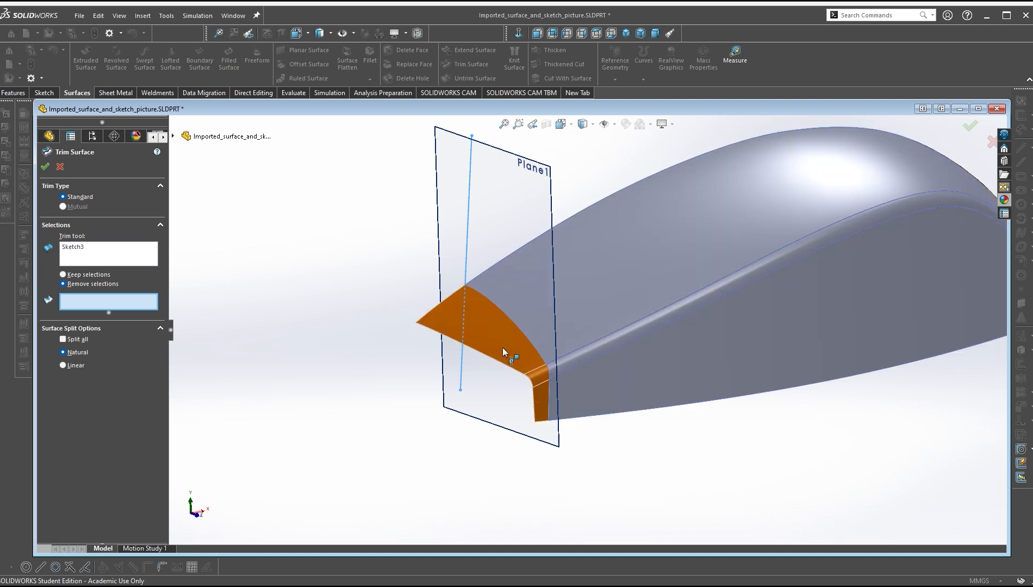
left_click(84, 275)
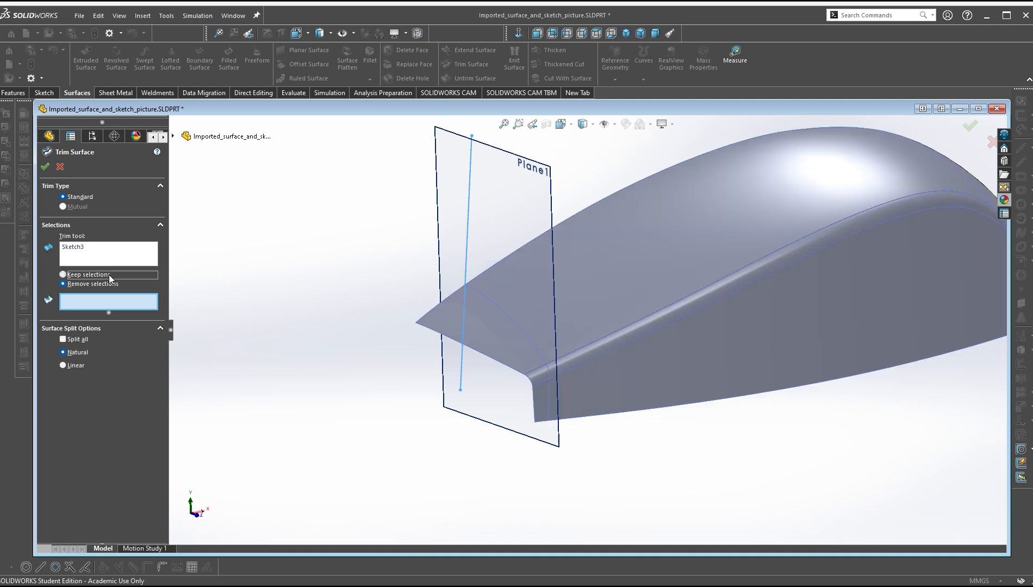
left_click(102, 284)
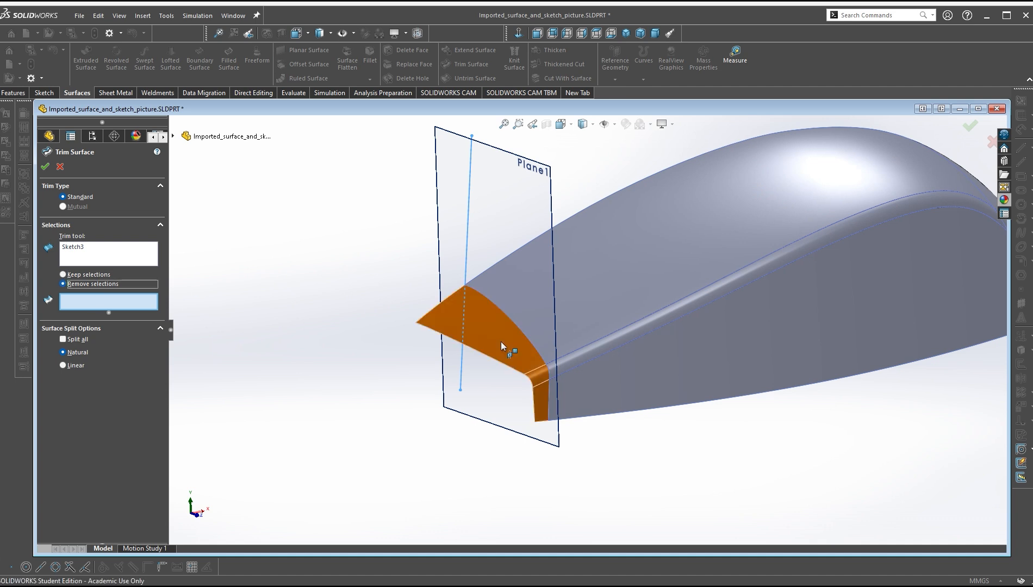
left_click(88, 275)
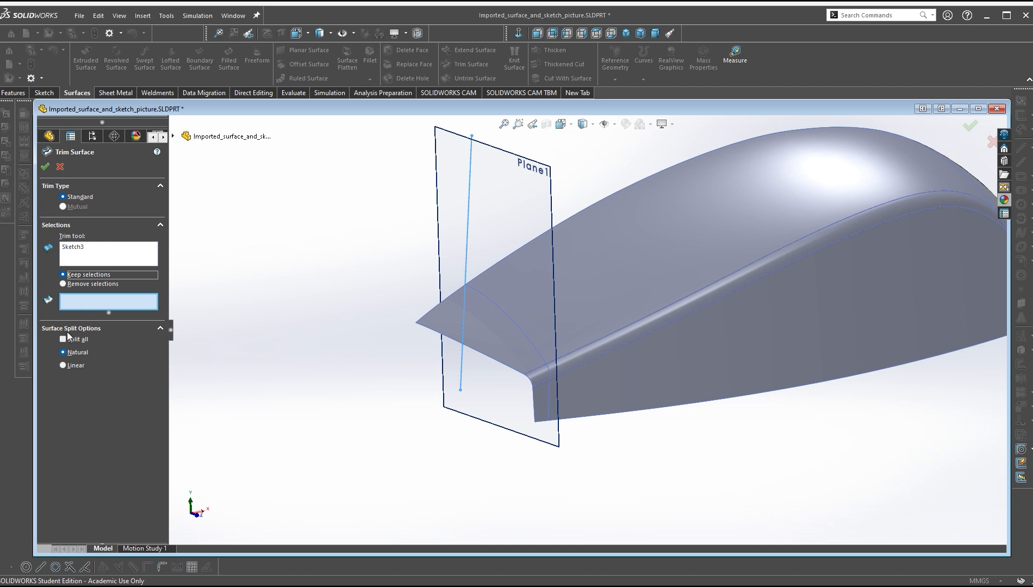
left_click(603, 256)
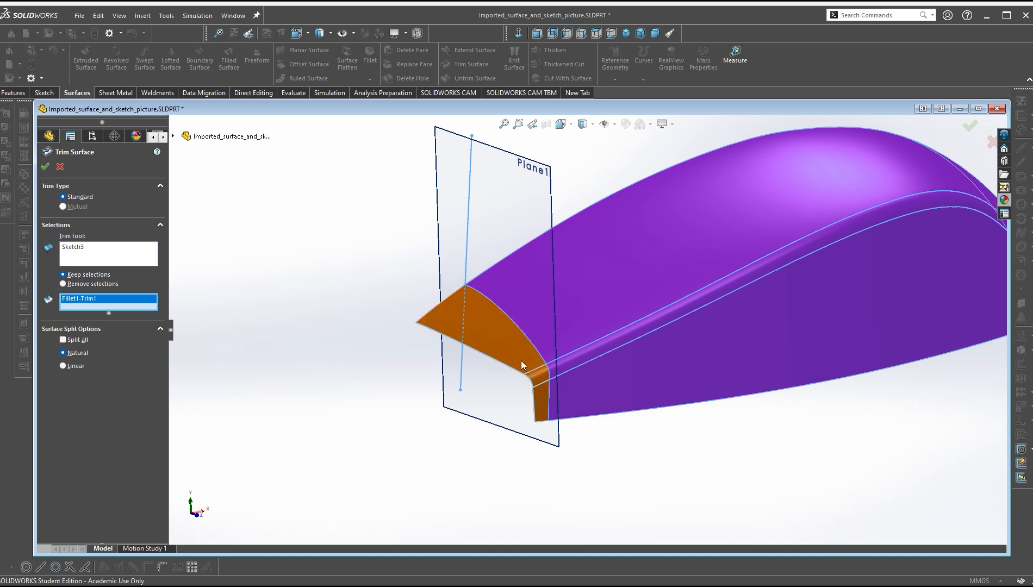
scroll(753, 354, "up", 2)
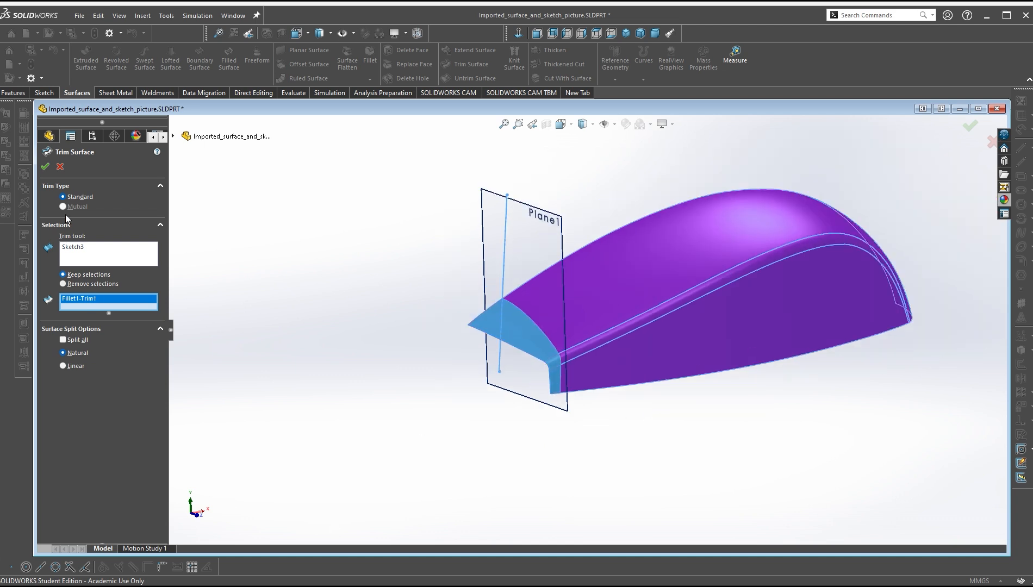
left_click(47, 167)
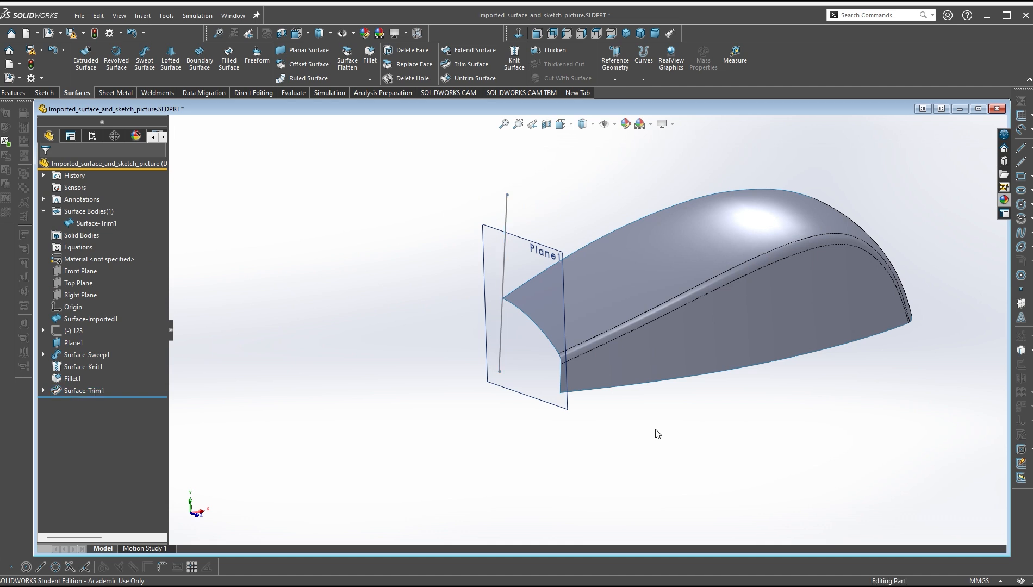
Measure the surface area of the trimmed mouse's top face
middle_click_drag(655, 431, 628, 438)
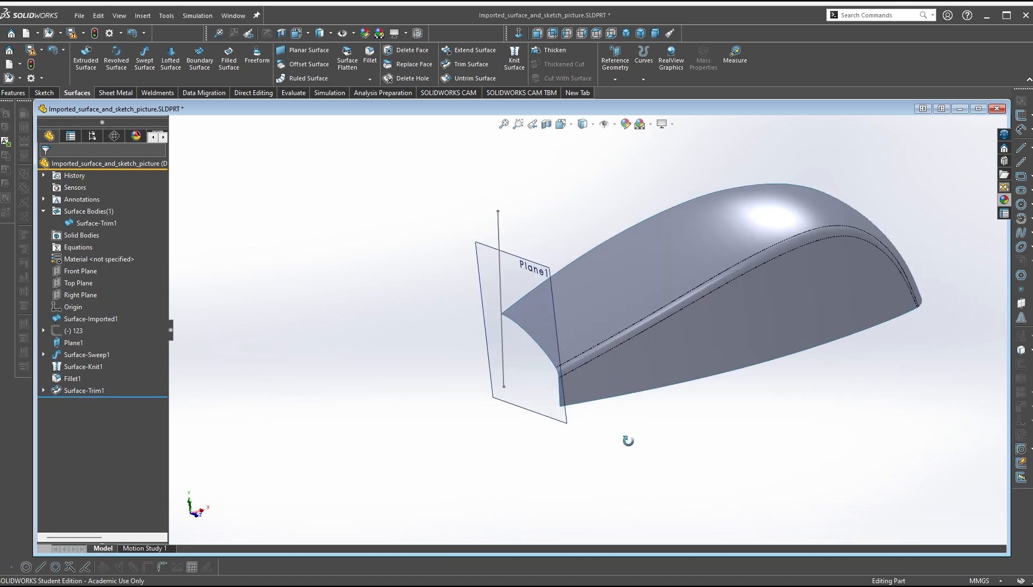
left_click(645, 281)
left_click(735, 60)
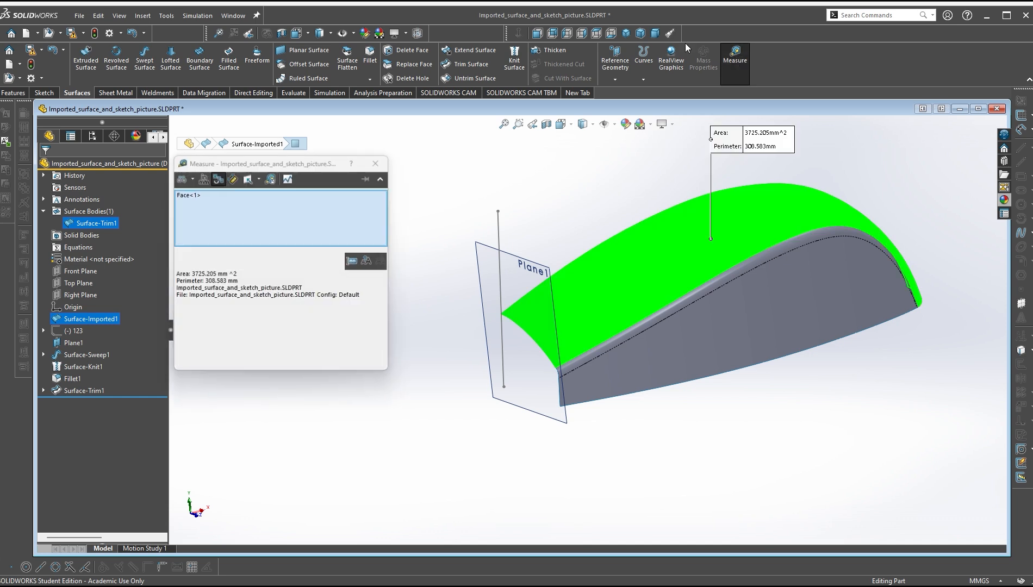
double_click(203, 273)
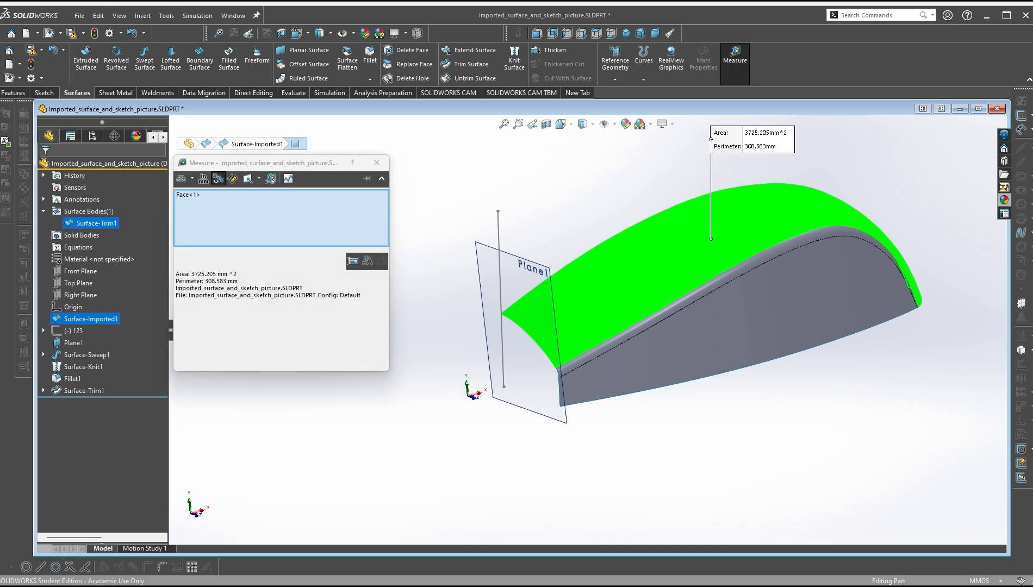
key("alt+Tab")
left_click(376, 163)
left_click(960, 289)
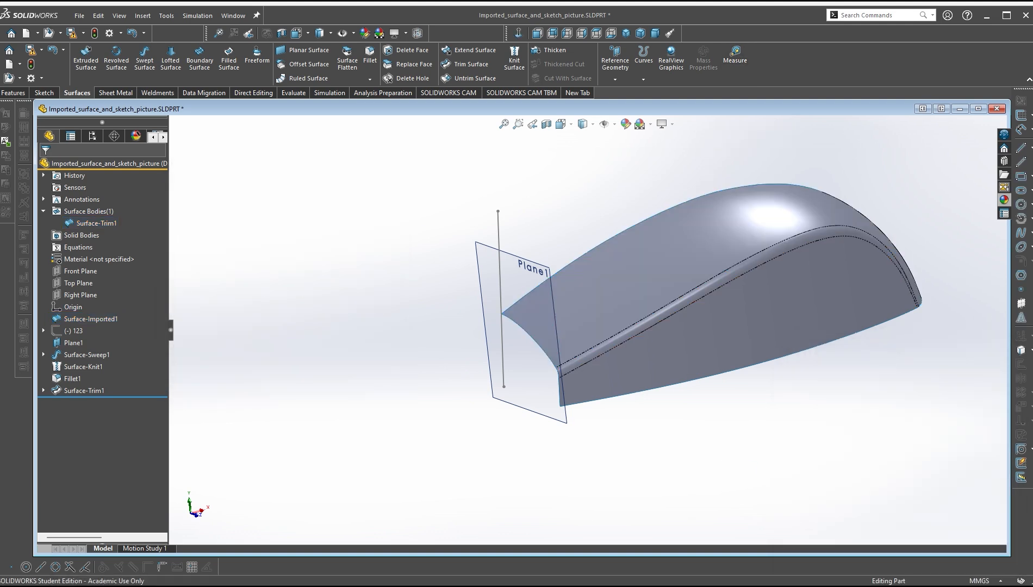
Switch to the CSWPA-SU sample exam PDF and read the Question 4 instructions and reference images for completing the solid
left_click(555, 586)
scroll(615, 450, "down", 10)
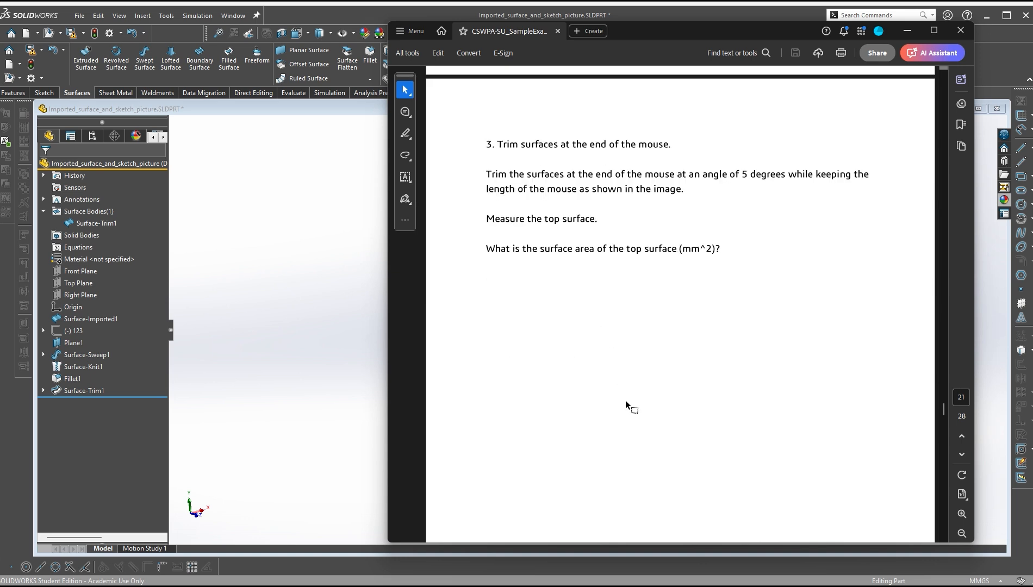
scroll(712, 405, "down", 15)
scroll(712, 410, "up", 2)
scroll(701, 392, "down", 4)
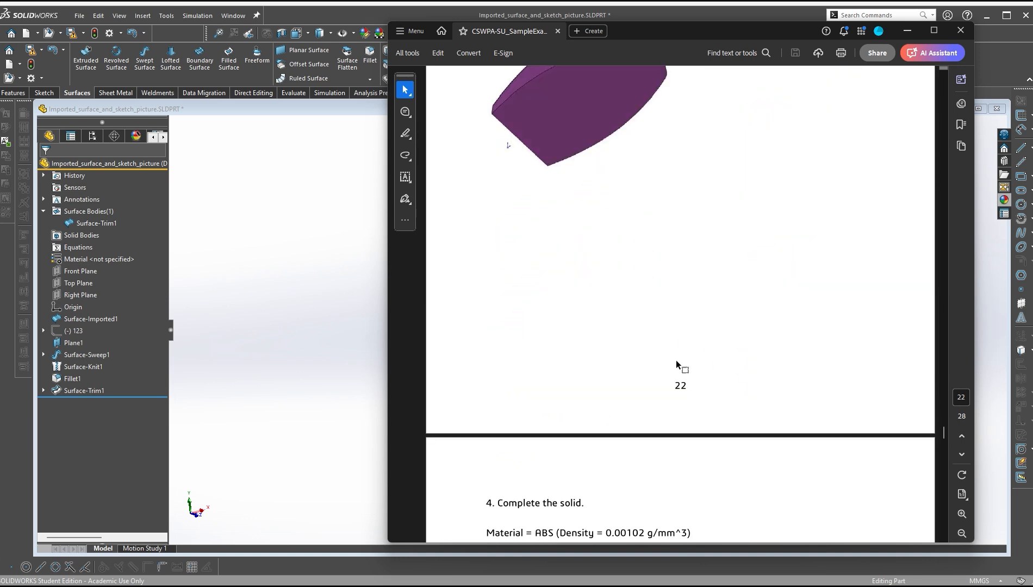
scroll(749, 412, "down", 6)
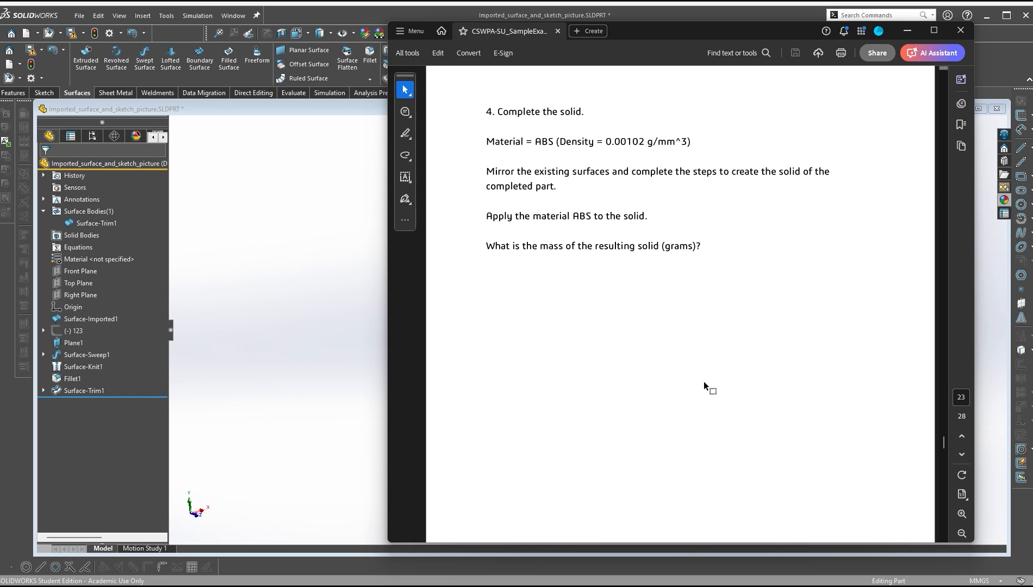
scroll(704, 383, "down", 6)
scroll(674, 386, "up", 10)
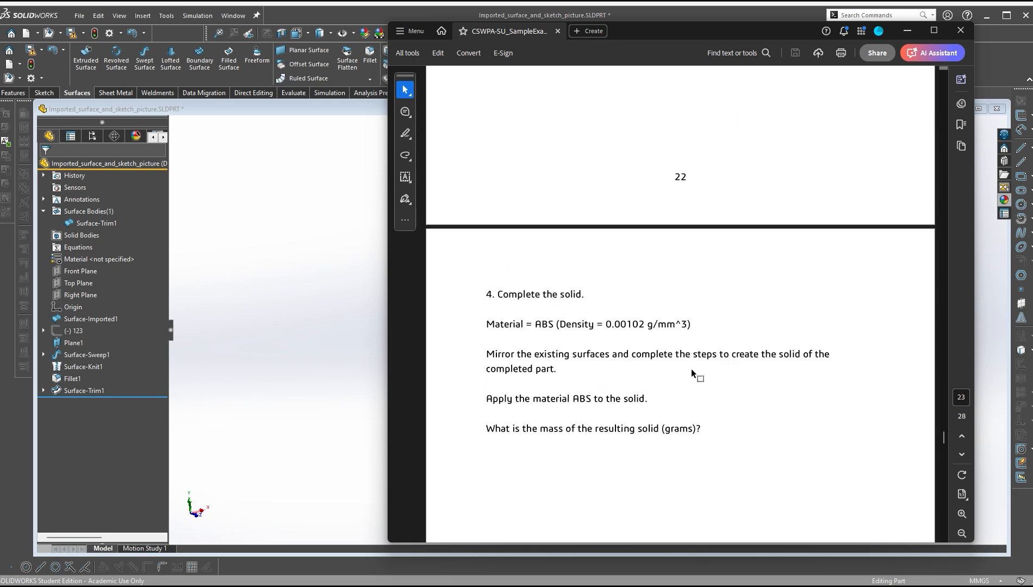
scroll(687, 381, "up", 6)
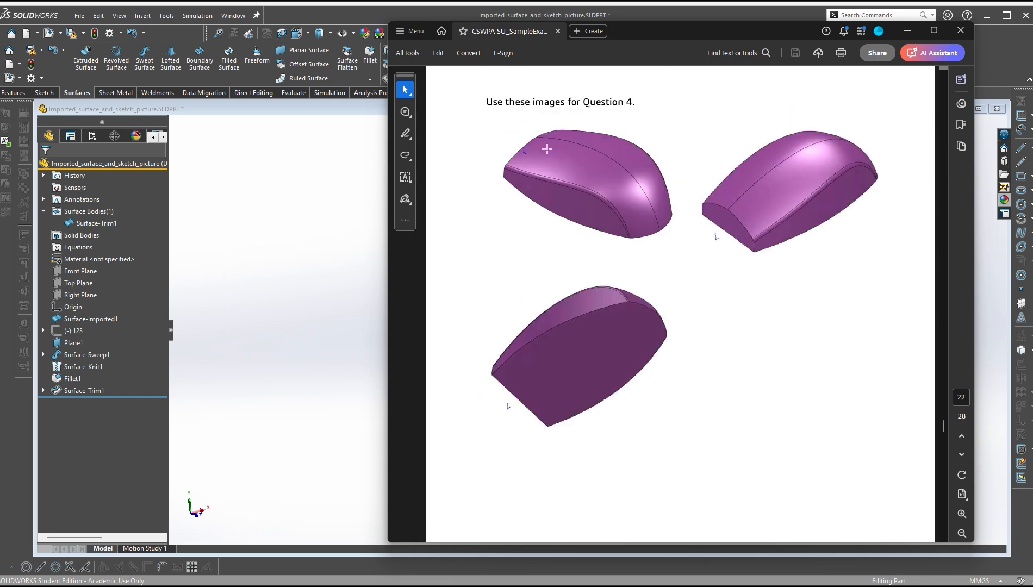
left_click(237, 255)
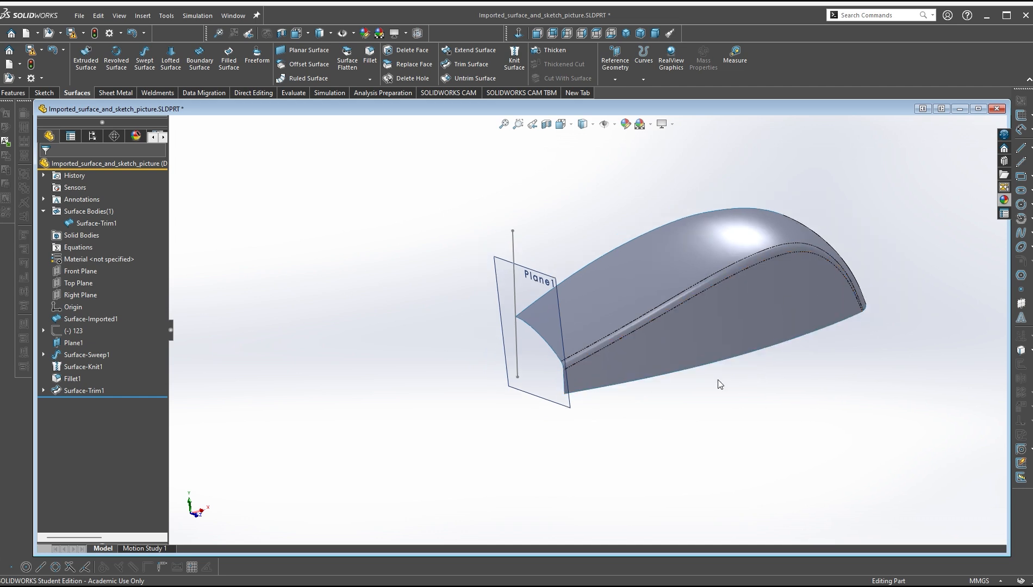
Hide Sketch3, the trim line sketch used by Surface-Trim1
middle_click_drag(718, 381, 730, 317)
scroll(723, 321, "down", 3)
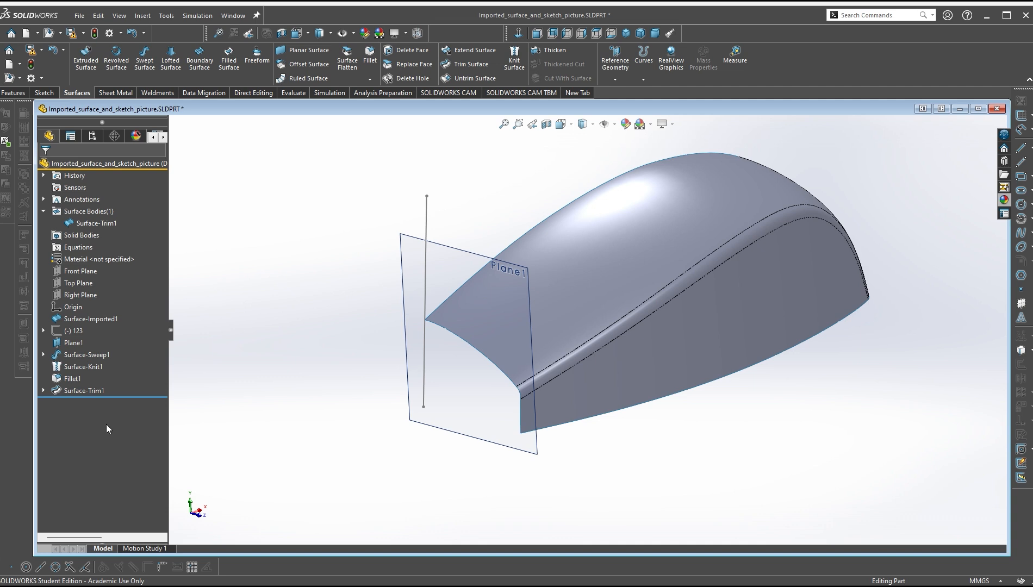
left_click(59, 391)
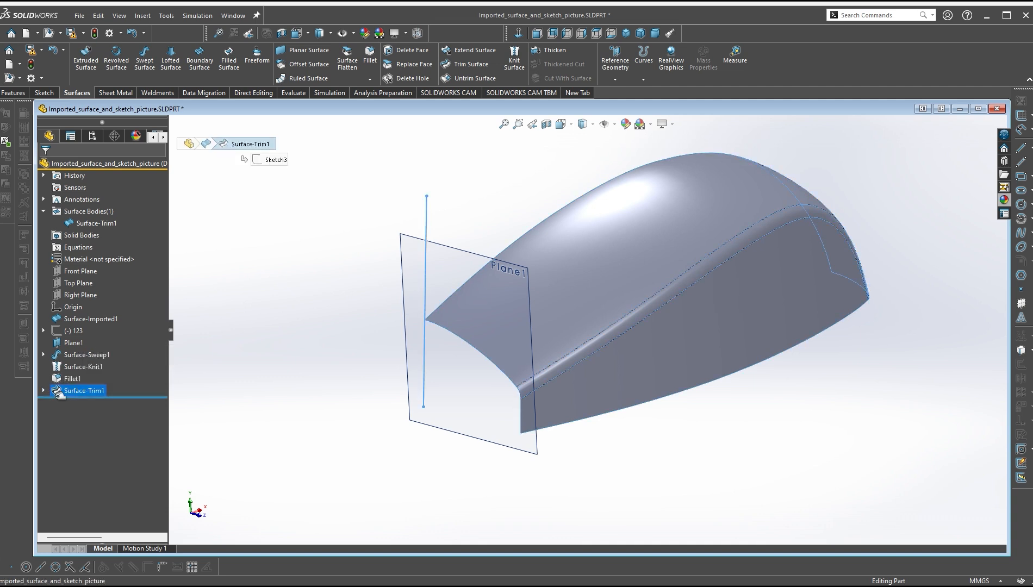
left_click(43, 390)
left_click(87, 403)
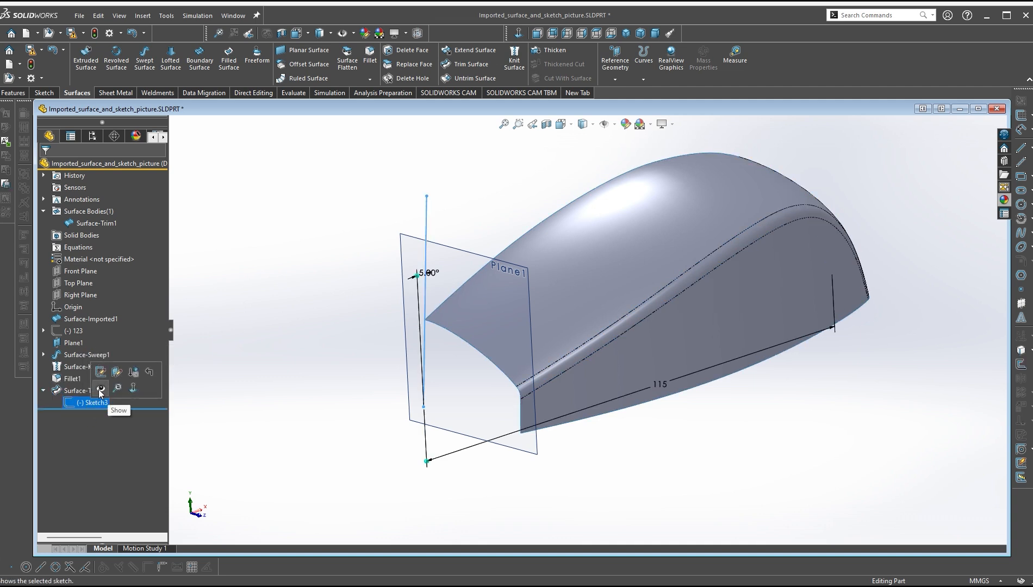
left_click(624, 499)
left_click(83, 402)
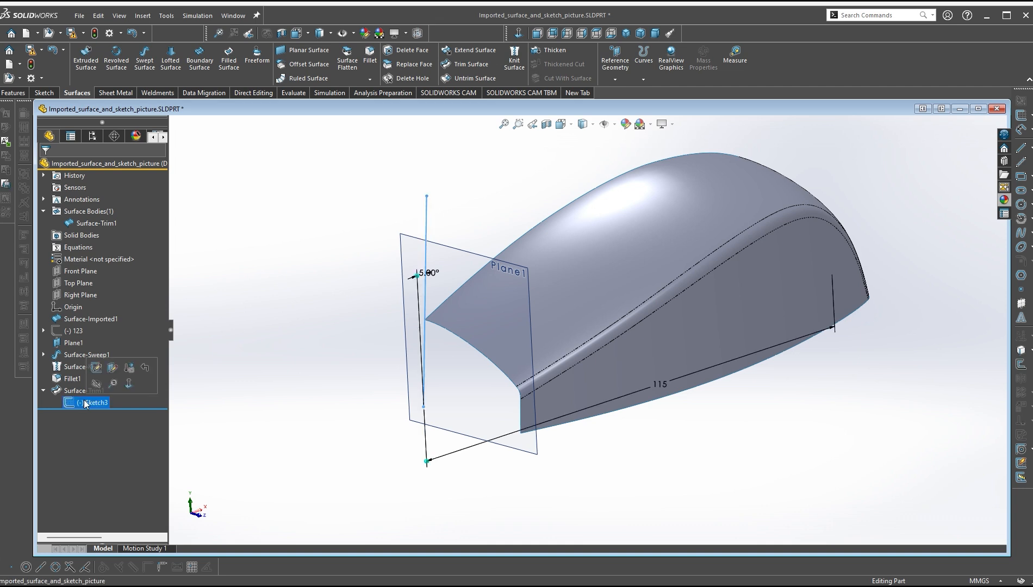
left_click(97, 385)
scroll(585, 347, "up", 2)
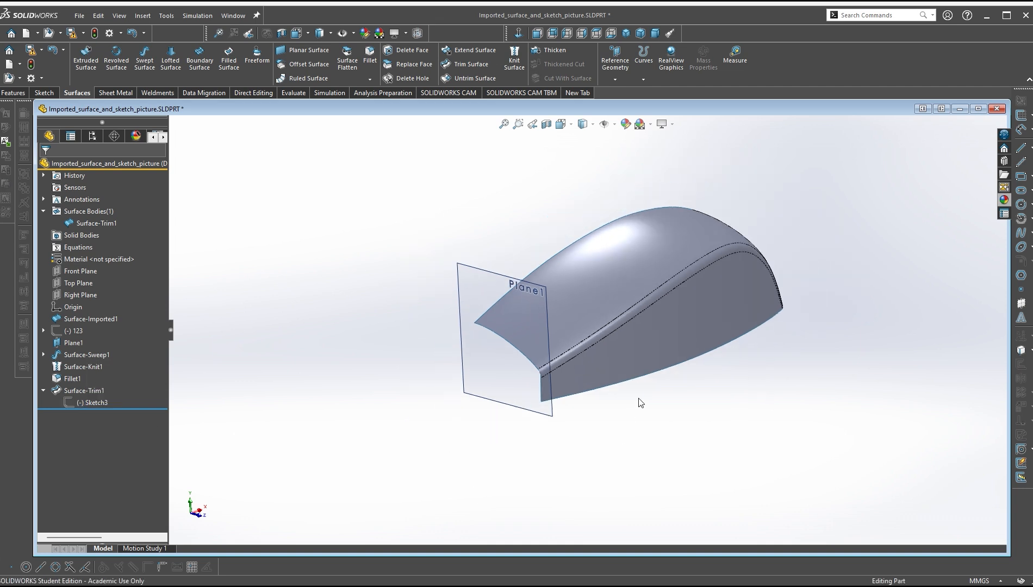
Hide Plane1 at the trimmed end of the mouse
left_click(484, 277)
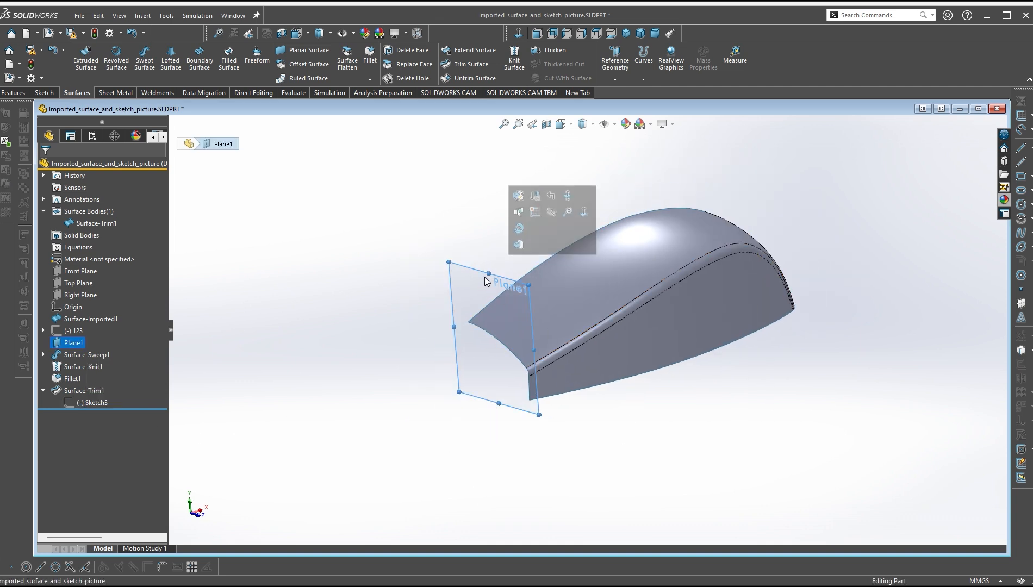
left_click(536, 212)
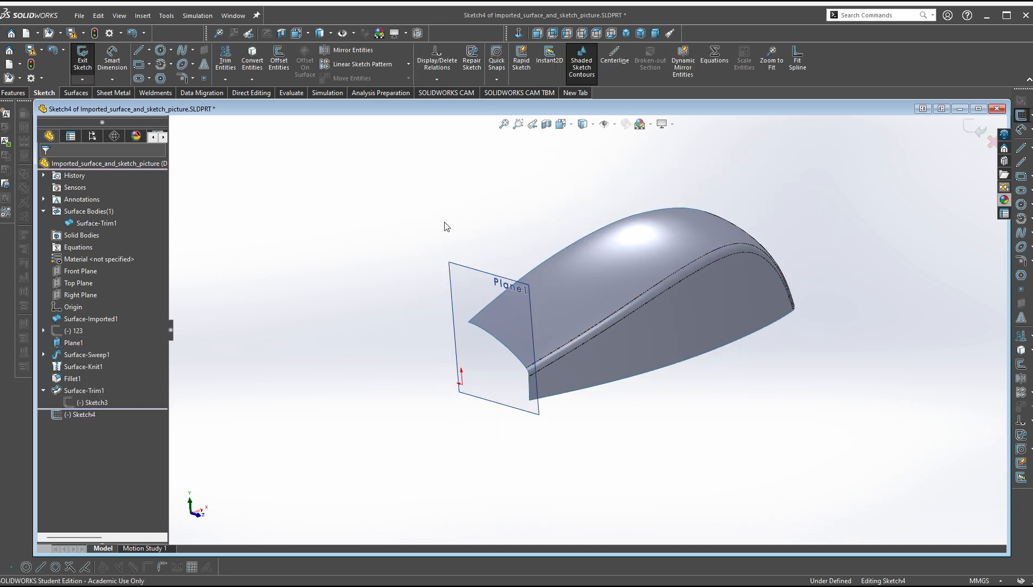
right_click(469, 277)
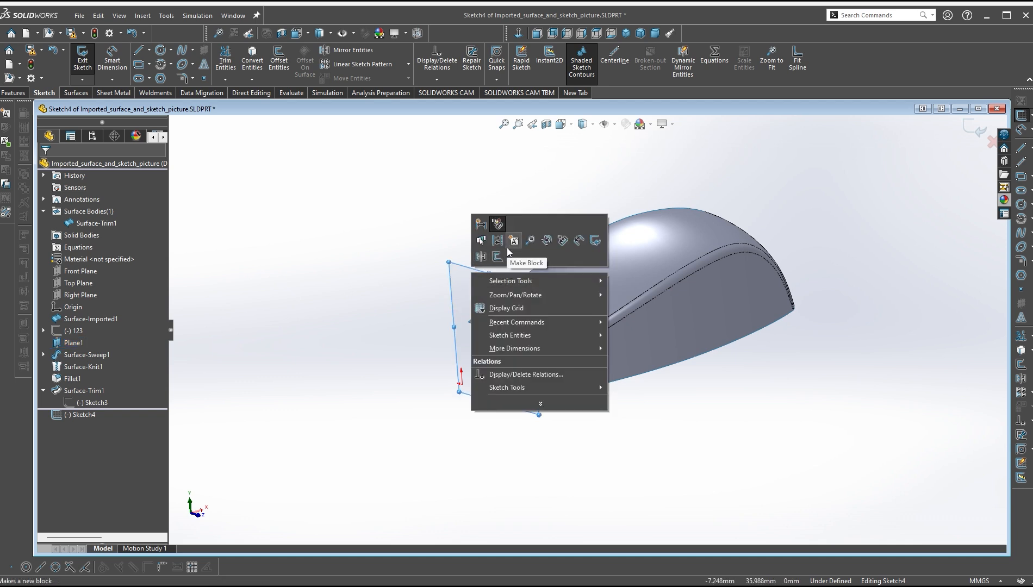
left_click(78, 343)
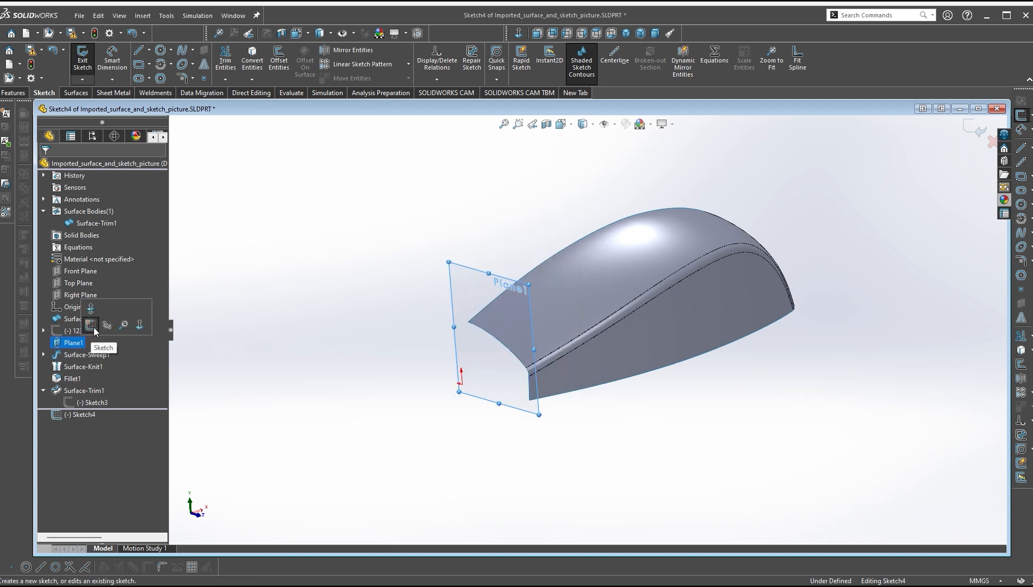
left_click(107, 326)
Highlight the Surface-Trim1 body to check which faces it covers
middle_click_drag(578, 410, 668, 405)
scroll(503, 275, "down", 2)
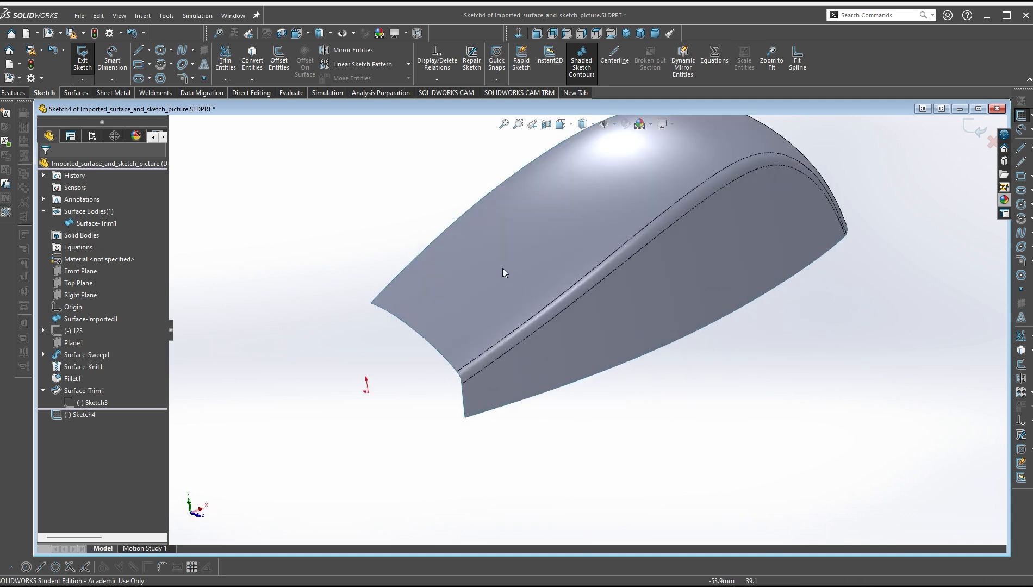
left_click(110, 224)
scroll(703, 360, "up", 3)
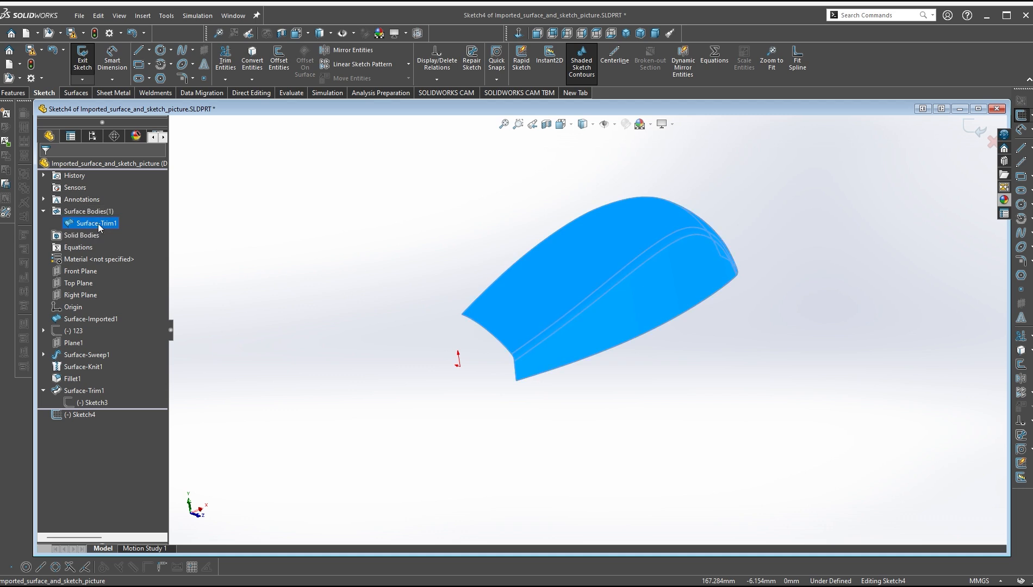
left_click(518, 405)
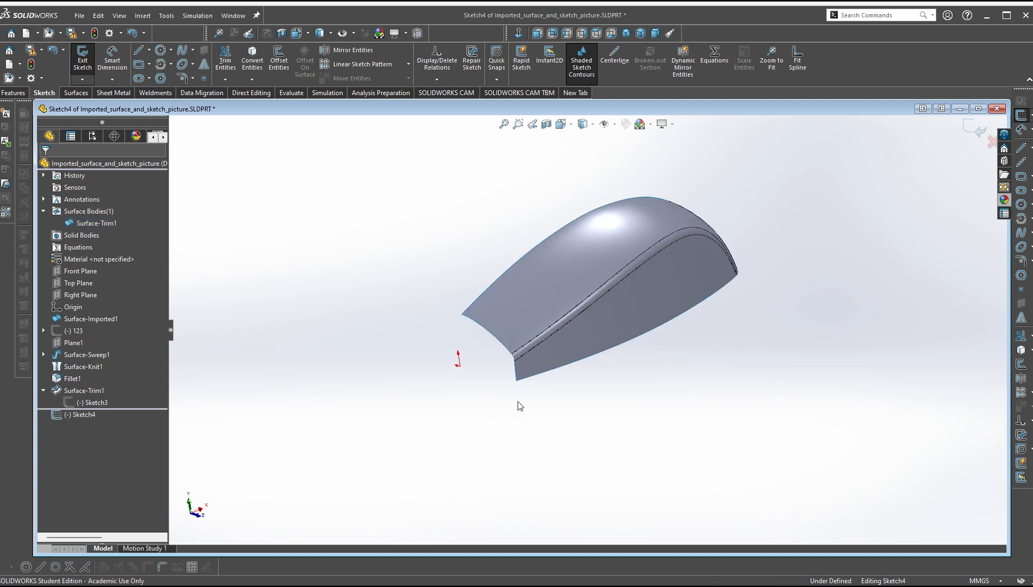
Exit the open Sketch4 without drawing anything in it
left_click(85, 391)
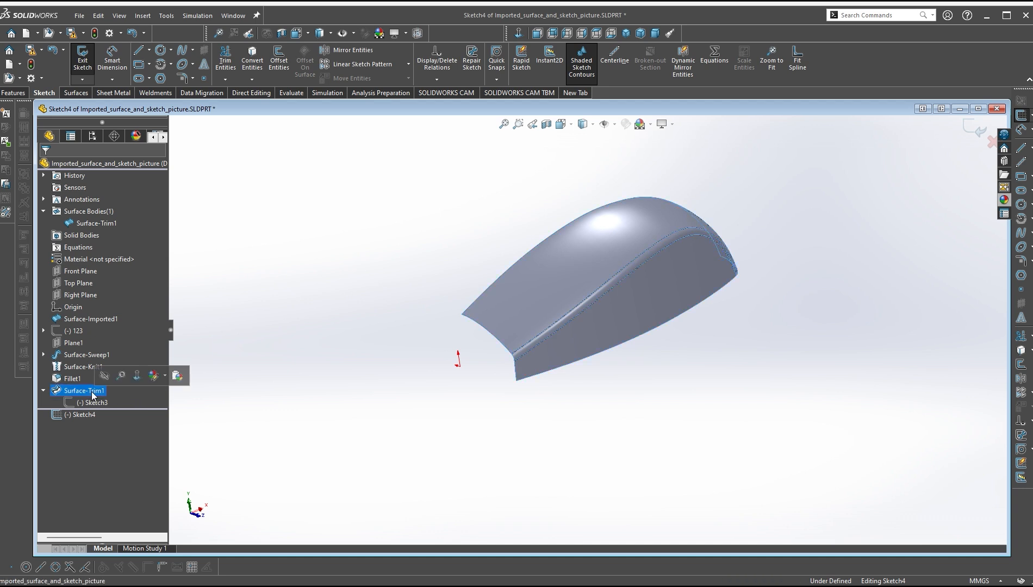
left_click(638, 326)
left_click(677, 417)
left_click(13, 92)
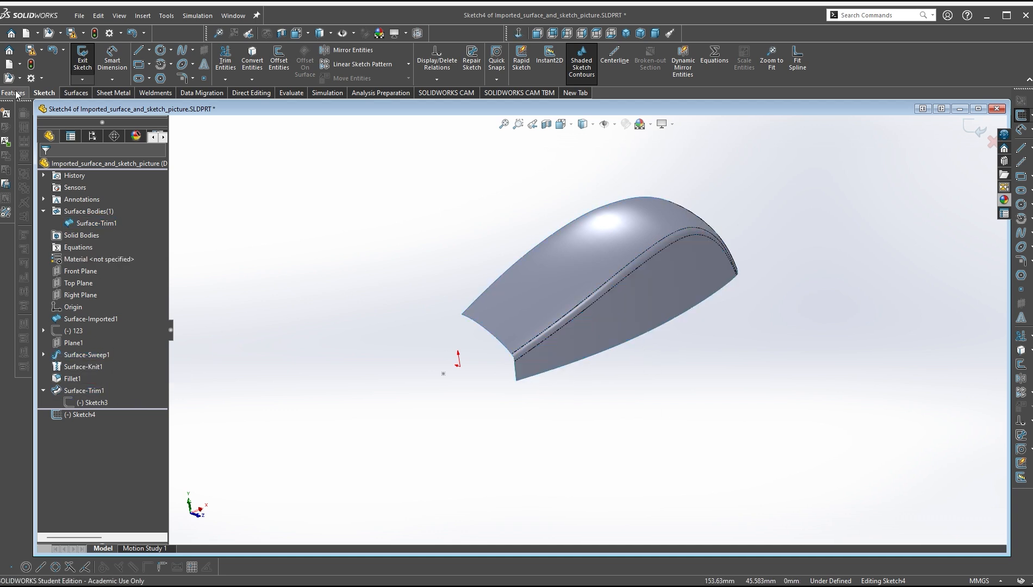
left_click(975, 129)
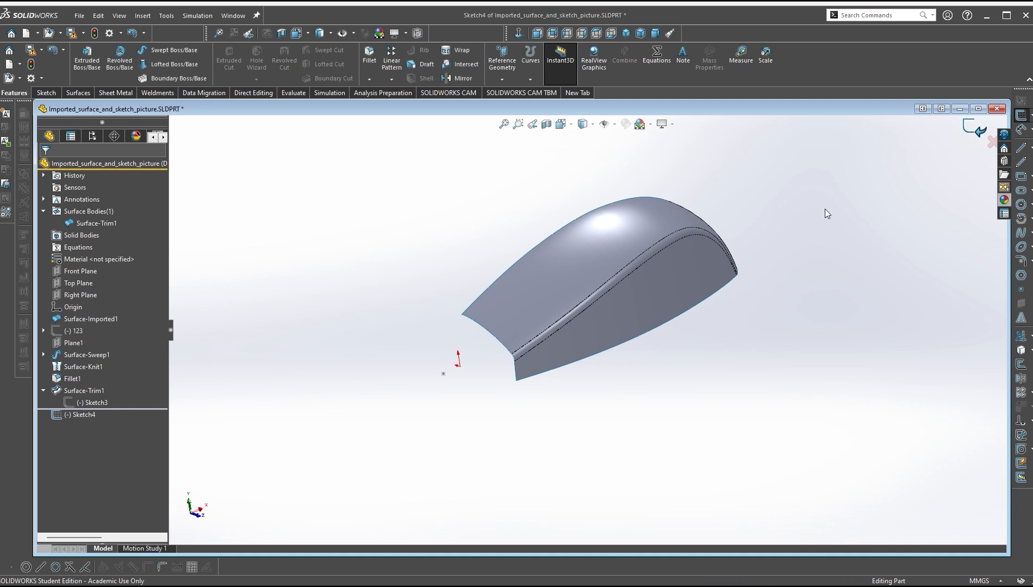
Start a Mirror feature with the Front Plane as its mirror plane
left_click(459, 79)
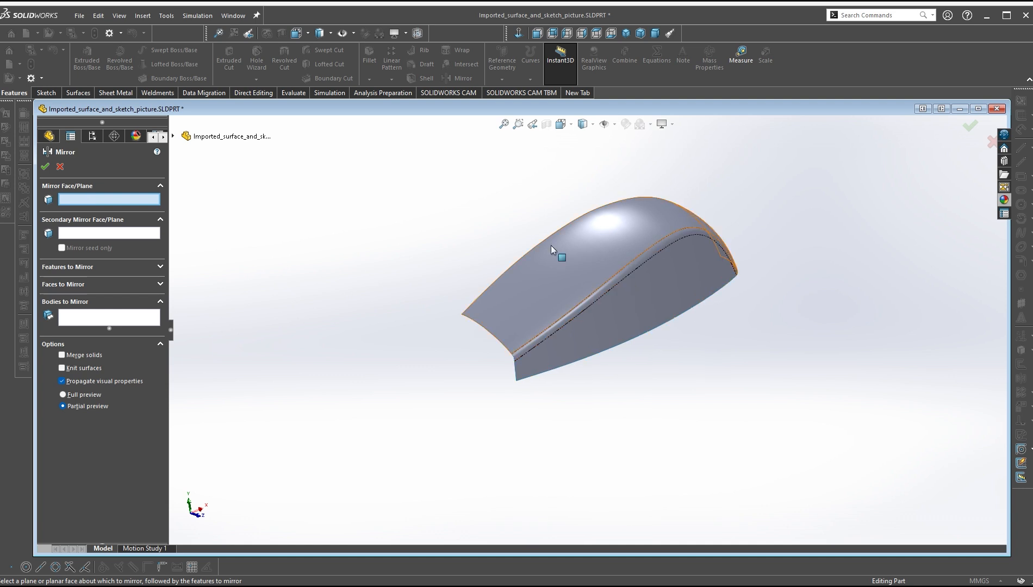
left_click(173, 136)
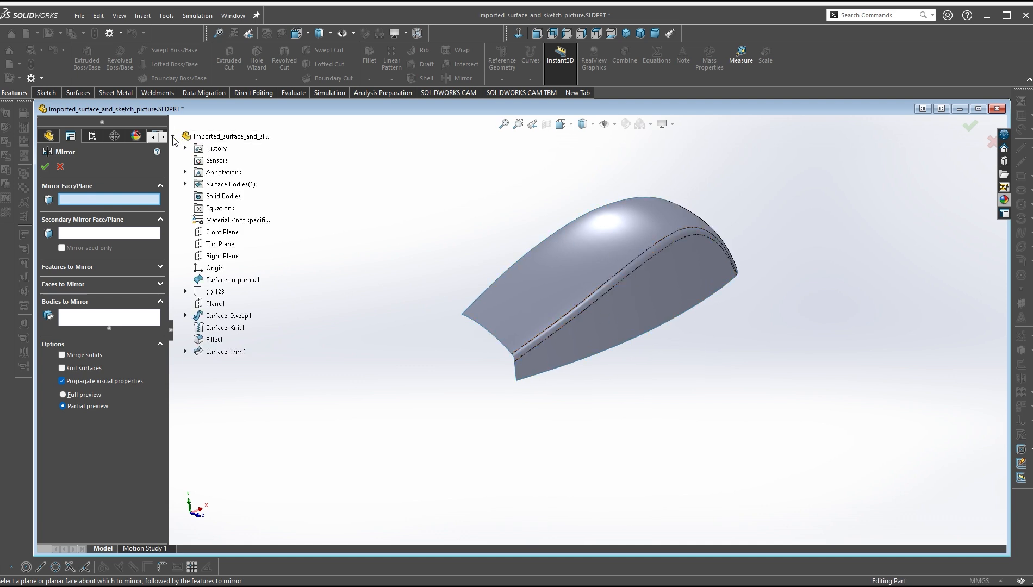
left_click(221, 232)
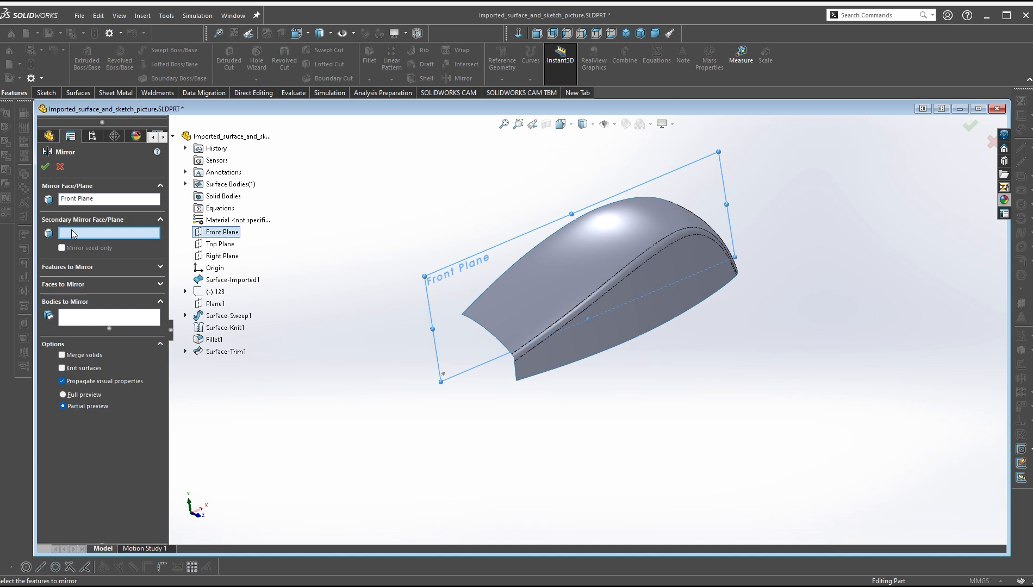
Try to mirror Fillet1 as a feature, and clear it from the selection
left_click(120, 266)
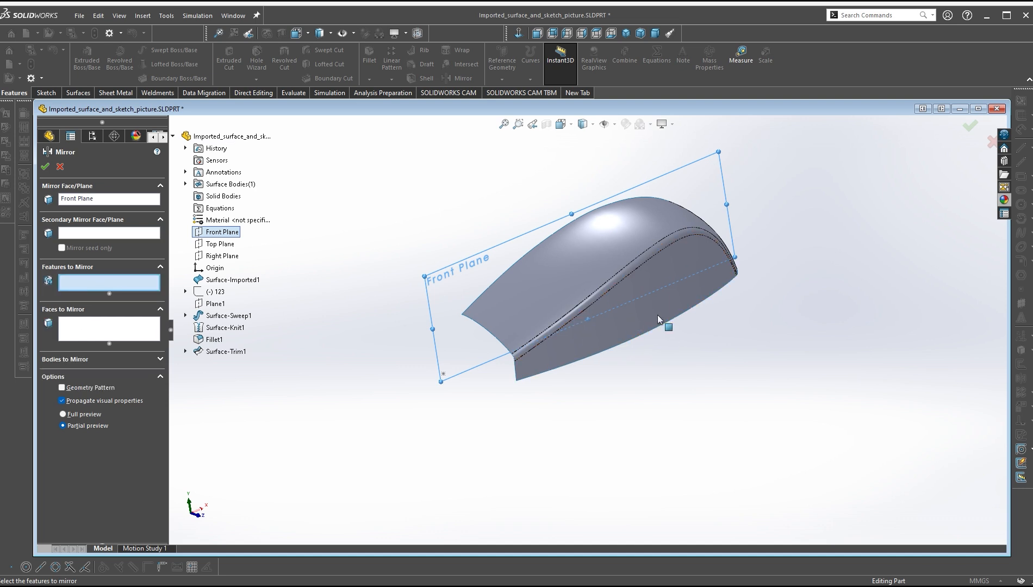
left_click(639, 262)
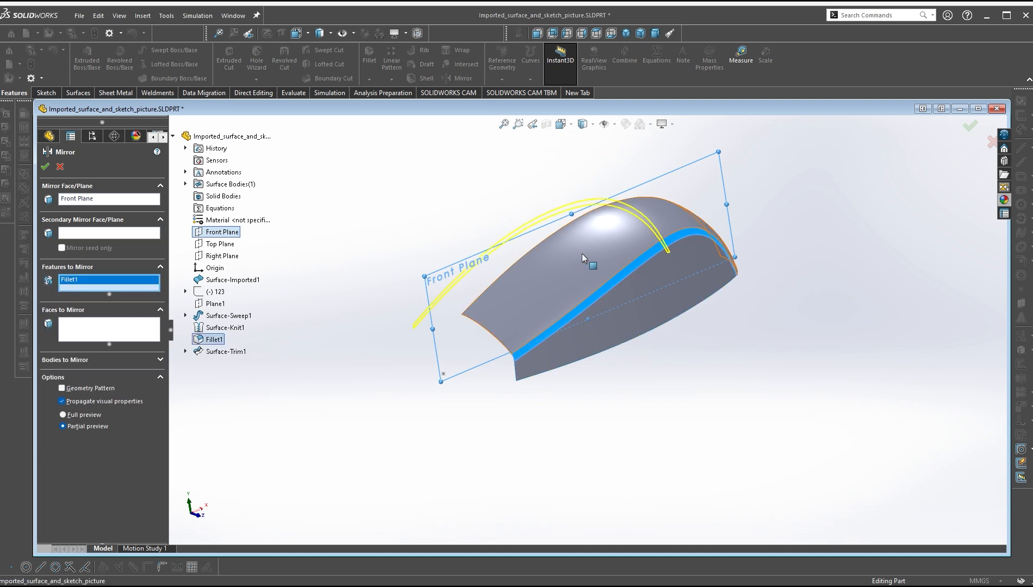
left_click(631, 270)
left_click(626, 268)
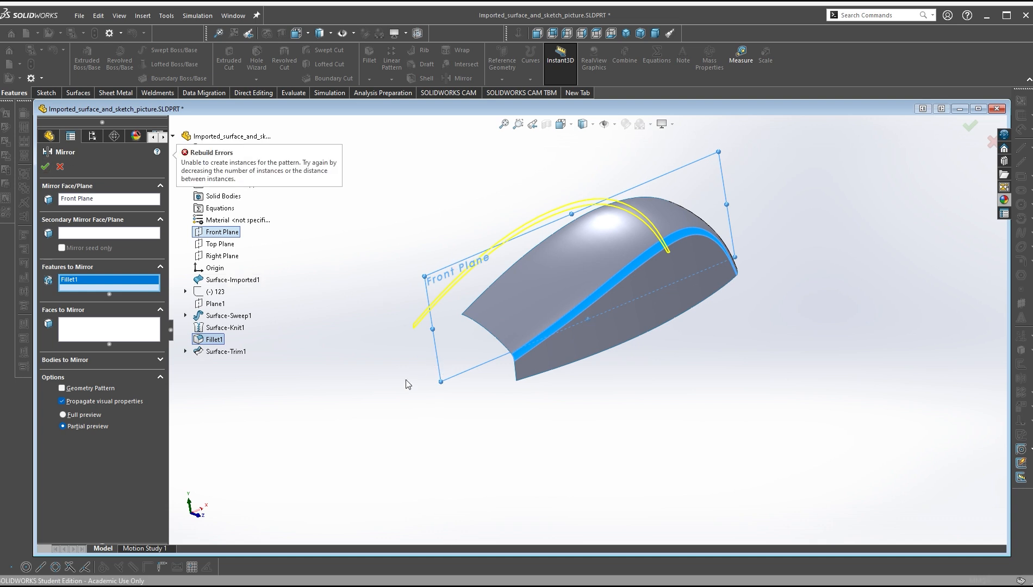
right_click(82, 285)
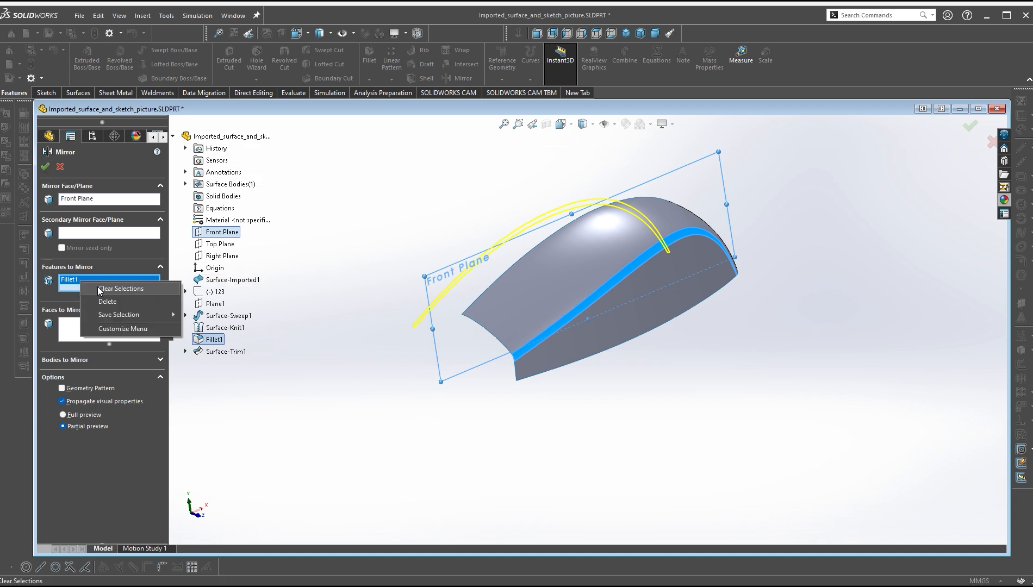
left_click(94, 289)
Mirror the Surface-Trim1 body about the Front Plane with Knit surfaces enabled
left_click(78, 360)
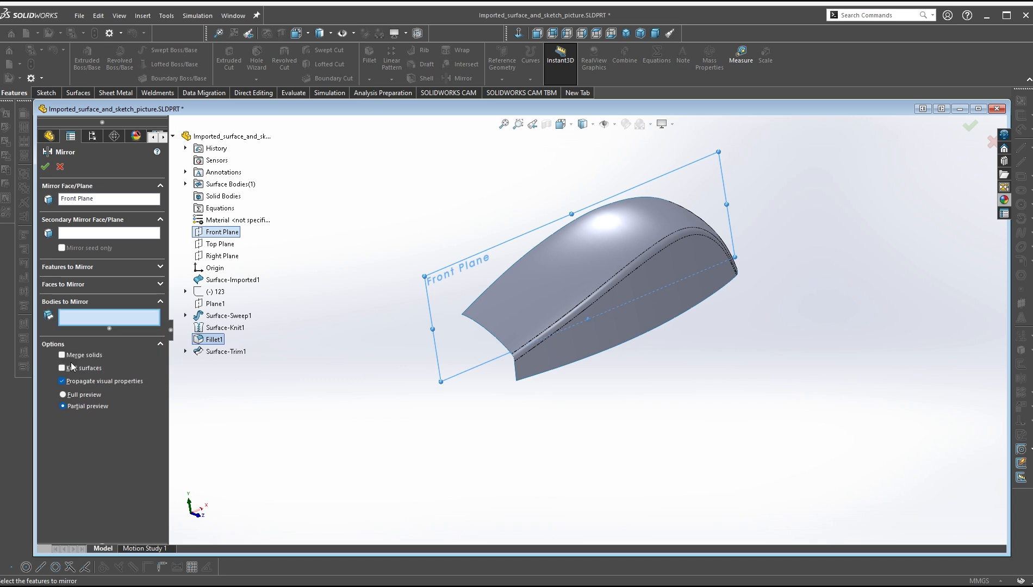
left_click(652, 230)
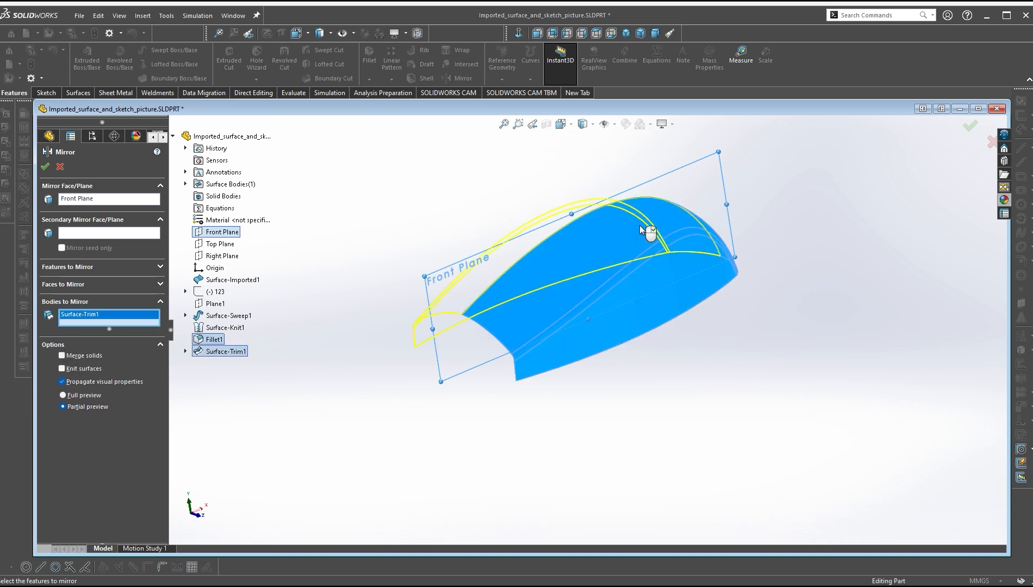
middle_click_drag(472, 345, 556, 400)
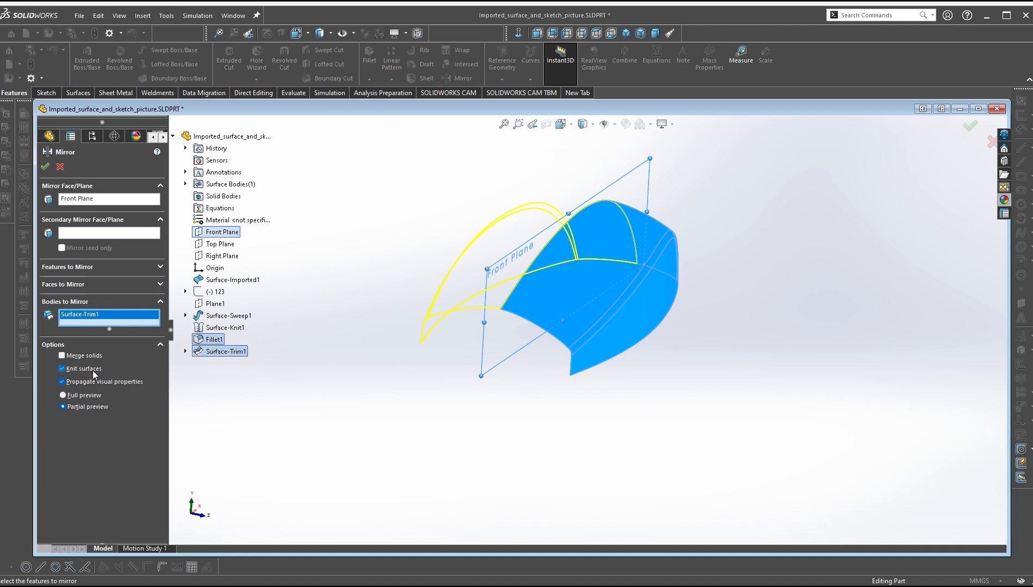
left_click(45, 167)
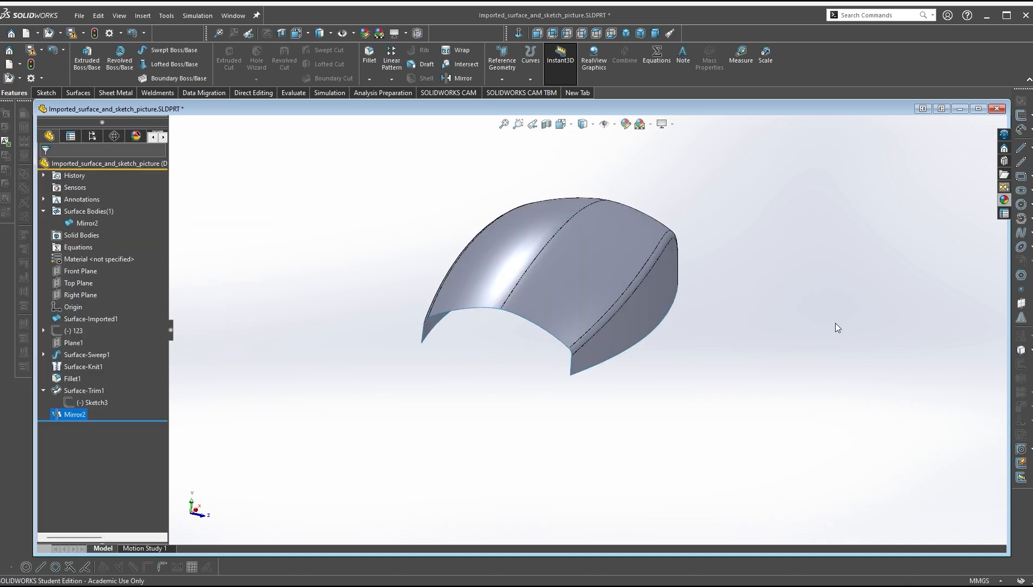
Switch to the sample exam PDF to compare the mirrored shell with the Question 4 images, and return to SOLIDWORKS
middle_click_drag(671, 360, 467, 321)
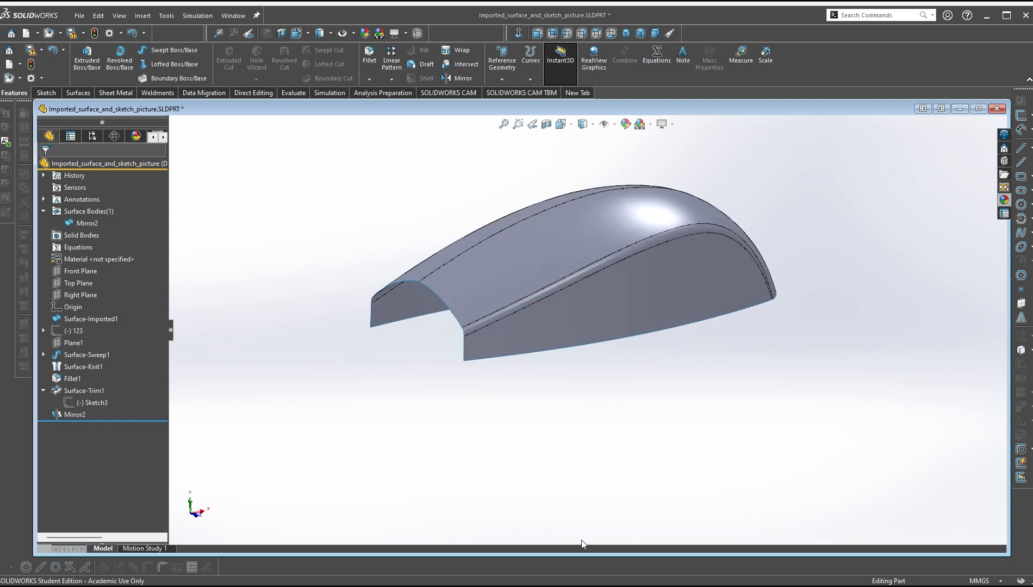
key("alt+Tab")
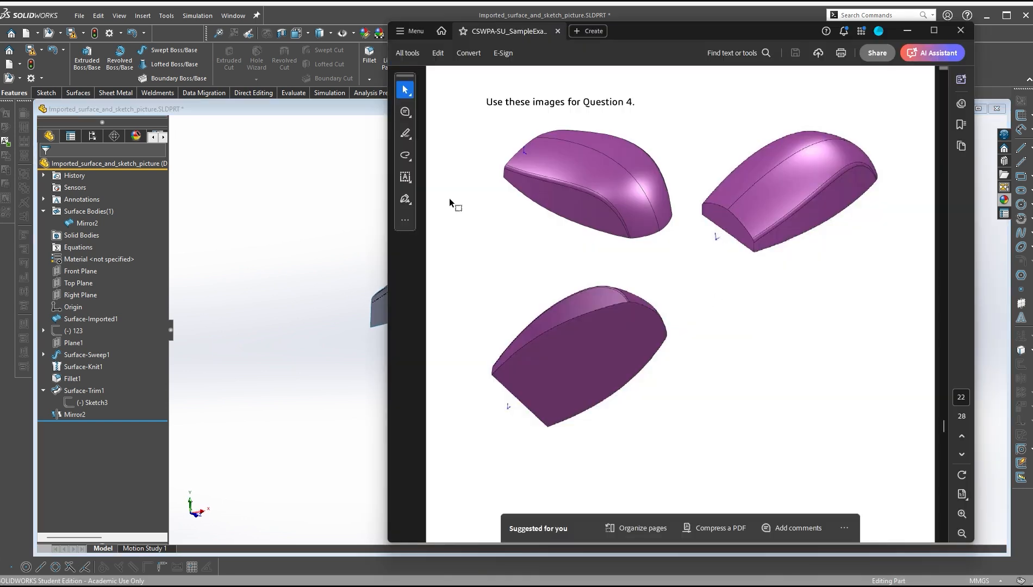
key("alt+Tab")
middle_click_drag(402, 327, 434, 352)
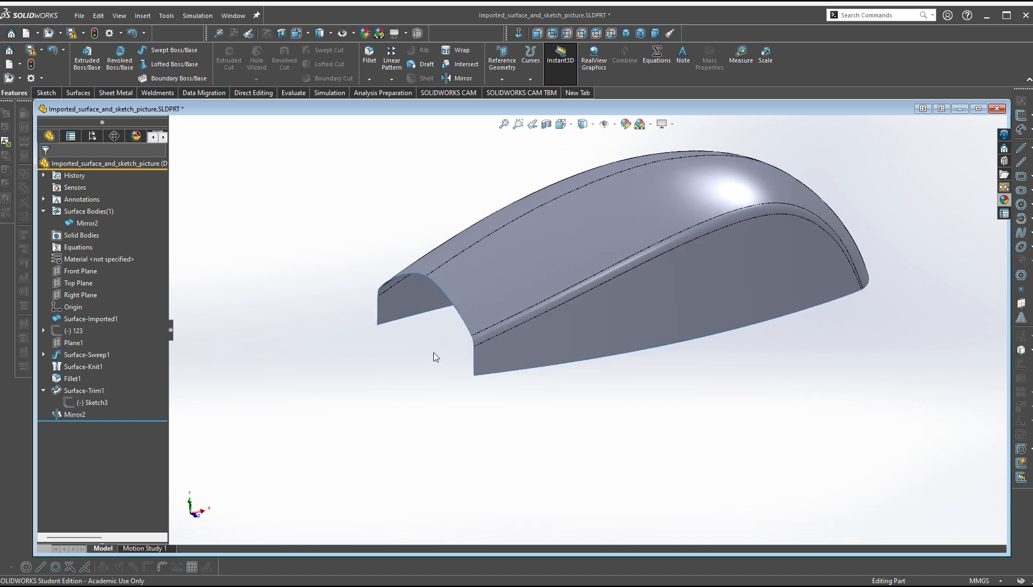
middle_click_drag(465, 303, 467, 353)
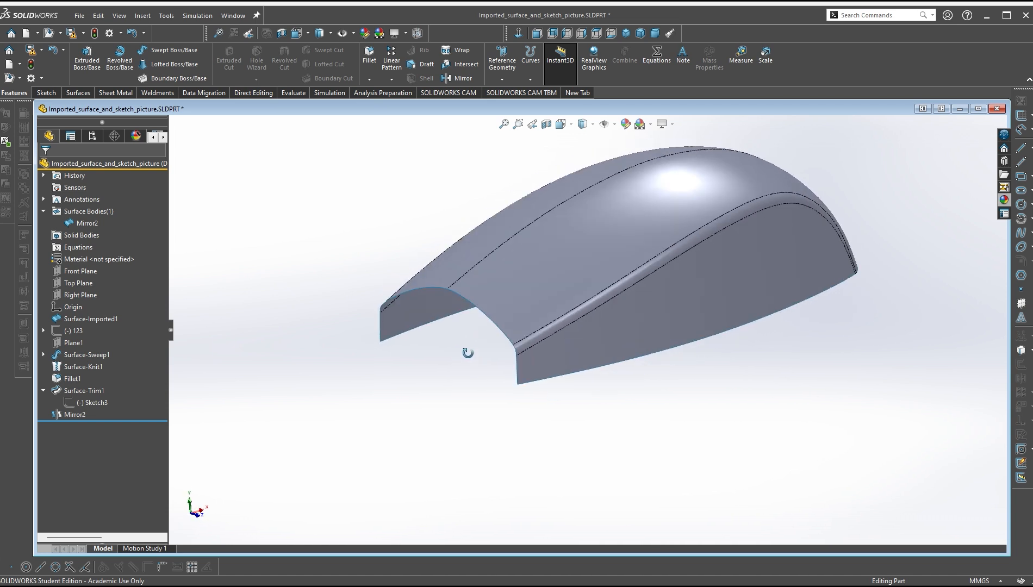
Sketch a line on the Top Plane joining the two lower corners of the trimmed open end, and exit the sketch
left_click(46, 93)
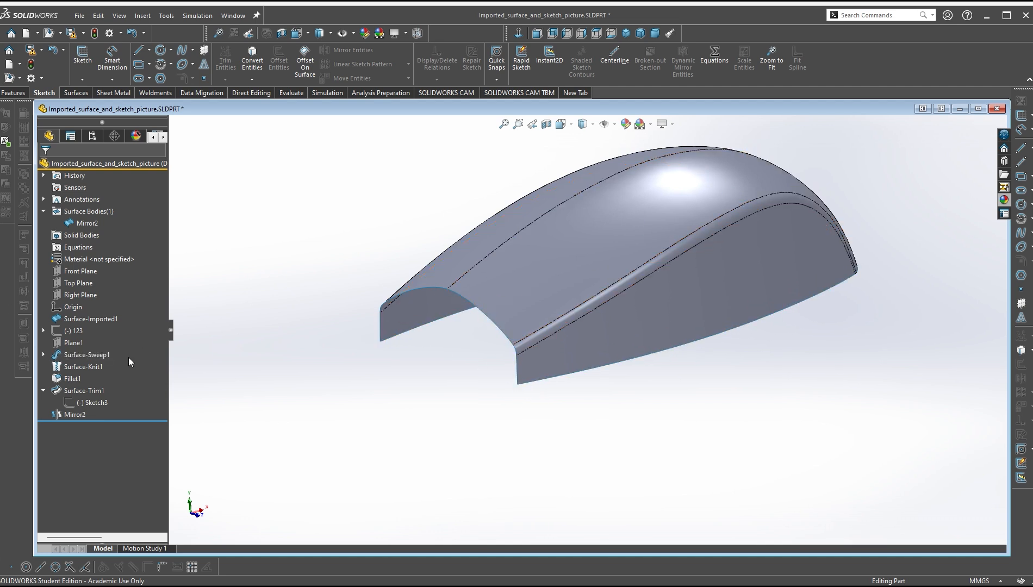
left_click(77, 284)
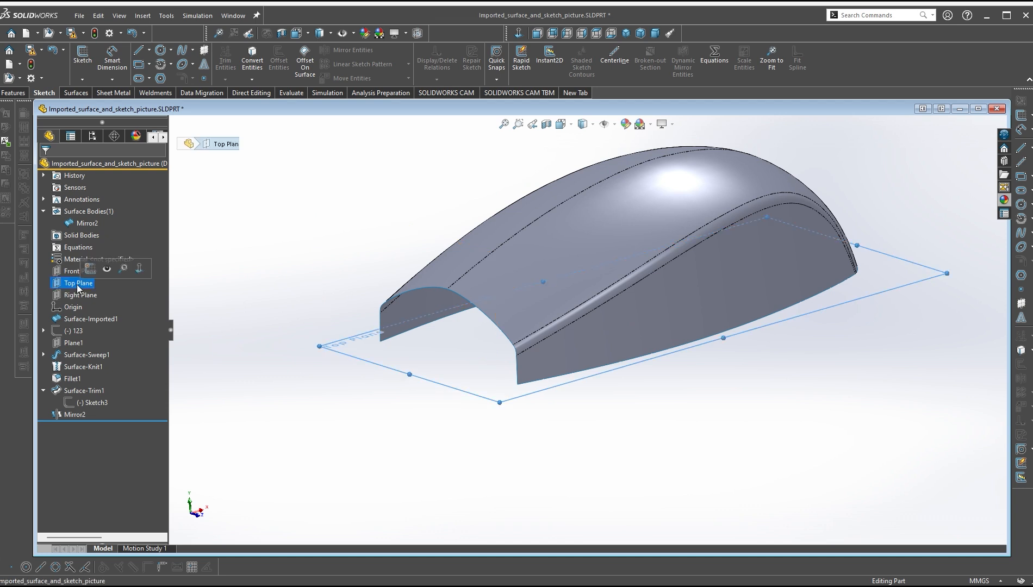
left_click(93, 270)
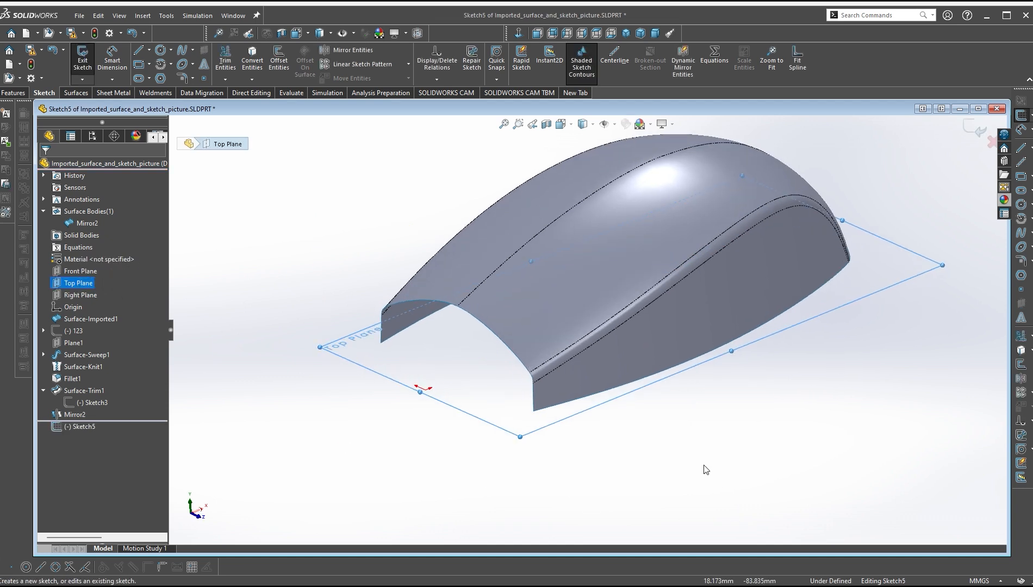
key("l")
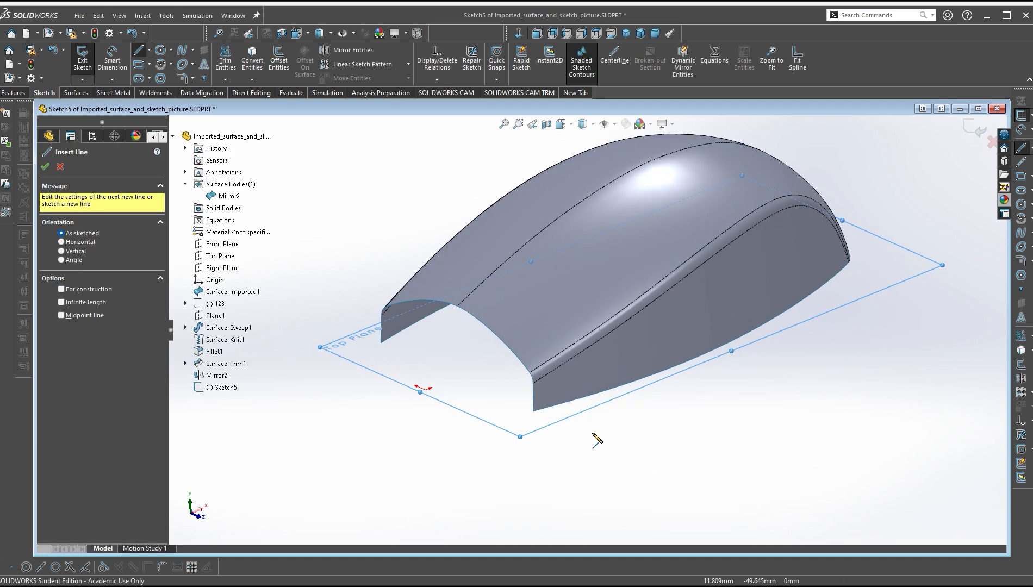
left_click(534, 410)
left_click(380, 343)
right_click(381, 344)
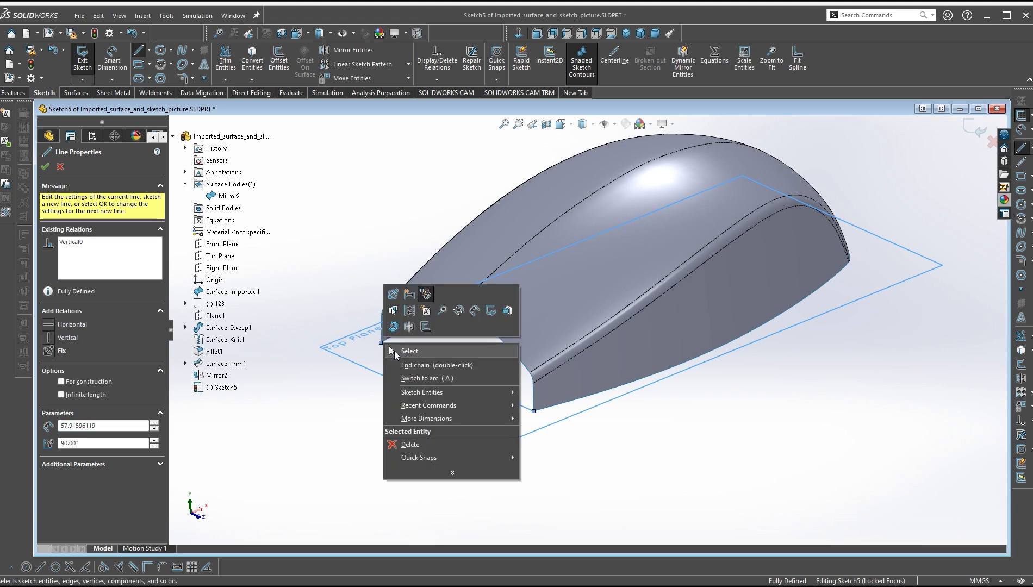
left_click(413, 352)
left_click(976, 128)
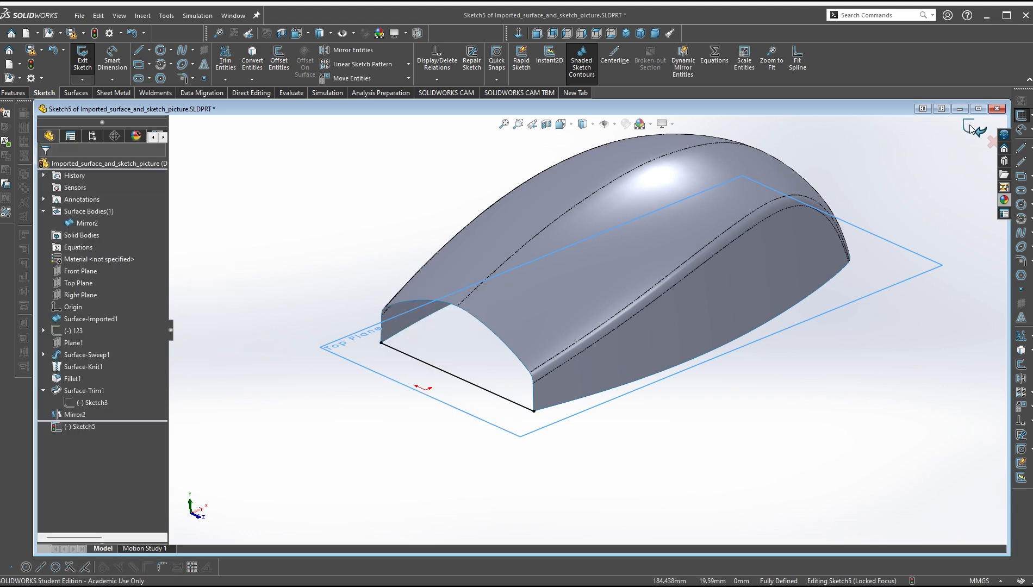
Try to close the mouse's trimmed end with a Filled Surface bounded by the Sketch5 line and the six end edges
left_click(83, 94)
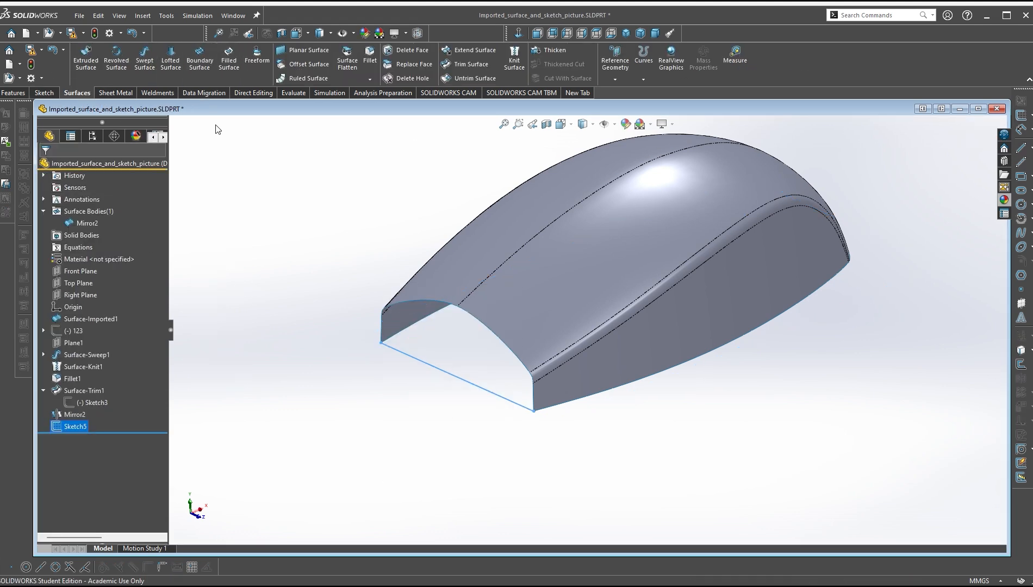
left_click(228, 60)
scroll(418, 419, "down", 3)
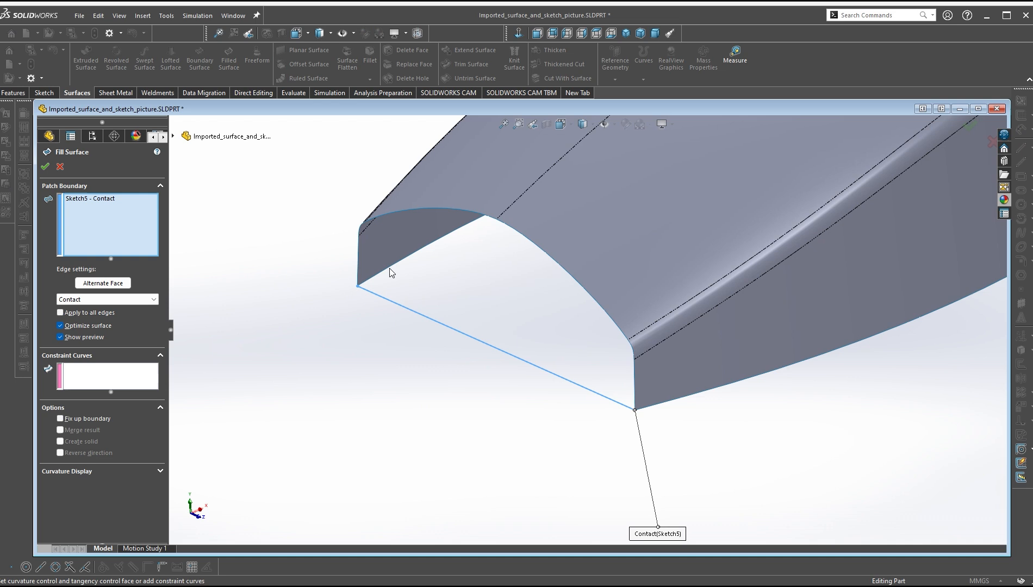
left_click(360, 248)
left_click(388, 215)
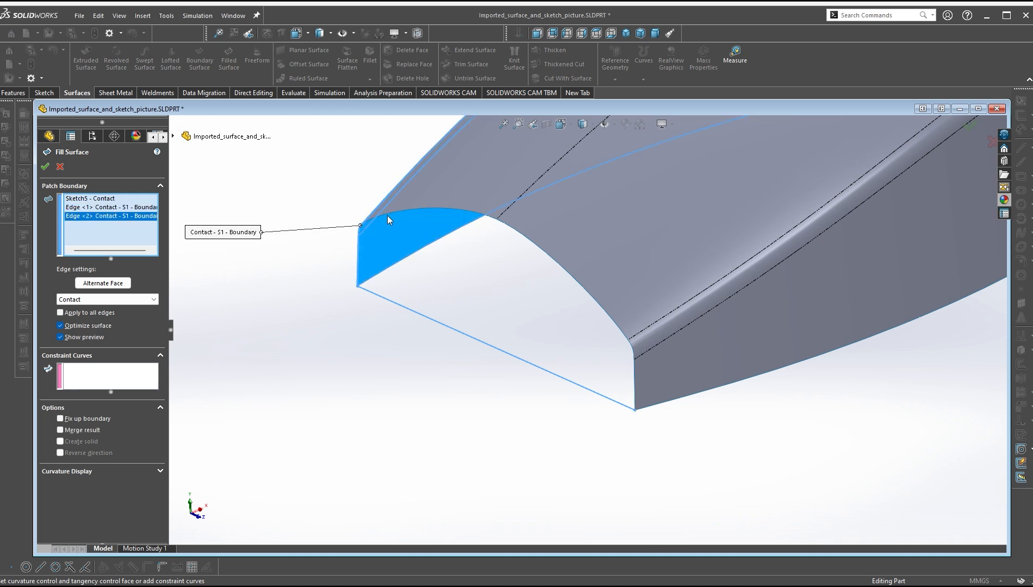
left_click(389, 212)
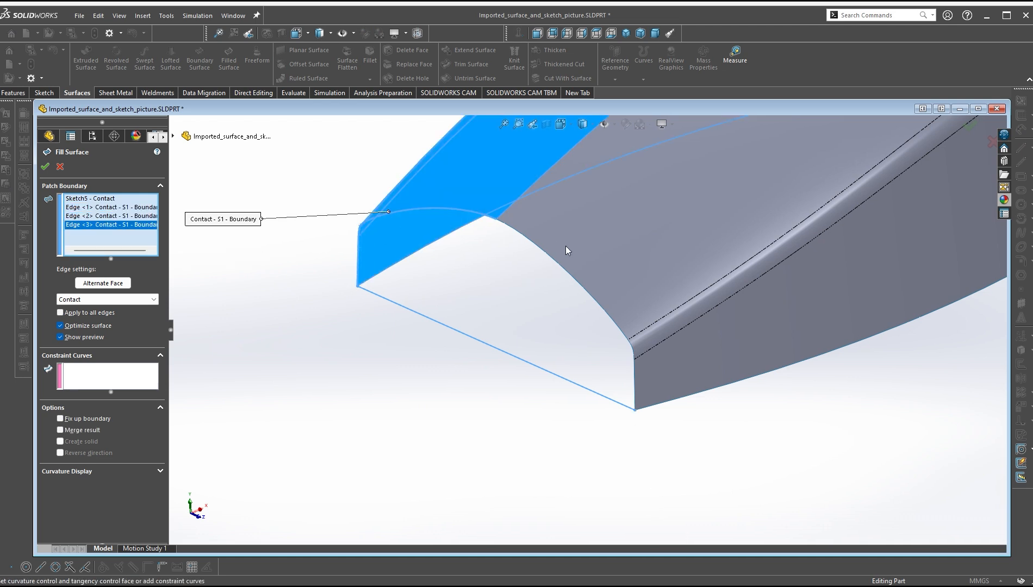
left_click(538, 244)
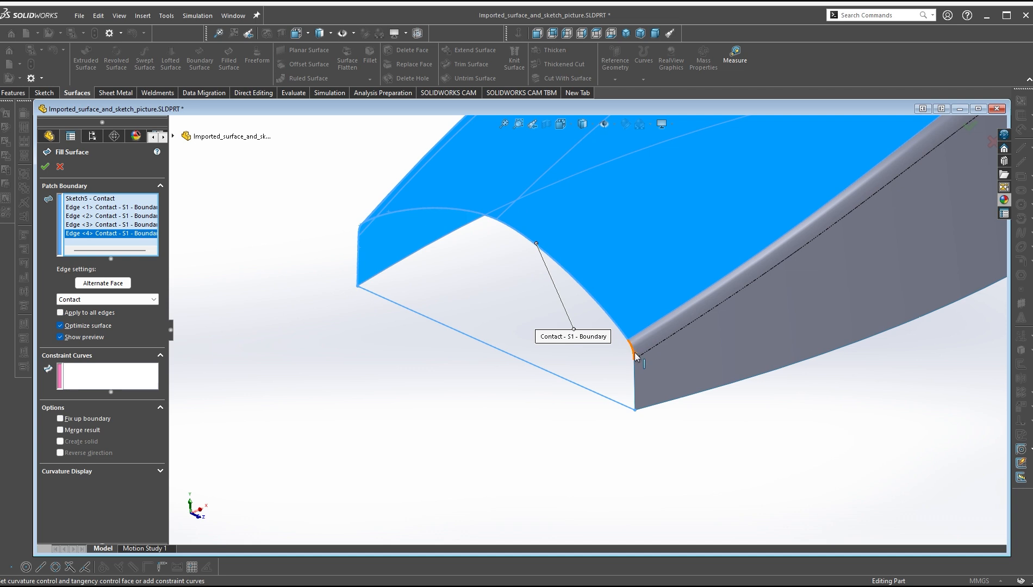
left_click(635, 356)
left_click(634, 387)
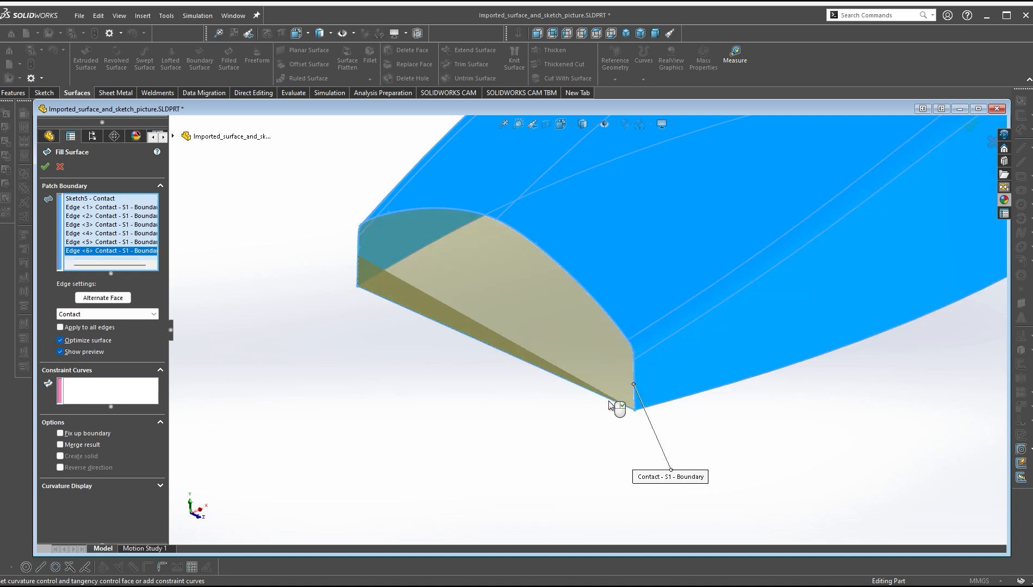
left_click(610, 401)
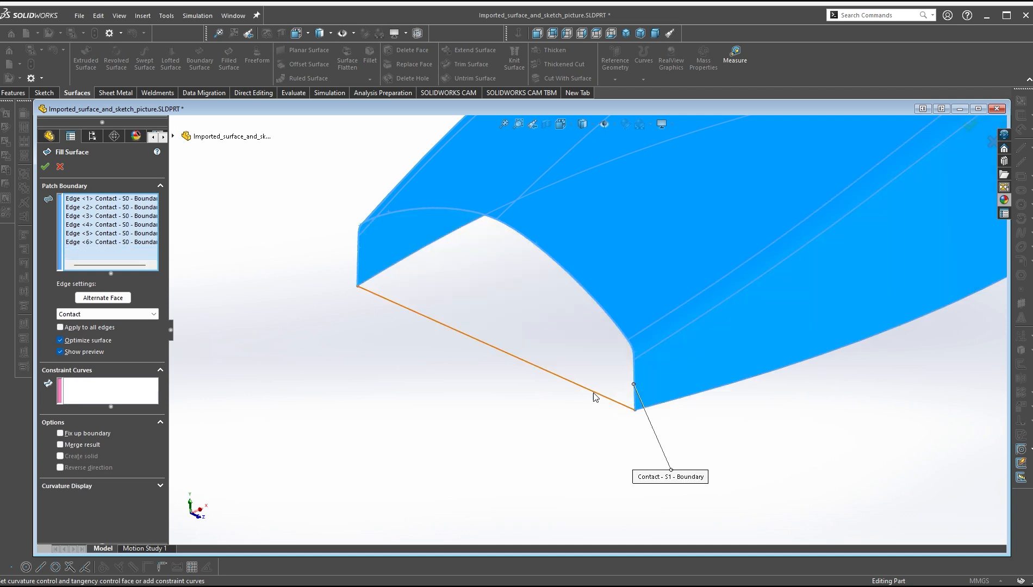
left_click(595, 397)
Inspect the fill preview across the trimmed end from several angles, and cancel the Filled Surface
mouse_move(560, 436)
middle_mouse_down()
mouse_move(450, 281)
mouse_move(370, 252)
mouse_move(583, 433)
mouse_move(593, 346)
mouse_move(366, 307)
middle_mouse_up()
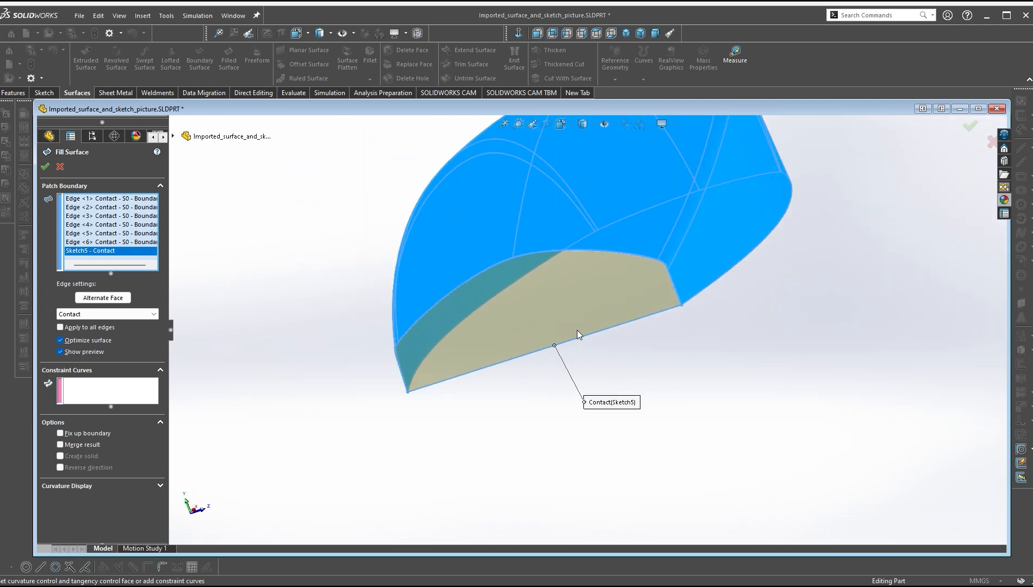
middle_click_drag(577, 330, 650, 336)
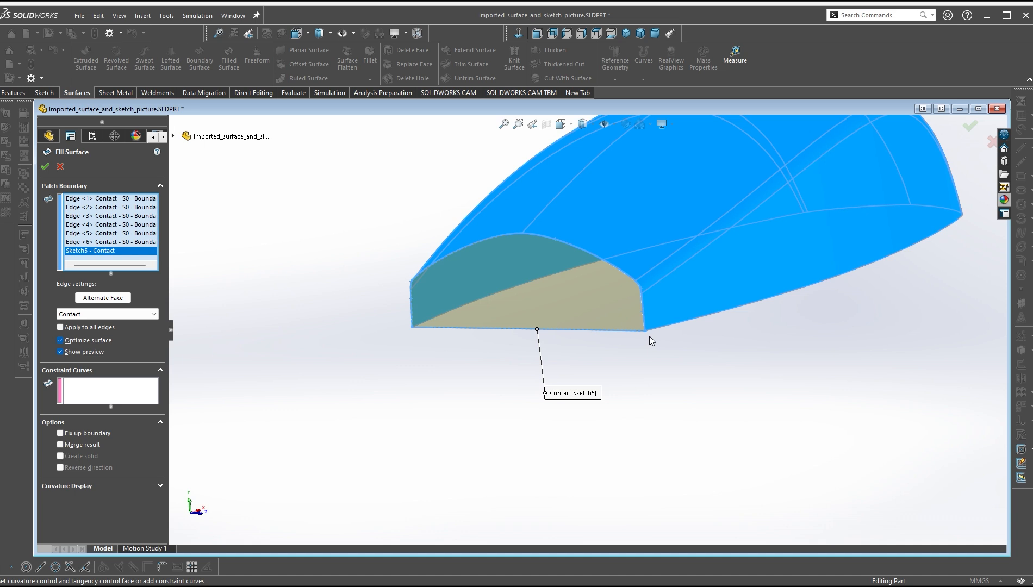
scroll(713, 253, "up", 2)
scroll(625, 321, "up", 1)
scroll(617, 291, "down", 1)
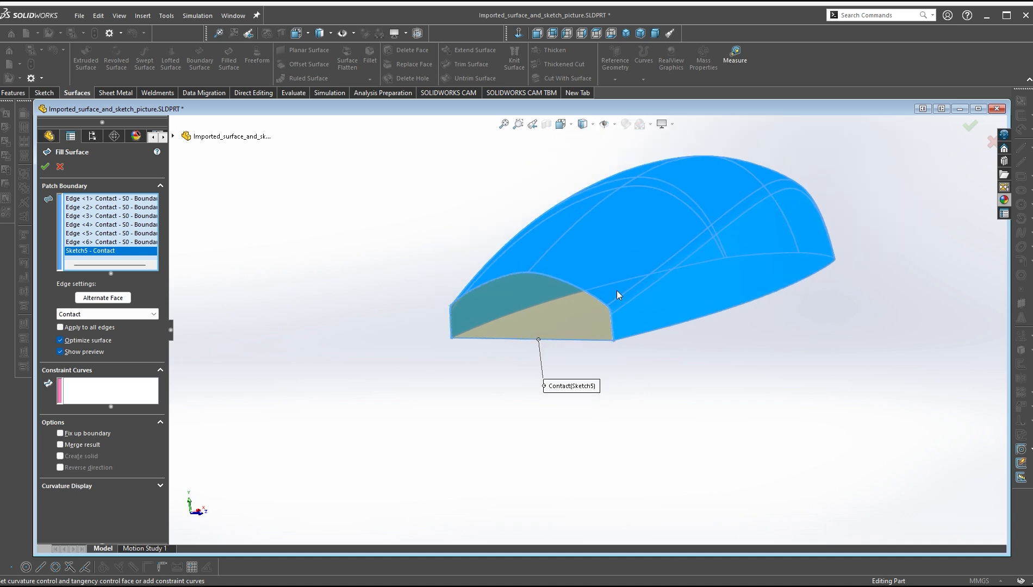
left_click(60, 167)
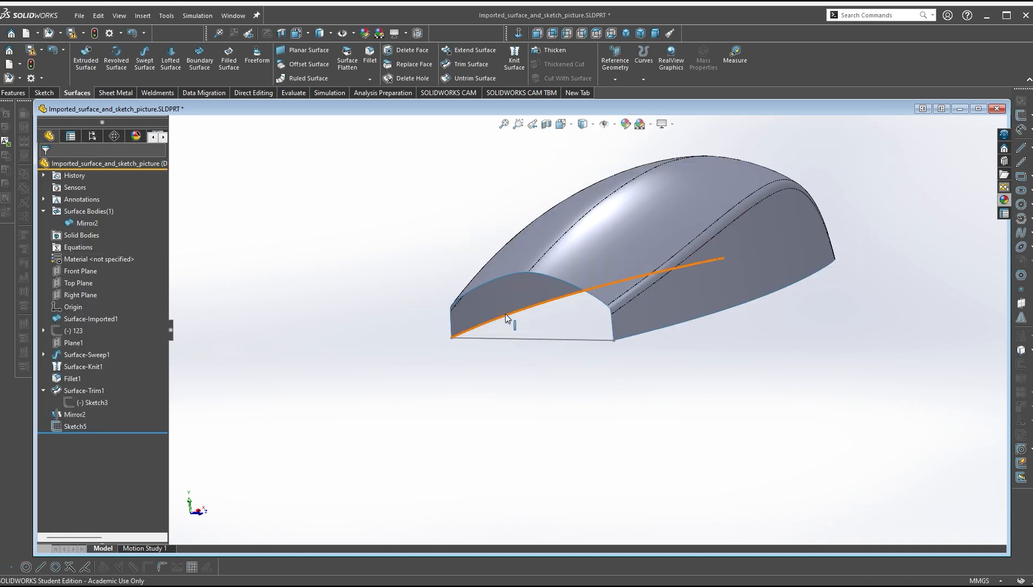
Roll the feature history back to before Sketch5 and start a 3D sketch
scroll(483, 349, "down", 4)
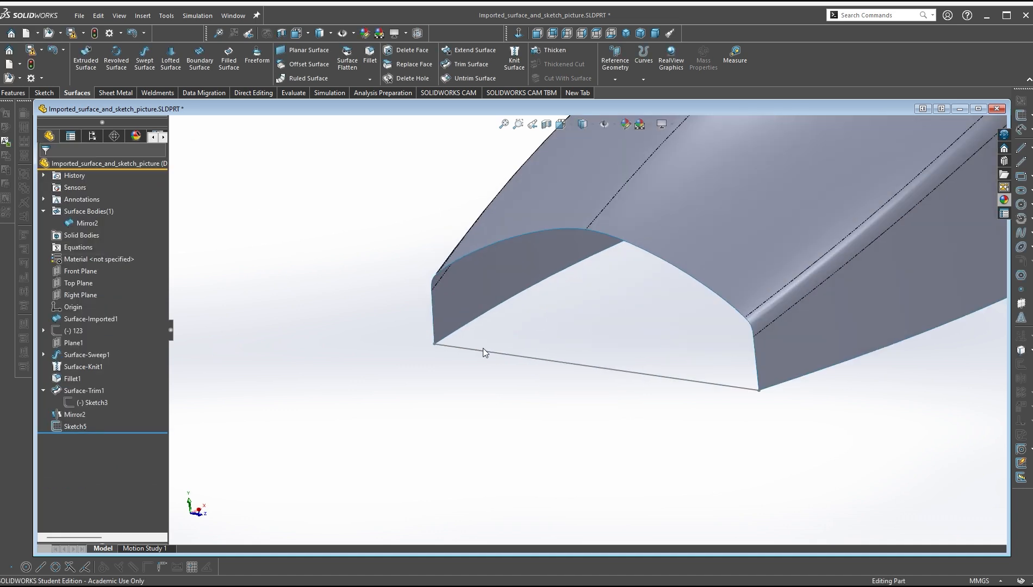
left_click(75, 426)
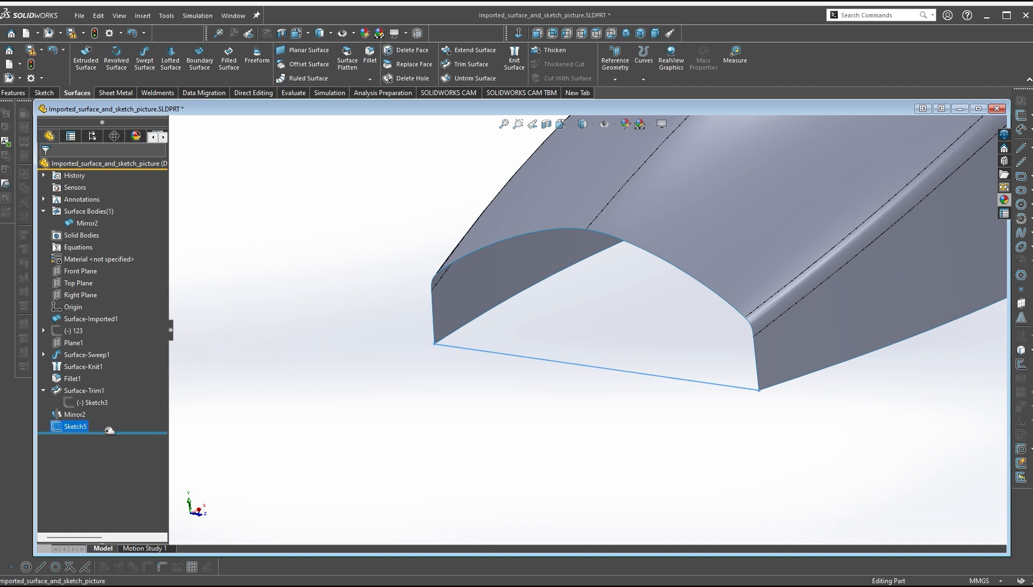
left_click_drag(87, 434, 87, 418)
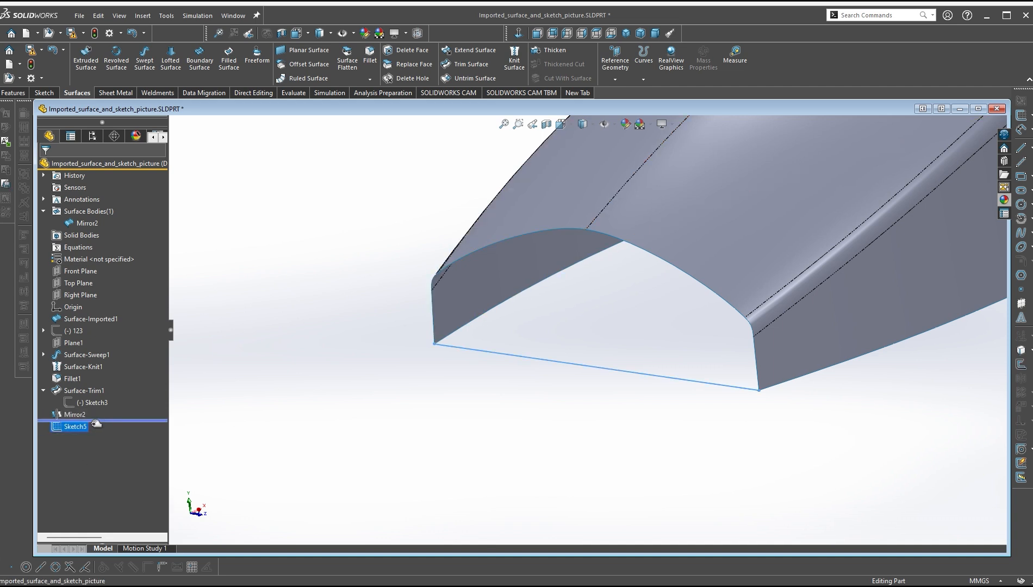
scroll(574, 352, "up", 2)
scroll(538, 332, "down", 2)
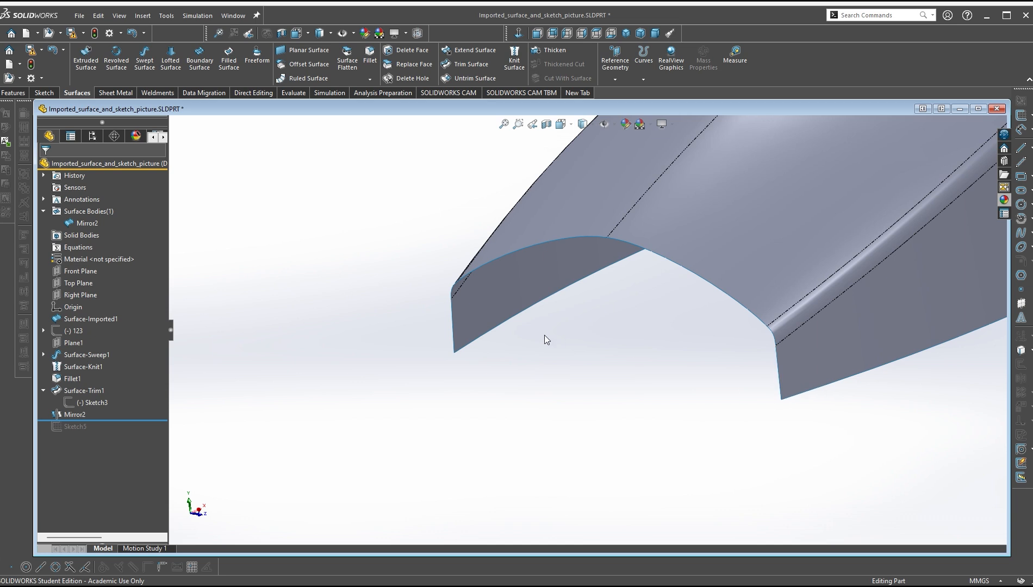
left_click(41, 93)
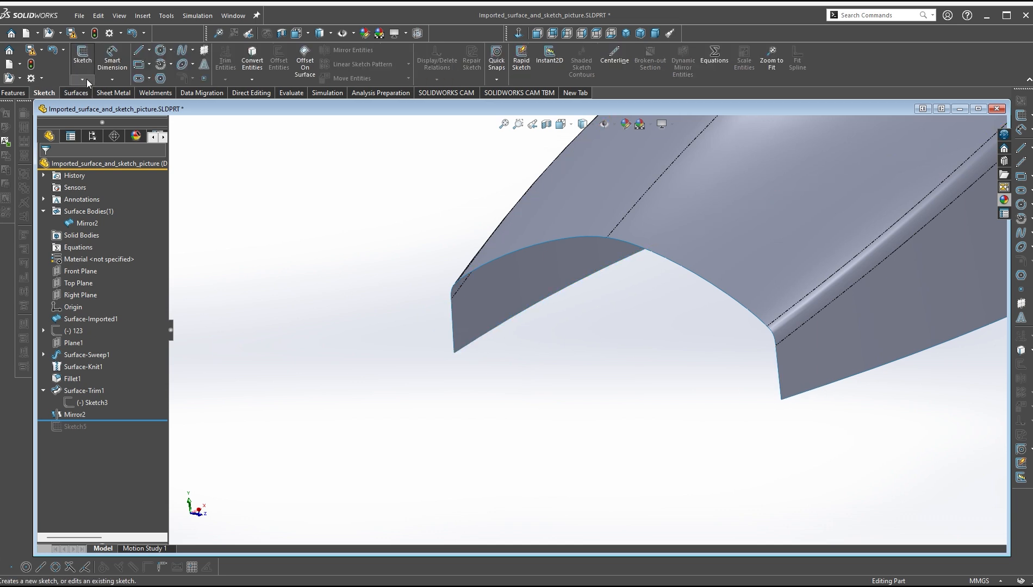
left_click(86, 79)
left_click(115, 105)
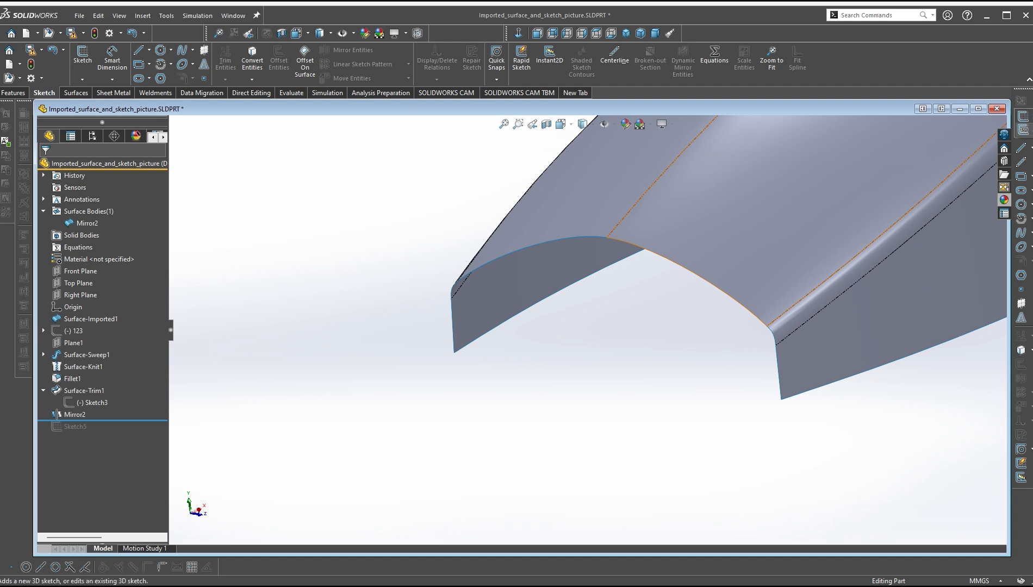
left_click(1022, 130)
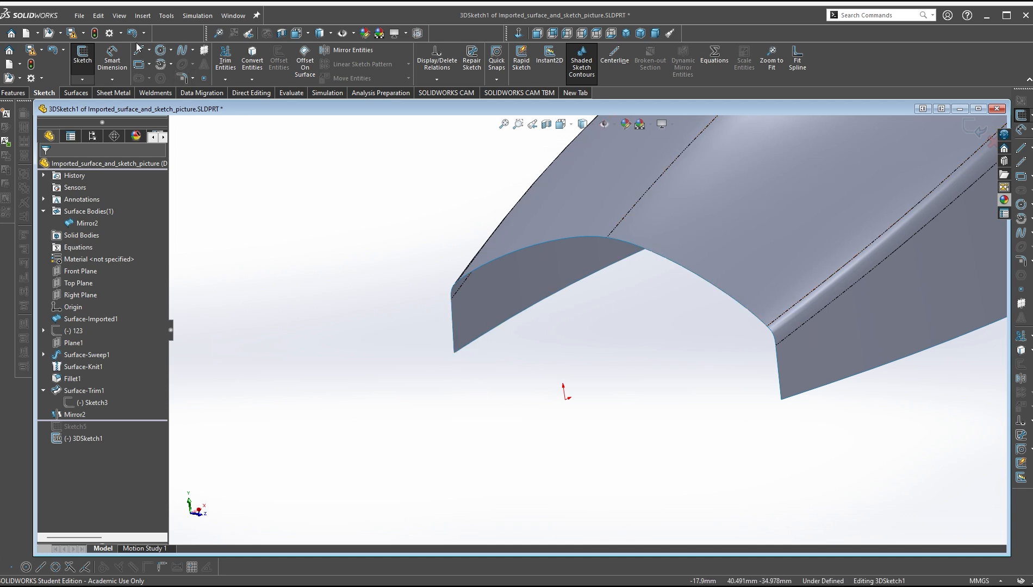
left_click(655, 156)
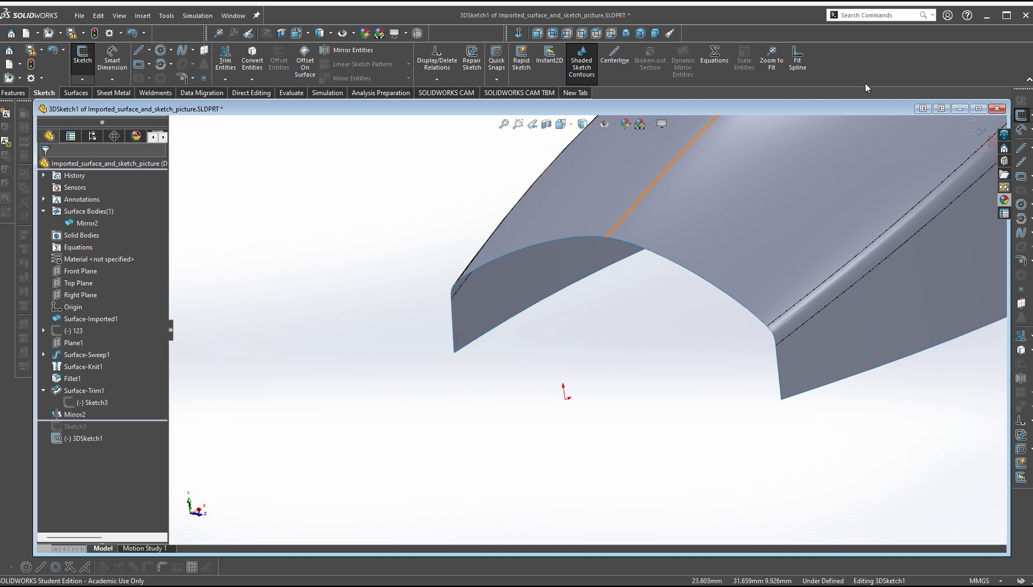
Set up a Fit Spline along the six edges of the mouse's trimmed end, with the closed-spline option off
left_click(798, 57)
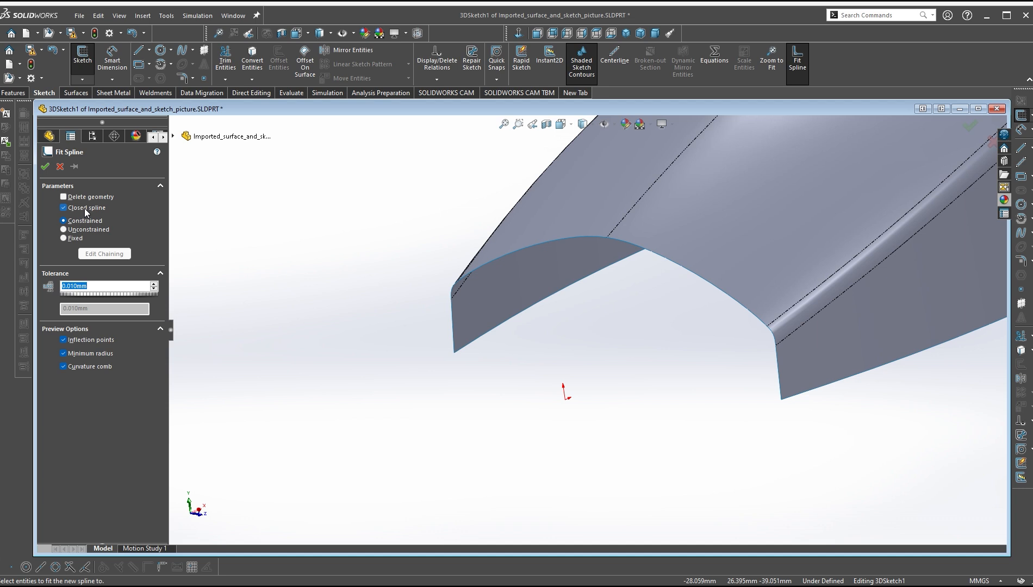
left_click(453, 330)
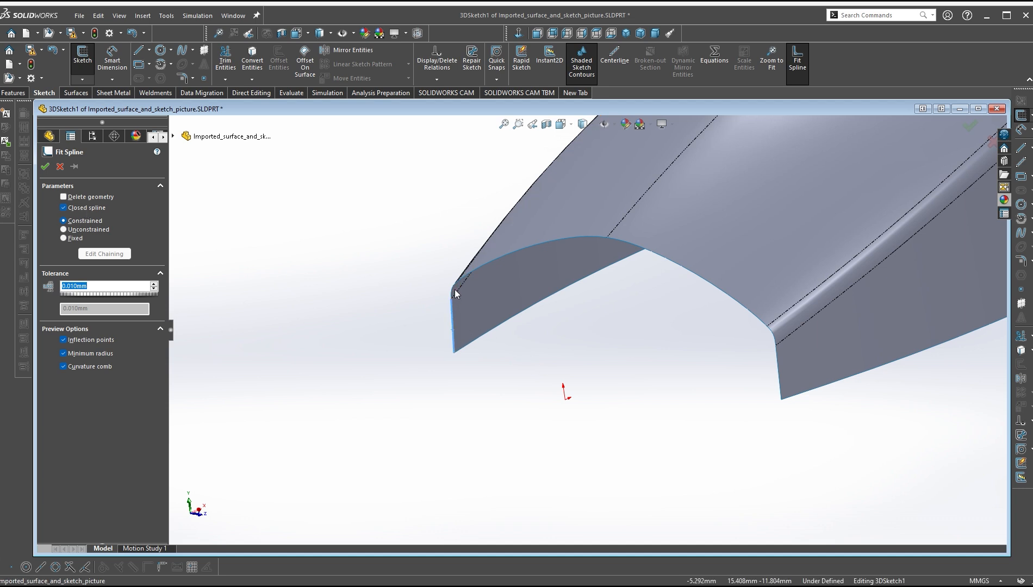
left_click(454, 291)
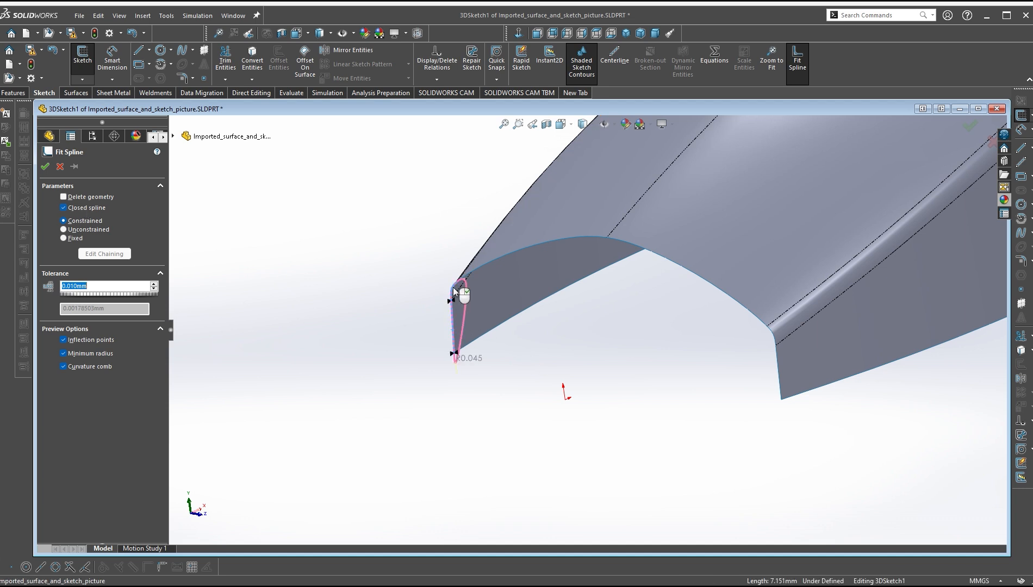
left_click(483, 265)
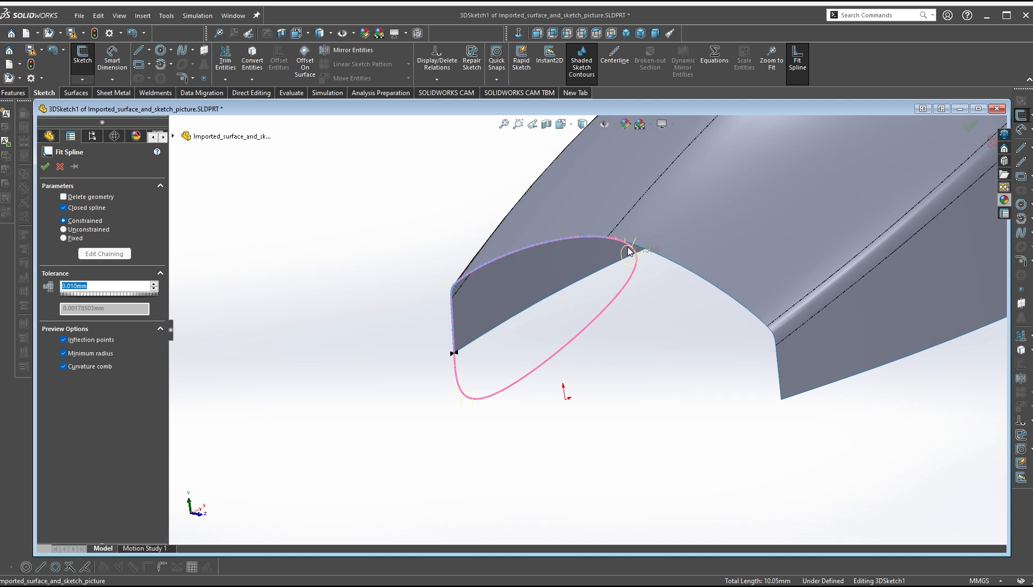
left_click(692, 273)
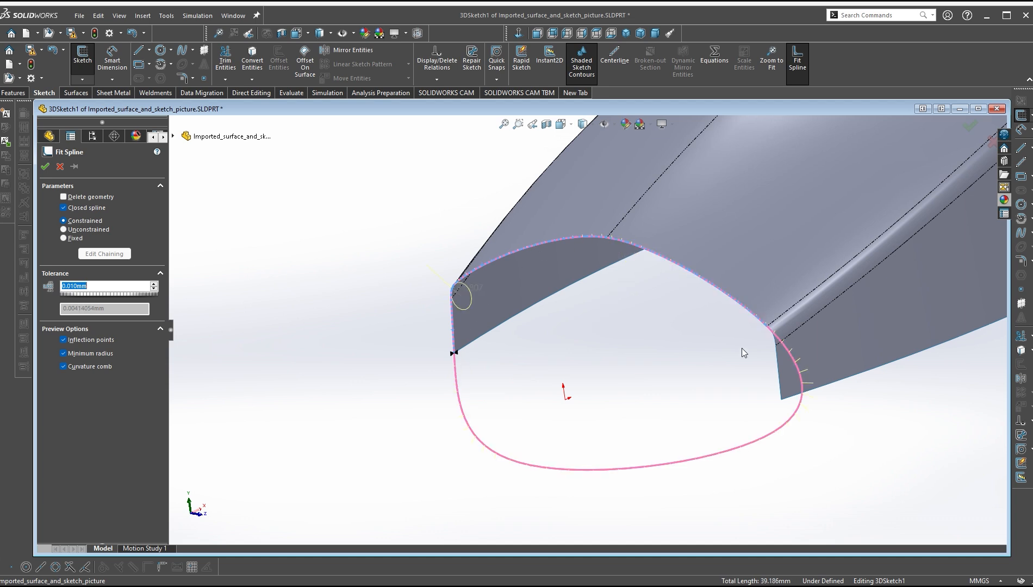
left_click(776, 344)
left_click(781, 393)
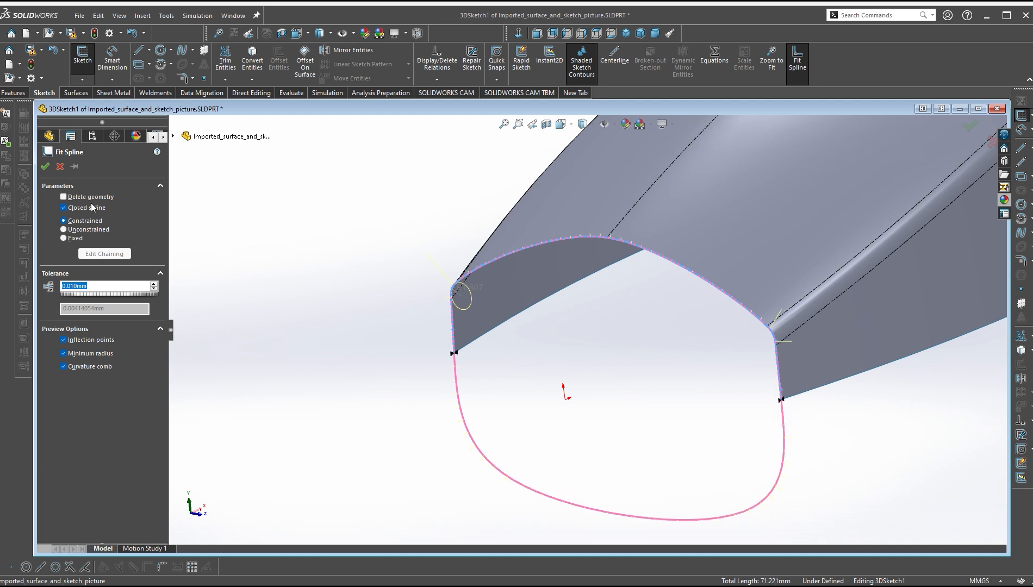
left_click(64, 209)
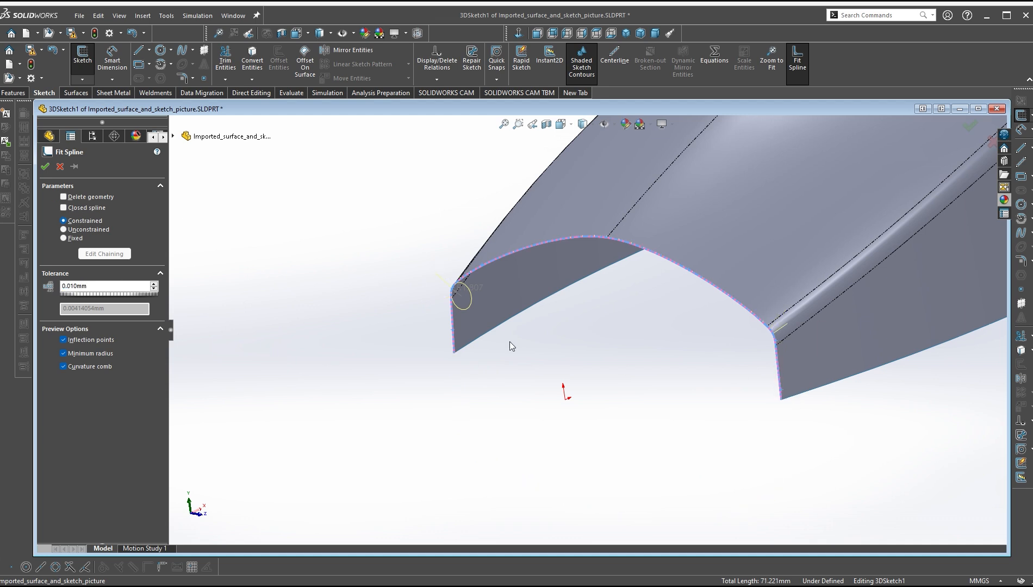
Check the spline preview around both filleted corners of the open end, accept the Fit Spline, and exit the 3D sketch
scroll(772, 328, "down", 3)
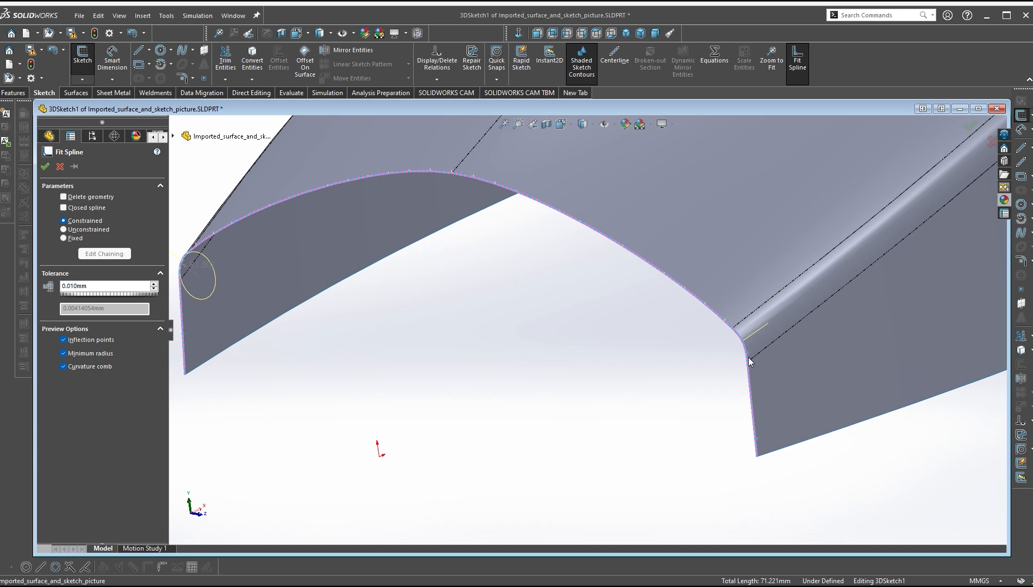
scroll(749, 358, "down", 2)
scroll(614, 330, "up", 4)
middle_click_drag(422, 339, 631, 251)
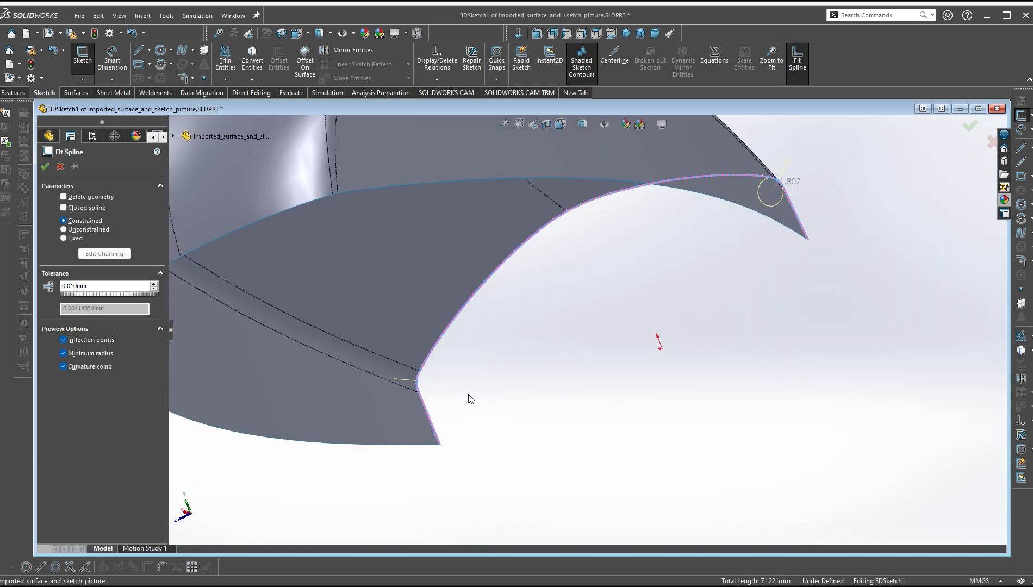
middle_click_drag(642, 329, 761, 268)
scroll(761, 266, "down", 2)
left_click(971, 126)
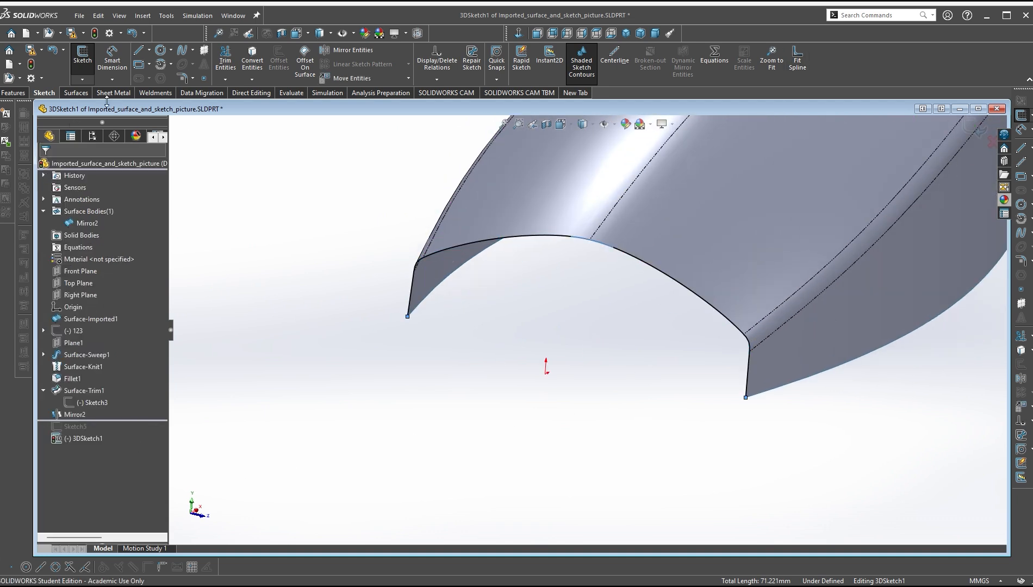
left_click(32, 65)
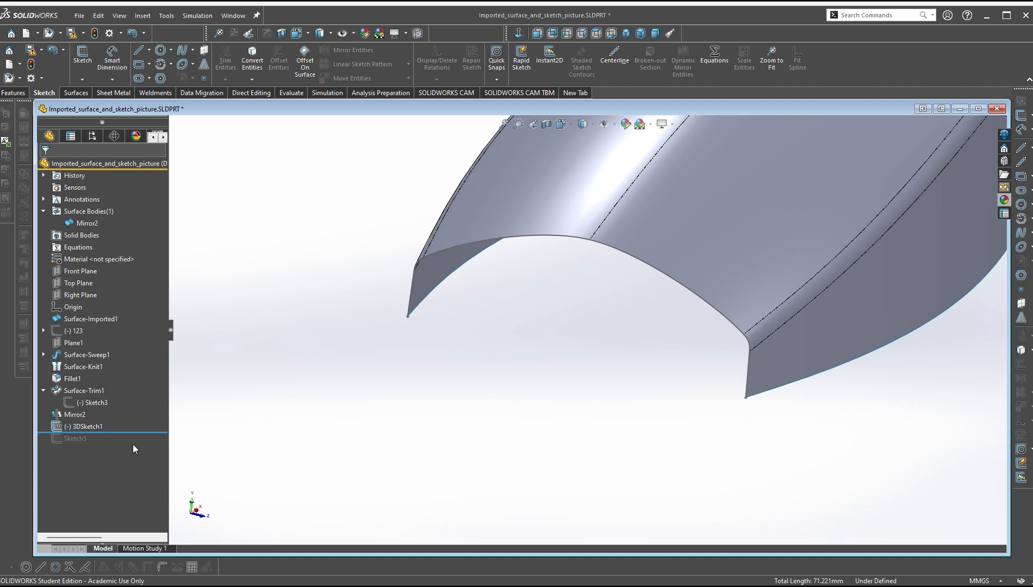
Roll the history forward past Sketch5 and close the open end with a Filled Surface bounded by 3DSketch1 and Sketch5, using Contact
left_click_drag(137, 432, 119, 445)
scroll(729, 412, "up", 2)
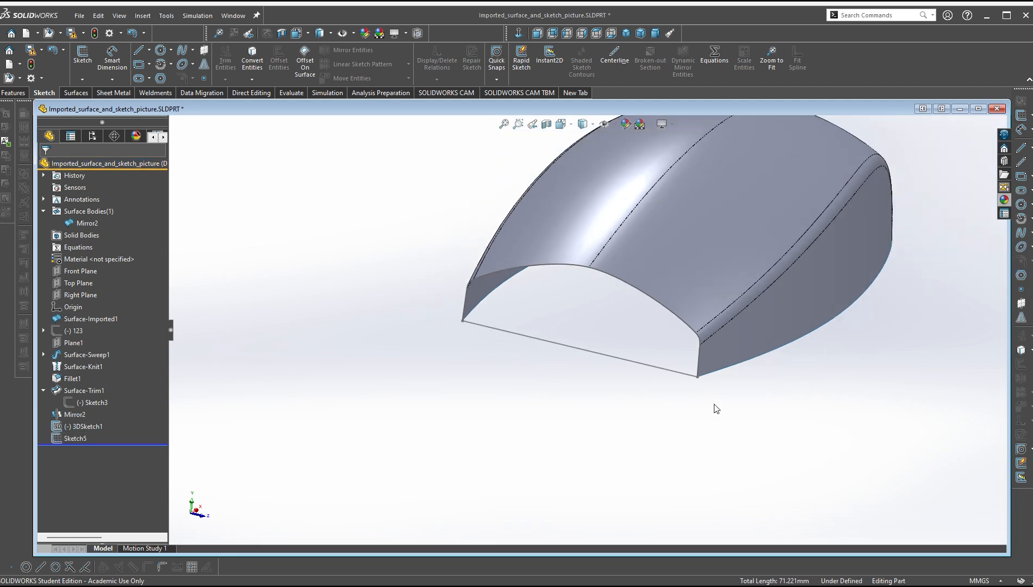
middle_click_drag(714, 405, 699, 406)
left_click(98, 427)
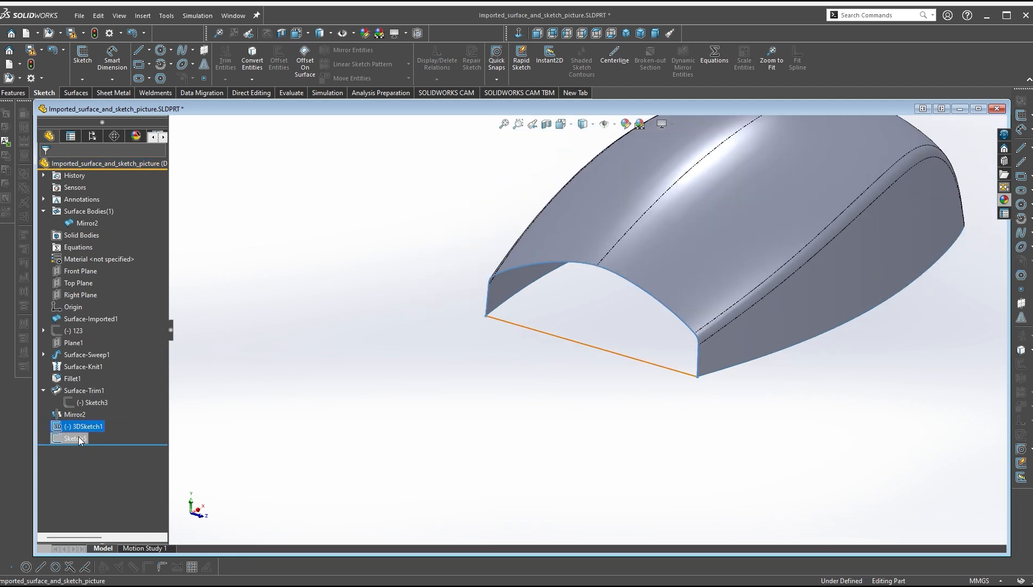
left_click(78, 437, "ctrl")
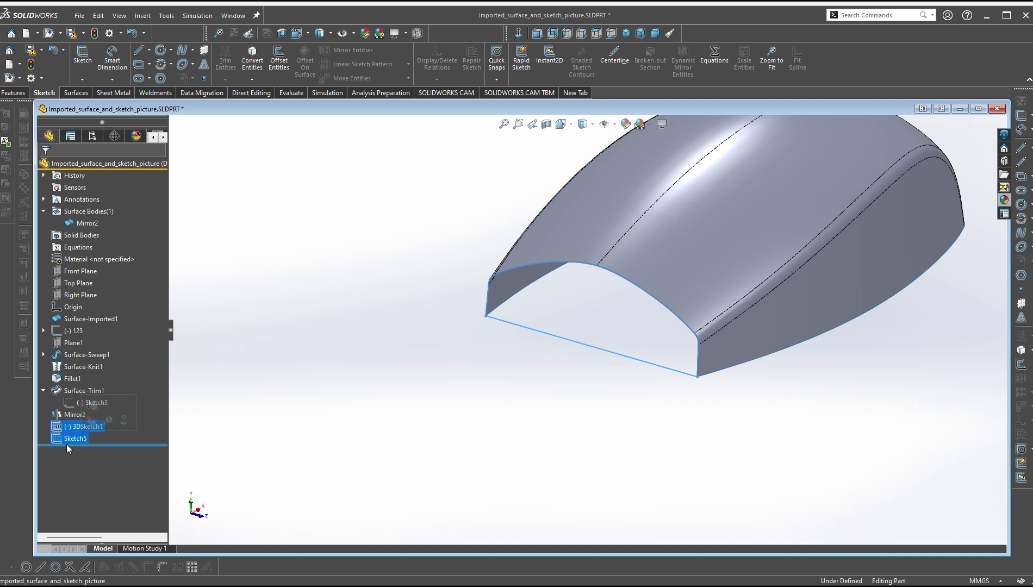
scroll(723, 395, "down", 2)
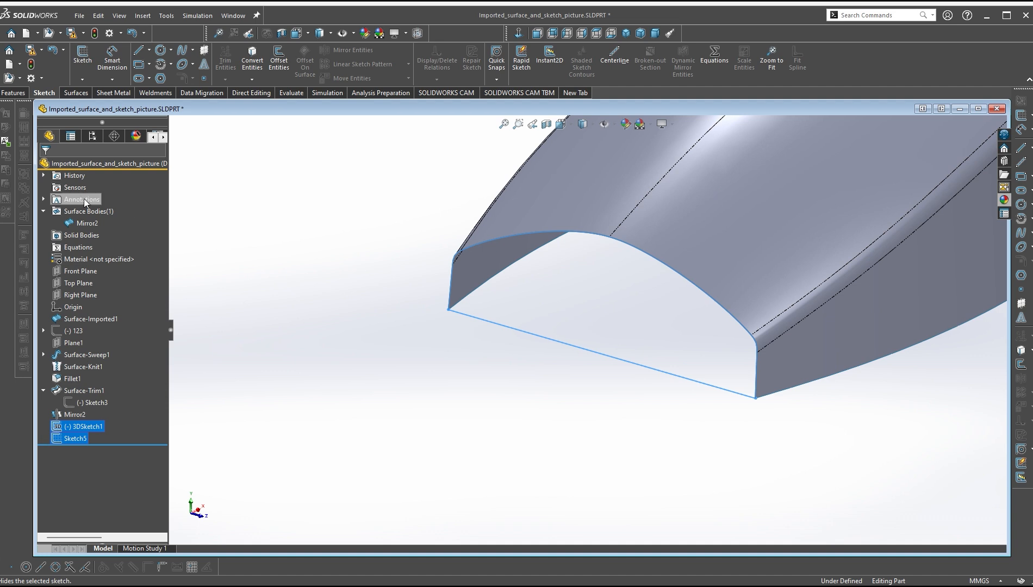
left_click(74, 94)
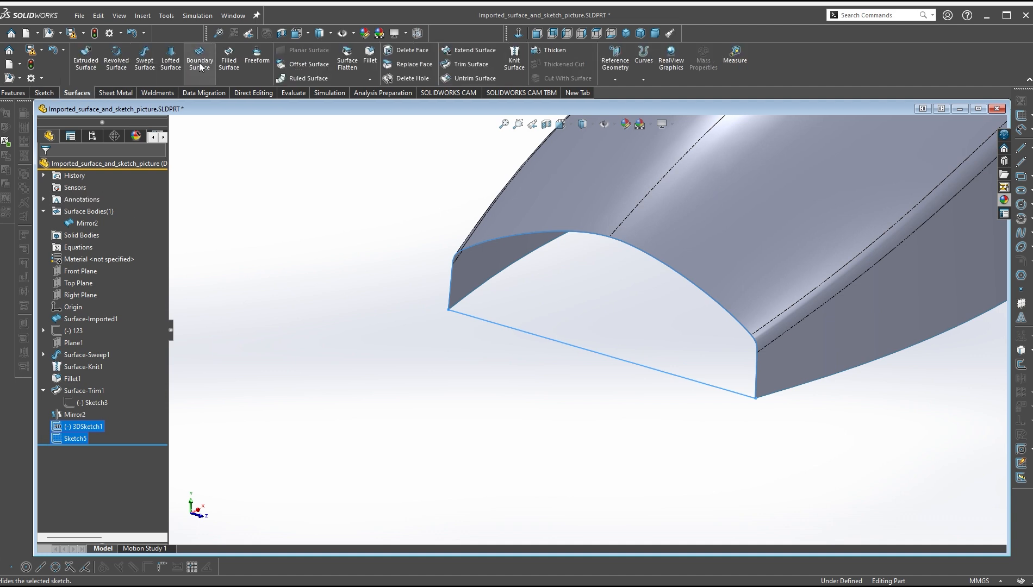
left_click(228, 60)
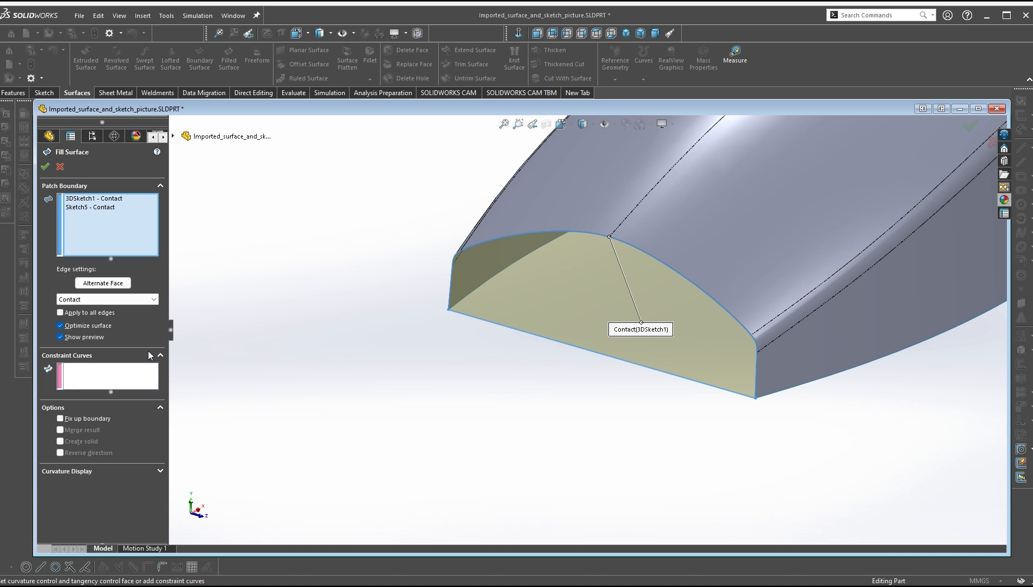
left_click(45, 166)
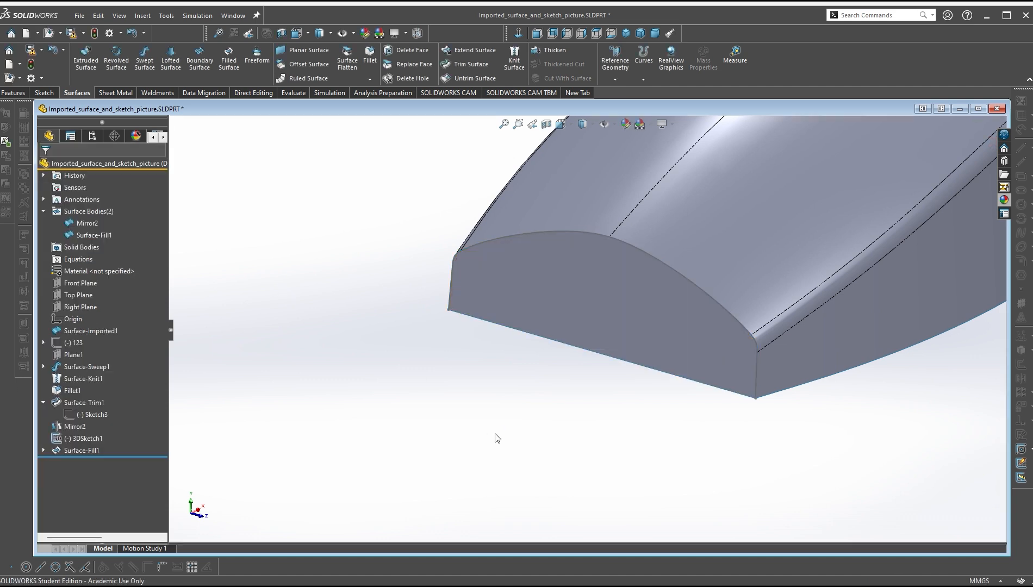
Show the curvature display on the model and examine the filled end face, top, fillet and side surfaces from several angles
mouse_move(797, 440)
middle_mouse_down()
mouse_move(771, 449)
mouse_move(722, 408)
mouse_move(784, 383)
mouse_move(800, 439)
middle_mouse_up()
scroll(768, 446, "up", 2)
middle_click_drag(520, 445, 440, 356)
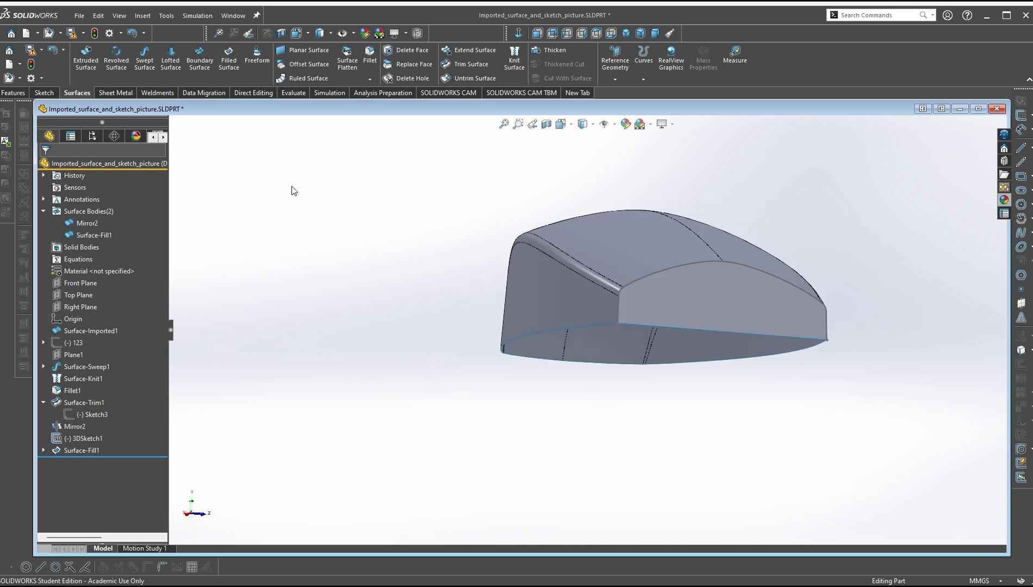
left_click(293, 93)
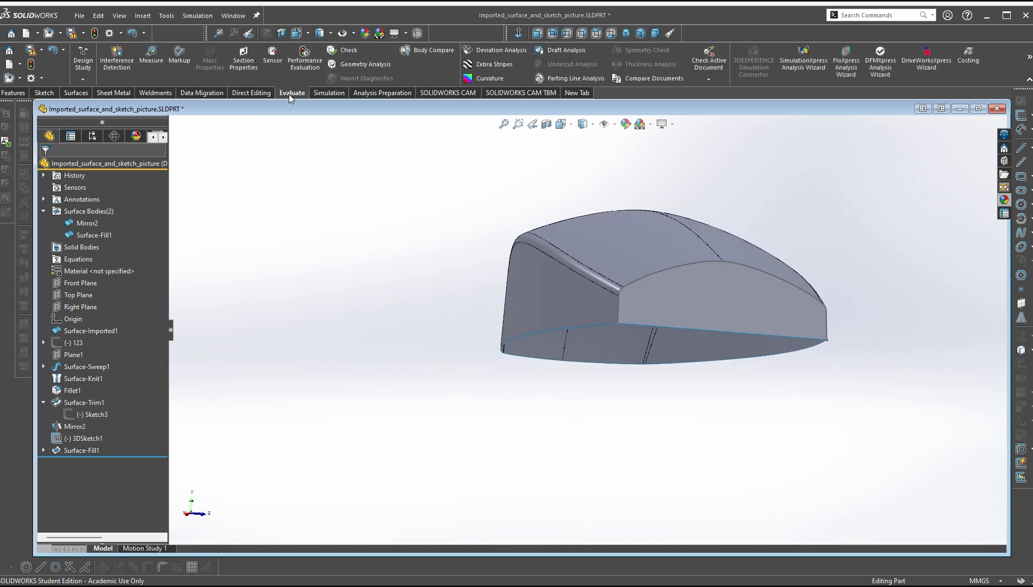
left_click(490, 78)
middle_click_drag(522, 353, 728, 279)
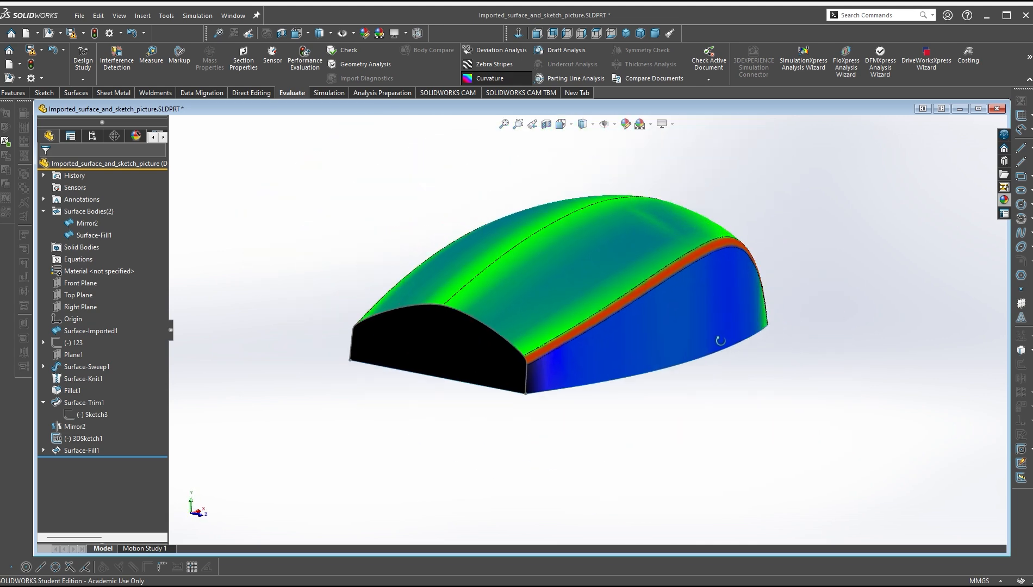
scroll(427, 353, "down", 1)
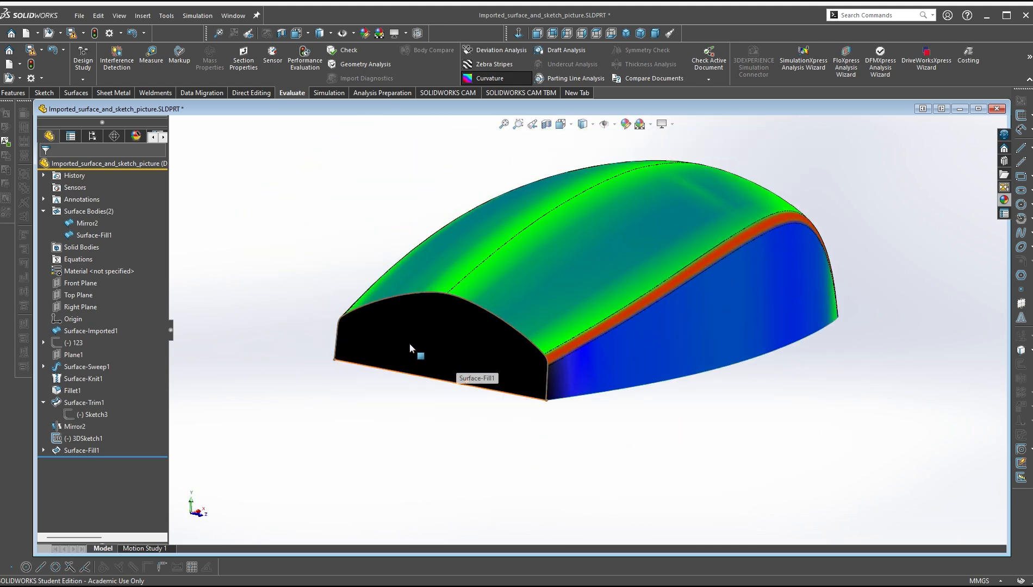
middle_click_drag(458, 445, 418, 337)
left_click(378, 317)
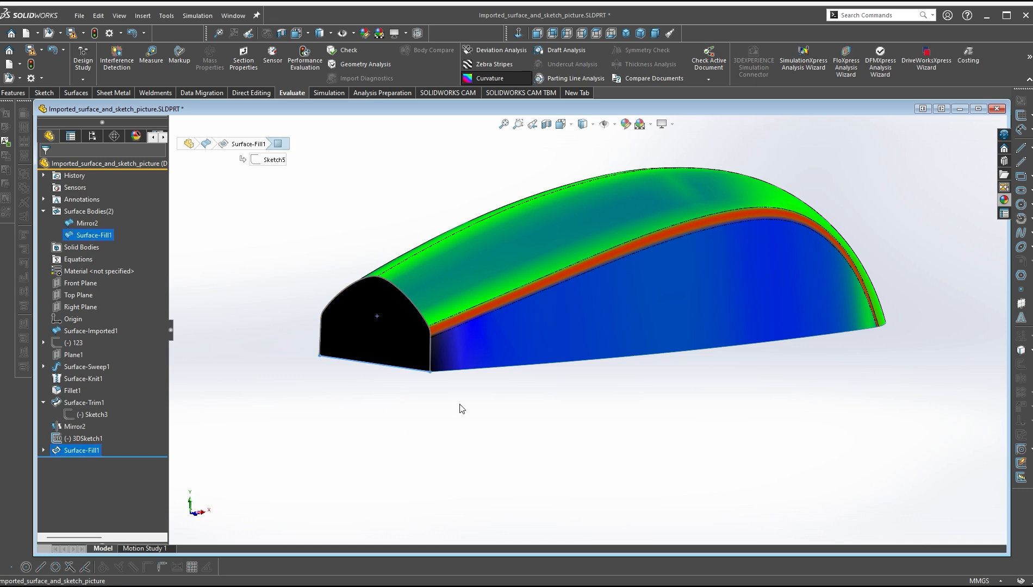
left_click(459, 405)
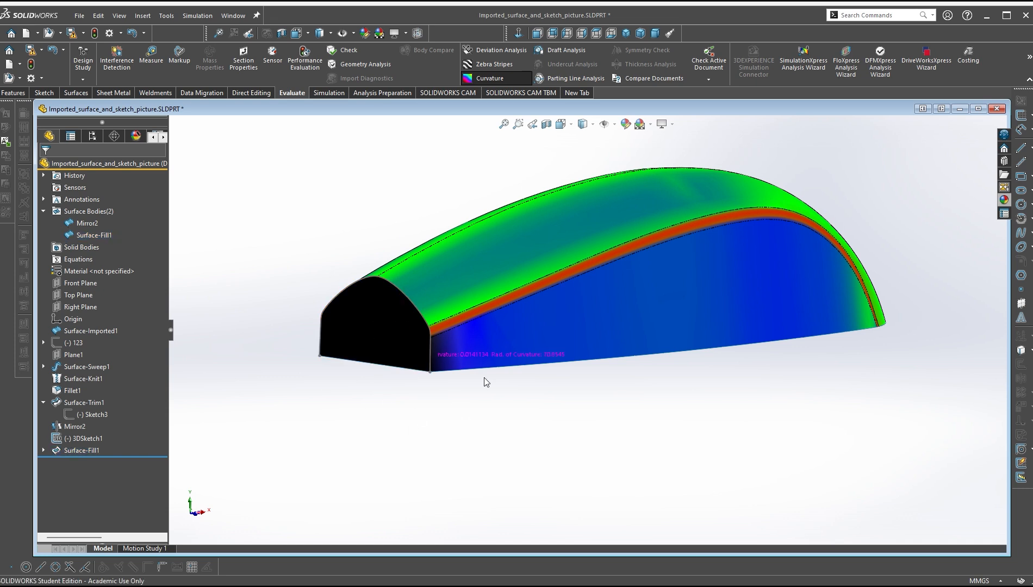
middle_click_drag(576, 310, 595, 311)
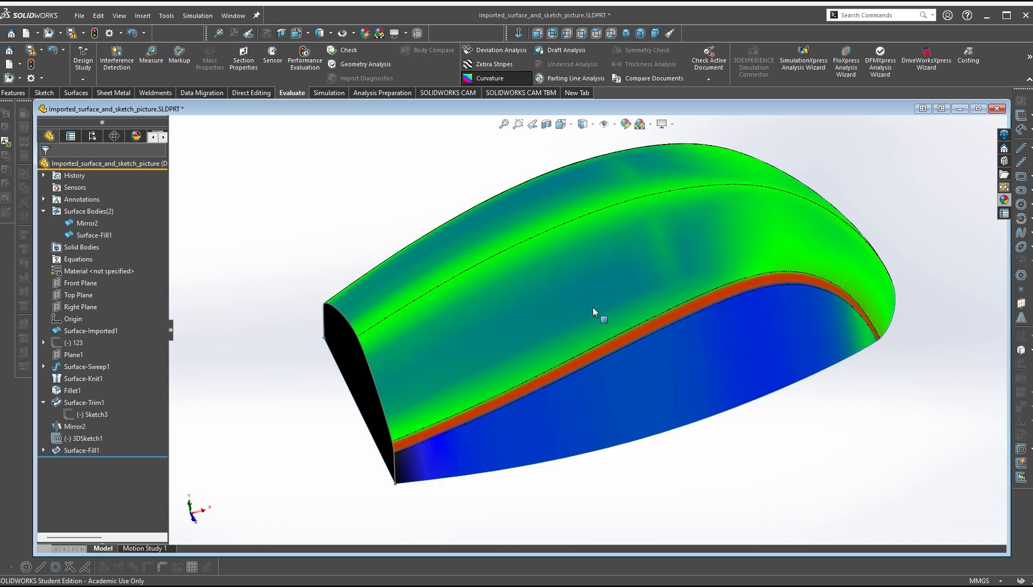
middle_click_drag(501, 371, 401, 393)
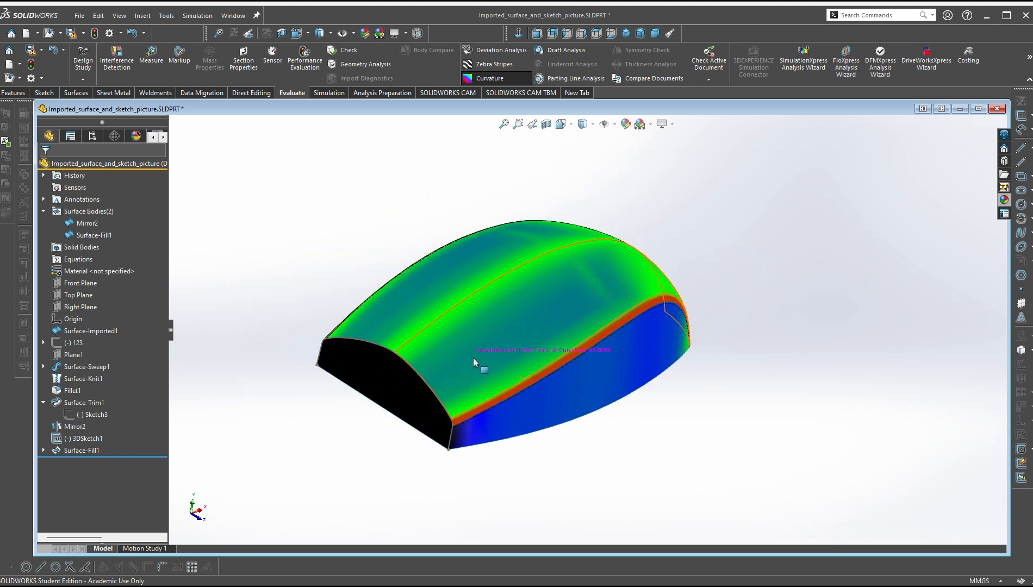
scroll(577, 399, "up", 3)
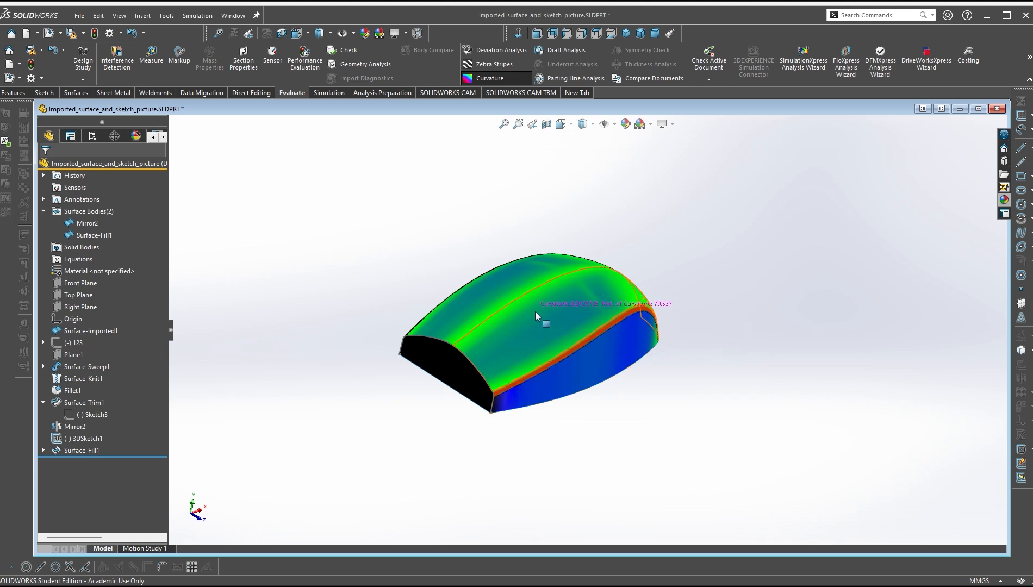
Examine the curvature display along the mouse's top, side fillet and side face from several angles, and turn it off
middle_click_drag(509, 355, 591, 341)
scroll(591, 341, "down", 3)
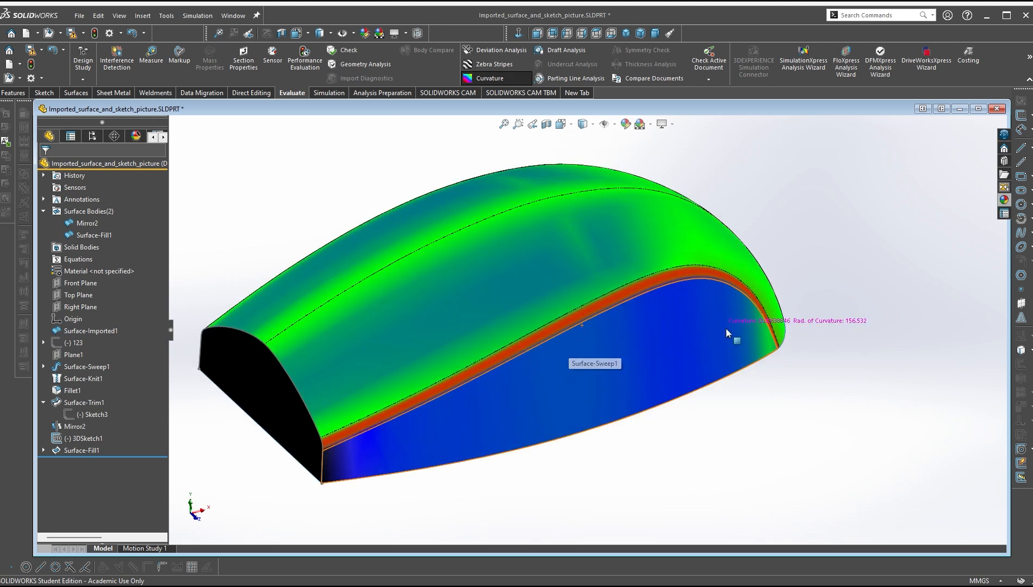
mouse_move(540, 388)
middle_mouse_down()
mouse_move(597, 321)
mouse_move(528, 371)
mouse_move(526, 396)
middle_mouse_up()
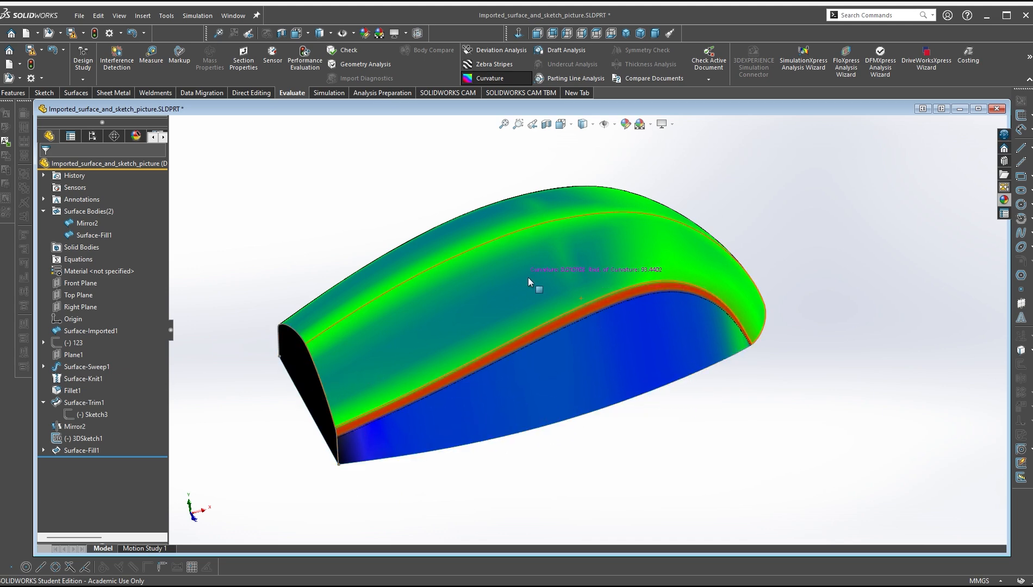
middle_click_drag(547, 336, 645, 418)
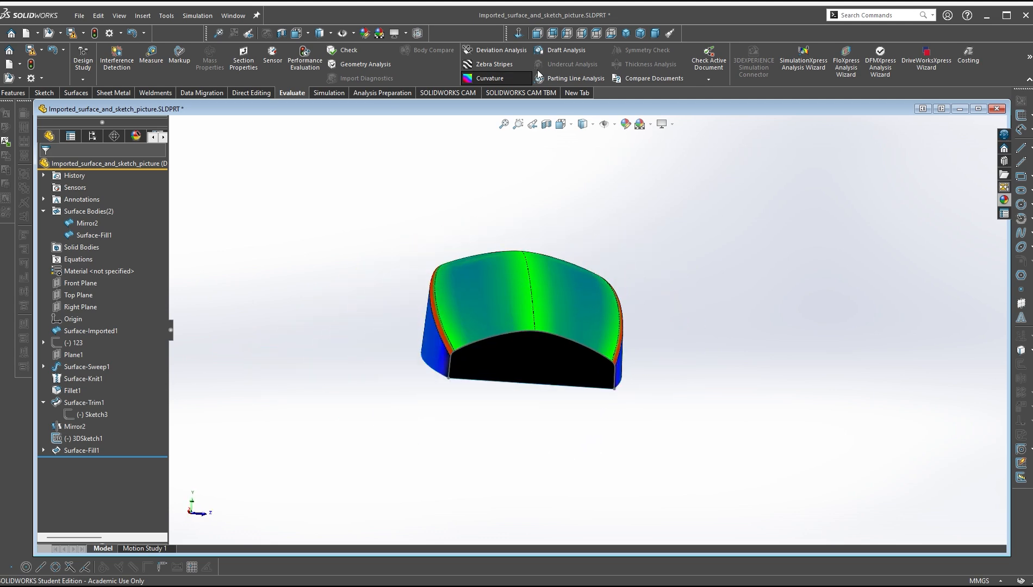
left_click(491, 79)
Examine the filled end face and top surface with zebra stripes, and turn the stripes off
left_click(484, 63)
middle_click_drag(523, 311, 567, 201)
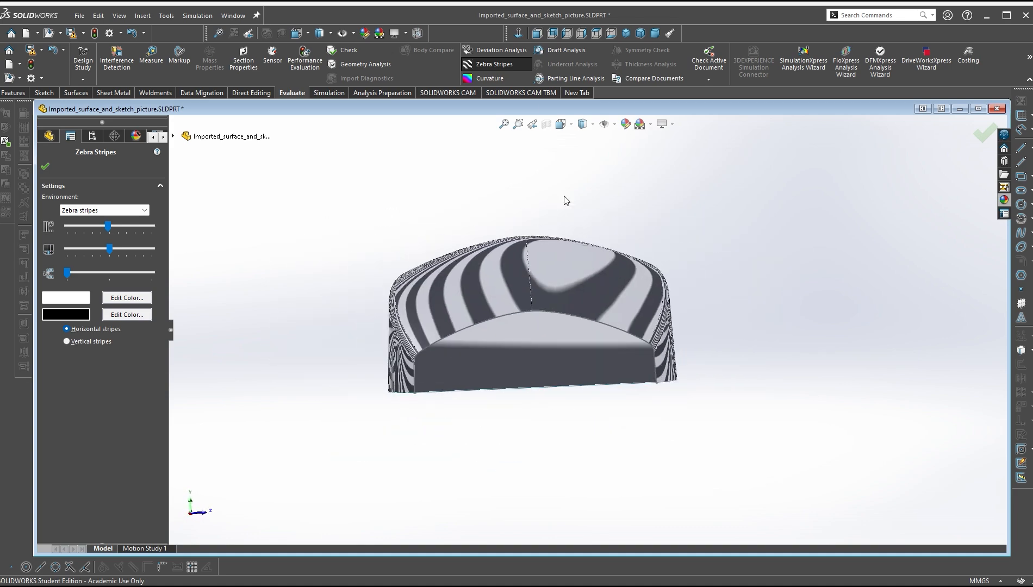
left_click(485, 66)
Start a new 3D sketch on the mouse's open underside and begin a Fit Spline from one side wall's long bottom edge
middle_click_drag(587, 442, 687, 180)
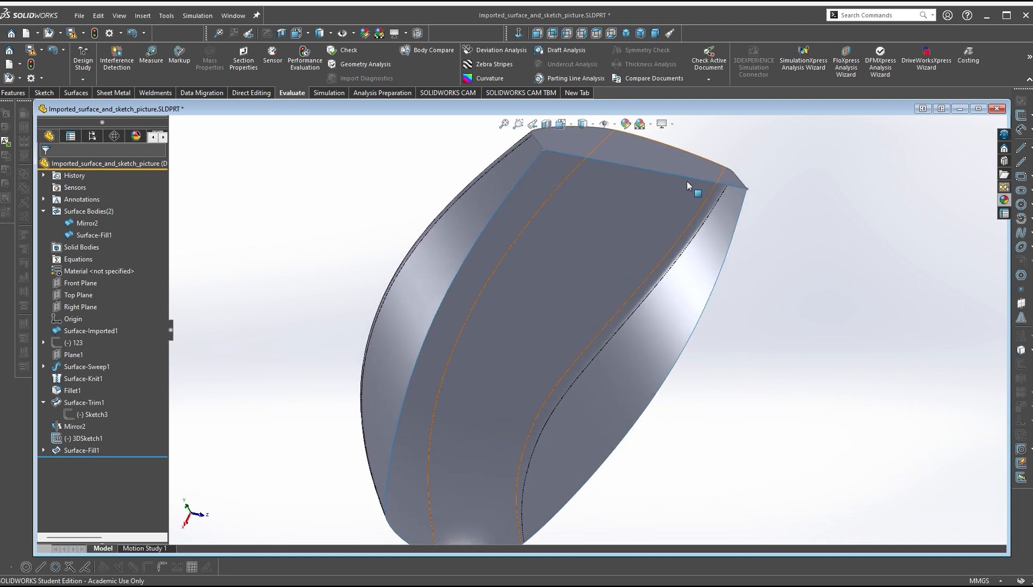
scroll(690, 370, "up", 3)
middle_click_drag(690, 370, 655, 397)
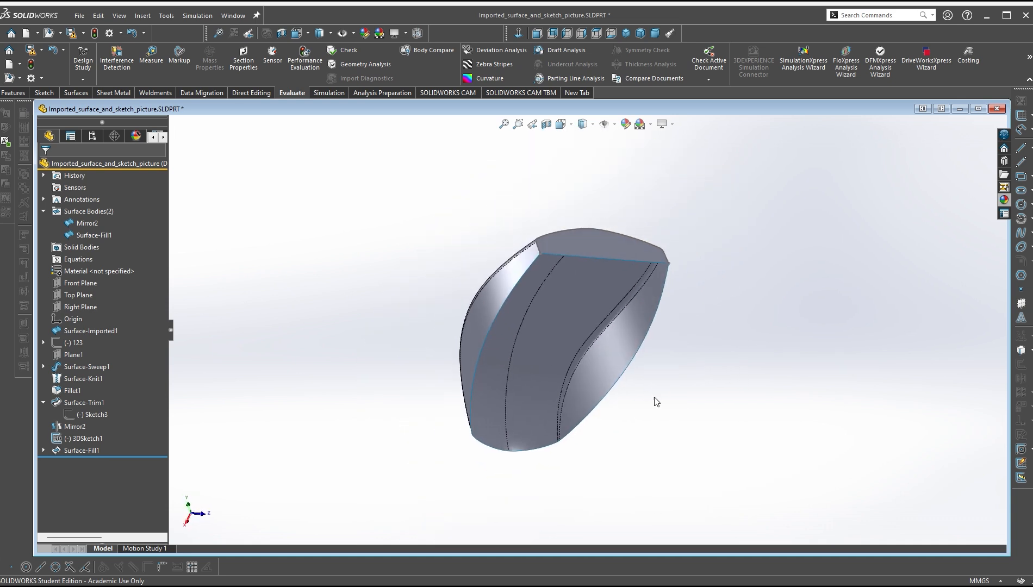
scroll(661, 295, "down", 1)
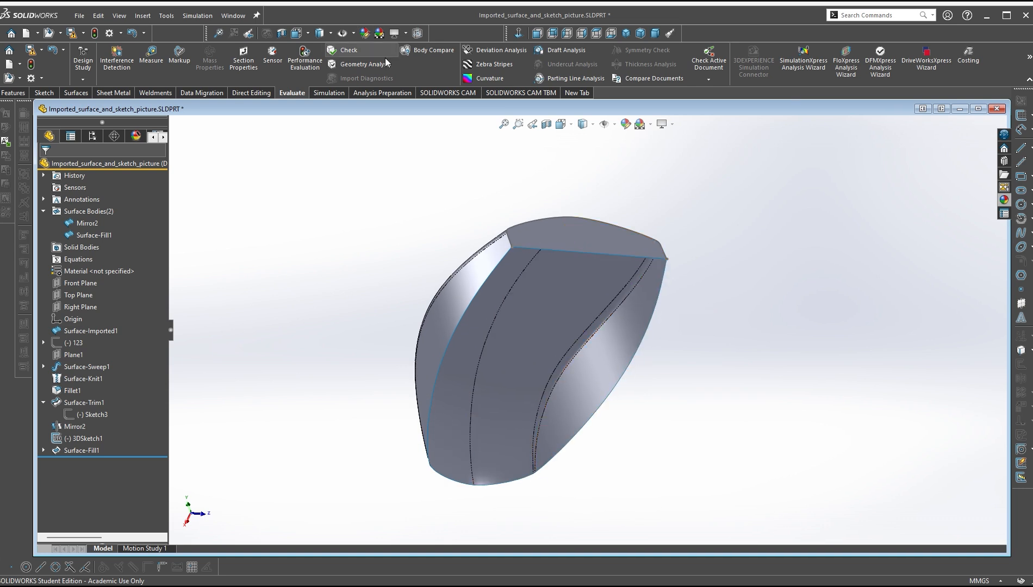
scroll(674, 266, "down", 4)
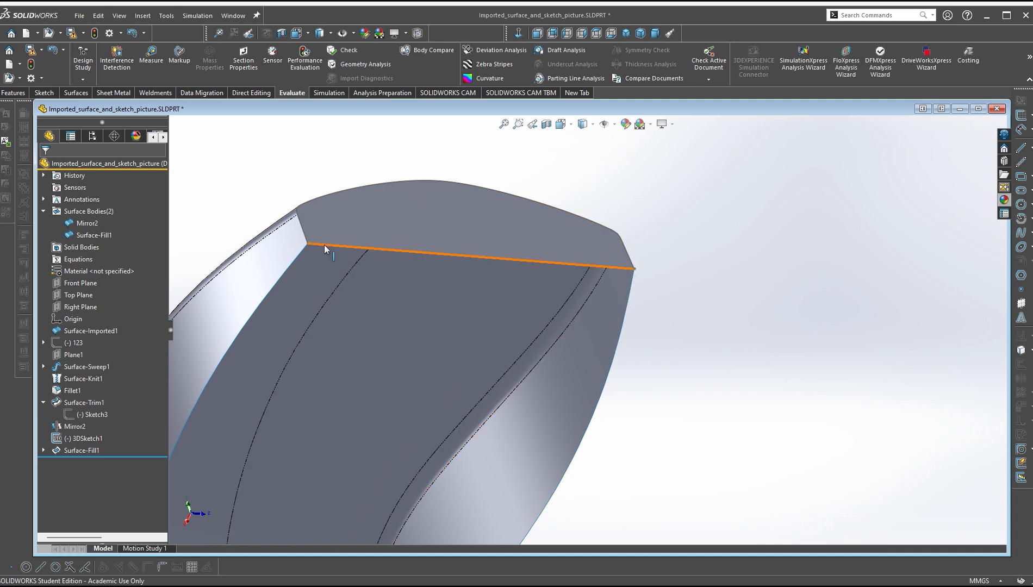
scroll(582, 369, "up", 3)
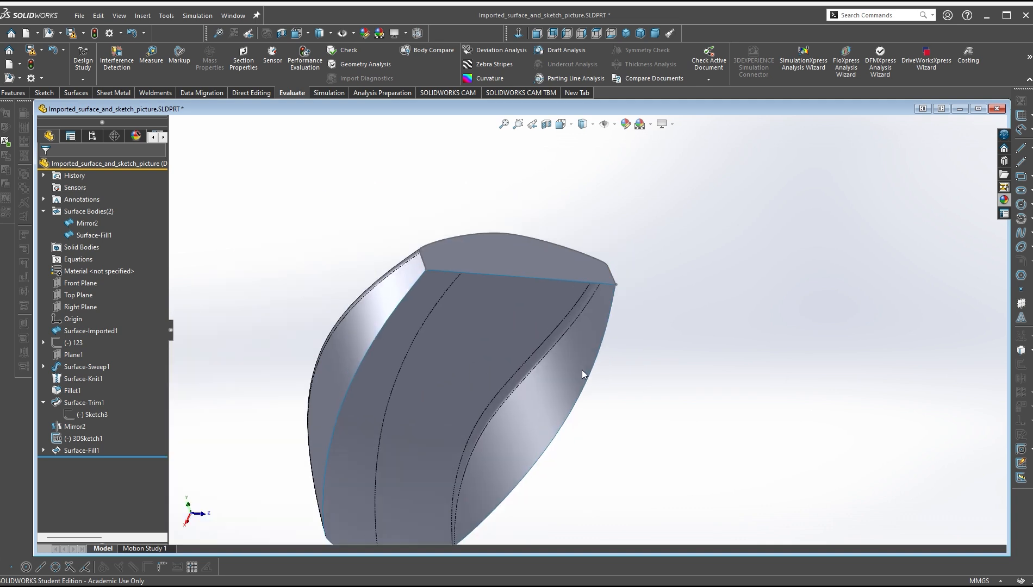
scroll(582, 370, "down", 3)
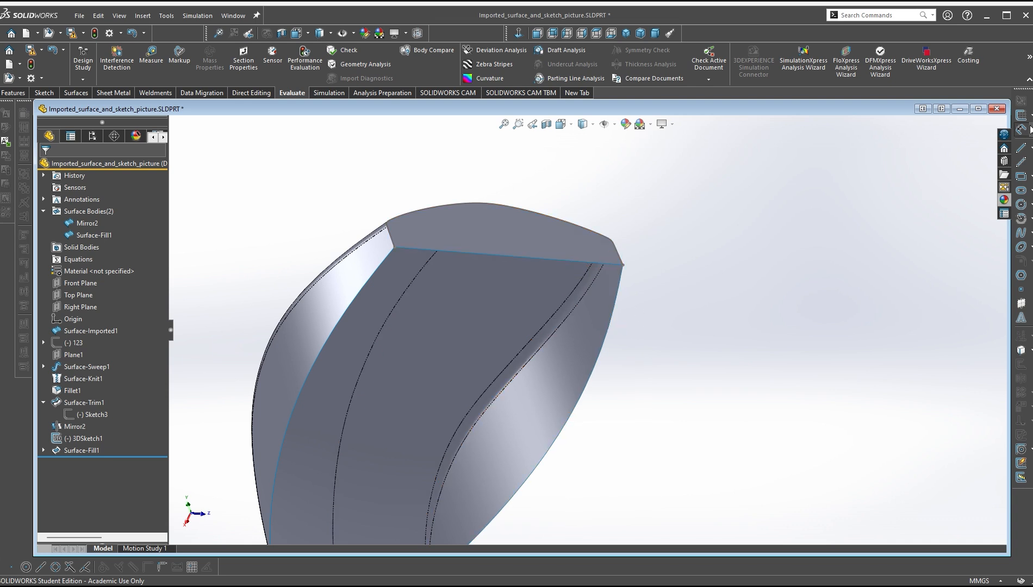
left_click(1028, 128)
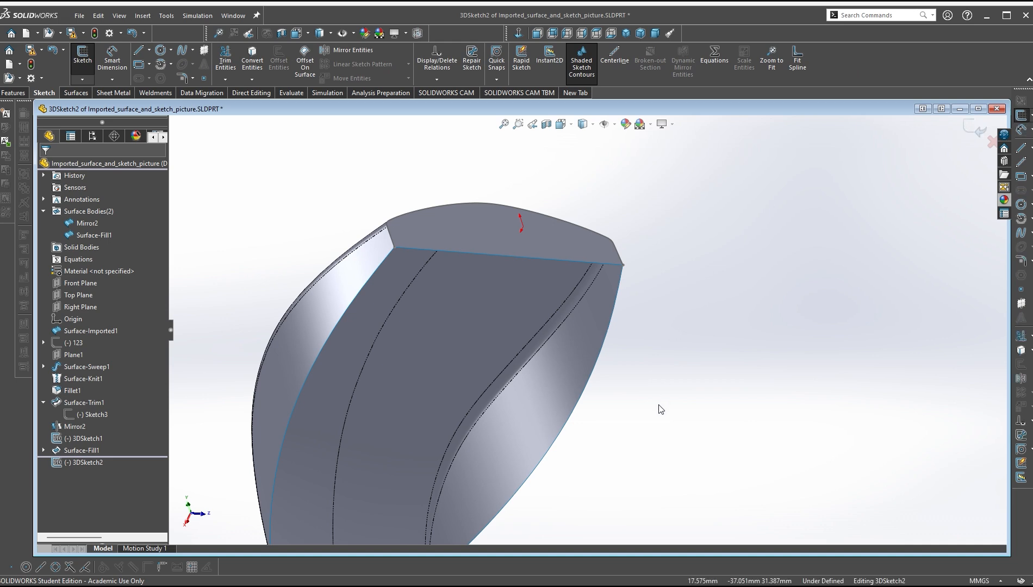
left_click(797, 58)
middle_click_drag(612, 445, 559, 388)
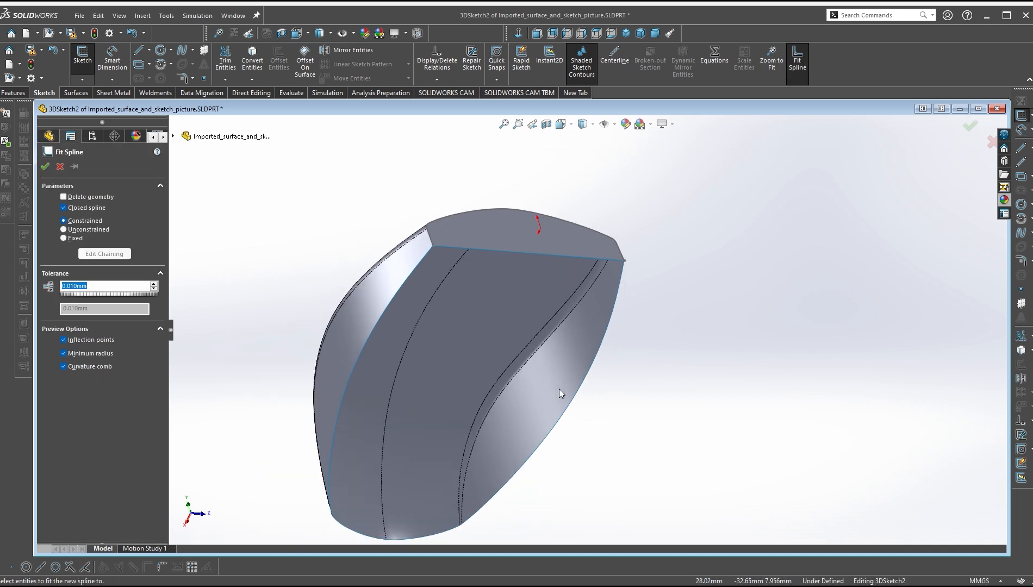
left_click(617, 317)
scroll(468, 443, "down", 5)
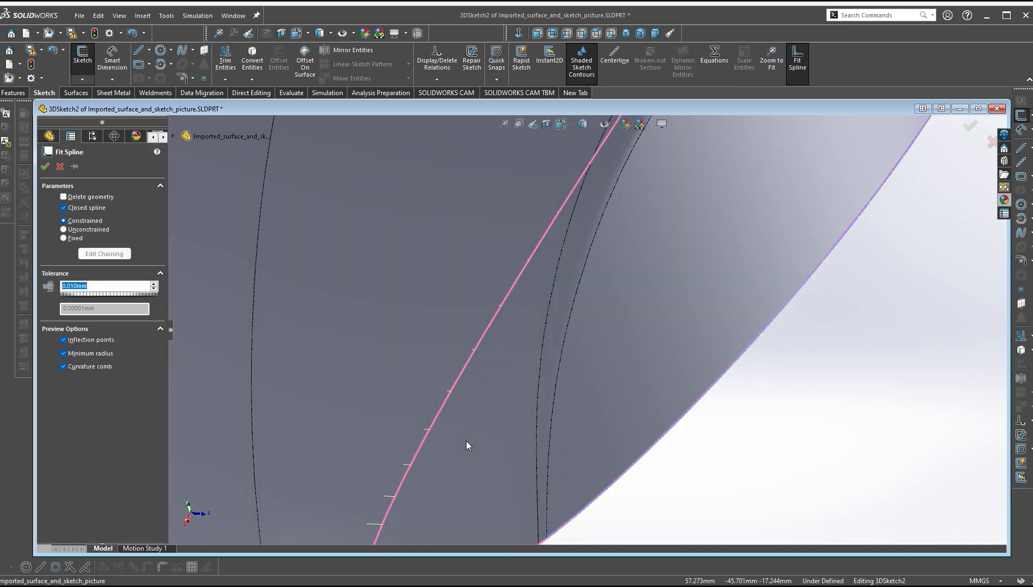
Add the bottom edges of both fillet corners, the rounded end and the opposite side wall to the Fit Spline
scroll(542, 511, "up", 2)
scroll(578, 406, "down", 3)
scroll(577, 359, "down", 4)
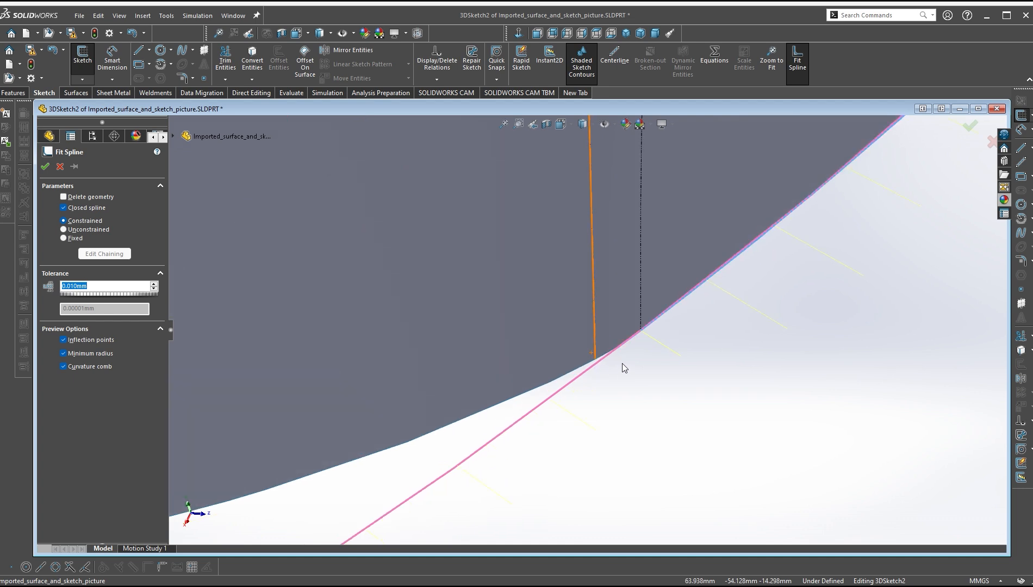
left_click(607, 357)
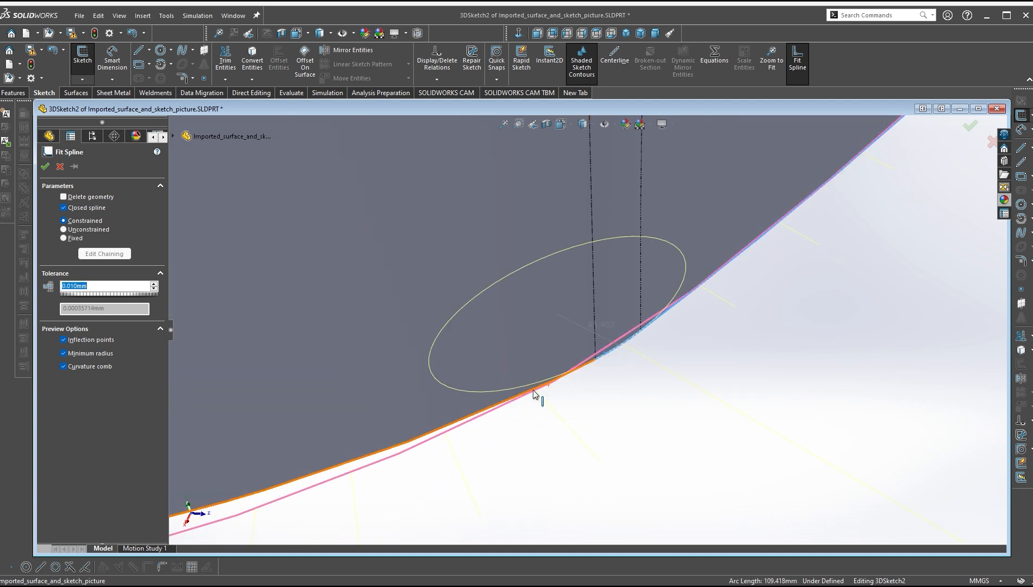
left_click(297, 480)
scroll(286, 508, "up", 7)
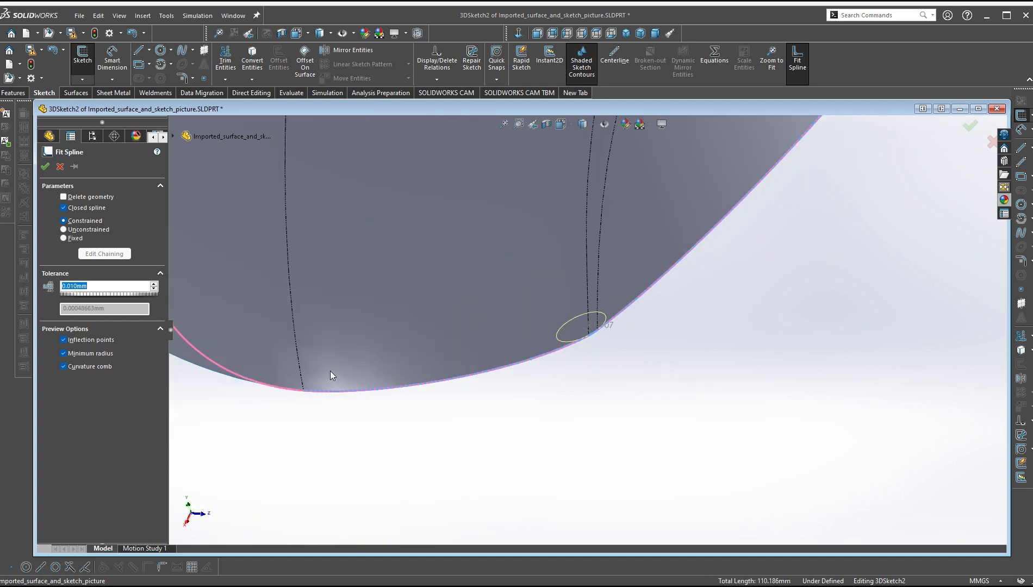
left_click(253, 383)
scroll(258, 378, "up", 3)
scroll(335, 318, "down", 7)
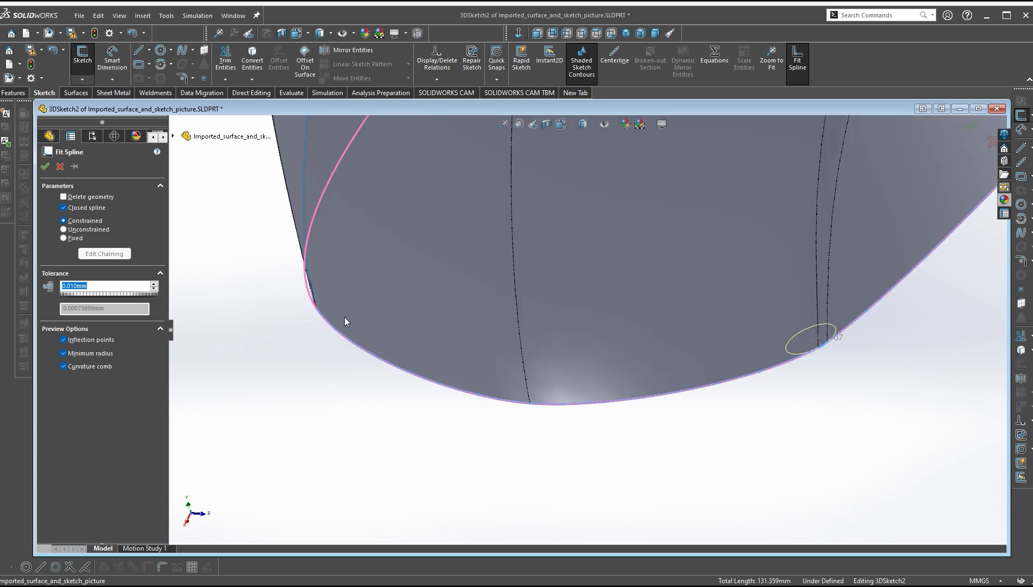
scroll(370, 326, "down", 8)
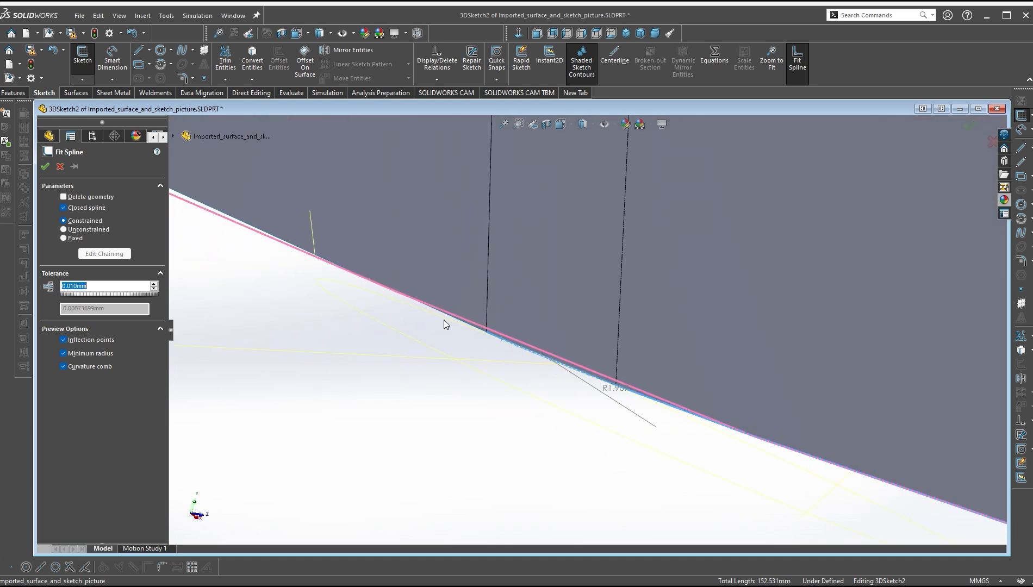
left_click(460, 323)
scroll(587, 328, "up", 3)
scroll(675, 340, "up", 5)
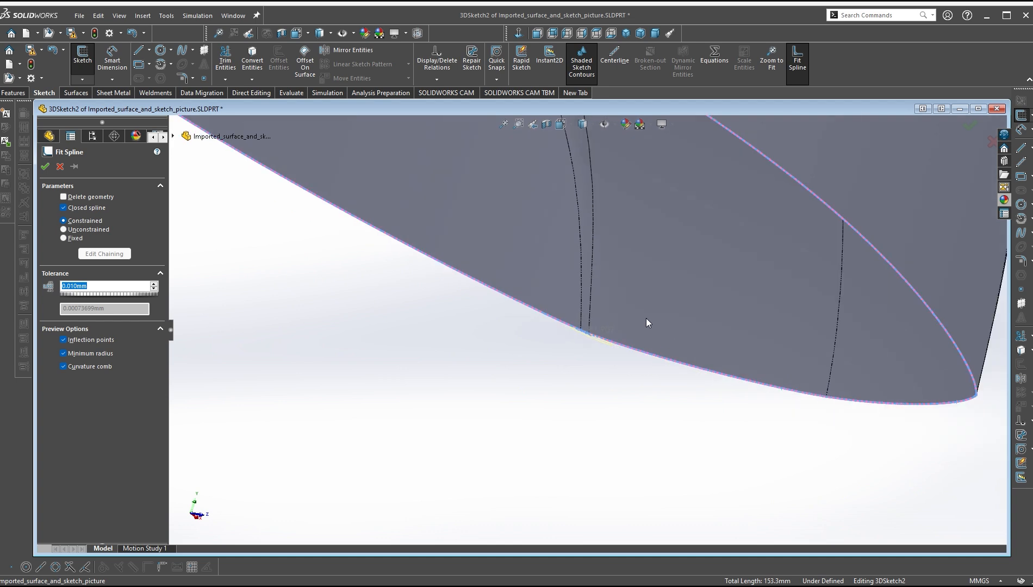
Turn off the closed-spline option for the Fit Spline around the underside
middle_click_drag(646, 318, 698, 184)
scroll(698, 184, "down", 2)
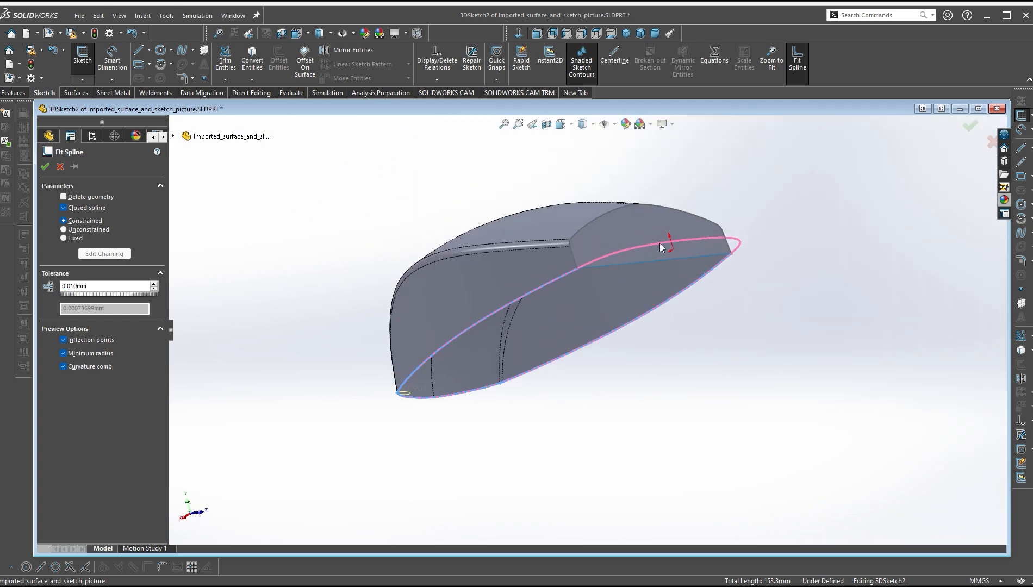
middle_click_drag(659, 243, 670, 315)
scroll(670, 315, "down", 3)
middle_click_drag(578, 347, 568, 275)
scroll(580, 231, "up", 2)
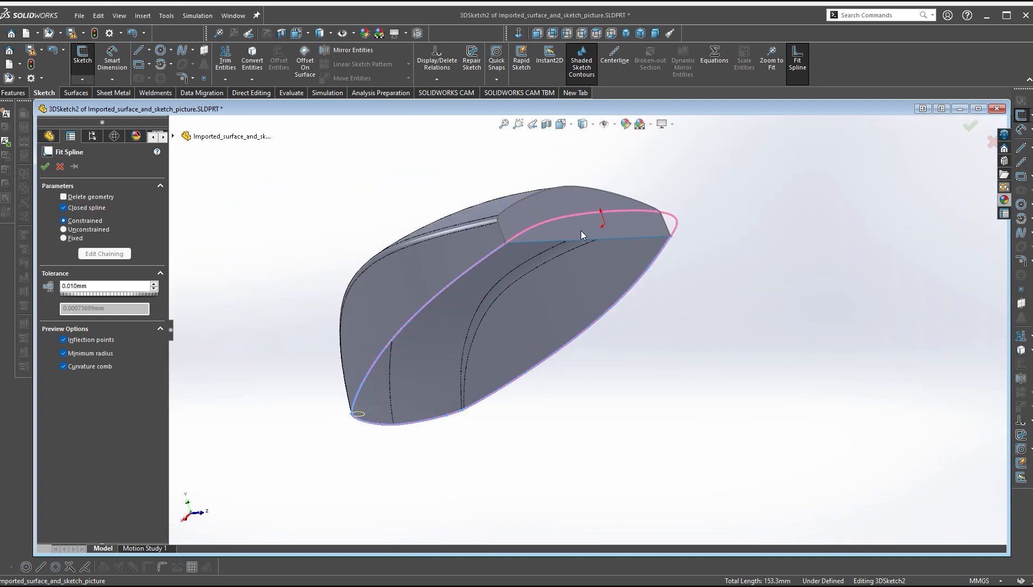
scroll(580, 231, "down", 1)
left_click(63, 208)
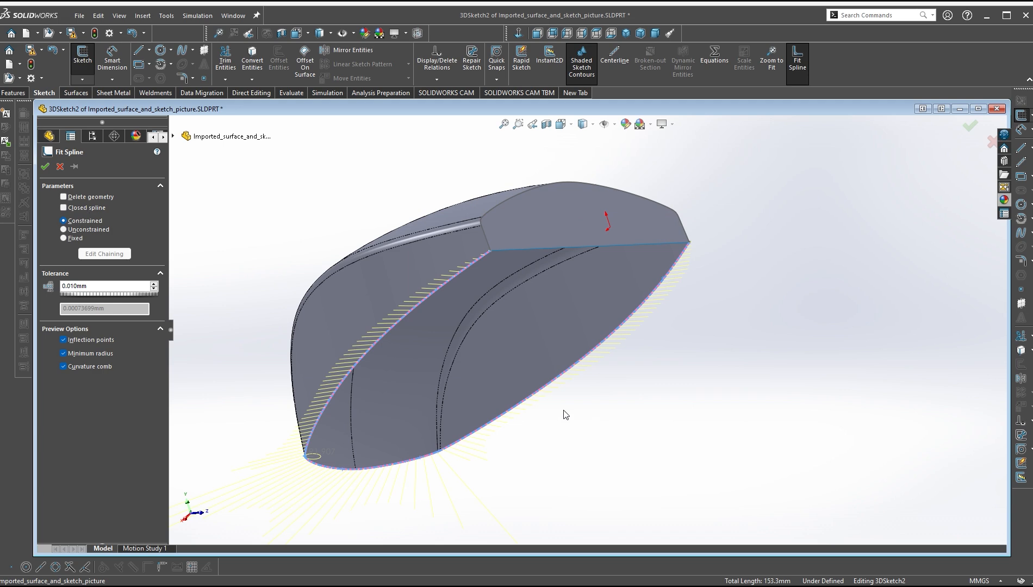
Check the spline preview and curvature comb along the bottom edges, and accept the Fit Spline
mouse_move(546, 411)
middle_mouse_down()
mouse_move(528, 412)
mouse_move(539, 394)
middle_mouse_up()
scroll(626, 316, "down", 3)
scroll(550, 421, "up", 2)
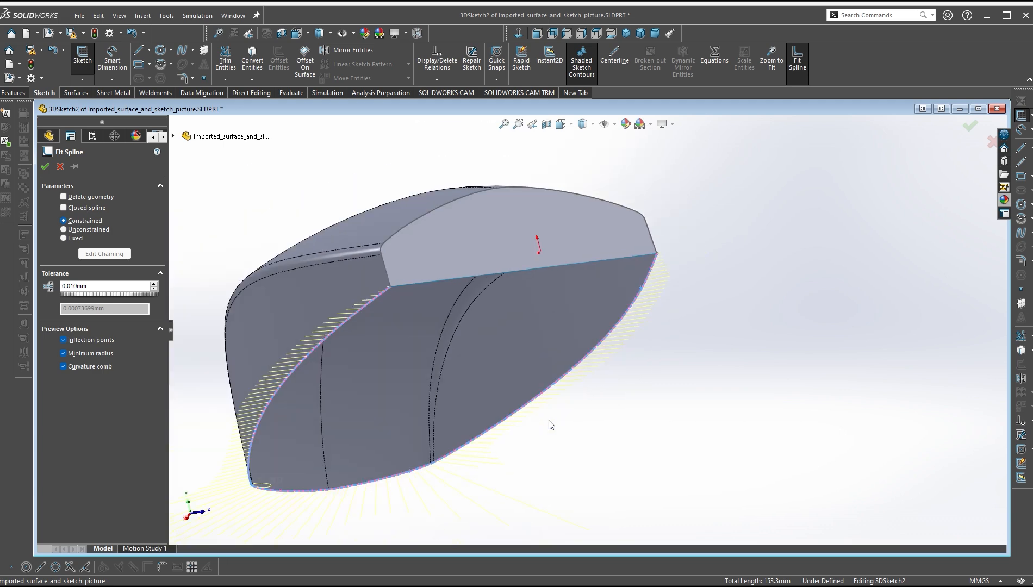
scroll(549, 421, "up", 1)
middle_click_drag(455, 462, 564, 283)
scroll(565, 472, "up", 4)
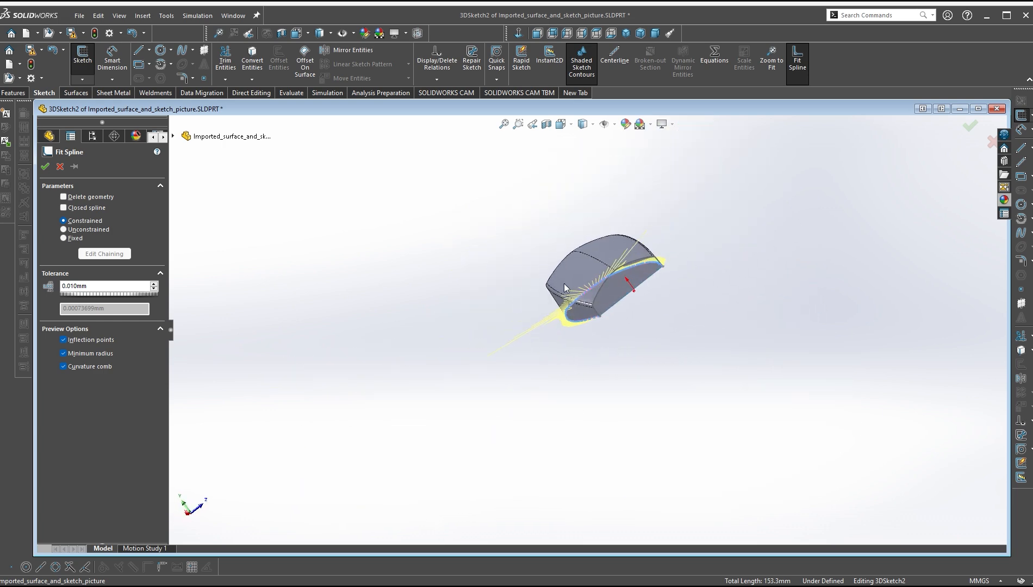
scroll(565, 283, "down", 4)
left_click(47, 165)
Convert the straight bottom edge of the filled end face into the 3D sketch to close the loop, and exit the sketch
scroll(742, 320, "down", 3)
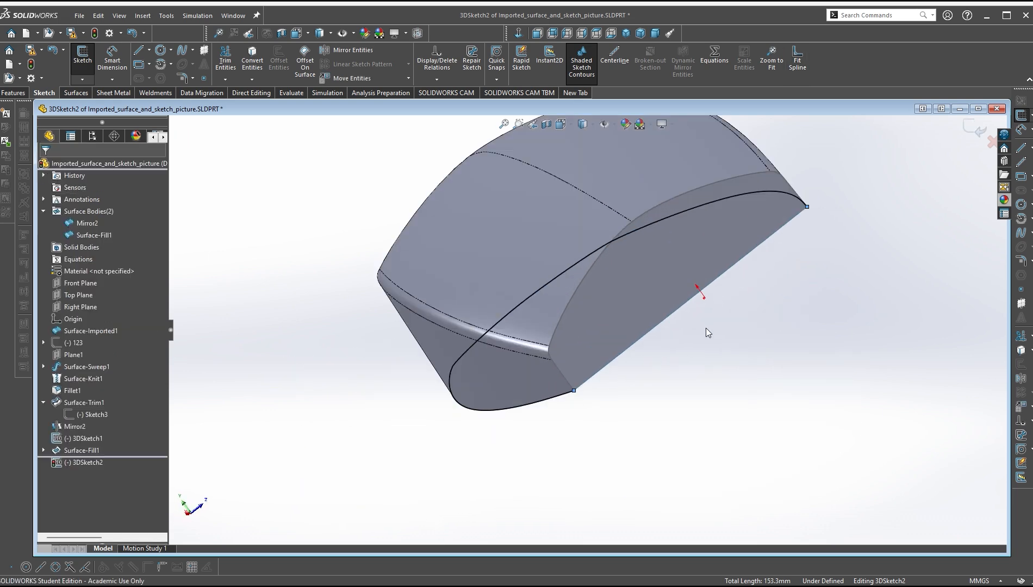
scroll(705, 329, "up", 2)
middle_click_drag(655, 370, 608, 298)
left_click(623, 280)
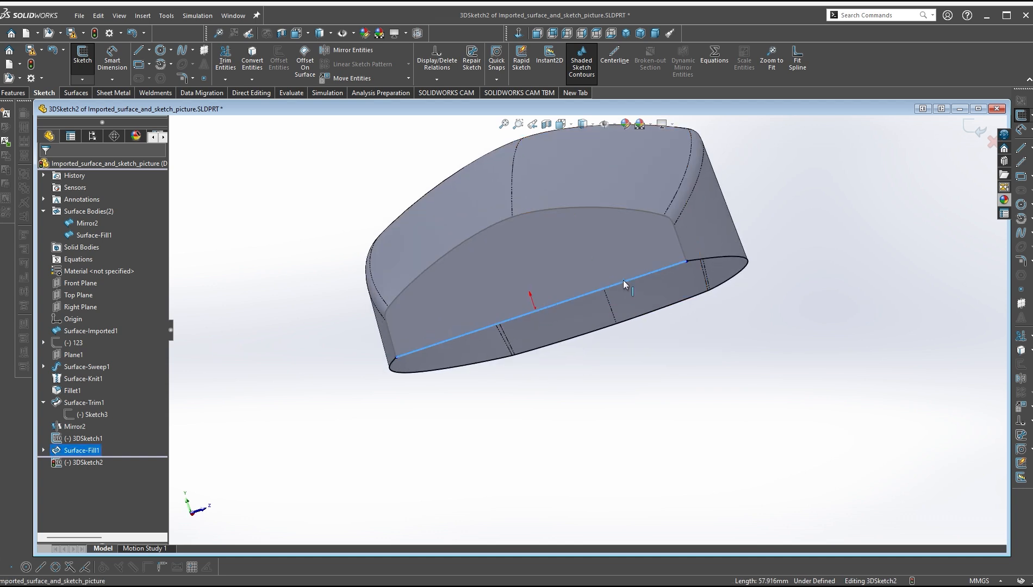
left_click(253, 64)
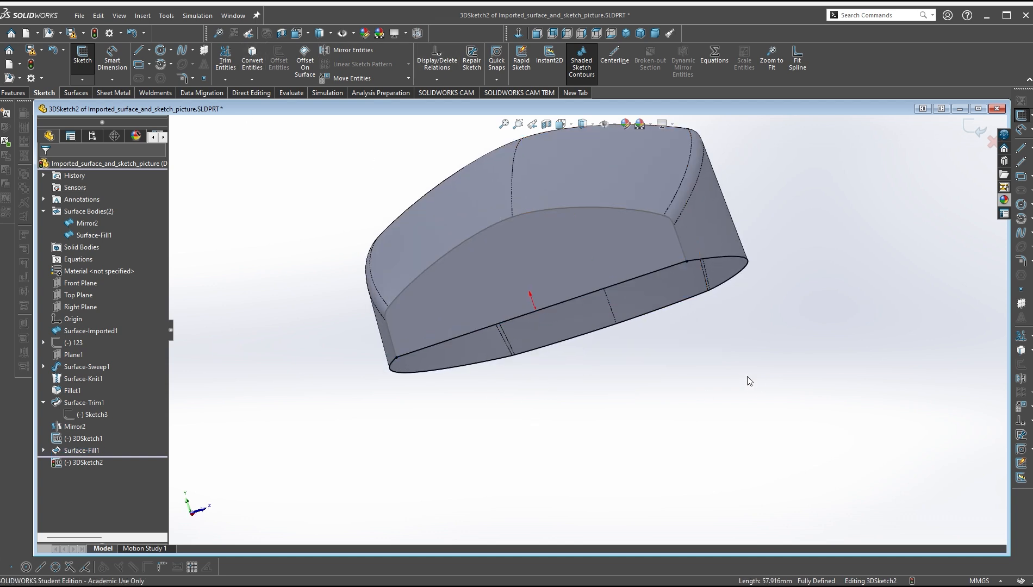
middle_click_drag(749, 380, 623, 304)
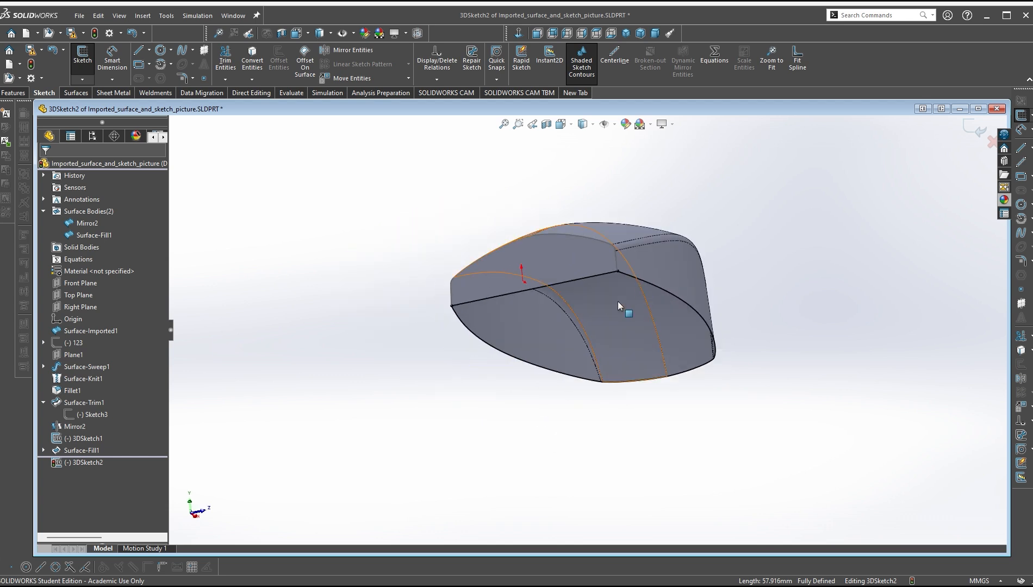
left_click(971, 135)
Set up a Filled Surface across the mouse's underside, using the closed bottom 3D sketch as the patch boundary with Contact
middle_click_drag(509, 396, 328, 459)
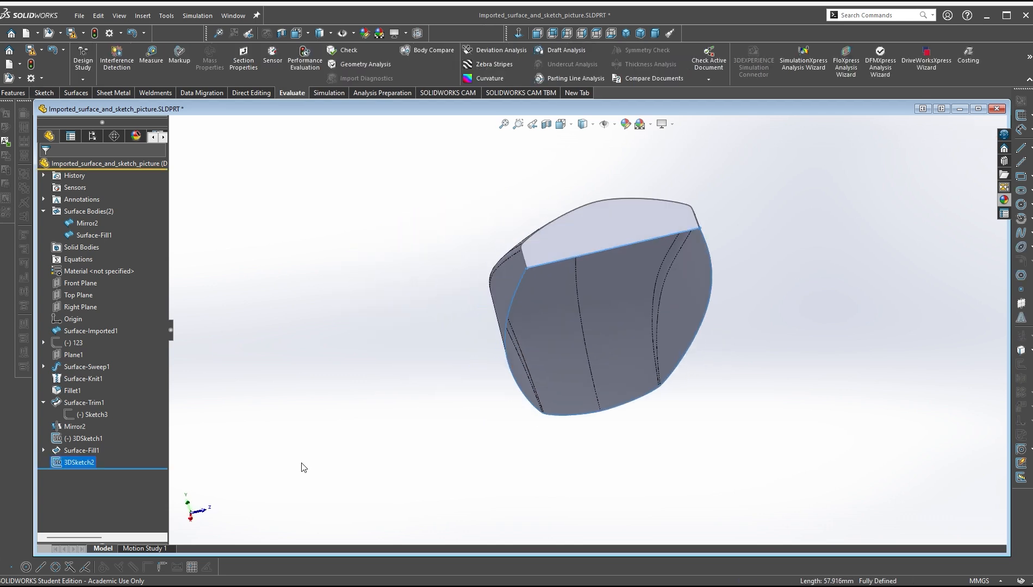
left_click(79, 462)
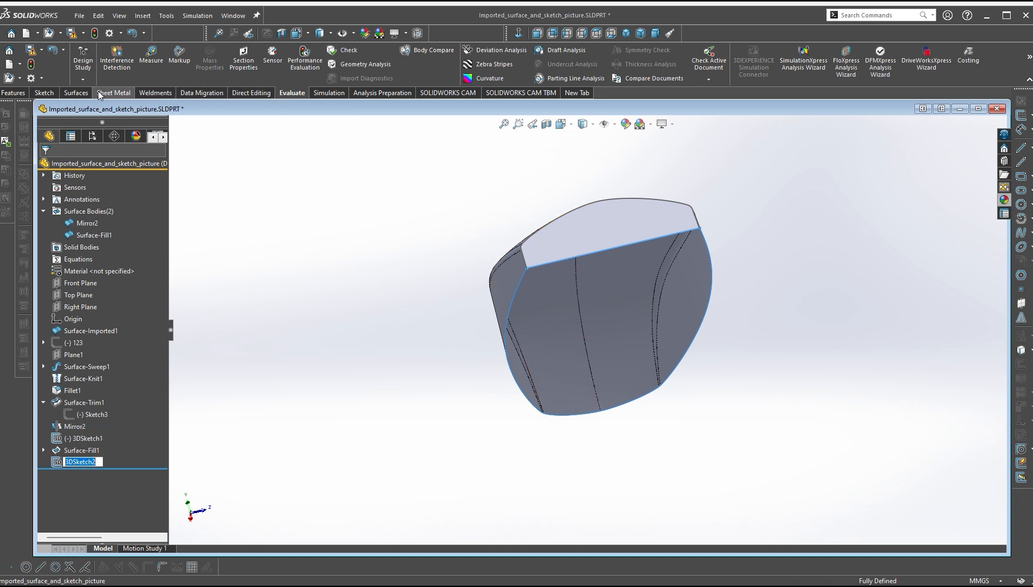
left_click(76, 92)
left_click(228, 62)
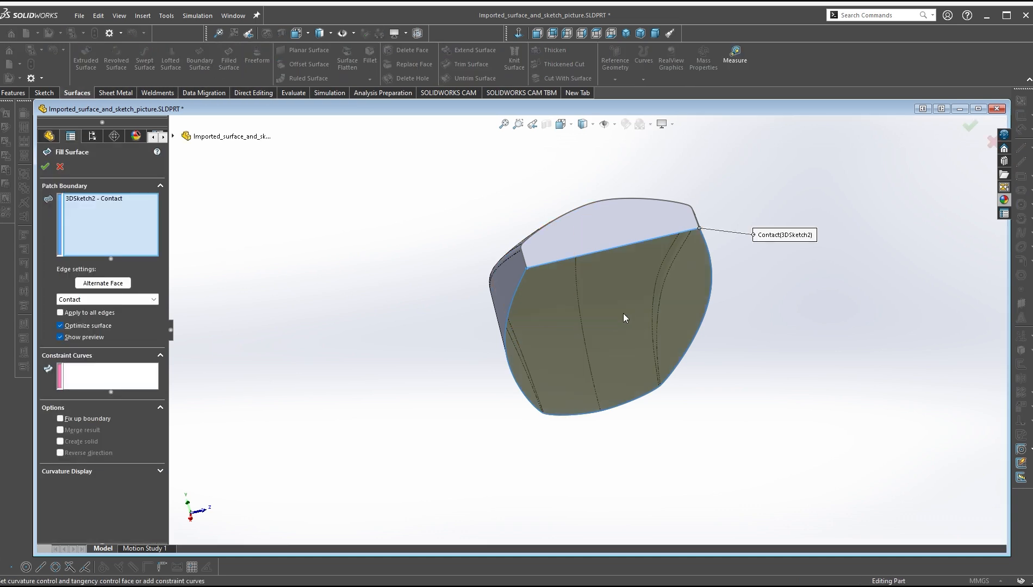
middle_click_drag(630, 366, 643, 291)
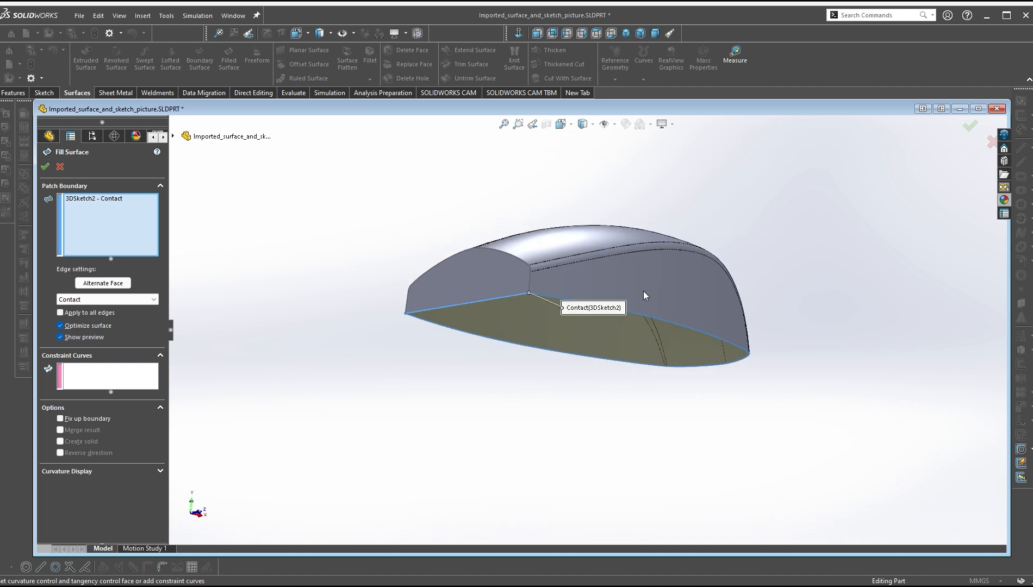
scroll(631, 321, "down", 3)
scroll(715, 392, "down", 3)
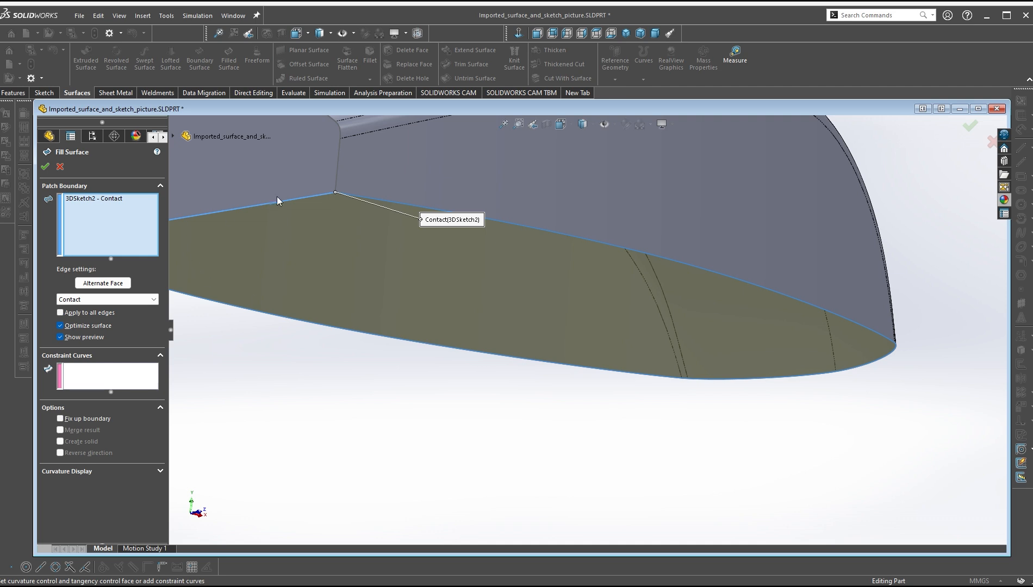
scroll(478, 413, "up", 3)
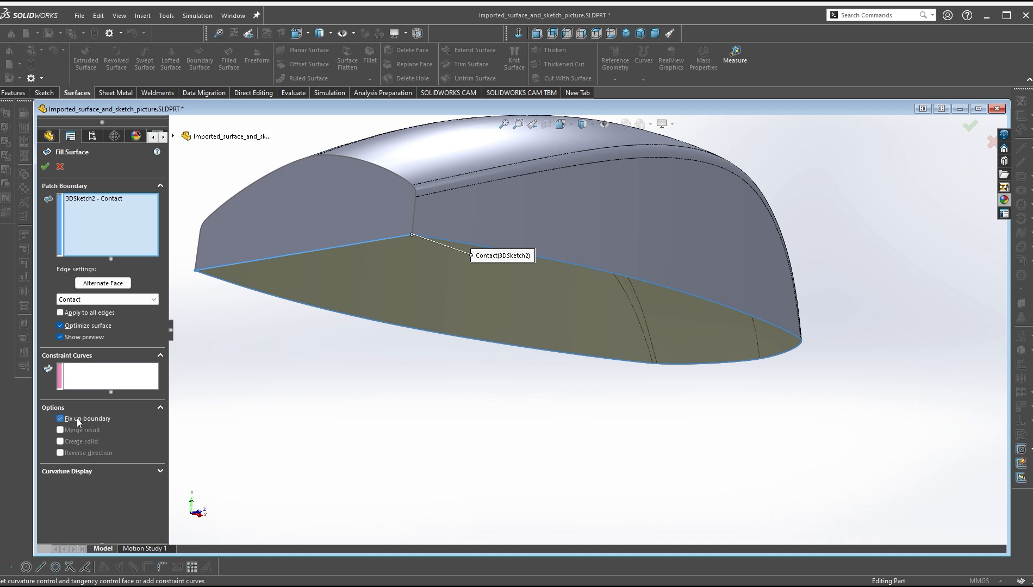
Turn off Fix up boundary for the underside fill and accept the filled surface
left_click(77, 419)
middle_click_drag(517, 340, 493, 392)
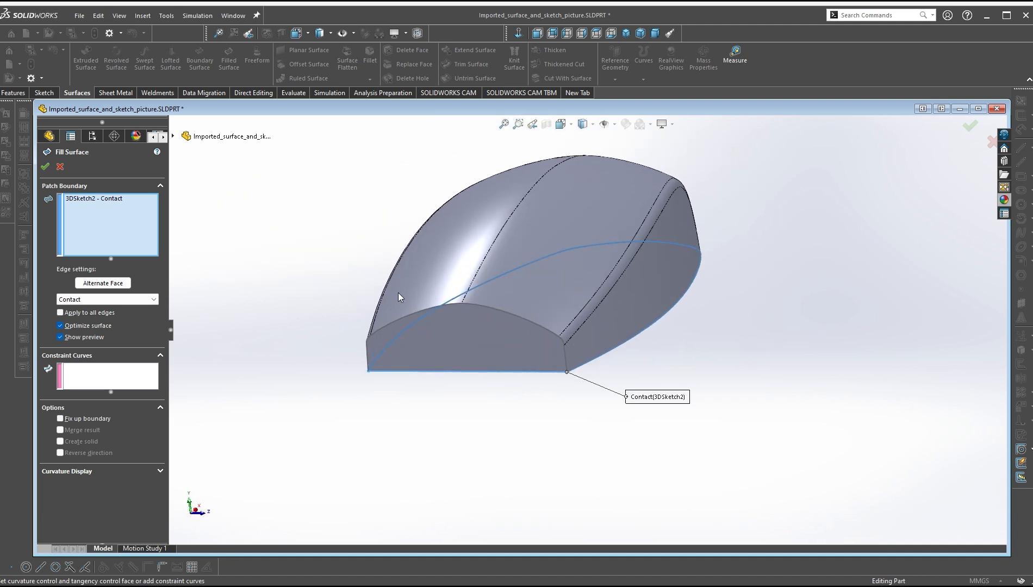
middle_click_drag(398, 297, 334, 245)
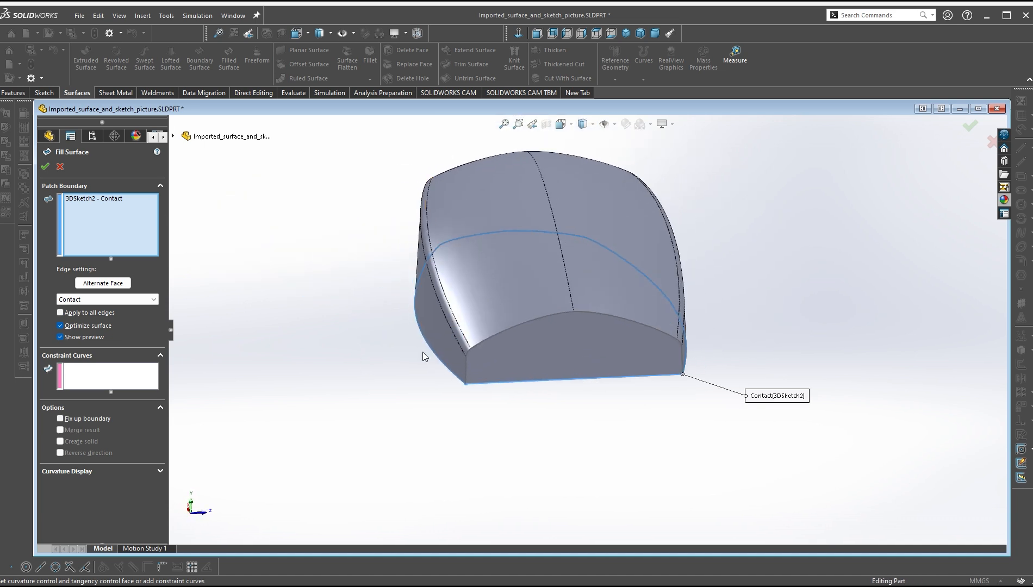
left_click(47, 167)
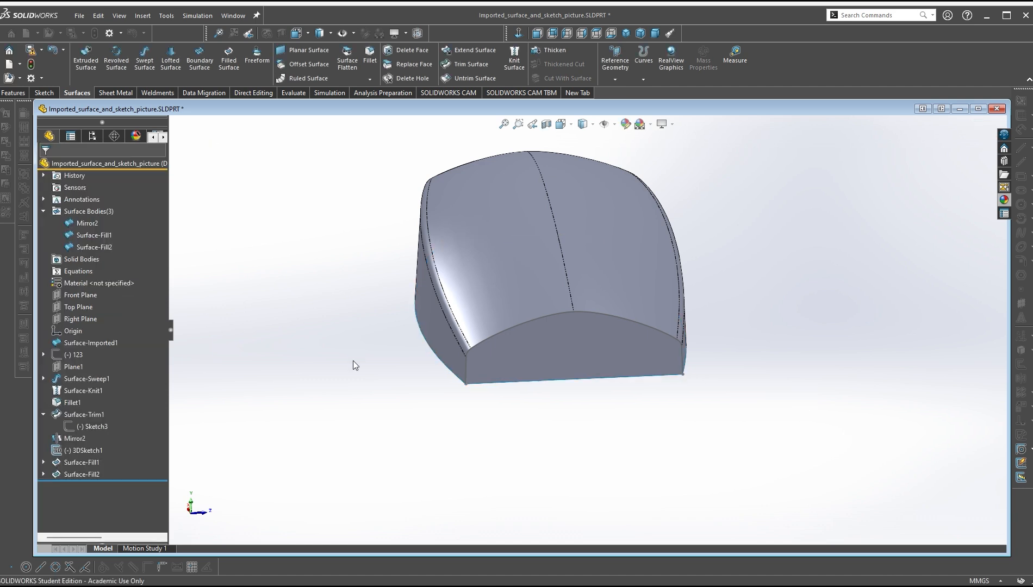
Highlight the mirrored shell, the end fill and the underside fill in turn to check what each surface body covers
left_click(91, 224)
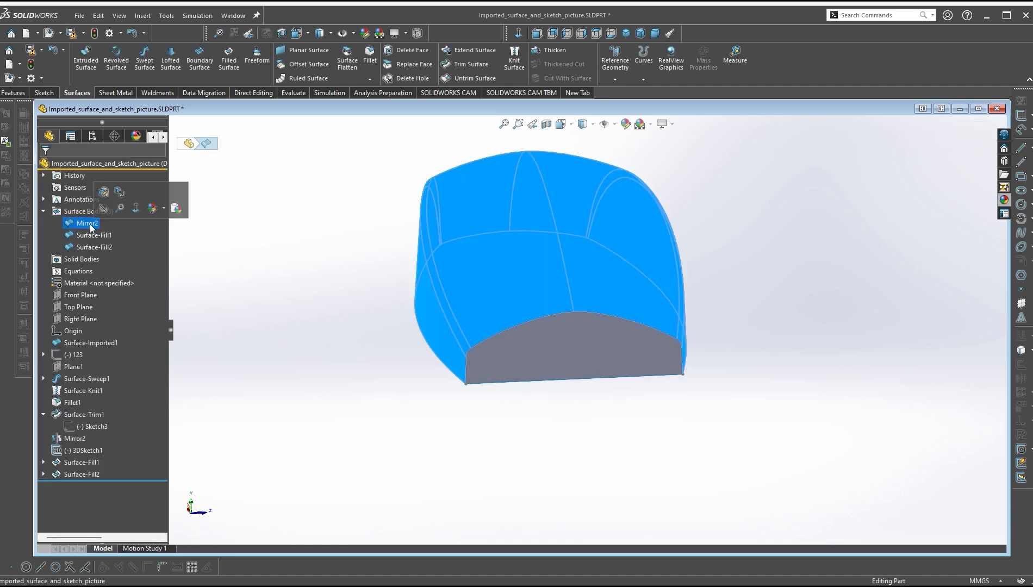
left_click(93, 234)
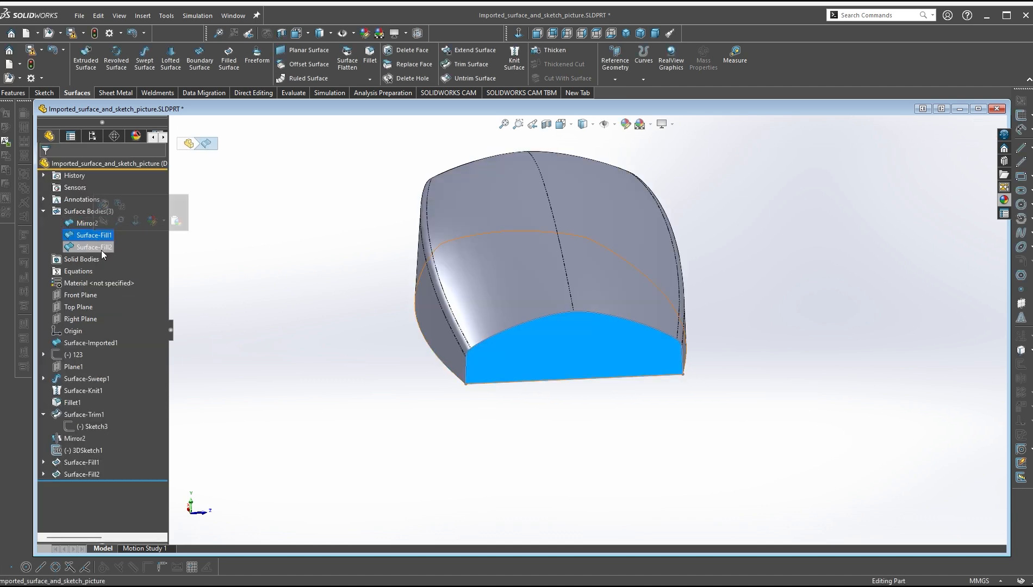
left_click(76, 224)
middle_click_drag(385, 375, 317, 308)
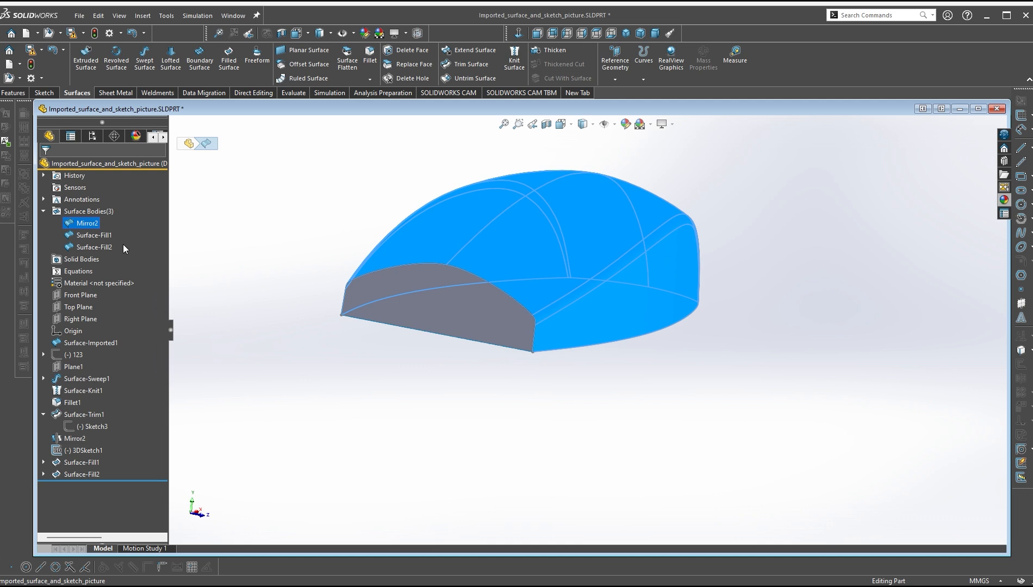
left_click(95, 235)
middle_click_drag(432, 305, 378, 278)
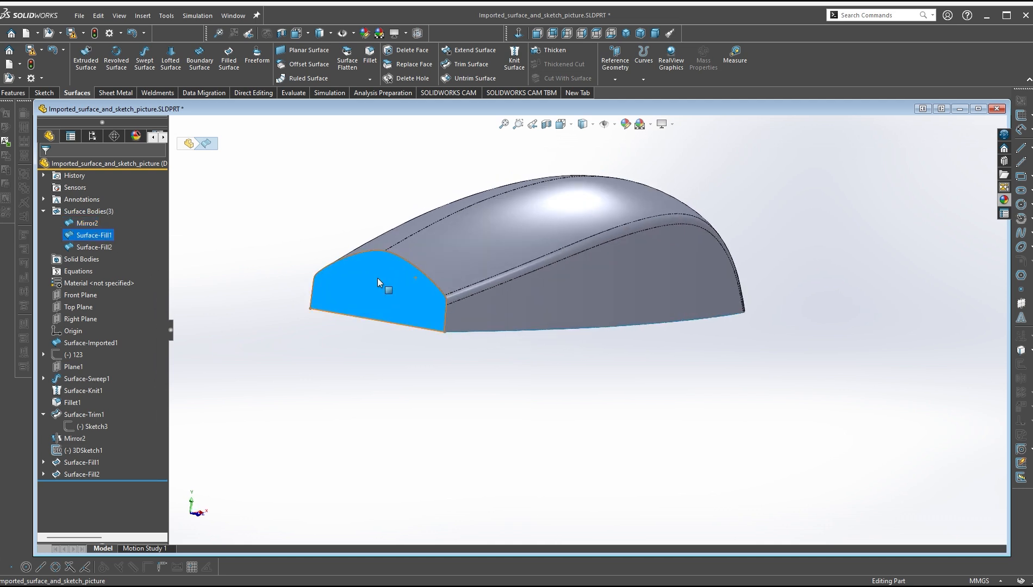
left_click(90, 247)
middle_click_drag(387, 395, 305, 272)
left_click(86, 223)
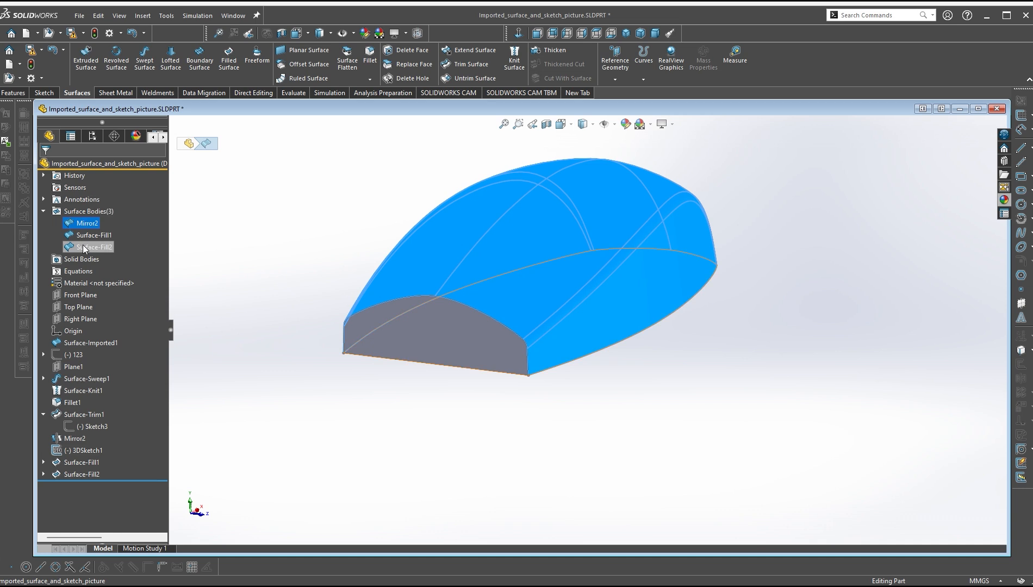
left_click(83, 245, "shift")
left_click(181, 276)
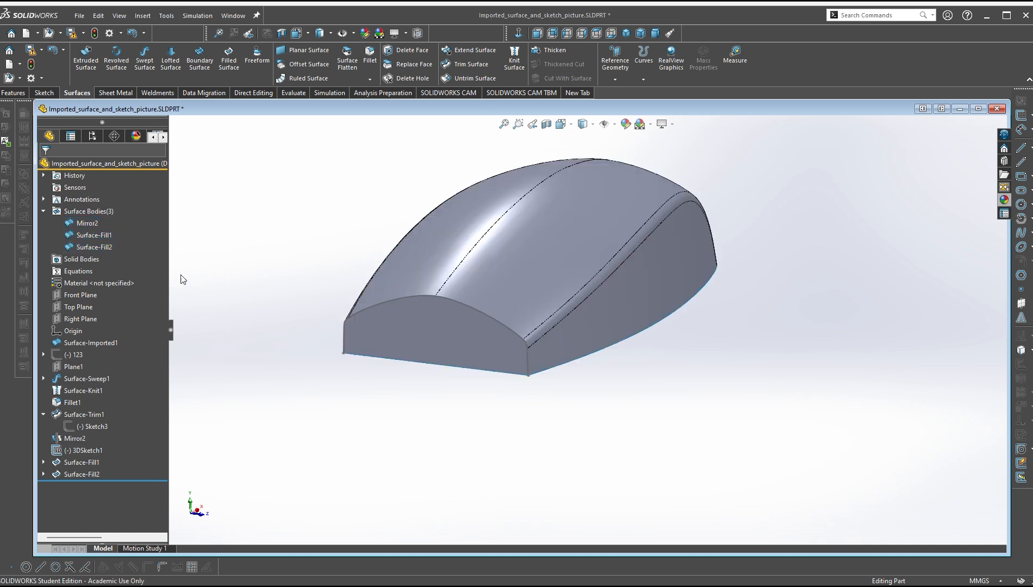
Knit the mirrored shell and both filled surfaces together with Merge entities on, Create solid off and Gap Control off
left_click(90, 225)
left_click(88, 247, "shift")
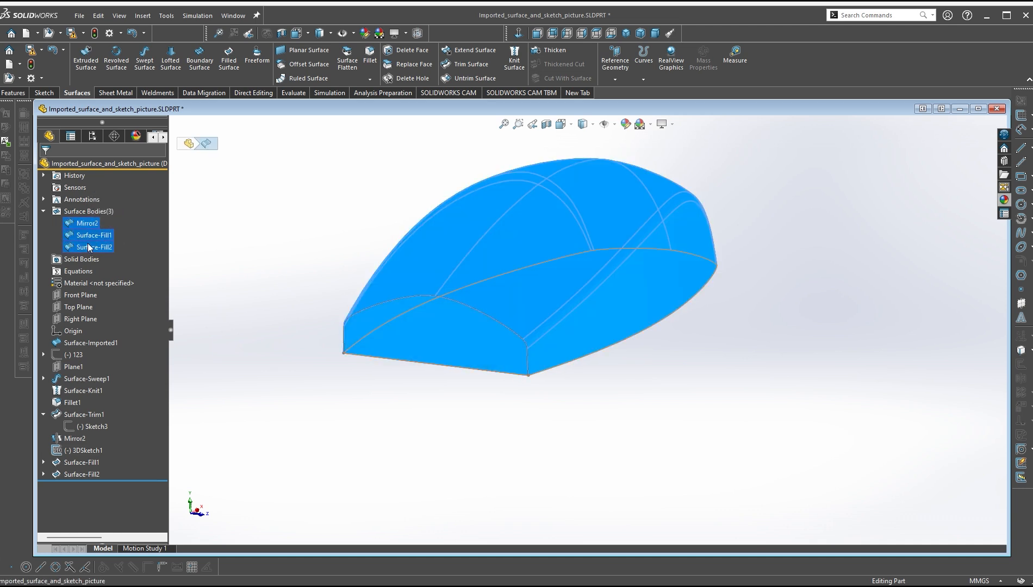
left_click(514, 61)
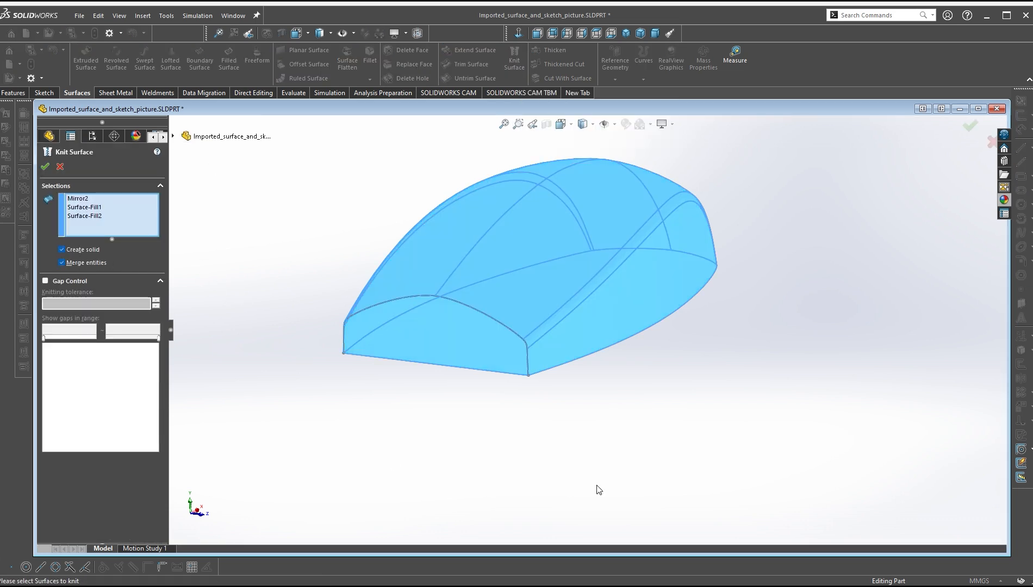
left_click(60, 281)
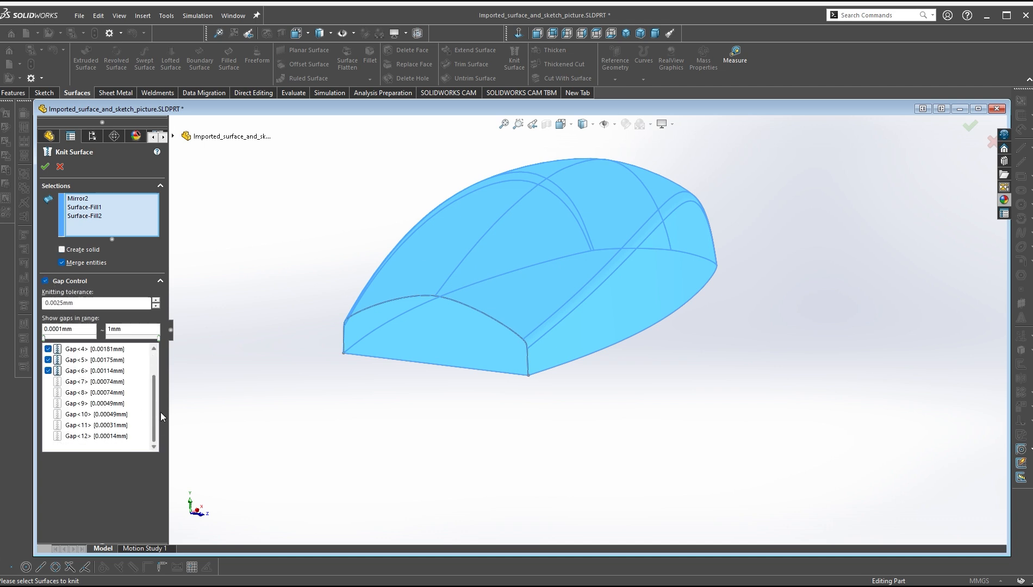
left_click(47, 280)
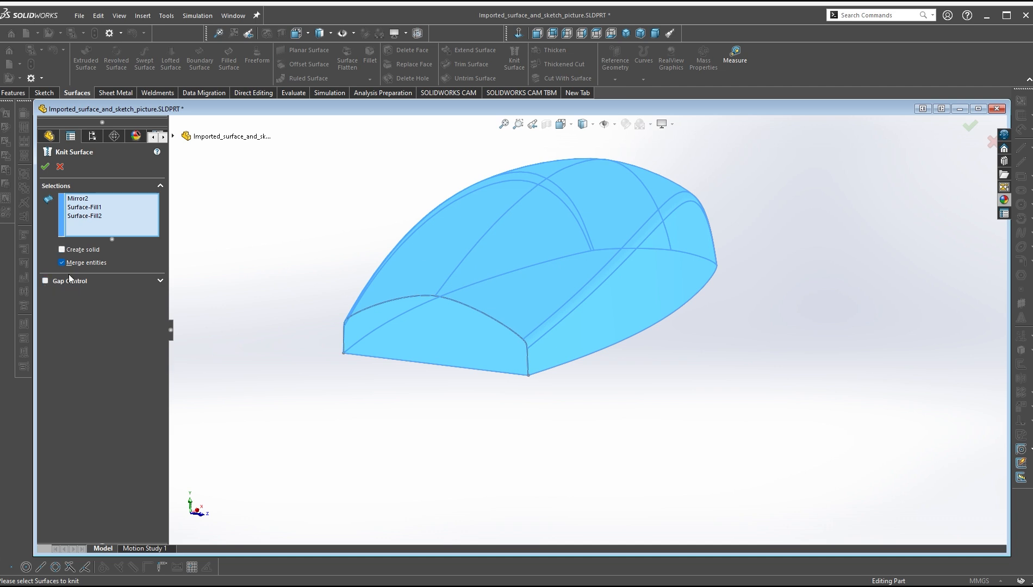
left_click(46, 168)
Assign the ABS PC material to the part
scroll(609, 366, "down", 3)
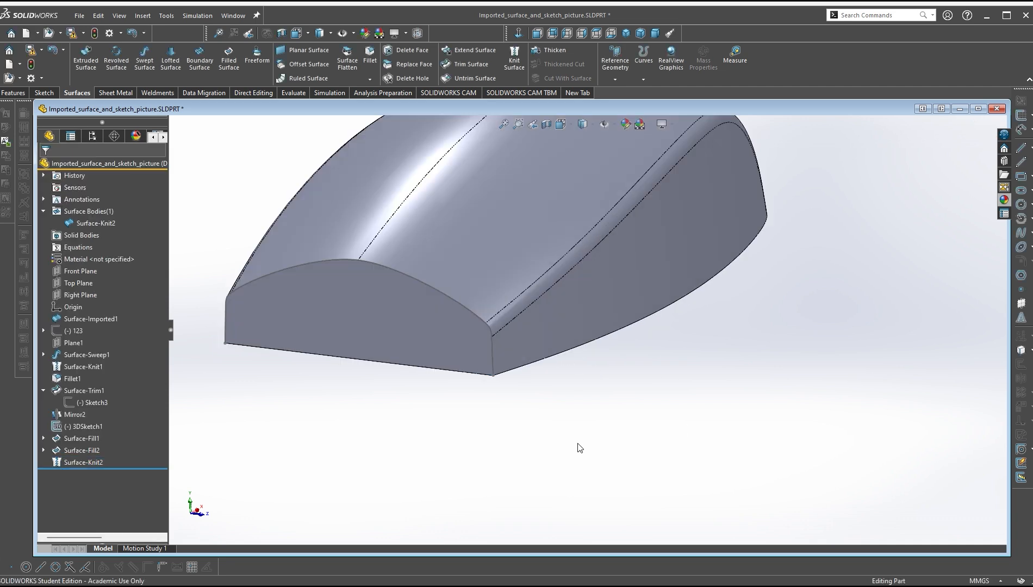
scroll(577, 445, "up", 2)
middle_click_drag(530, 391, 512, 359)
scroll(552, 357, "up", 3)
scroll(547, 286, "down", 2)
scroll(538, 276, "down", 1)
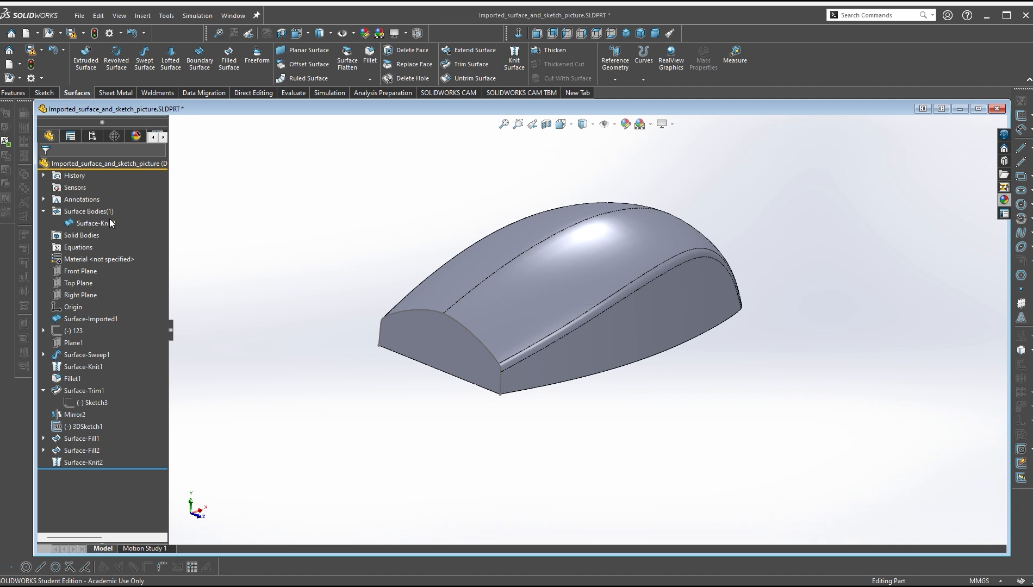
right_click(86, 257)
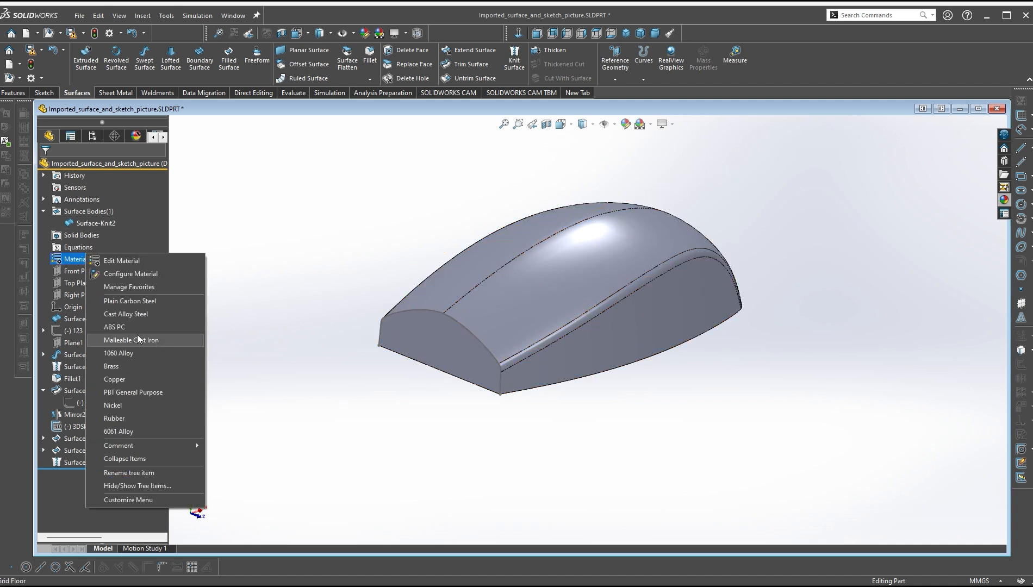
left_click(116, 327)
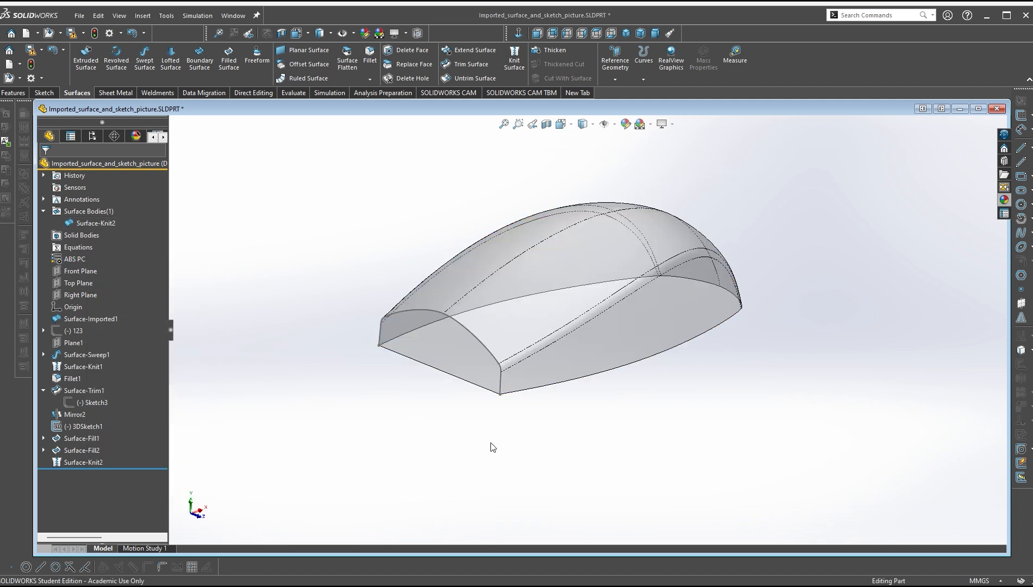
Examine the transparent knitted body from its underside and flat end, and check its entry among the surface bodies
middle_click_drag(691, 295, 653, 307, "ctrl")
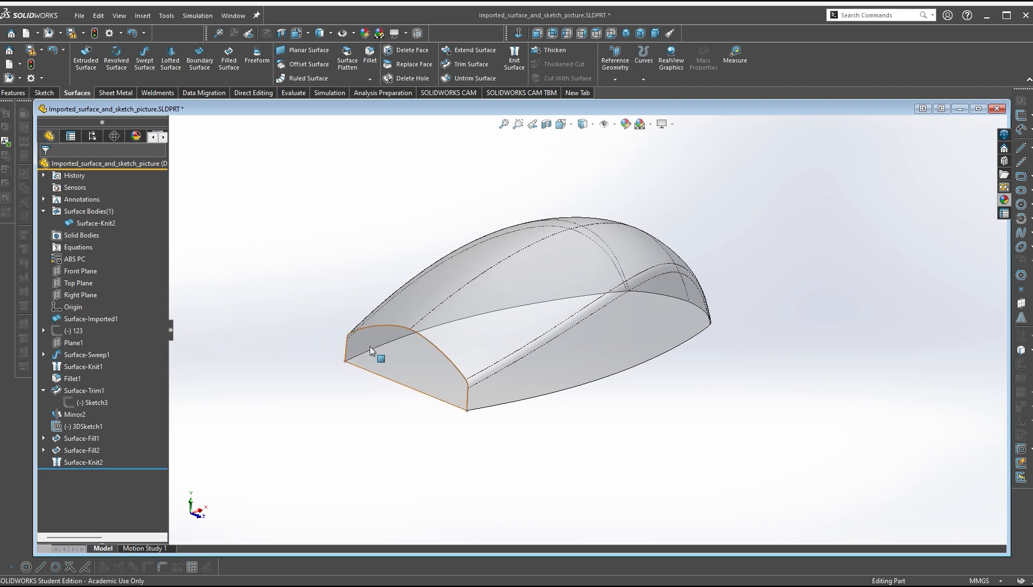
middle_click_drag(375, 357, 572, 317)
scroll(527, 330, "down", 5)
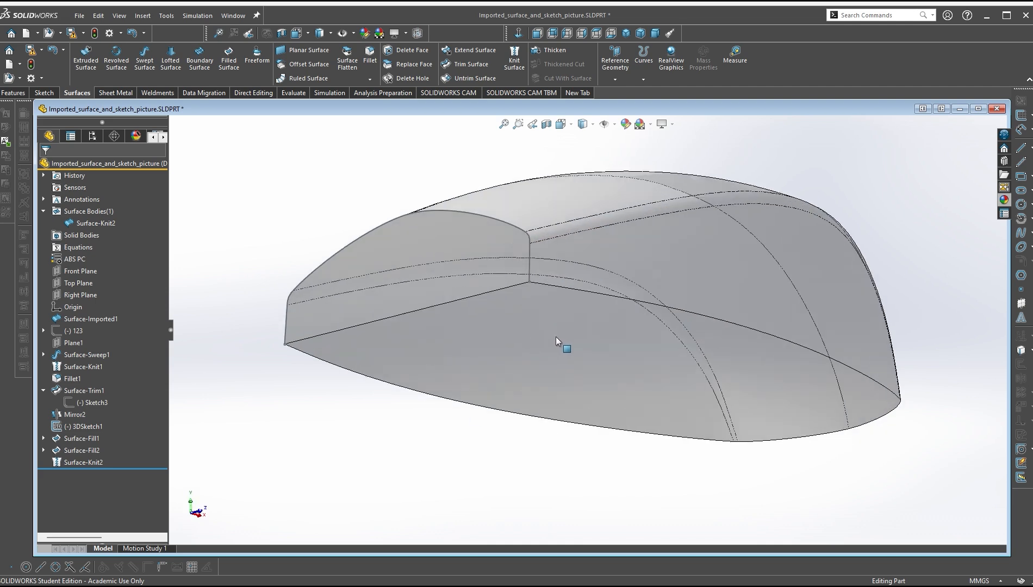
middle_click_drag(538, 365, 520, 408)
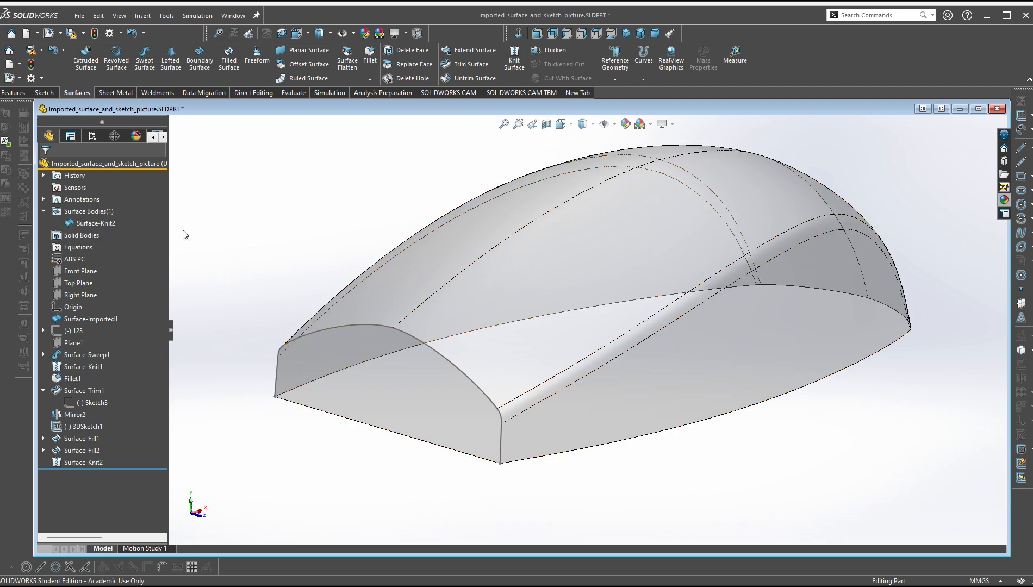
left_click(99, 227)
right_click(86, 461)
left_click(225, 372)
middle_click_drag(312, 304, 614, 437)
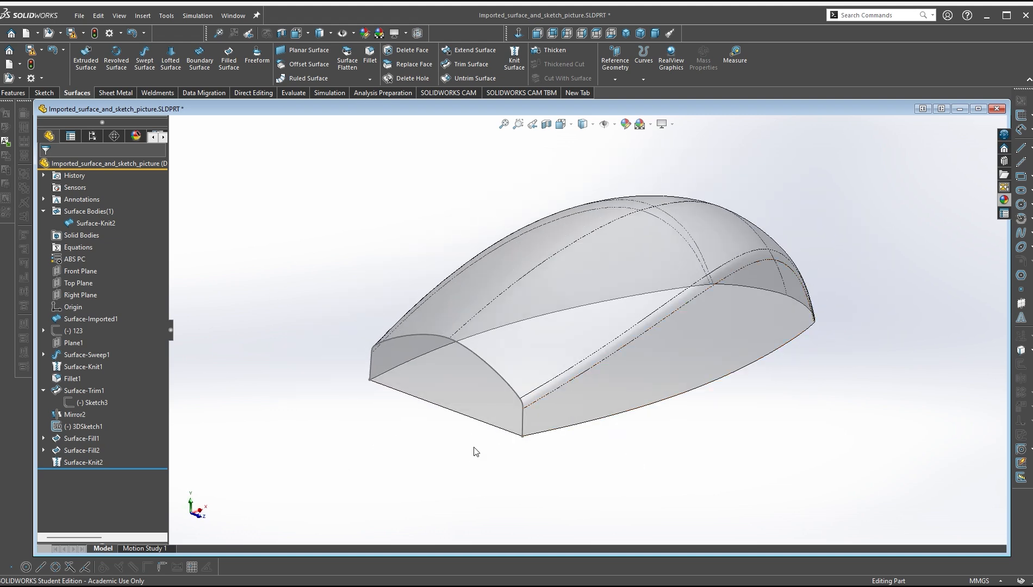
Edit the knit that joins the shell and both fills, turn on Gap Control, and accept it
right_click(77, 463)
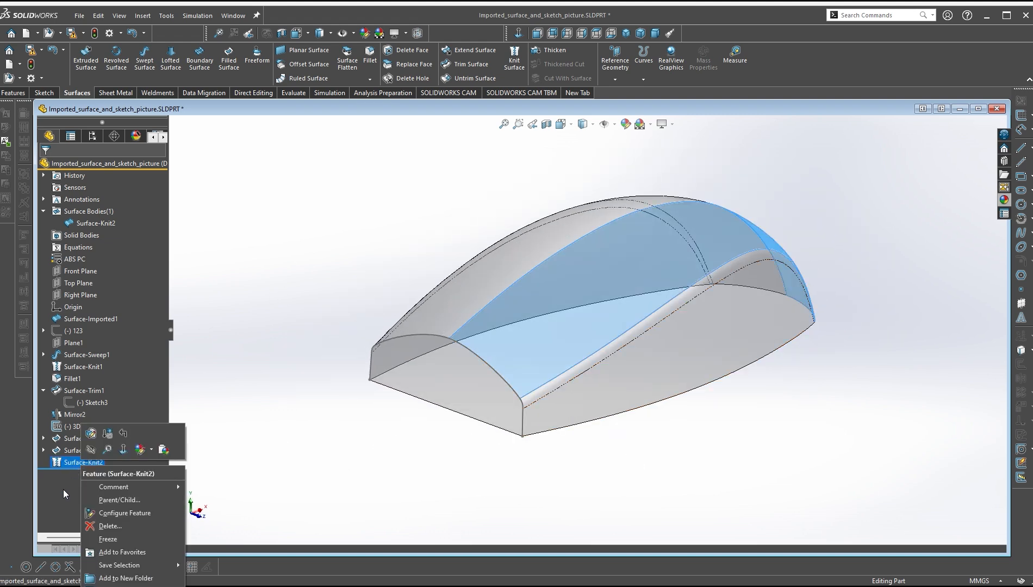
left_click(95, 433)
left_click(46, 281)
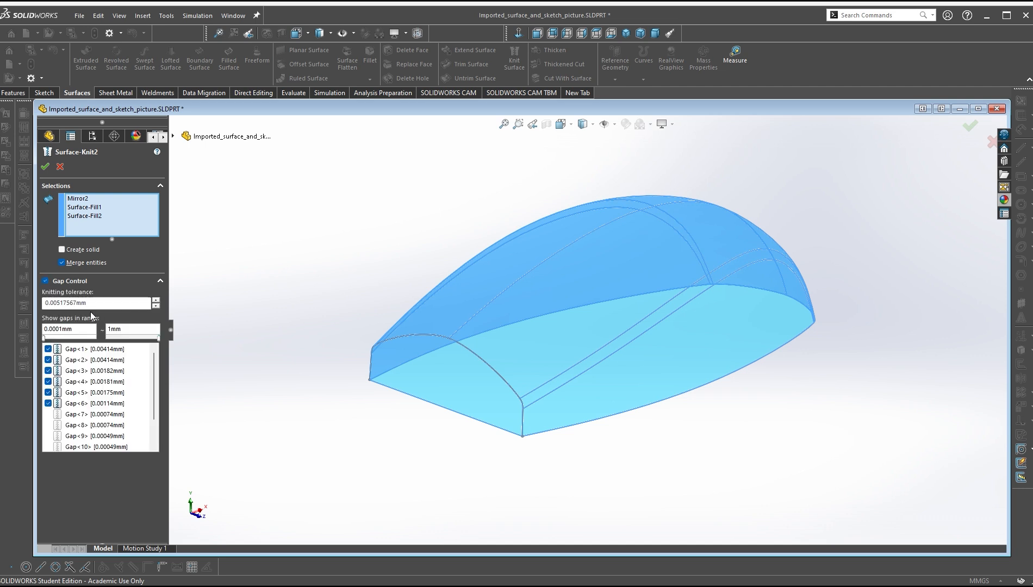
left_click(45, 167)
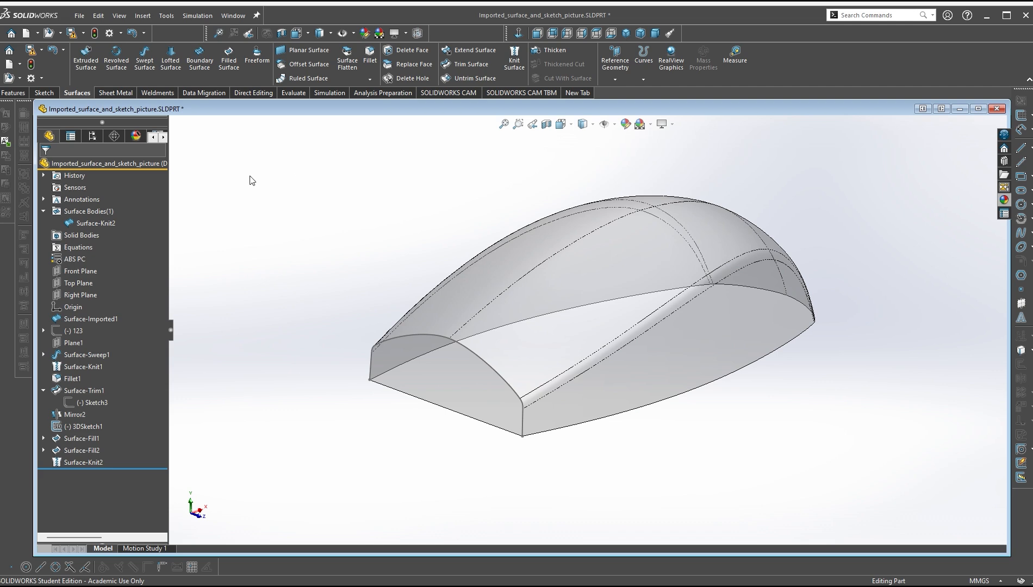
Inspect the re-knitted body around its flat end and bottom edges, and select the underside face to identify its fill
left_click(98, 223)
left_click(254, 361)
scroll(385, 433, "up", 1)
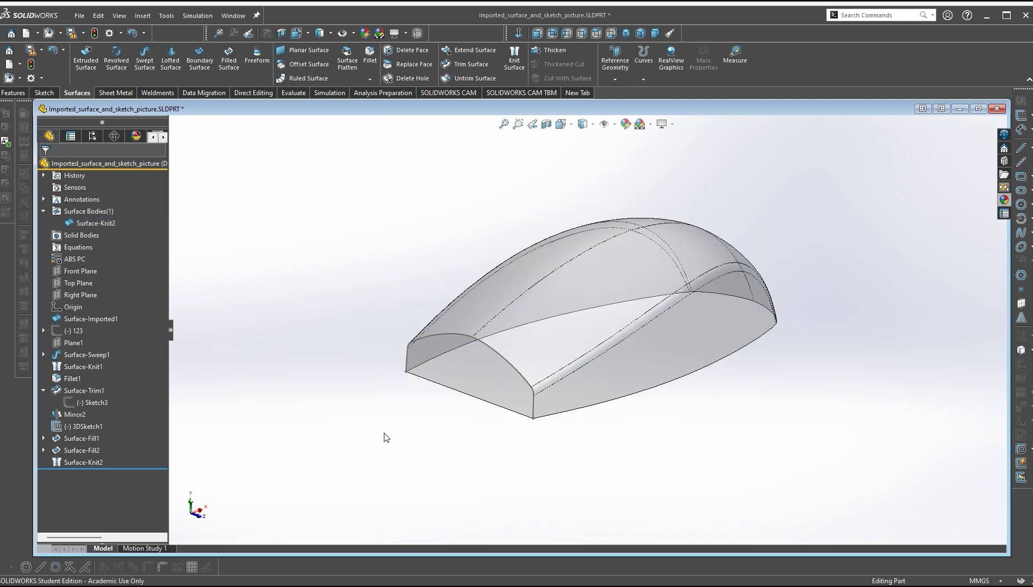
middle_click_drag(526, 396, 626, 417)
scroll(615, 419, "down", 4)
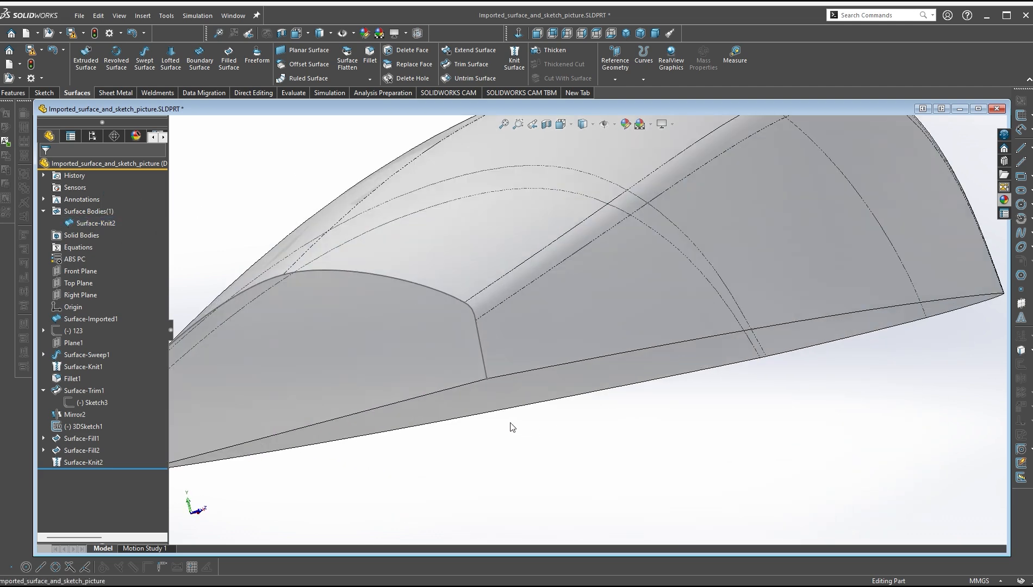
scroll(517, 402, "up", 6)
middle_click_drag(535, 374, 618, 330)
left_click(614, 333)
middle_click_drag(517, 392, 685, 402)
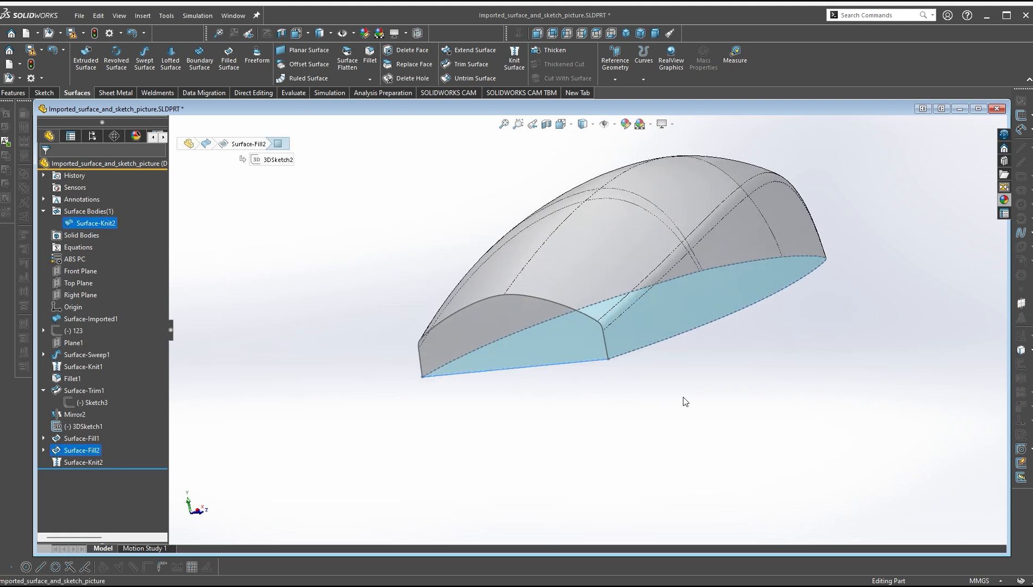
Edit the knit joining the shell and both fills, set its knitting tolerance to 0.1 mm, and accept it
left_click(83, 463)
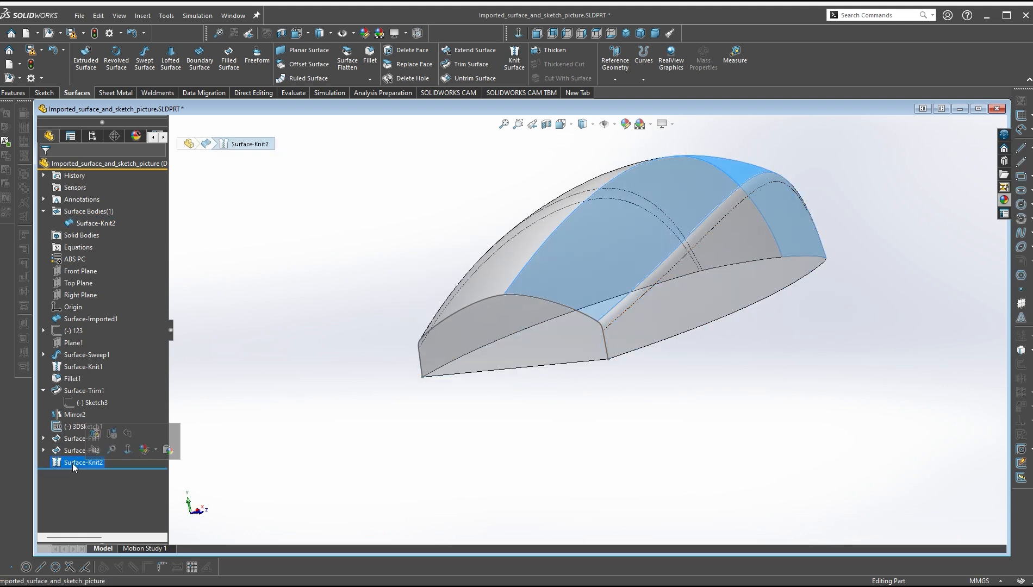
left_click(95, 434)
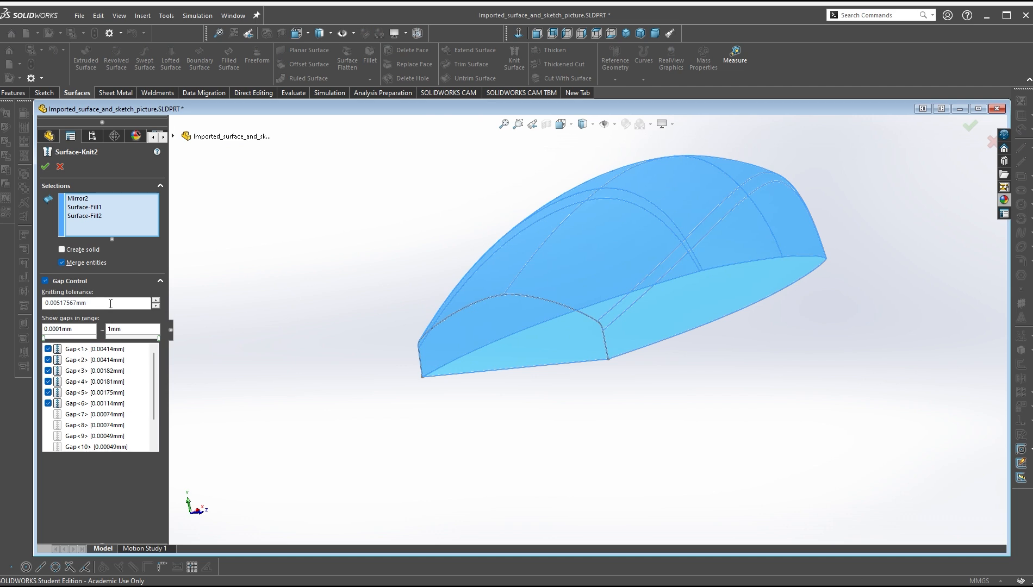
left_click(156, 301)
double_click(83, 305)
type("0.1")
left_click(45, 167)
Check the re-knitted body's entry among the surface bodies and look at it from the side
left_click(87, 224)
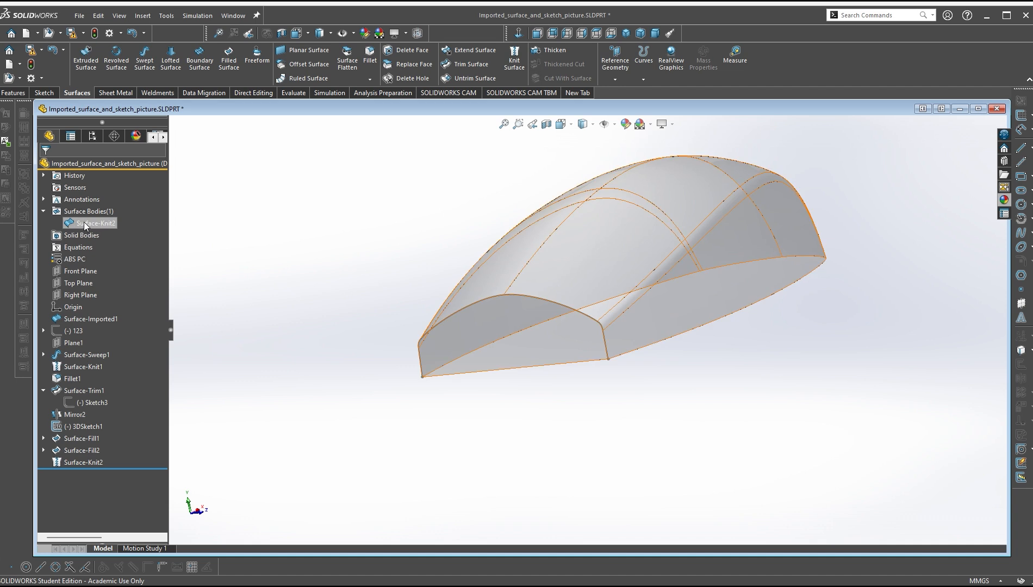
left_click(99, 225)
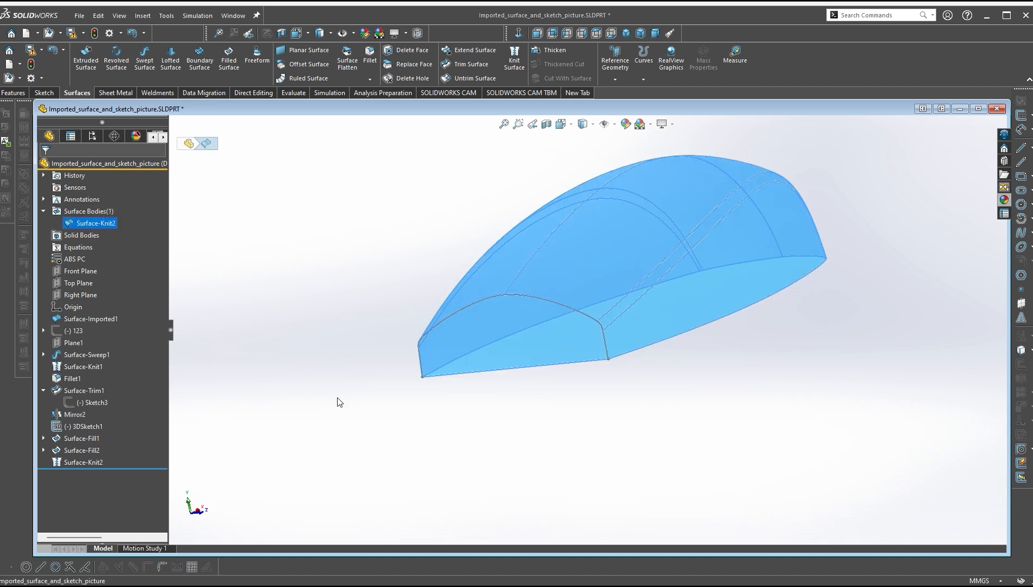
left_click(348, 395)
middle_click_drag(575, 383, 274, 294)
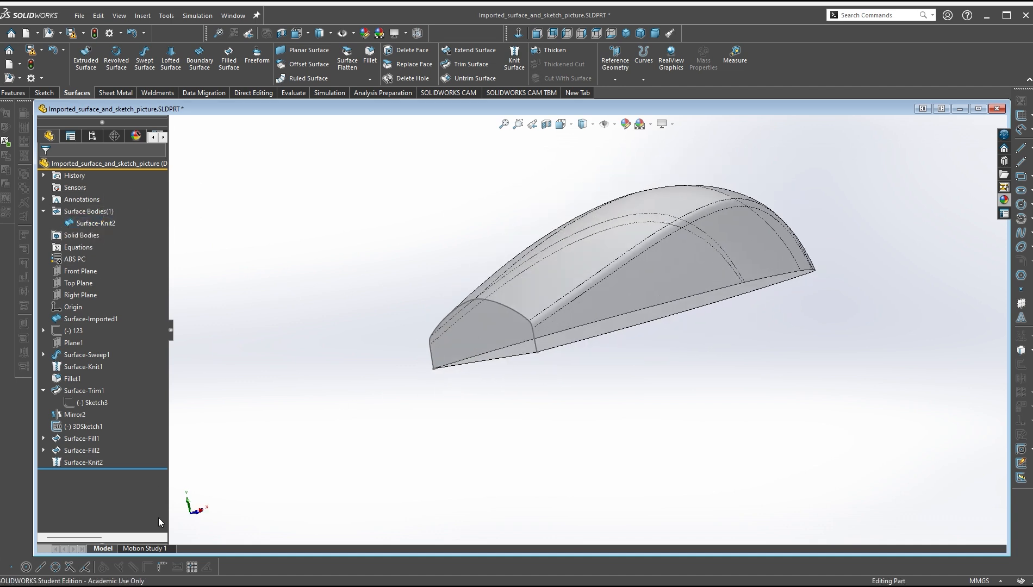
Delete the knit of the shell and fills, and delete the filled surface that closes the underside
right_click(83, 462)
left_click(131, 521)
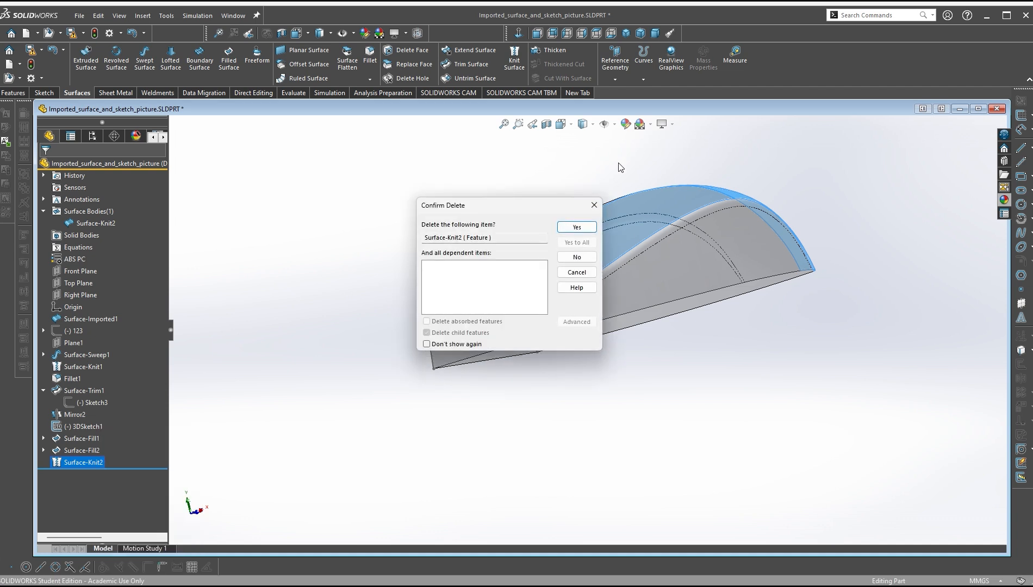
left_click(576, 226)
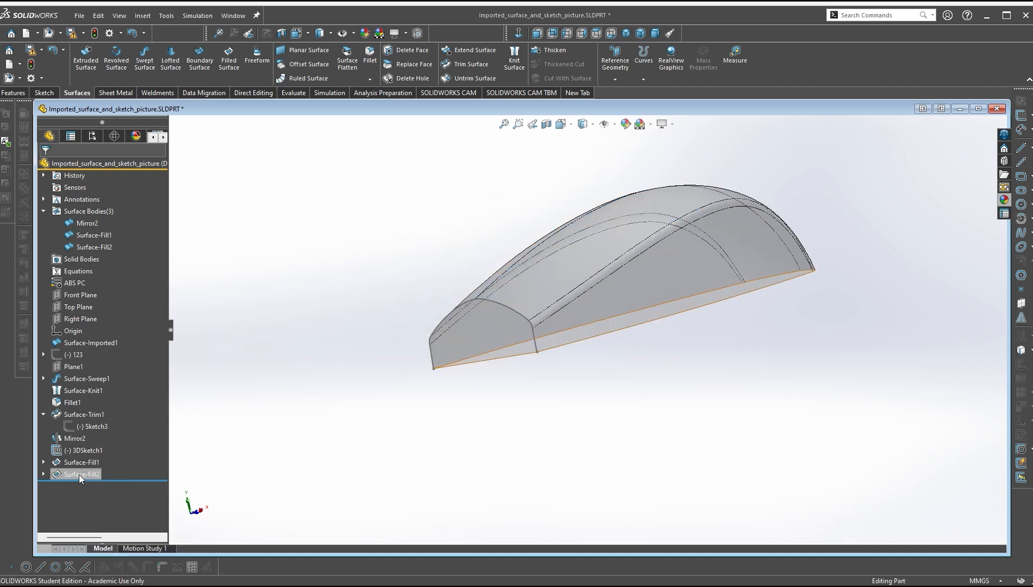
right_click(79, 474)
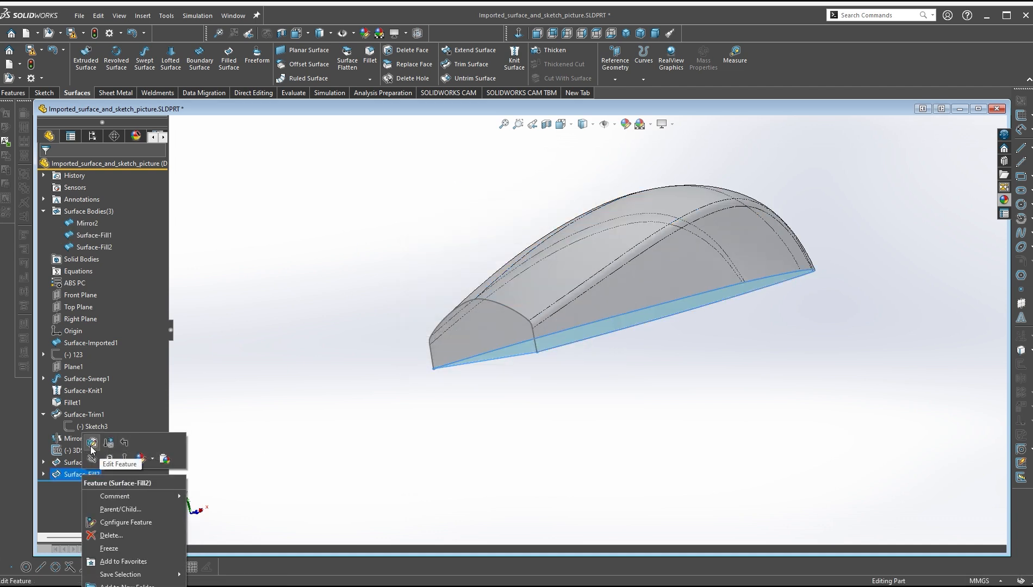
left_click(110, 535)
left_click(571, 228)
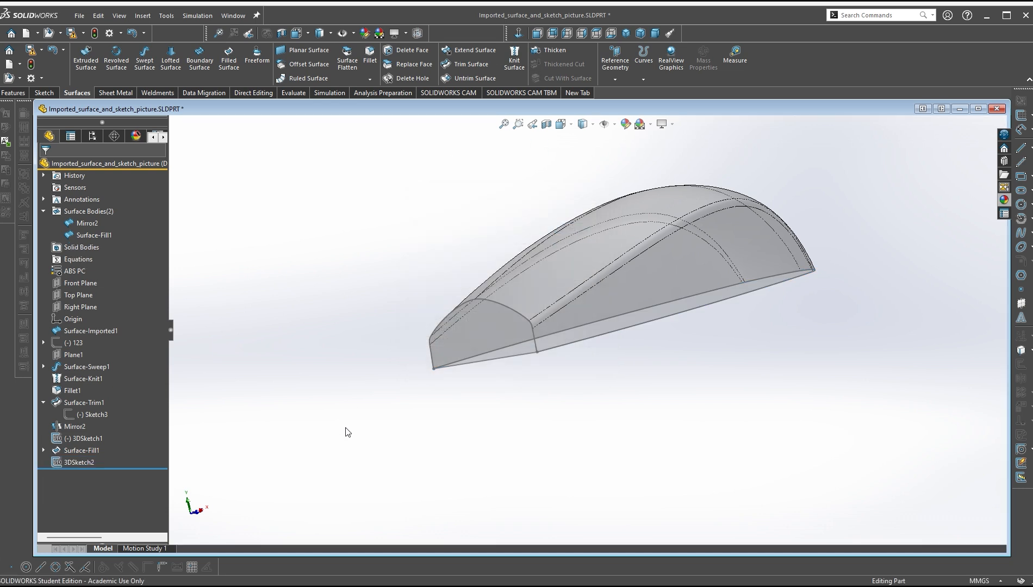
Delete the leftover 3D sketch that served as the underside fill's boundary
middle_click_drag(347, 432, 492, 451)
right_click(74, 463)
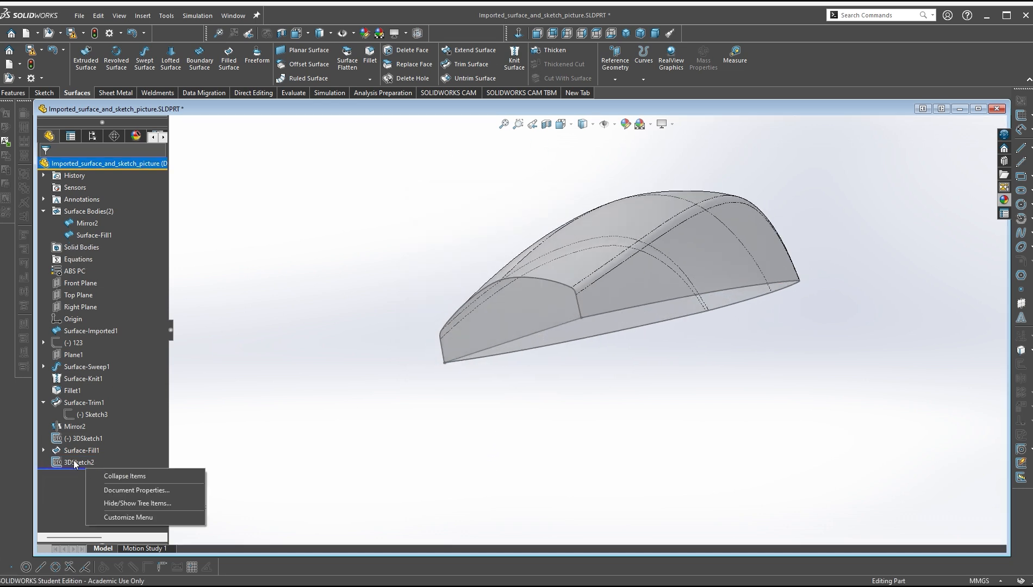
right_click(74, 462)
left_click(109, 523)
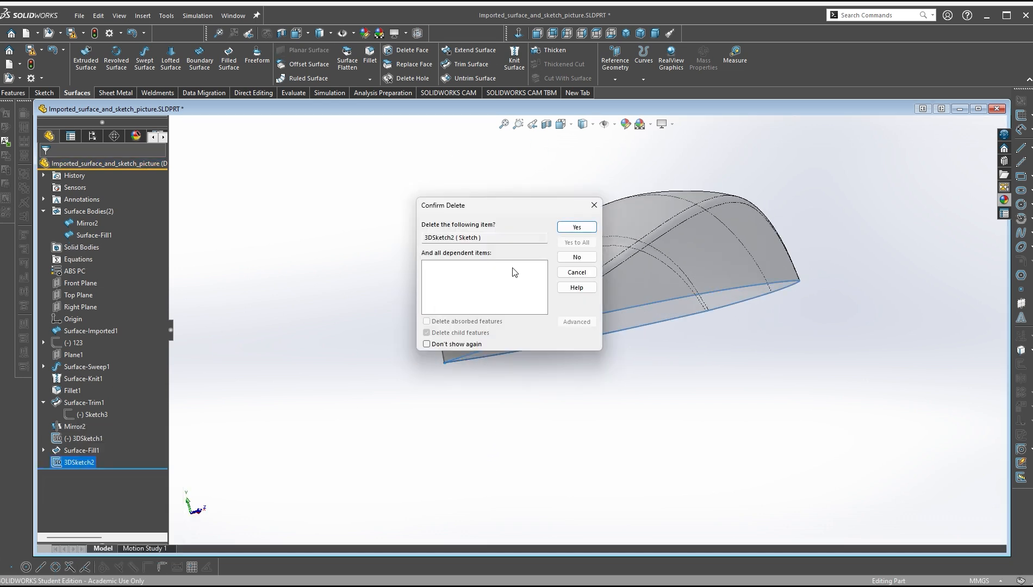
left_click(572, 228)
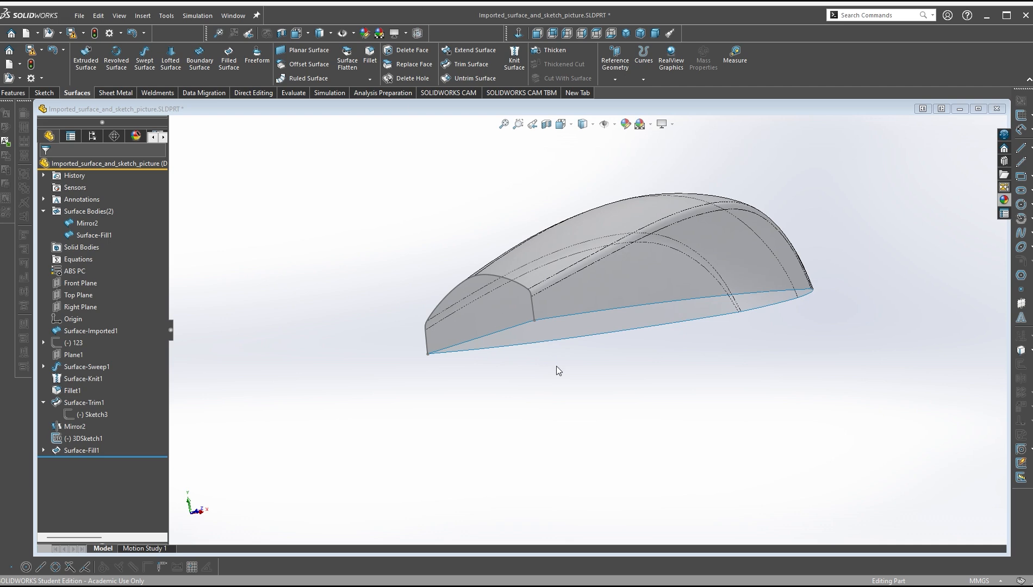
Begin a new filled surface for the underside with the long bottom edge of one side as its first patch boundary
scroll(572, 330, "down", 5)
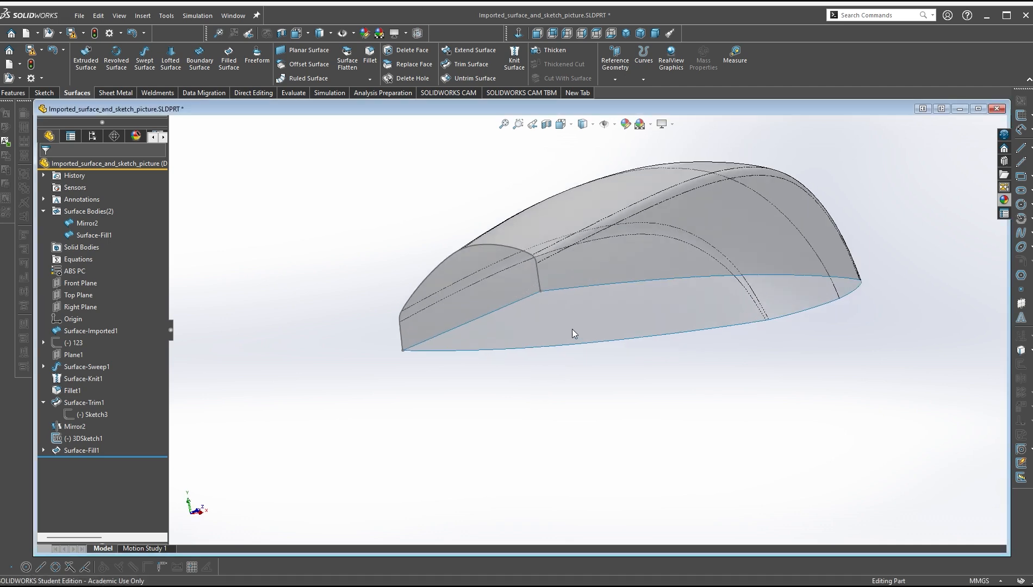
middle_click_drag(592, 280, 702, 289)
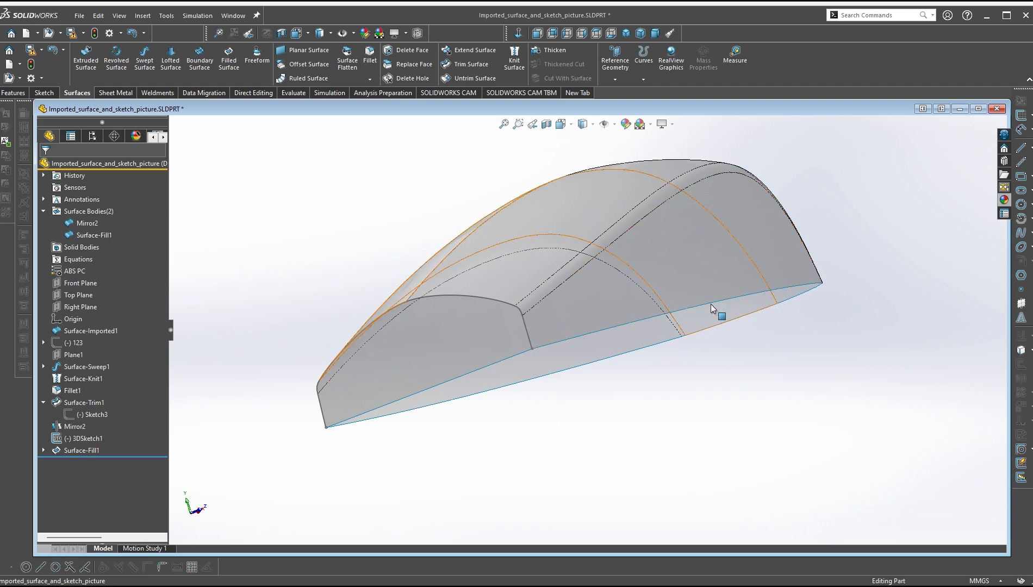
scroll(532, 350, "down", 5)
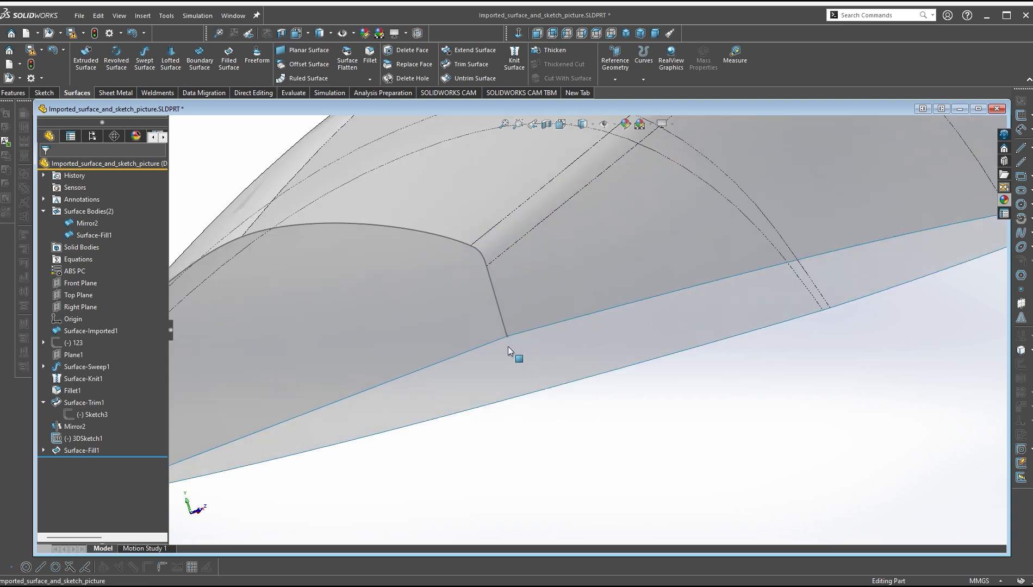
scroll(511, 345, "down", 2)
scroll(576, 343, "up", 5)
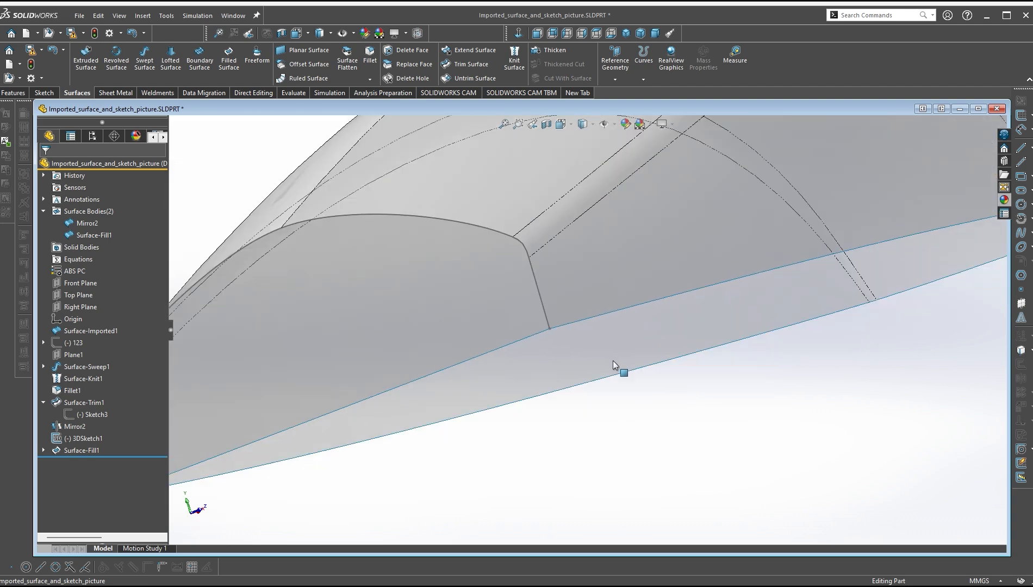
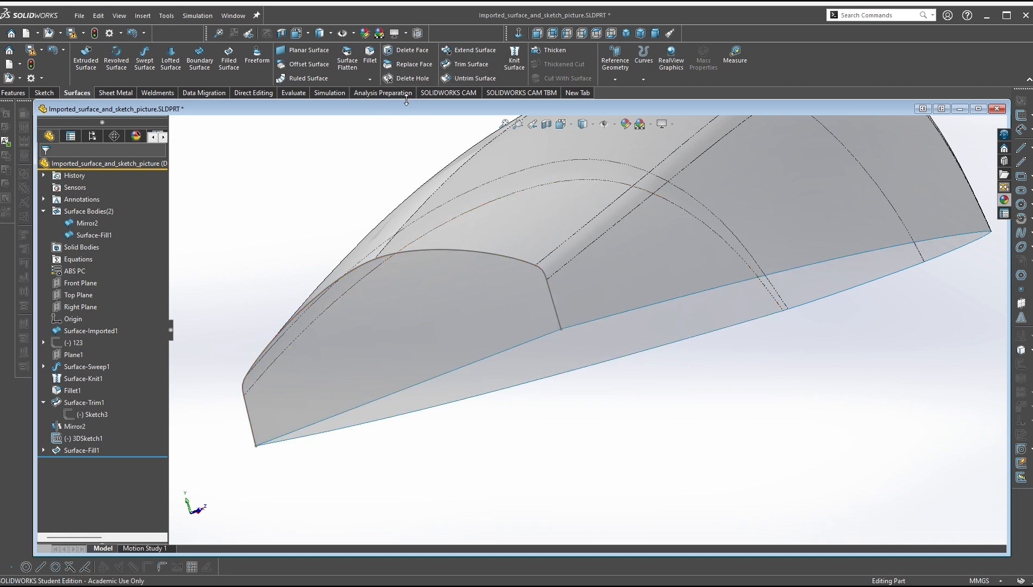
left_click(229, 60)
left_click(708, 290)
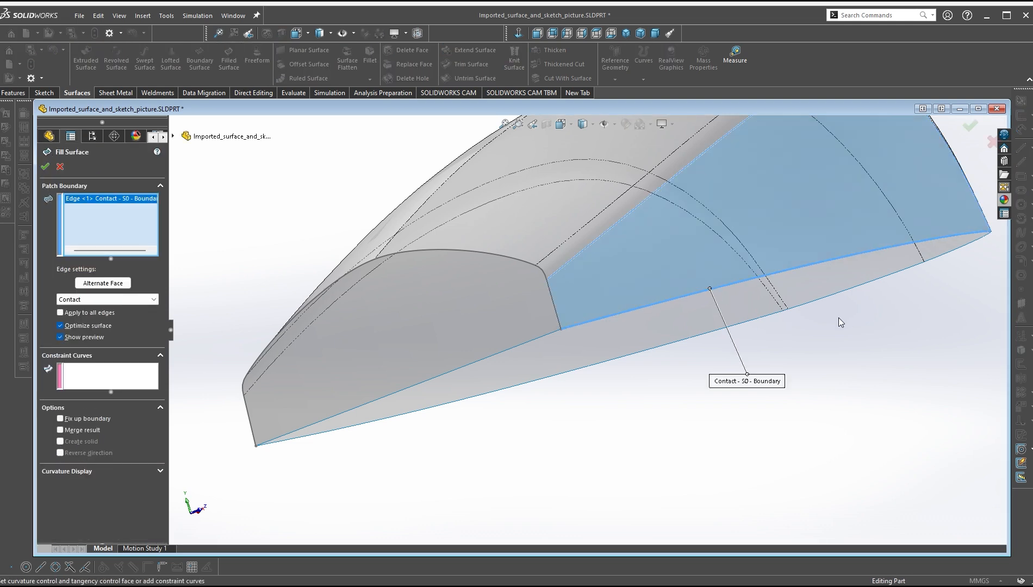
Add the short fillet edge and the adjoining bottom edge near the rounded end to the underside fill's patch boundary
scroll(918, 285, "down", 3)
middle_click_drag(868, 248, 916, 261)
scroll(926, 260, "up", 4)
scroll(926, 261, "down", 1)
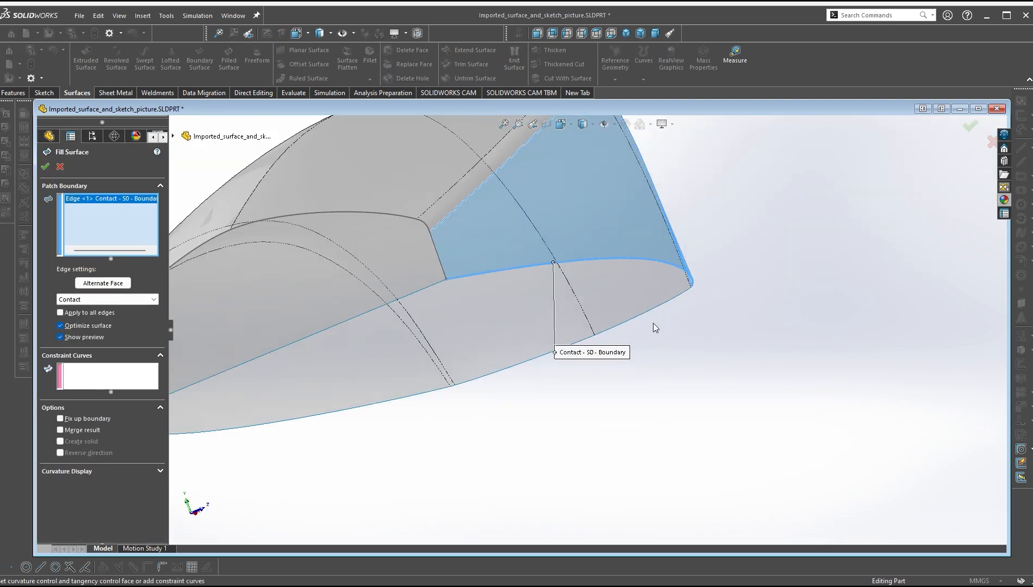
middle_click_drag(653, 325, 737, 317)
scroll(736, 296, "down", 4)
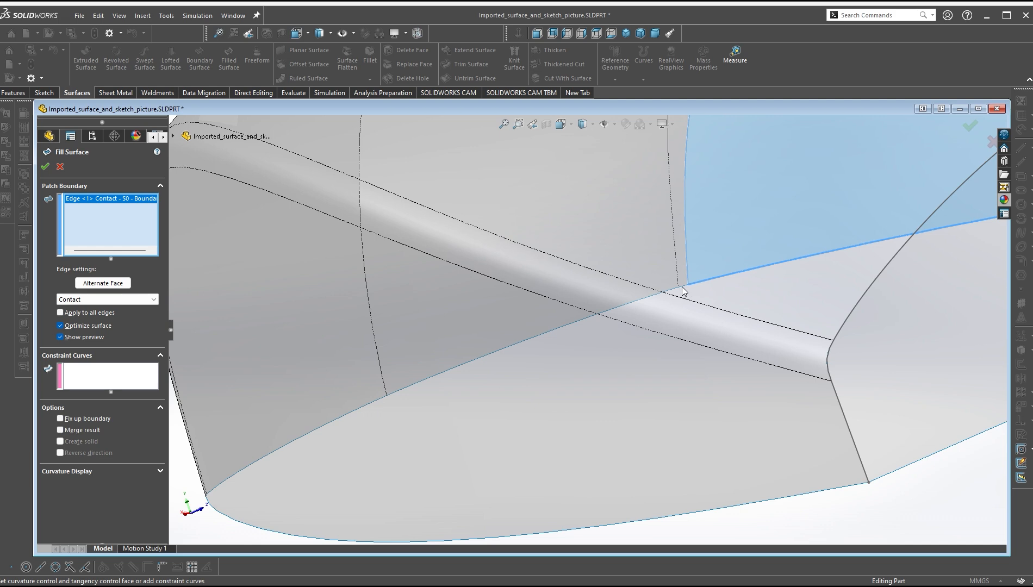
middle_click_drag(668, 346, 806, 474)
scroll(807, 474, "up", 3)
scroll(661, 490, "down", 3)
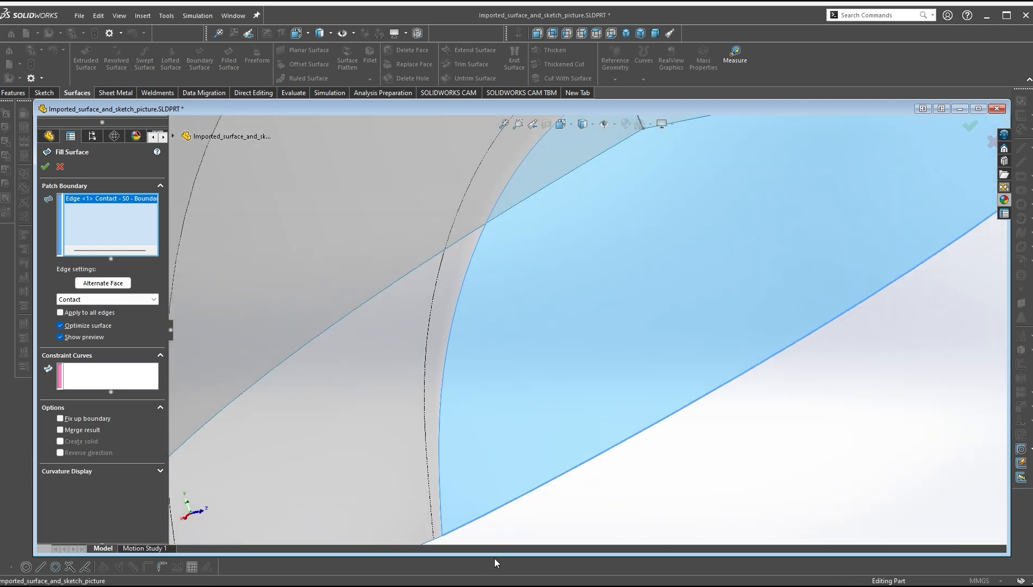
scroll(505, 489, "up", 3)
scroll(498, 452, "down", 4)
left_click(480, 424)
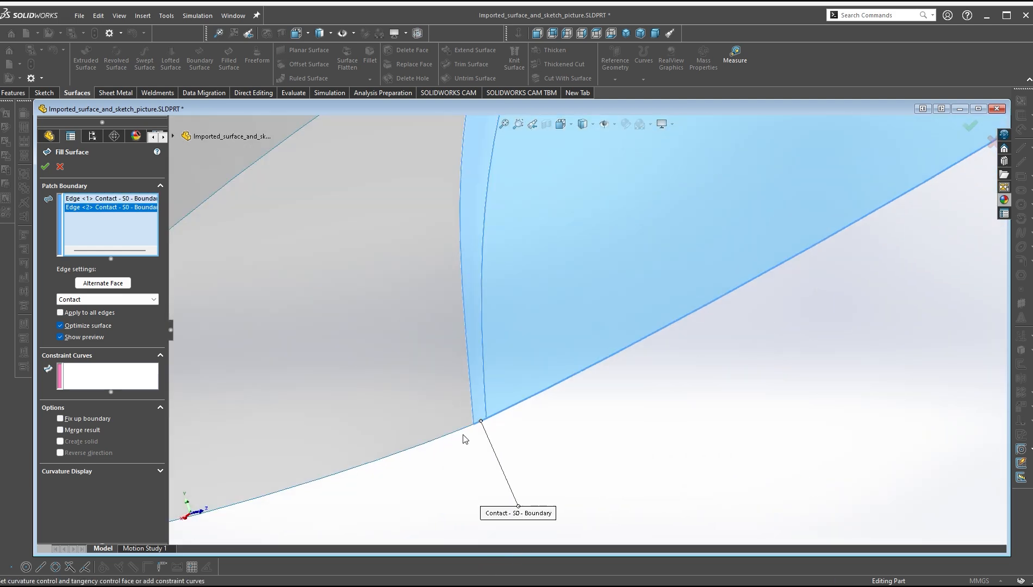
left_click(466, 429)
Continue the patch boundary around the rounded end with the next bottom edge, the short fillet edge, and the opposite long edge
scroll(428, 532, "up", 3)
scroll(438, 392, "down", 4)
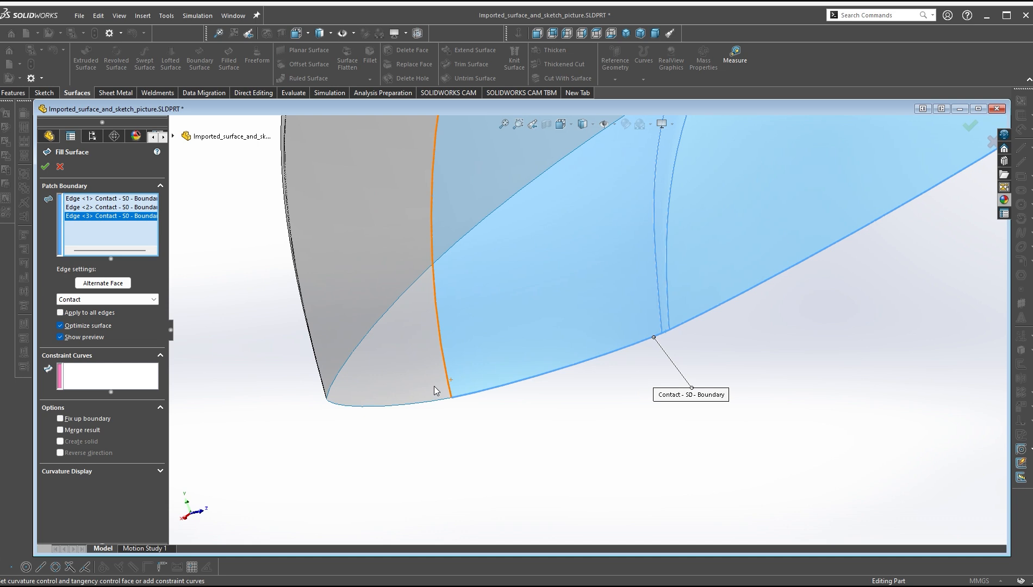
left_click(404, 407)
middle_click_drag(345, 436, 262, 451)
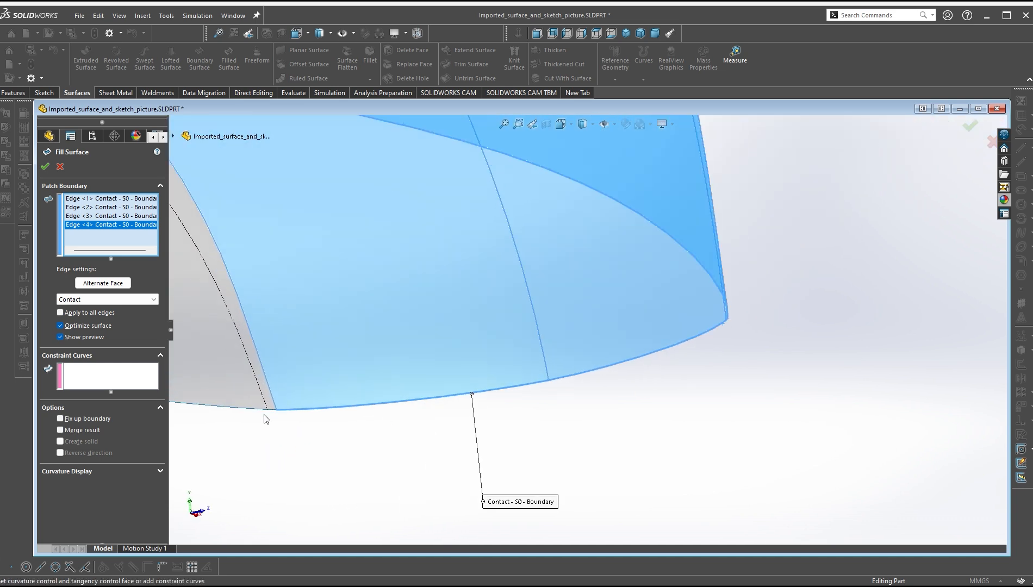
left_click(270, 413)
left_click(257, 411)
Close the patch boundary with the flat end's bottom edge, keeping Contact as the edge setting, and create the underside fill
scroll(418, 300, "up", 4)
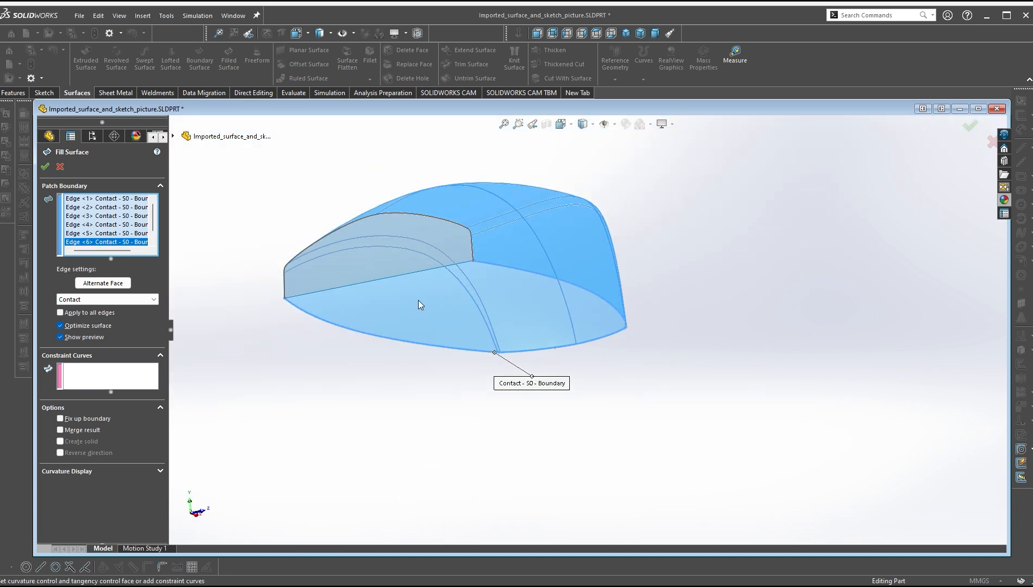
left_click(365, 284)
scroll(485, 332, "up", 2)
middle_click_drag(485, 333, 440, 377)
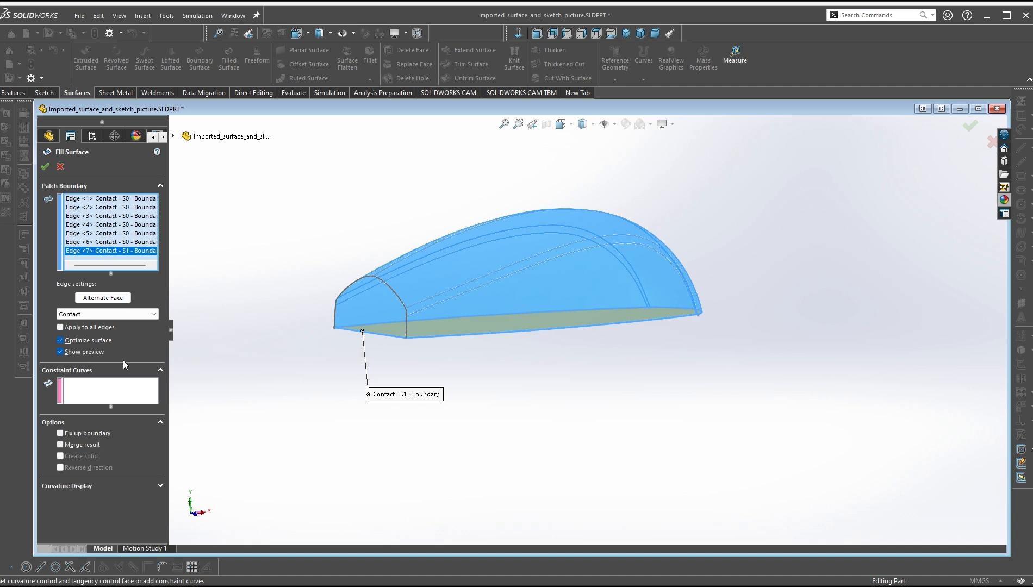
left_click(45, 167)
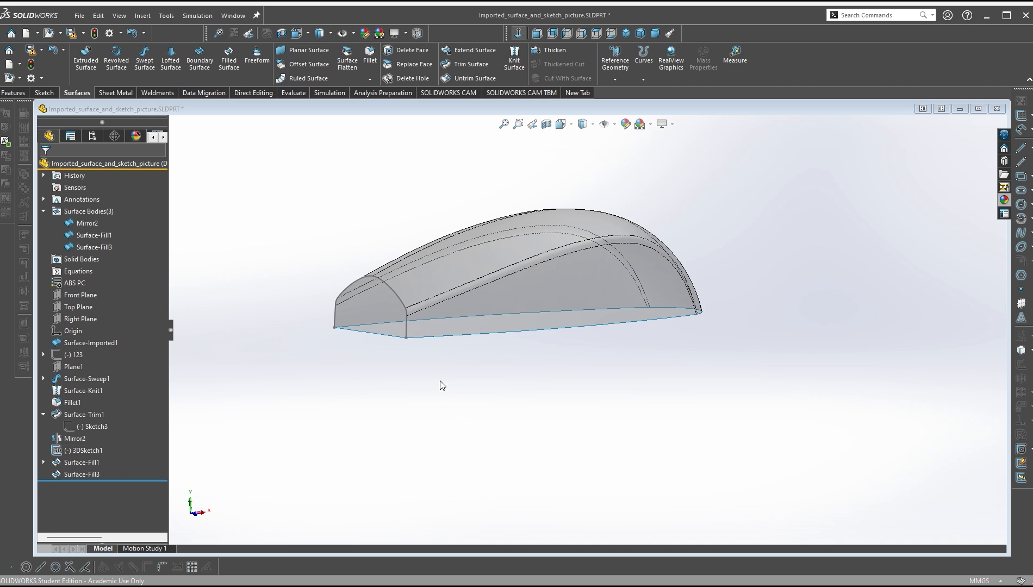
Knit the mirrored shell, the end fill and the new underside fill together with Create solid turned on
middle_click_drag(442, 385, 503, 325)
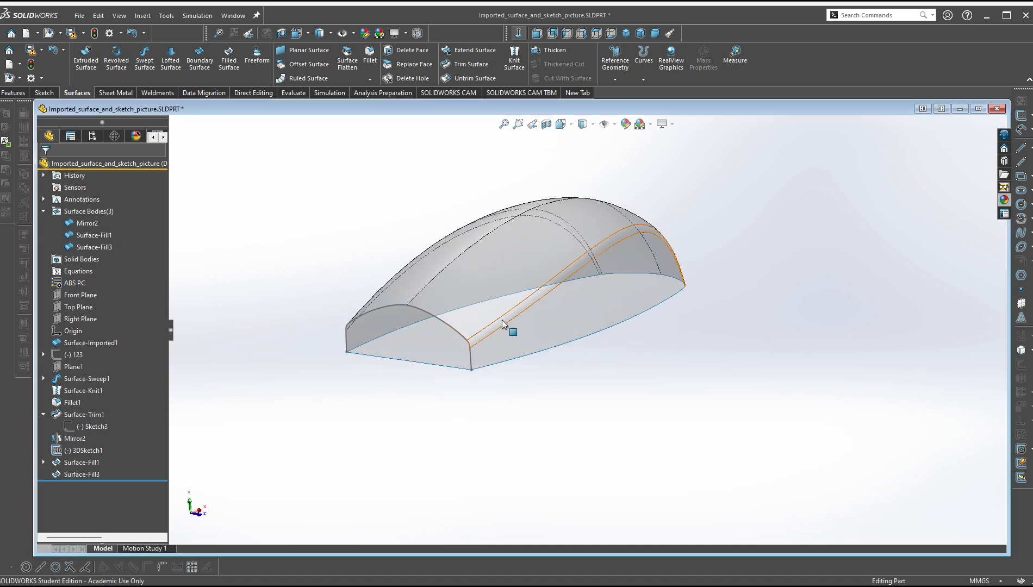
left_click(93, 224)
left_click(95, 248, "shift")
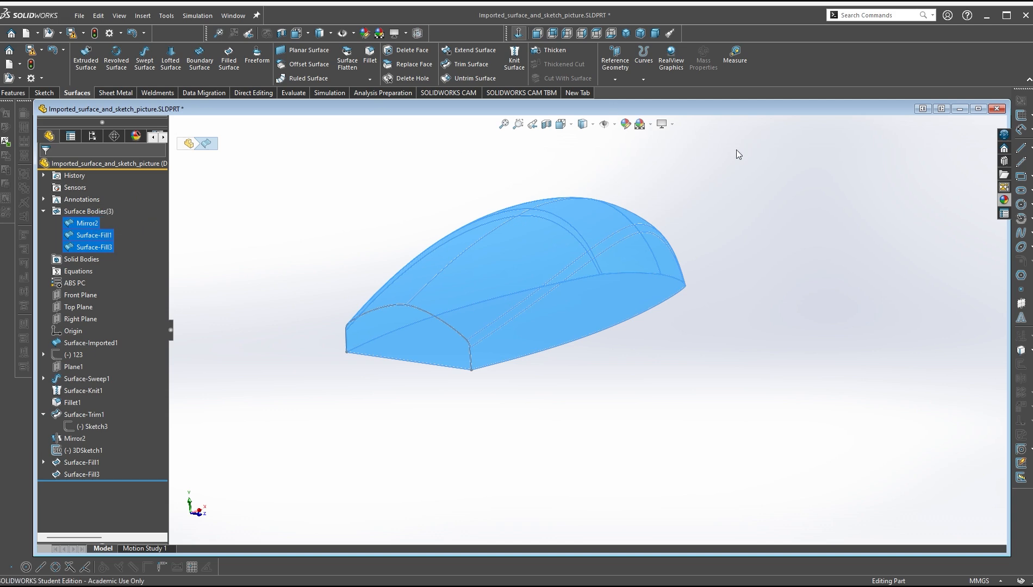
left_click(514, 60)
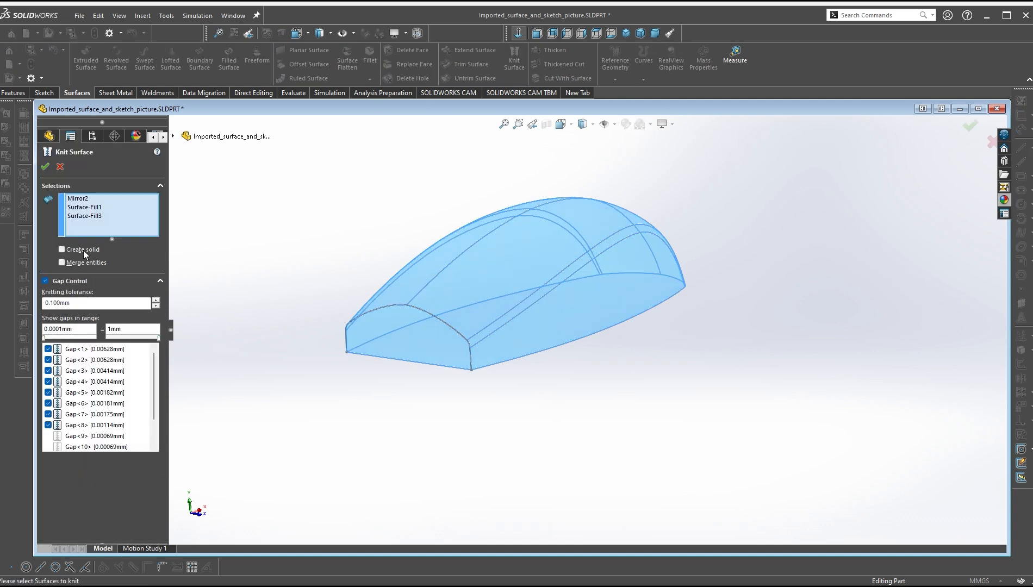
left_click(45, 167)
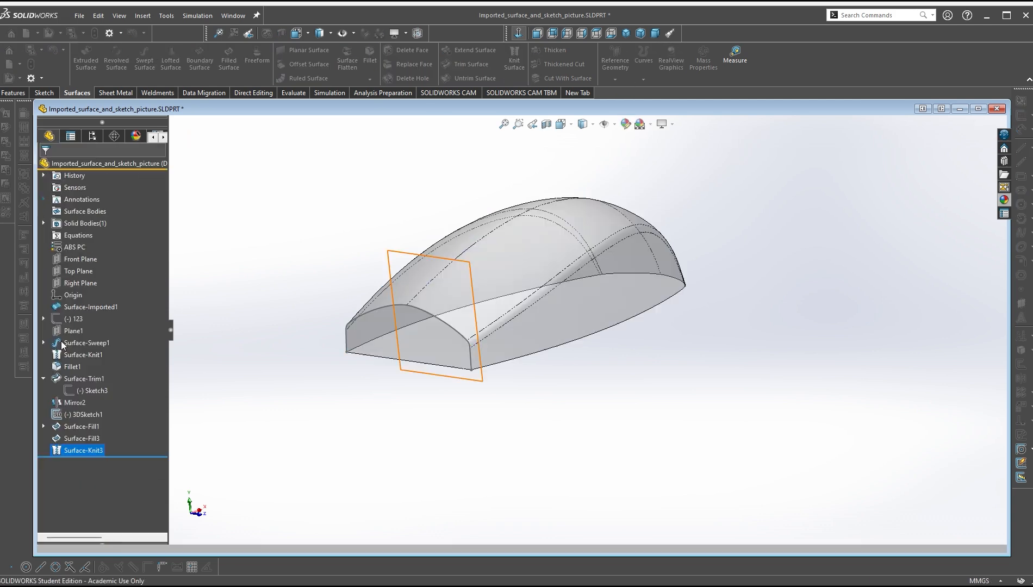
Expand the solid bodies, select the knitted body to check it, and check the surface bodies folder
left_click(43, 223)
left_click(97, 235)
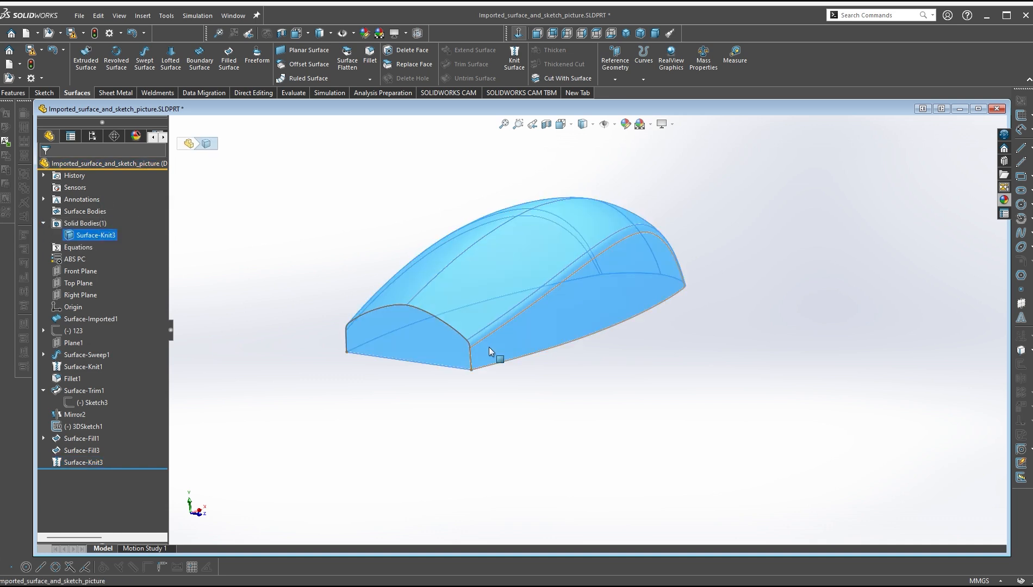
left_click(280, 289)
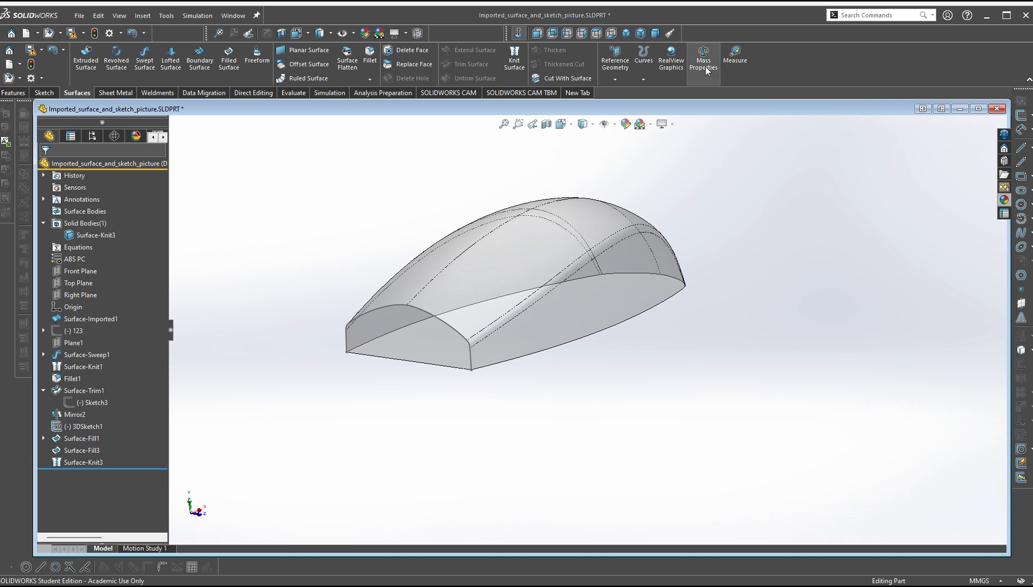
left_click(79, 212)
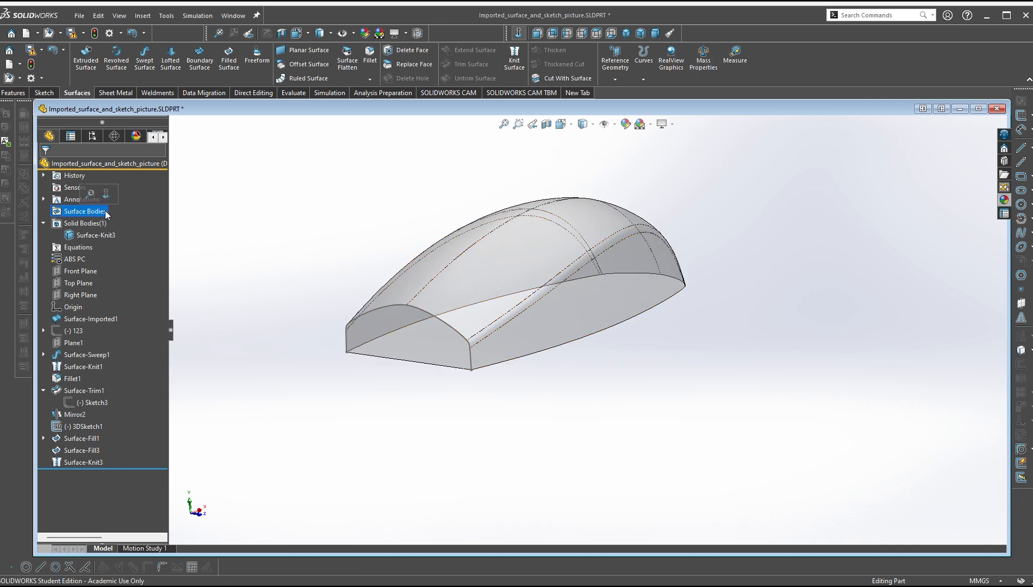
left_click(93, 235)
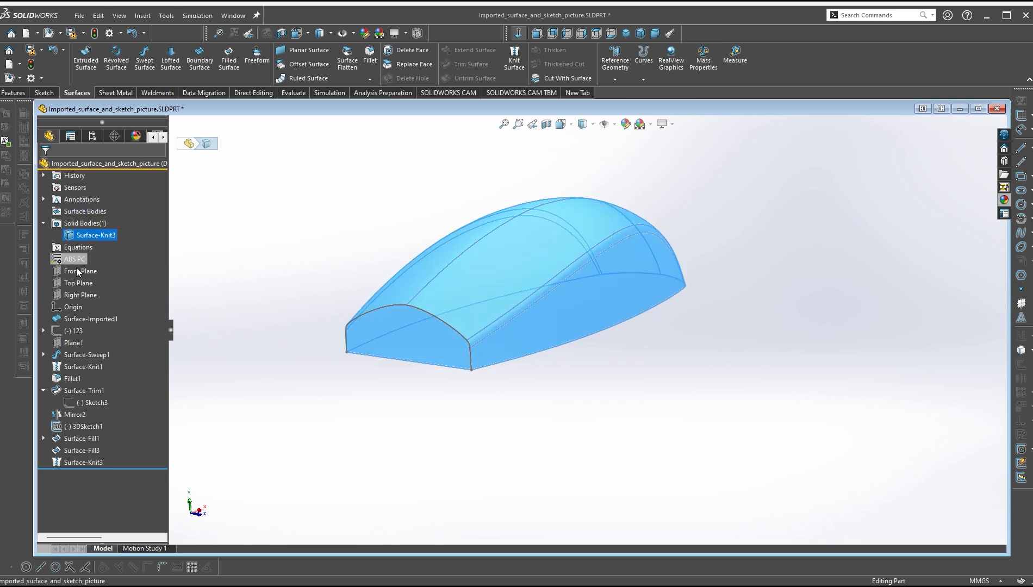
Check the mass properties of the knitted solid body and compare its mass with item 4 of the answer key
left_click(246, 338)
left_click(96, 235)
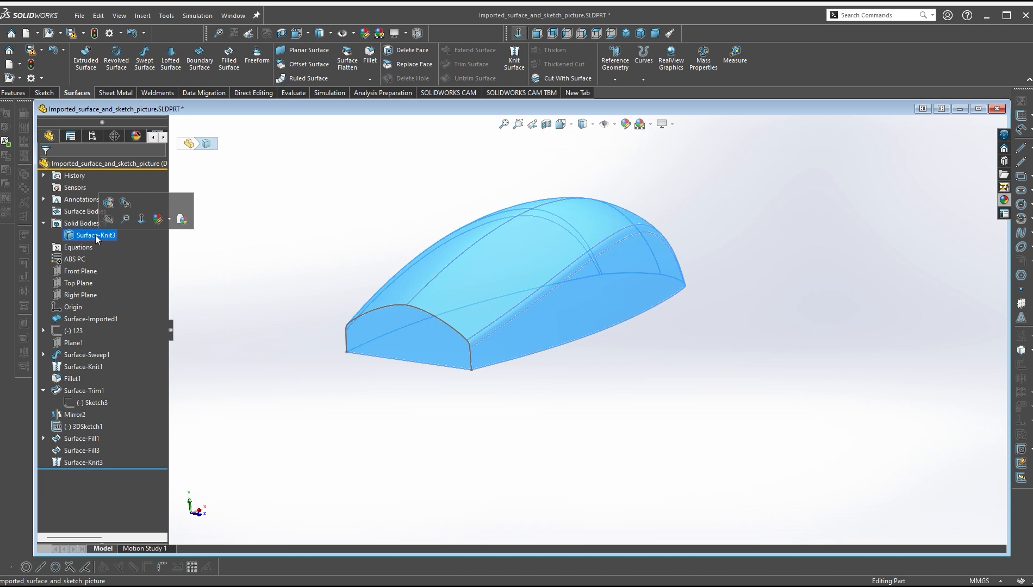
left_click(703, 59)
left_click_drag(257, 153, 248, 132)
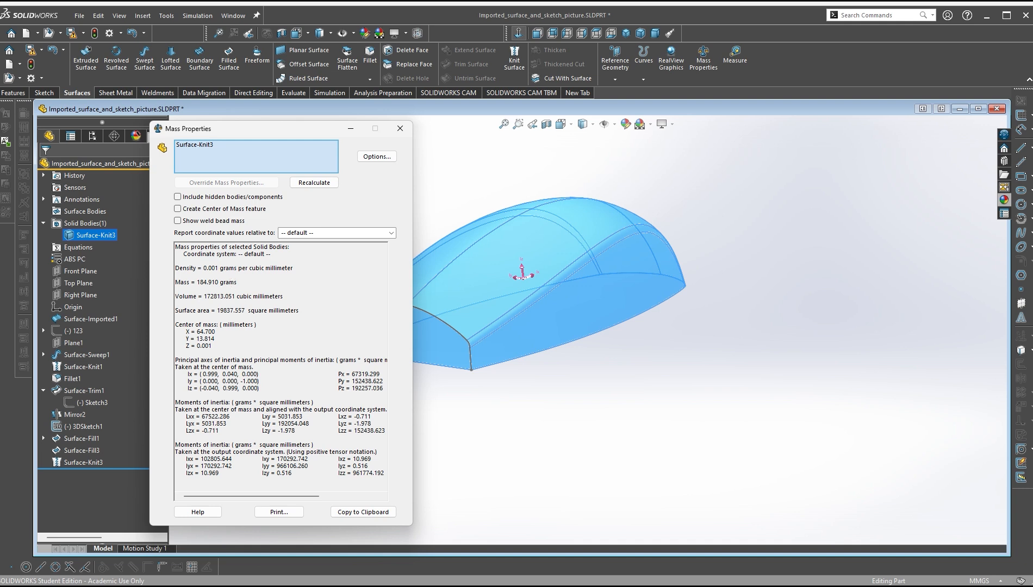
key("alt+Tab")
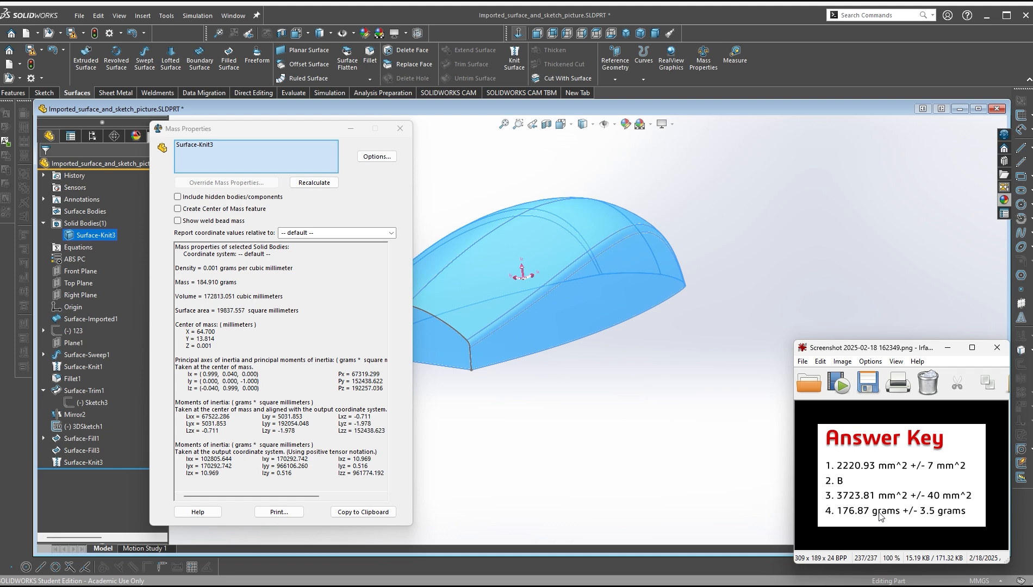
left_click(540, 449)
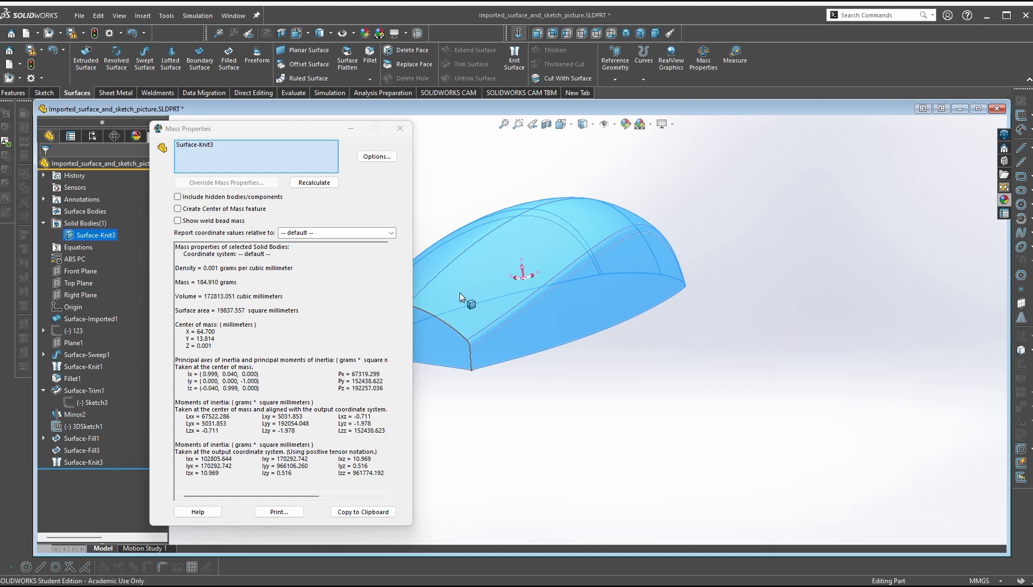
left_click(400, 129)
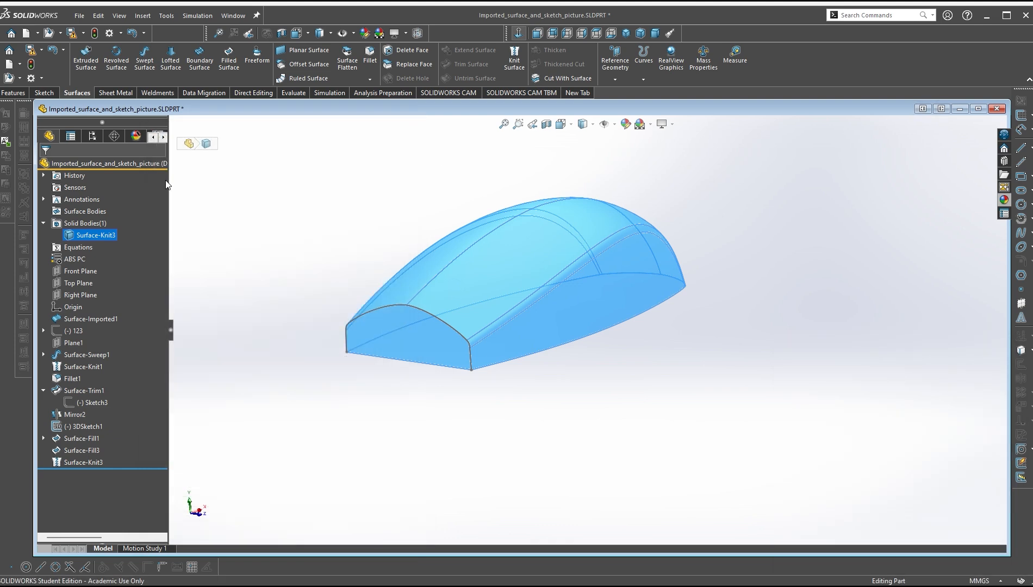
Change the part's material to ABS, searching the material library for "abs"
right_click(79, 261)
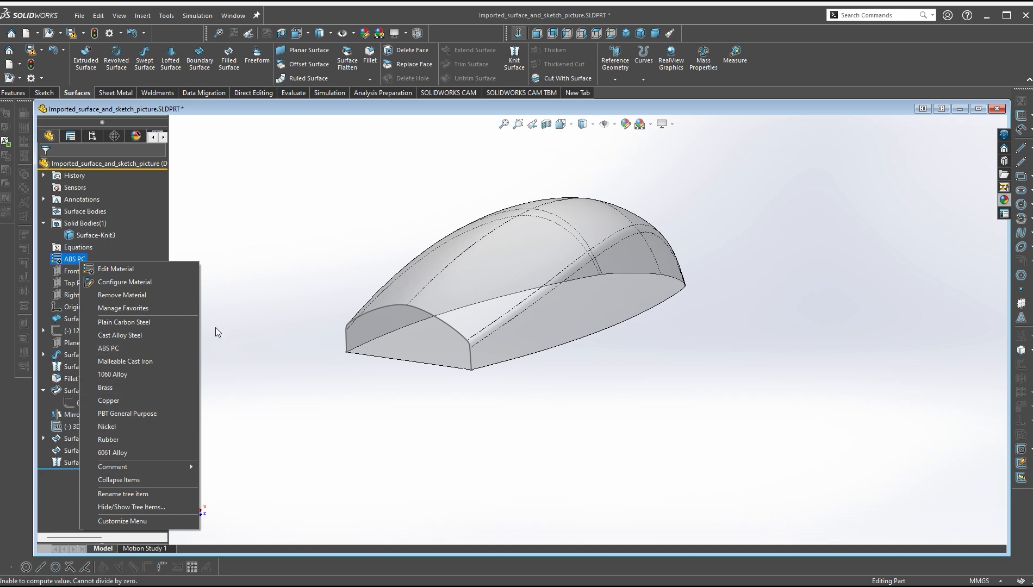
left_click(140, 264)
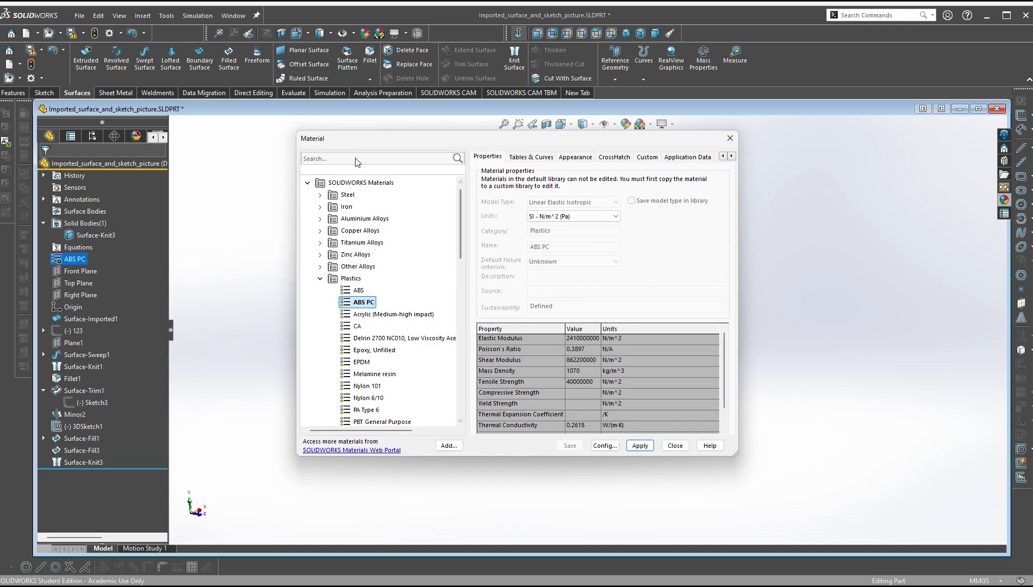
left_click(335, 157)
type("abs")
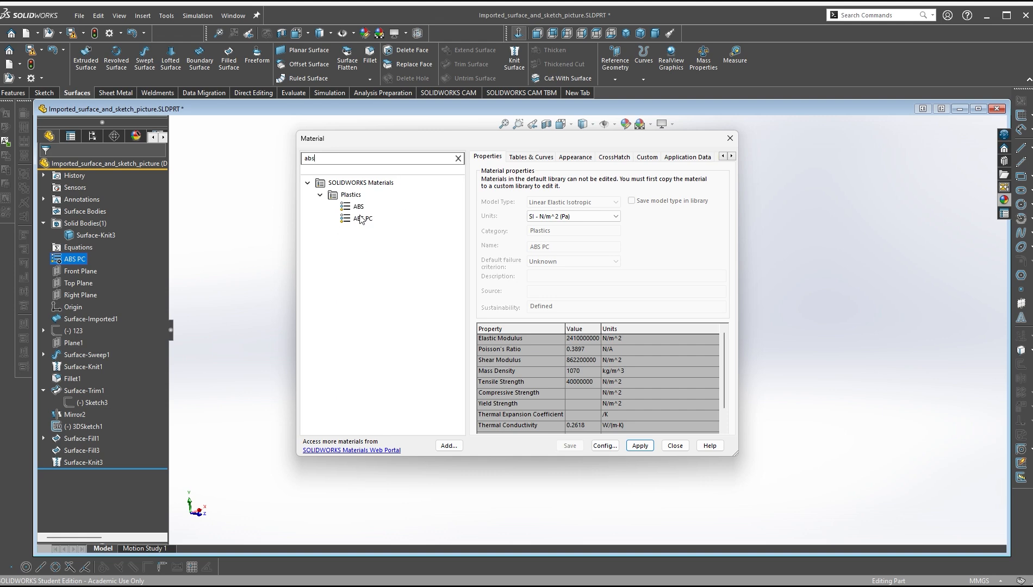
left_click(357, 208)
left_click(639, 446)
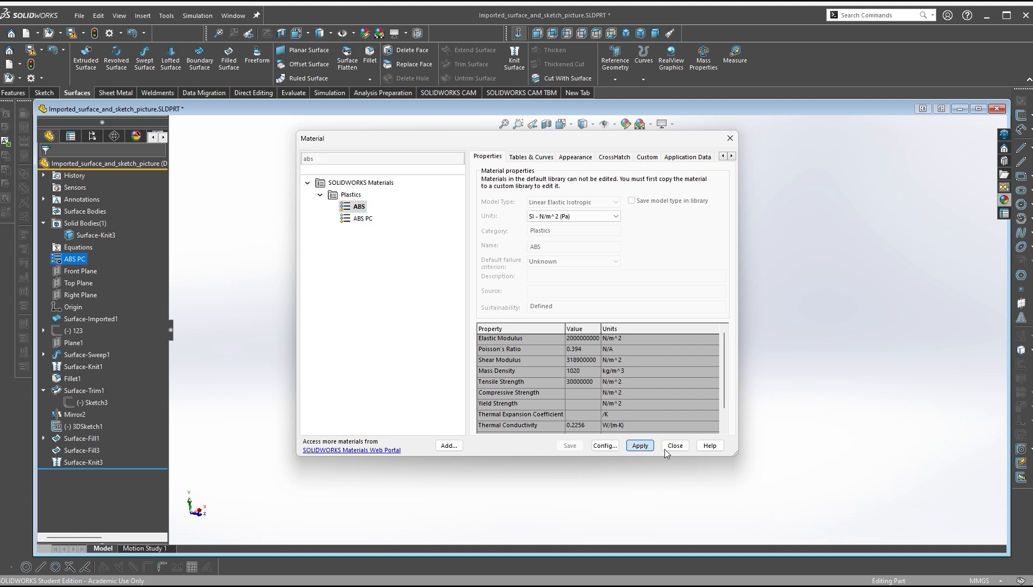
left_click(674, 446)
Calculate the whole part's mass properties with the new material and compare the mass with the answer key
left_click(703, 57)
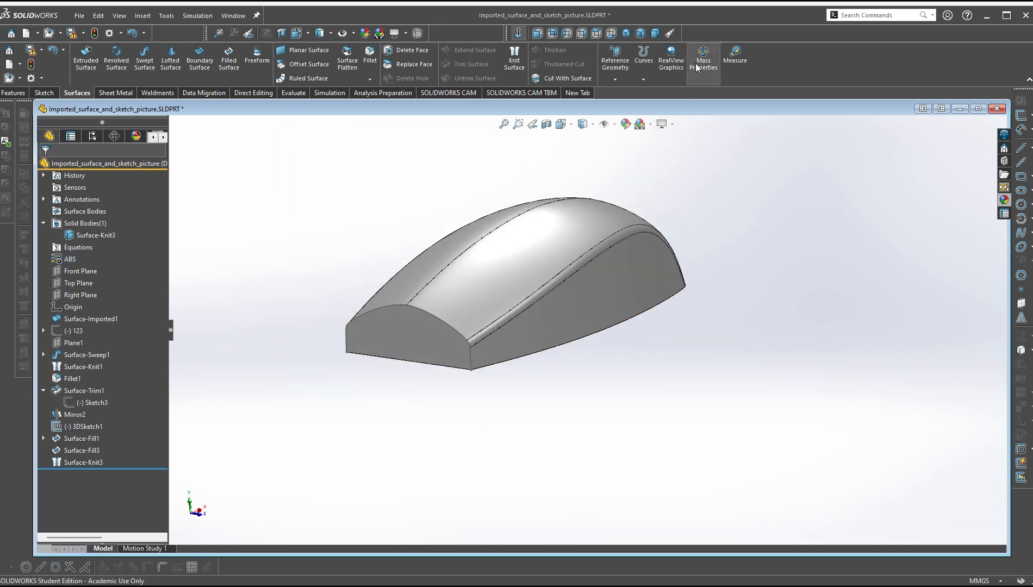
left_click_drag(269, 130, 348, 132)
key("alt+Tab")
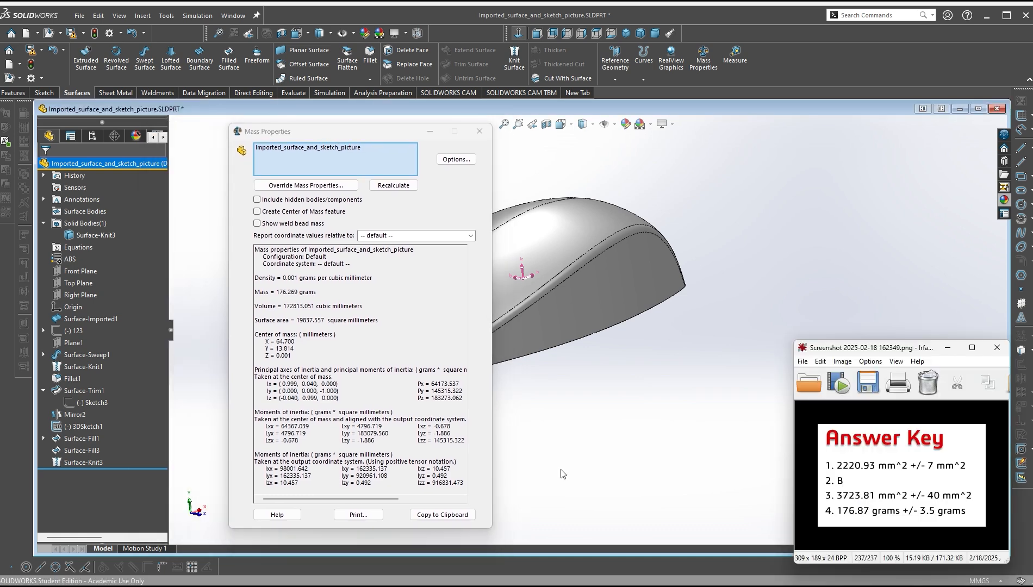
left_click_drag(877, 357, 597, 224)
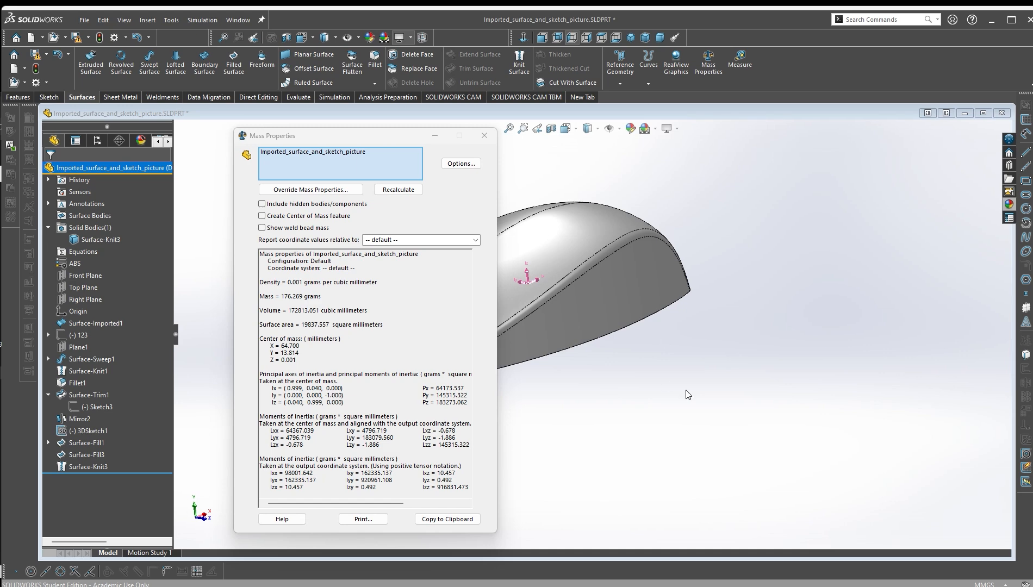
left_click(493, 137)
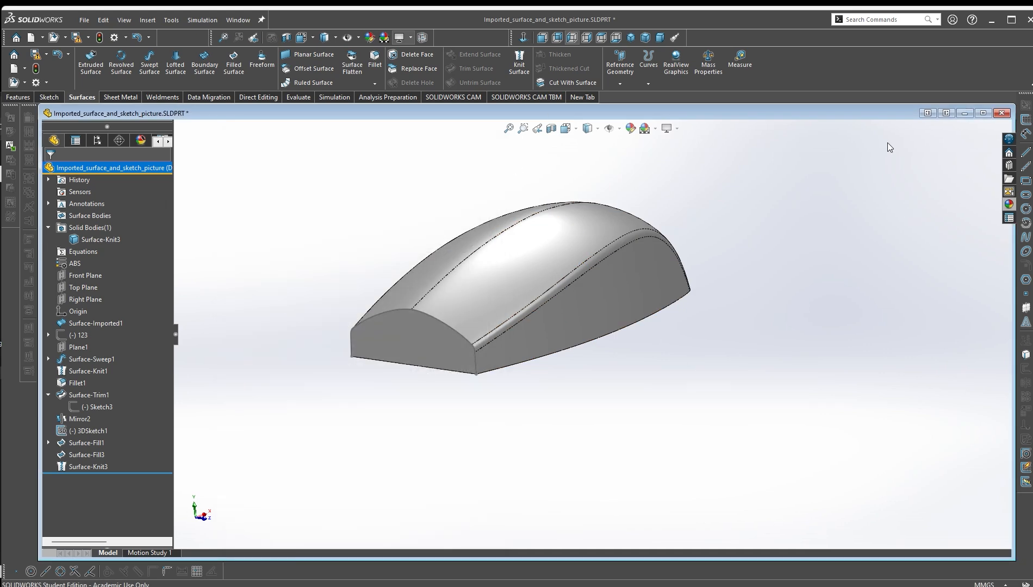
Switch to the ex_01_filled_only part, inspect its side fill, and roll the history back to just after Surface-Fill1
left_click(965, 113)
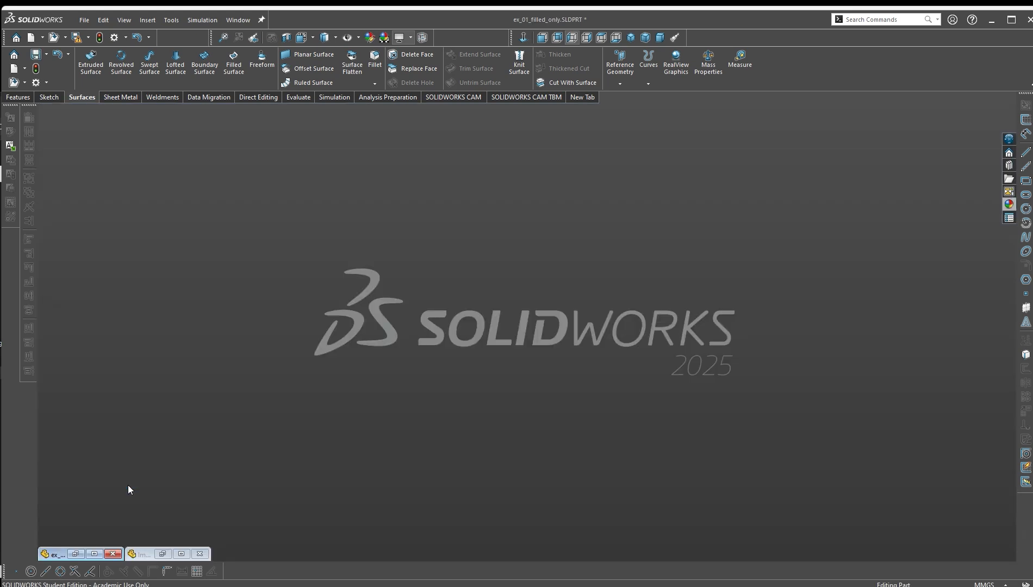
double_click(56, 554)
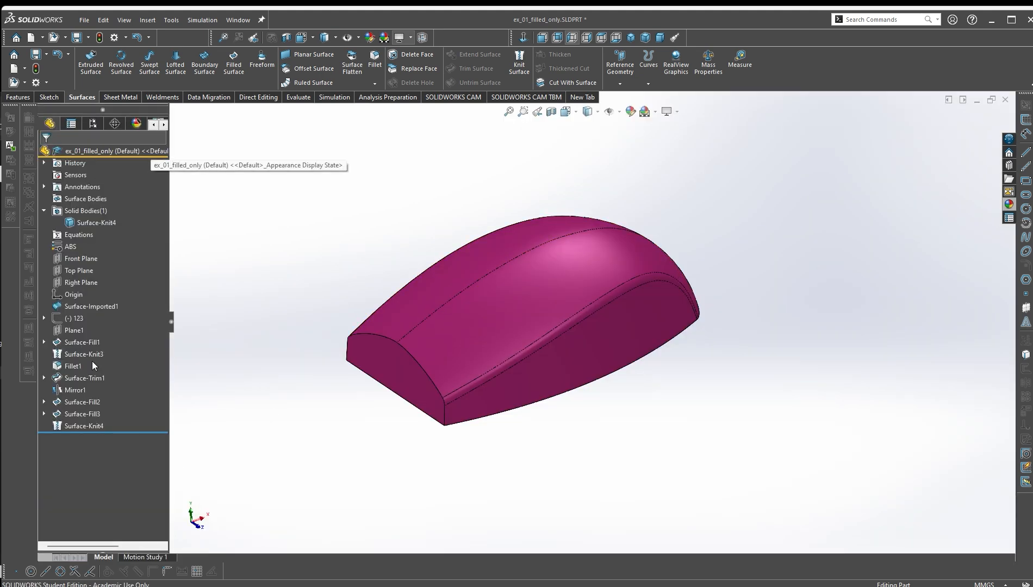
left_click(84, 342)
scroll(602, 361, "down", 3)
scroll(585, 407, "up", 1)
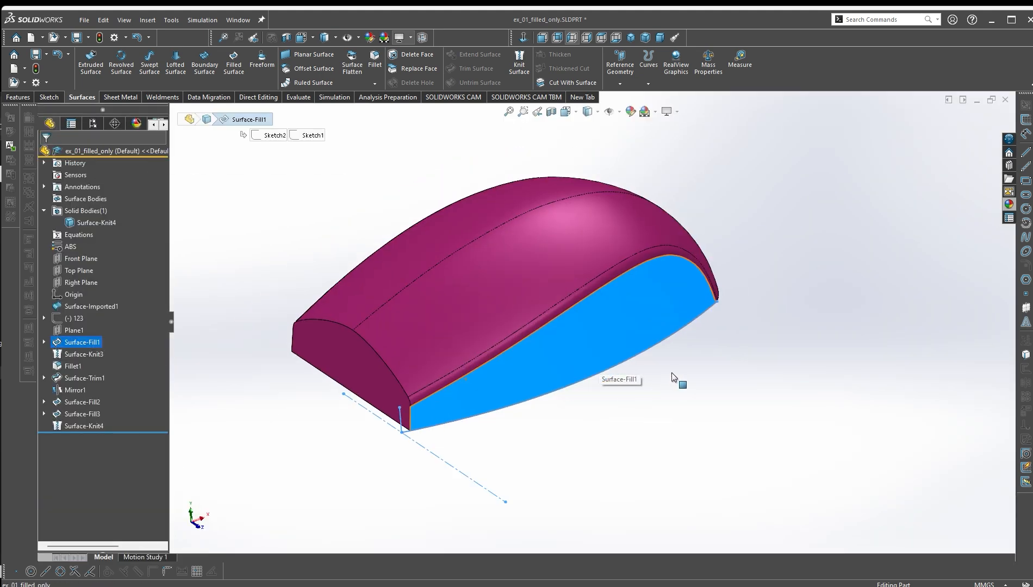
middle_click_drag(672, 375, 642, 353)
left_click(637, 437)
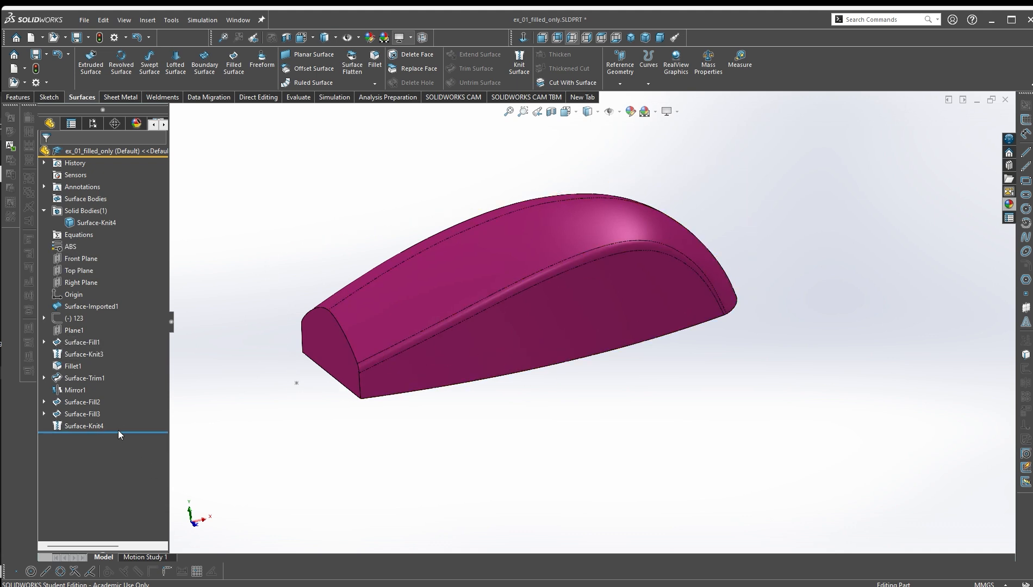
left_click_drag(118, 432, 139, 349)
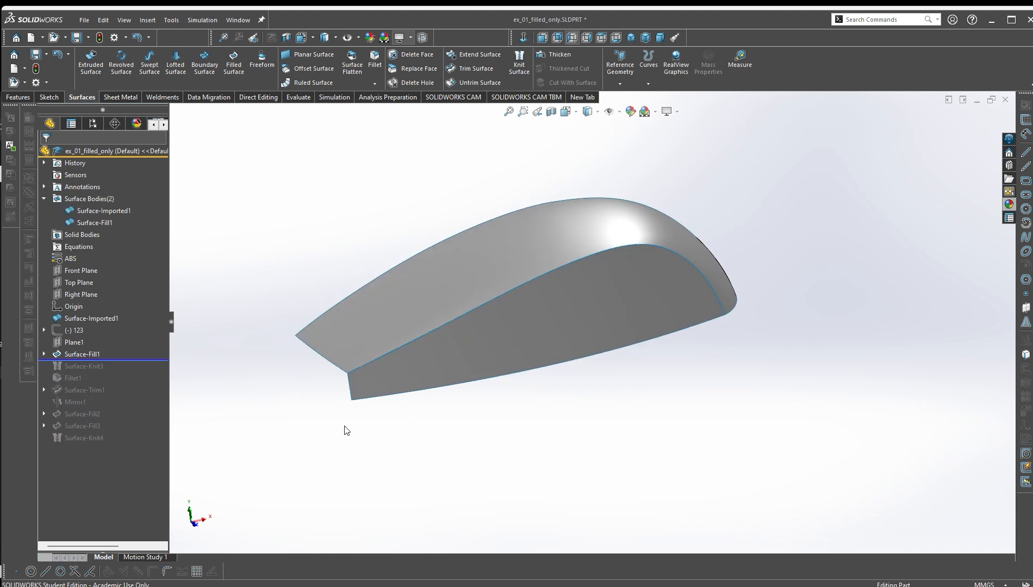
Examine the side fill surface and its absorbed sketches, highlighting Sketch2 along the lower edge
left_click(560, 295)
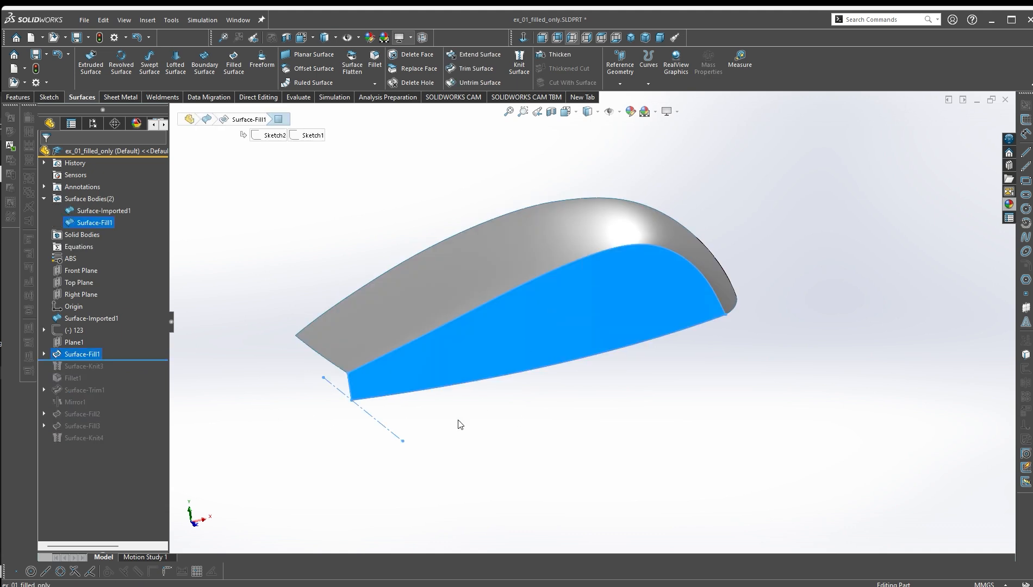
left_click(44, 354)
left_click(83, 367)
left_click(450, 445)
scroll(391, 435, "down", 3)
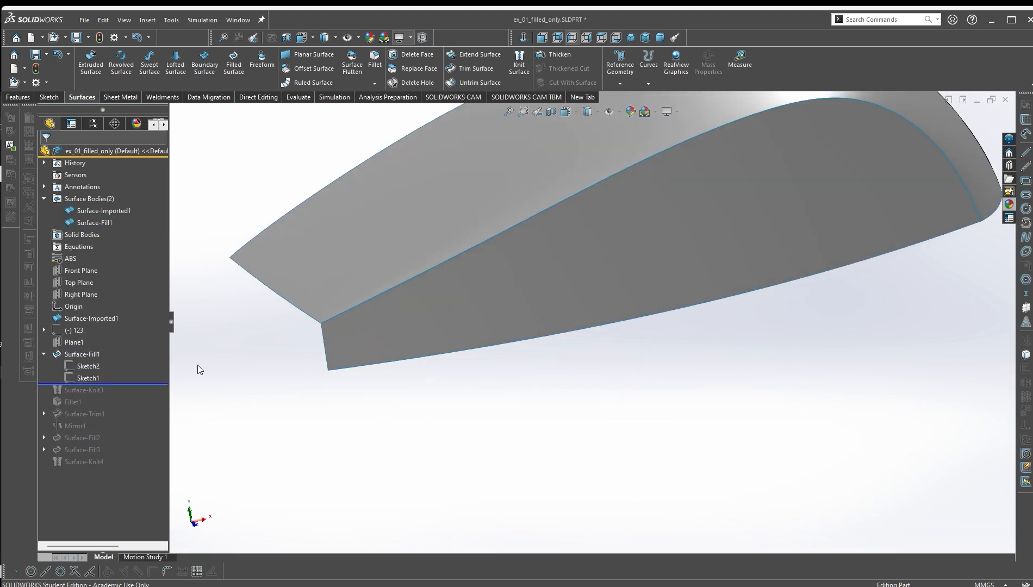
left_click(97, 368)
middle_click_drag(462, 448, 501, 450)
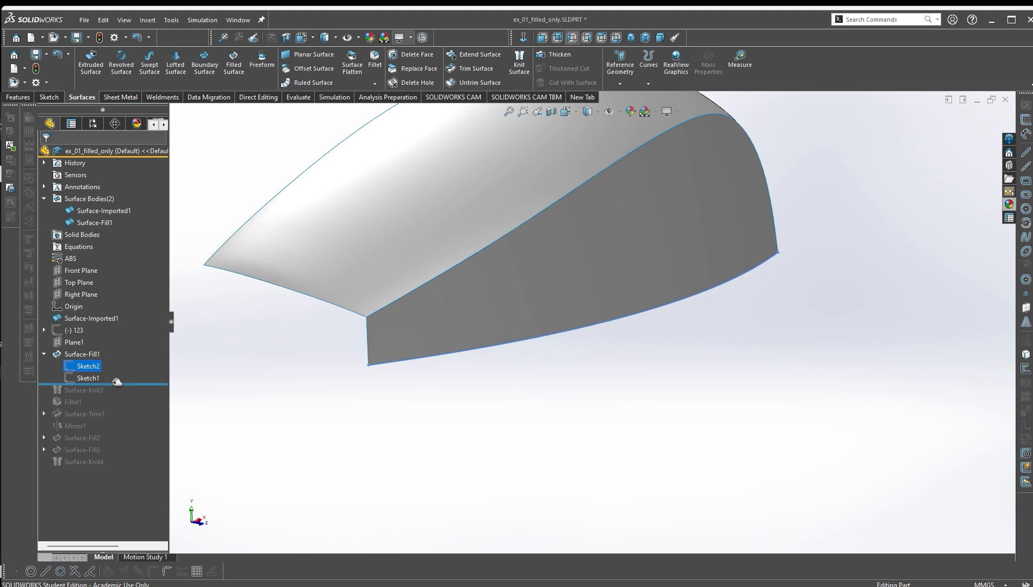
scroll(413, 397, "up", 3)
left_click(673, 365)
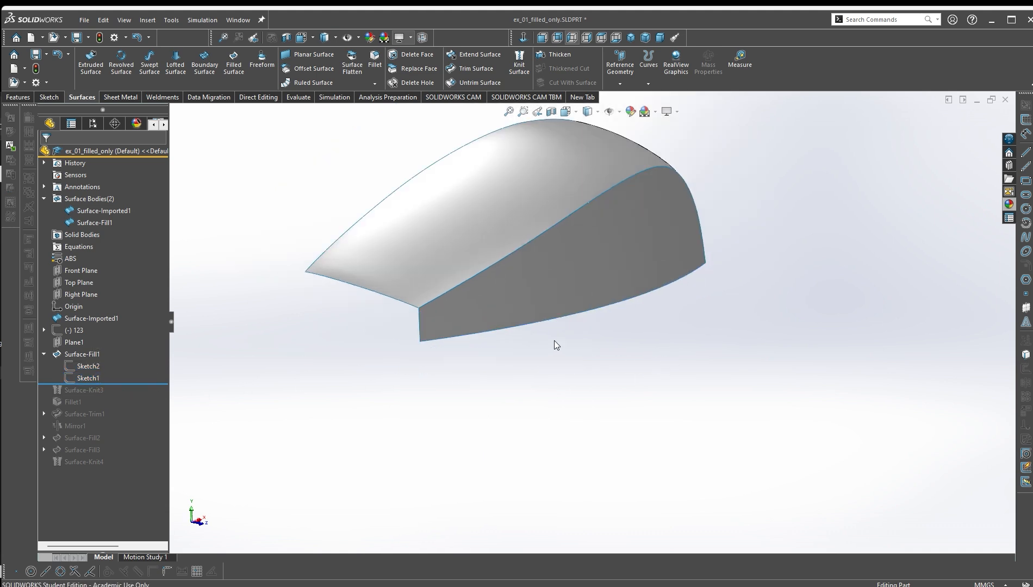
Select the side fill face and review question 1 on page 17 of the sample exam PDF
left_click(619, 269)
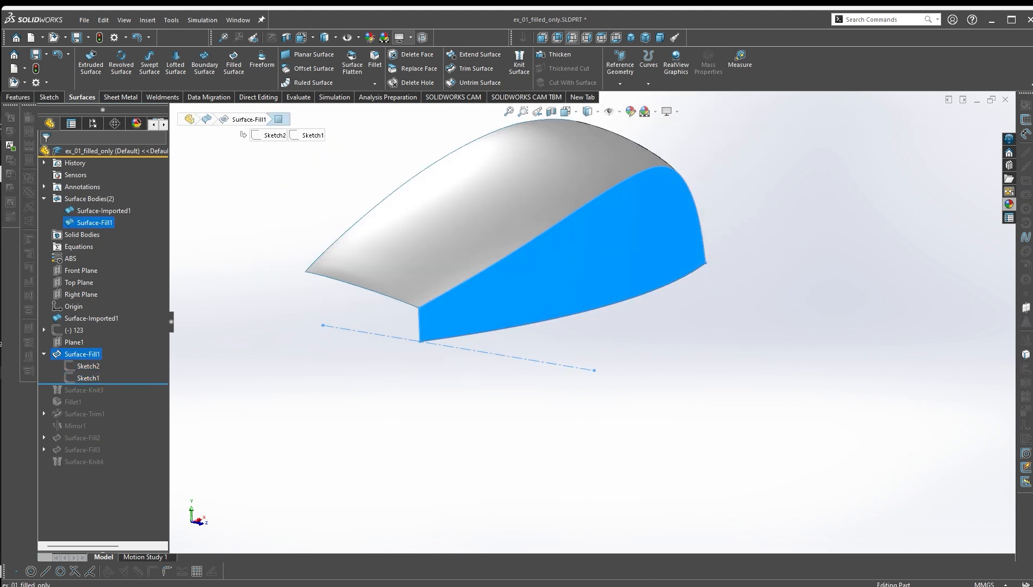
key("alt+Tab")
scroll(679, 398, "up", 3)
scroll(679, 398, "up", 5)
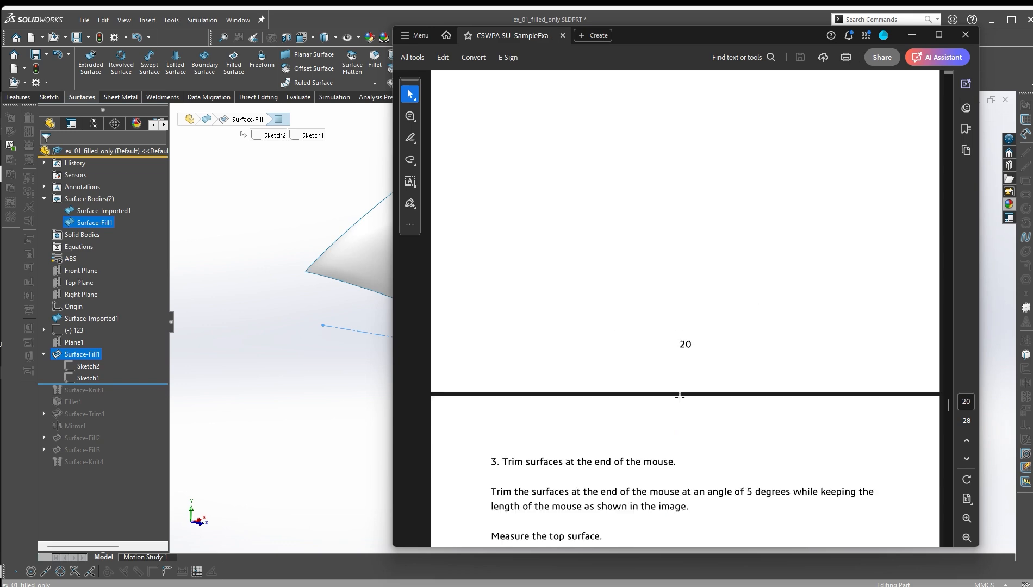
left_click_drag(948, 409, 938, 354)
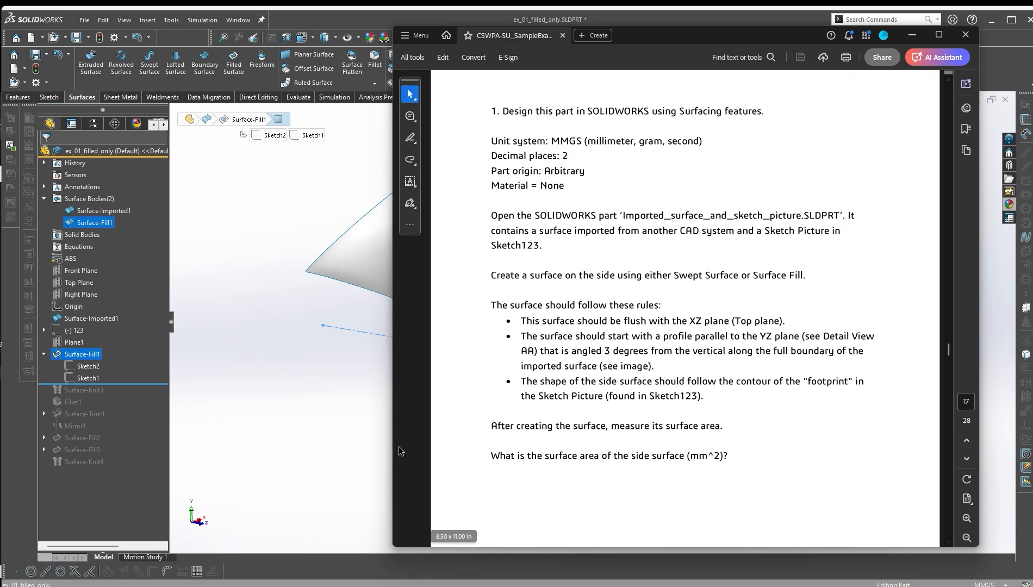
left_click(365, 436)
Measure the side fill face's area and compare it with item 1 of the answer key
left_click(631, 210)
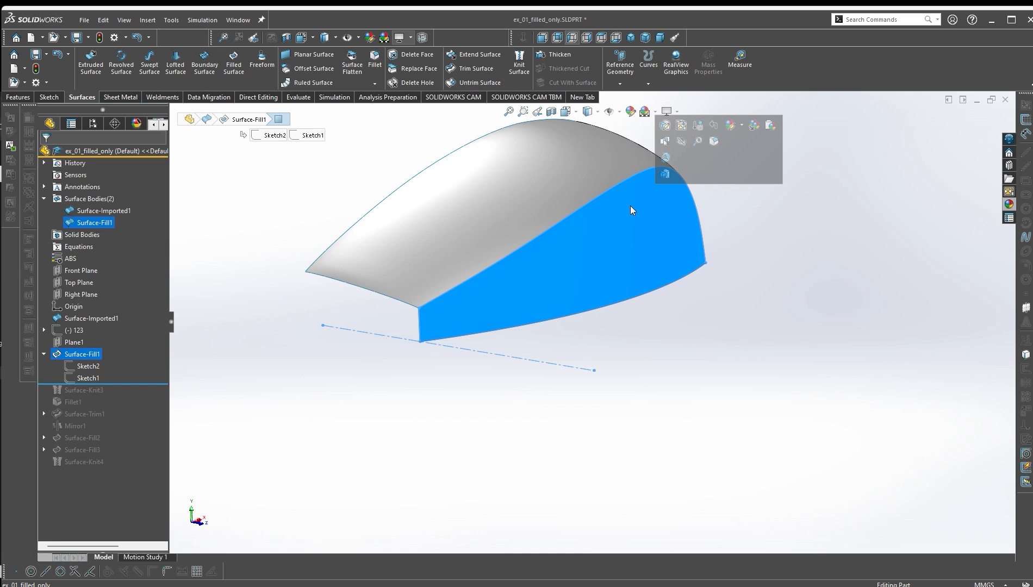
left_click(739, 64)
double_click(208, 278)
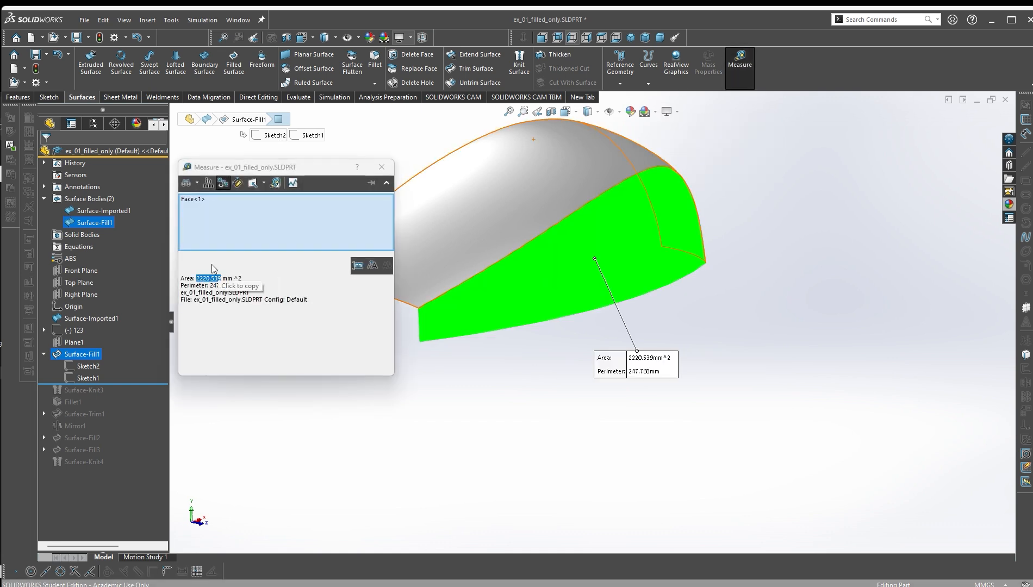
key("alt+Tab")
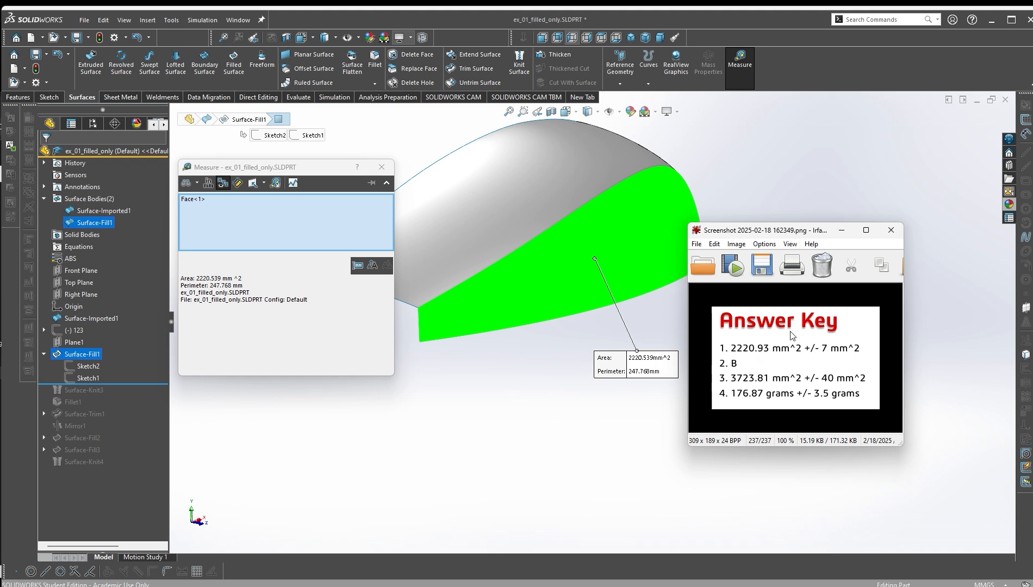
left_click(381, 167)
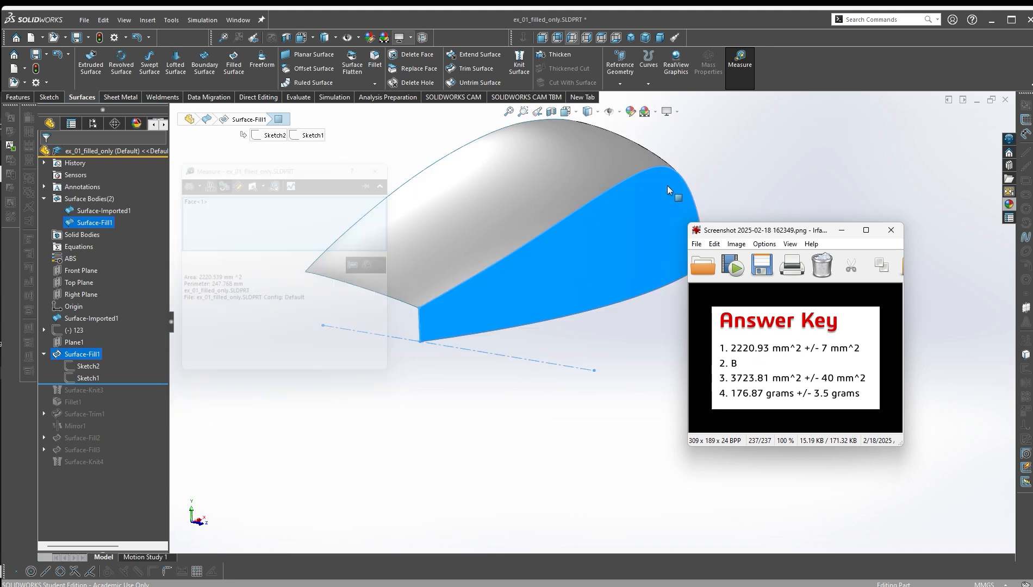
left_click(891, 230)
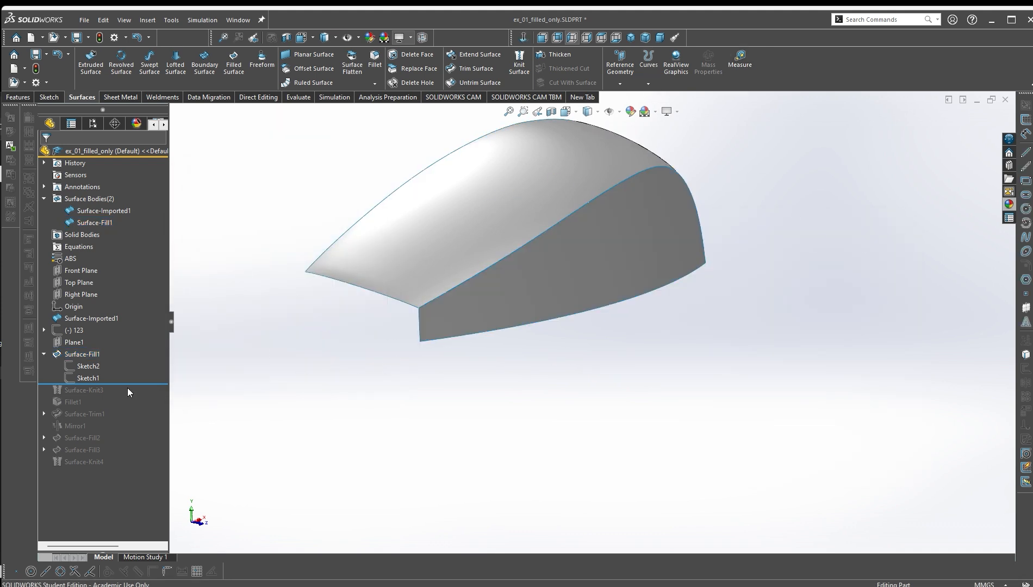
Roll the history forward to just after Fillet1 and measure the fillet face's area
left_click_drag(129, 385, 130, 396)
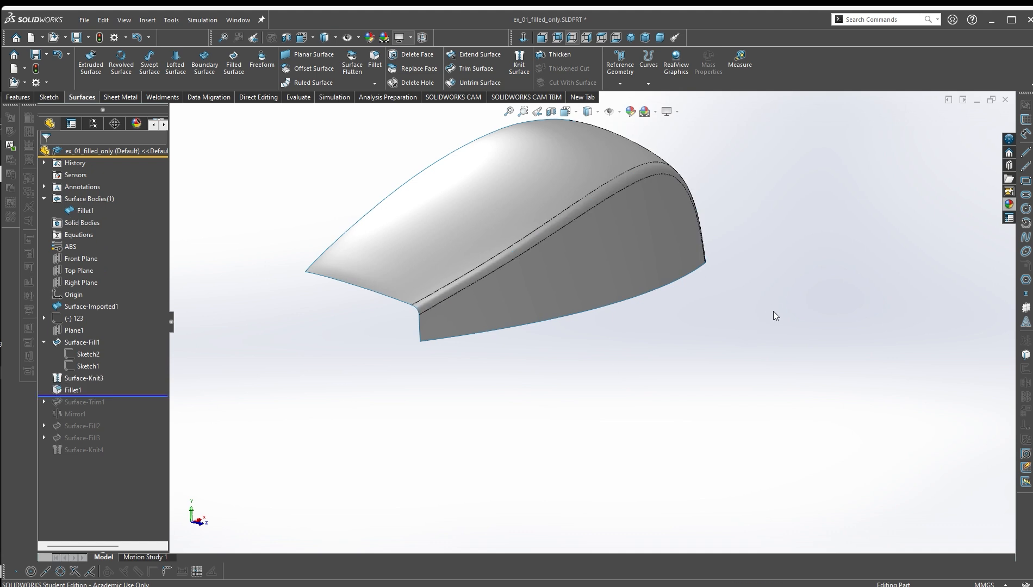
left_click(655, 170)
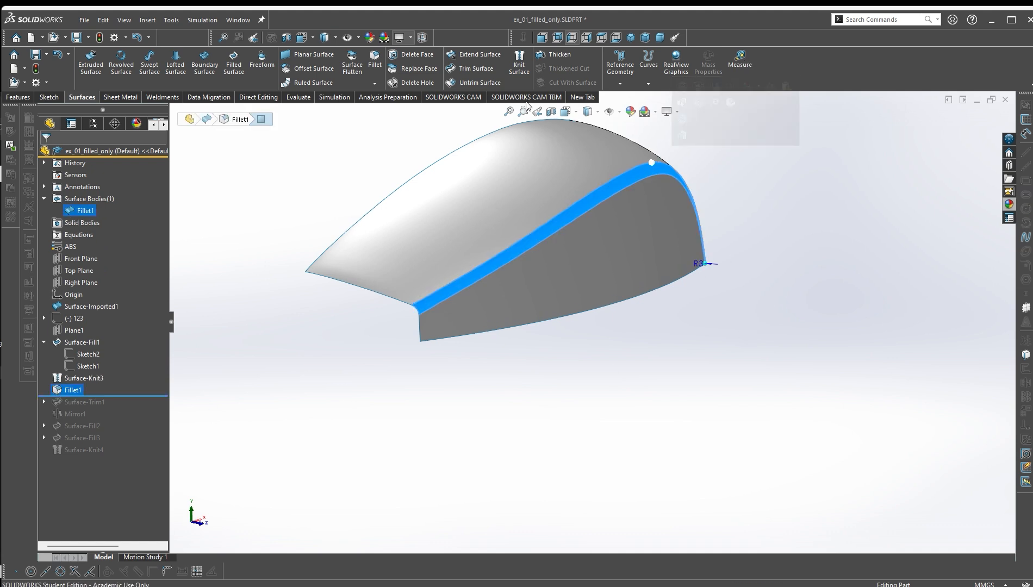
left_click(740, 60)
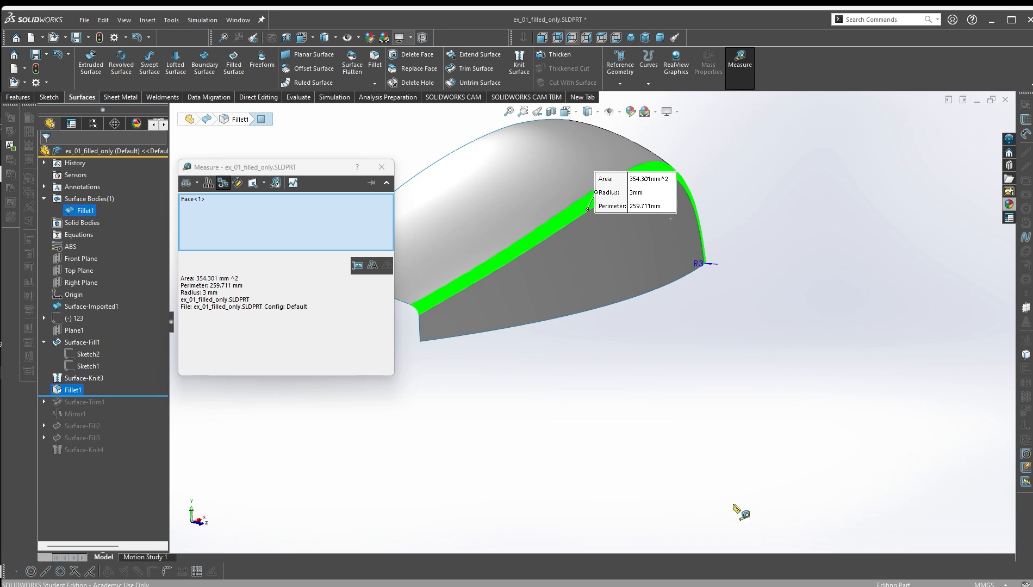
Find the fillet surface area question in the sample exam PDF to compare its answer options with the measurement
key("alt+Tab")
scroll(650, 367, "up", 8)
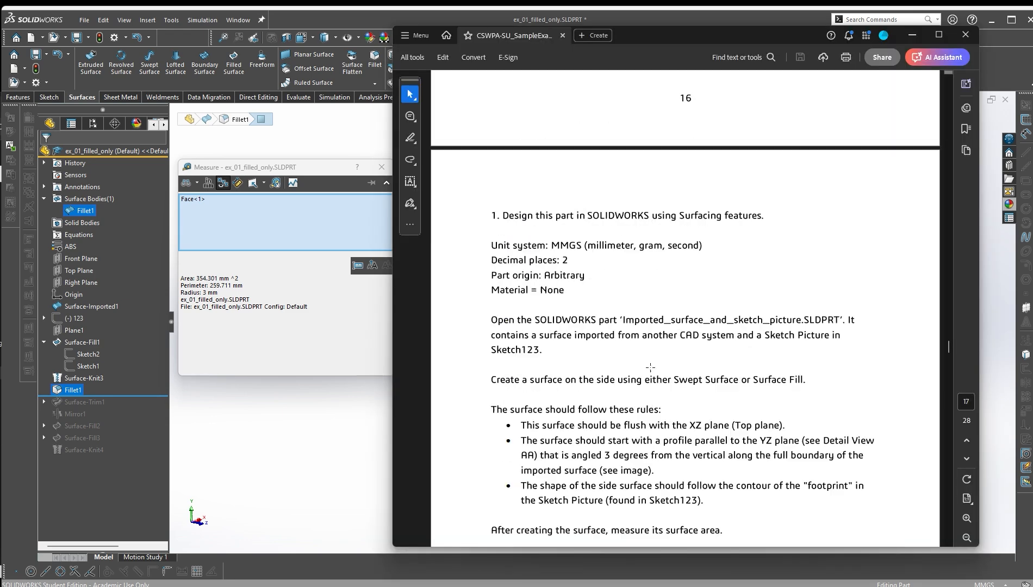
scroll(647, 383, "down", 8)
scroll(648, 383, "down", 15)
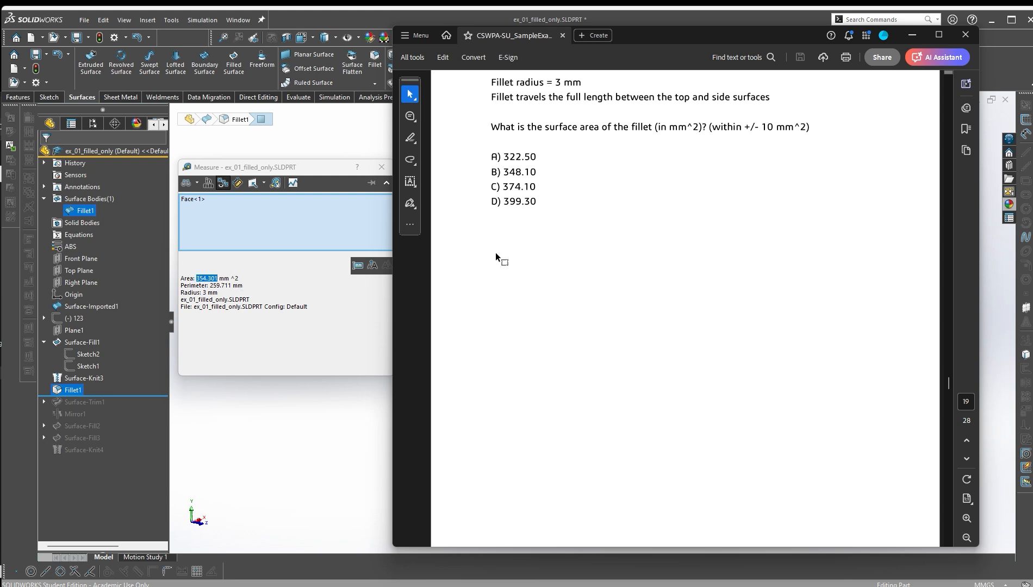
Review the fillet surface area question's answer options against the measured fillet area and end the measurement
scroll(519, 188, "up", 2)
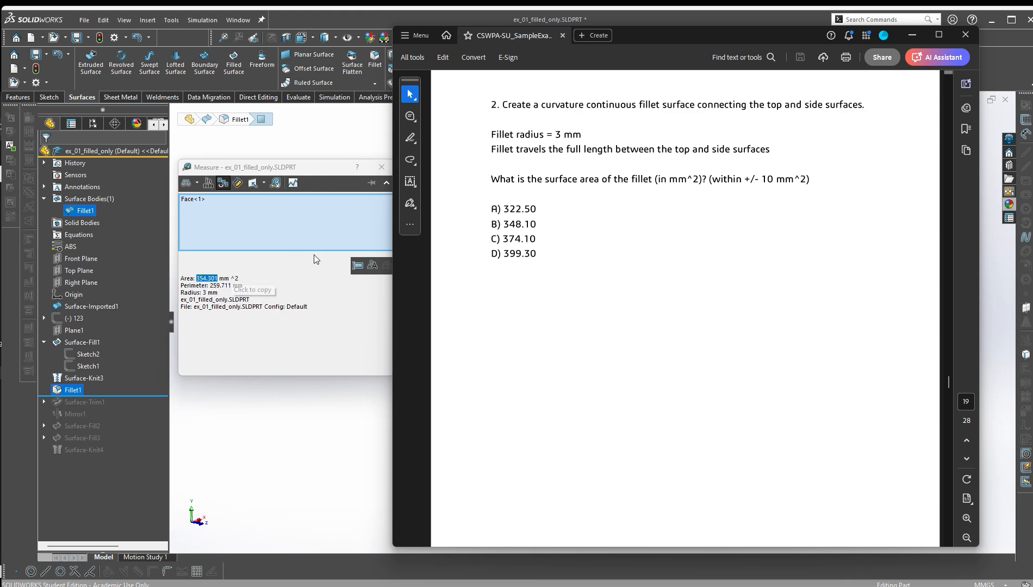
left_click(206, 278)
left_click(330, 429)
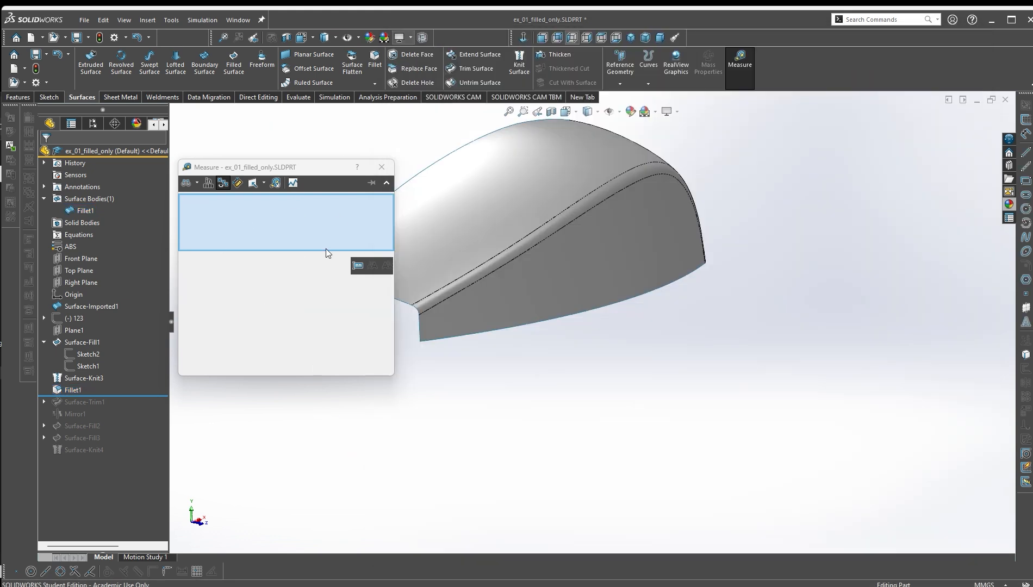
left_click(381, 166)
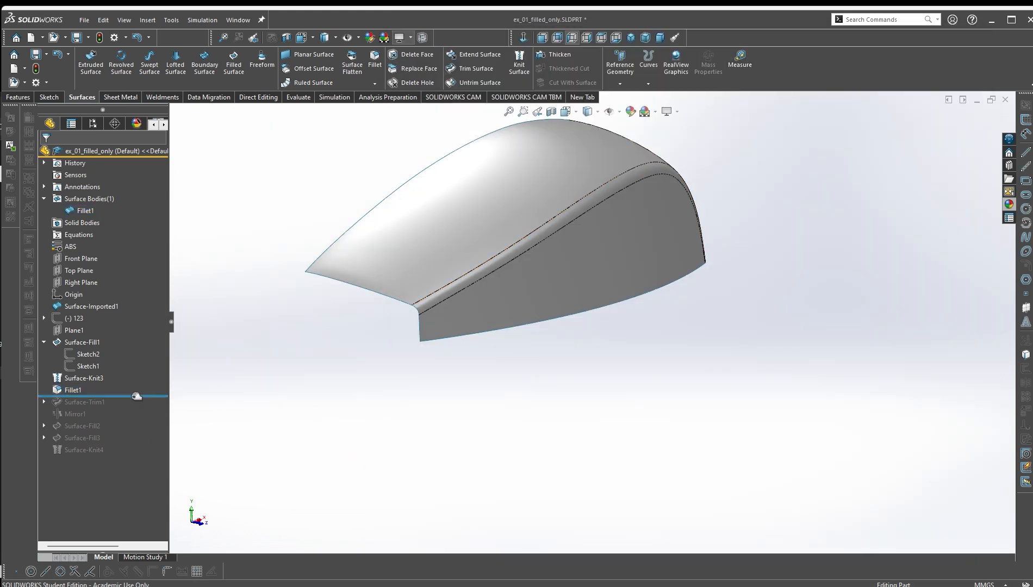
Roll the history forward to just after Surface-Trim1 and measure the trimmed top face's area
mouse_move(136, 397)
left_mouse_down()
mouse_move(120, 426)
mouse_move(125, 408)
left_mouse_up()
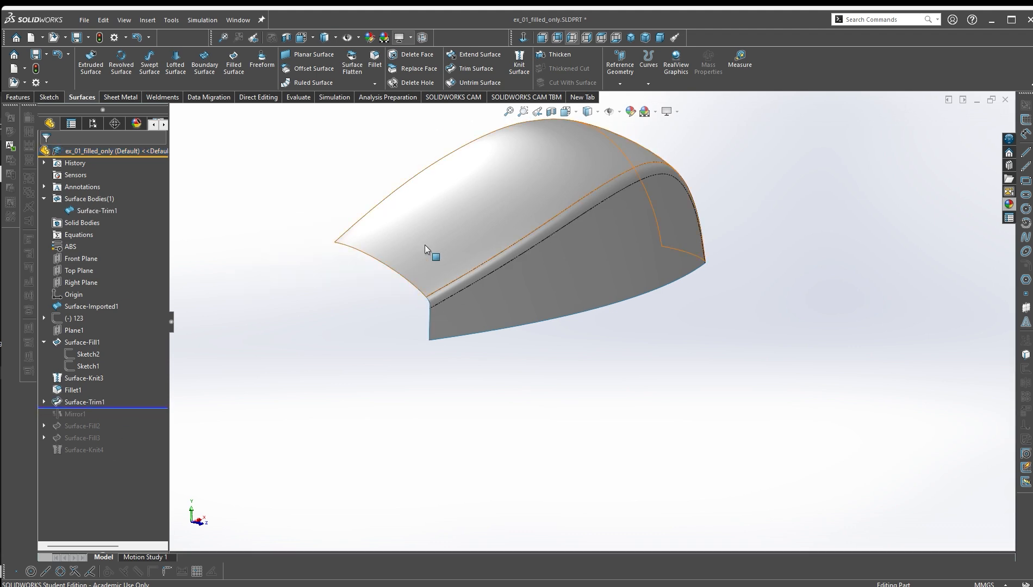
left_click(471, 214)
left_click(741, 60)
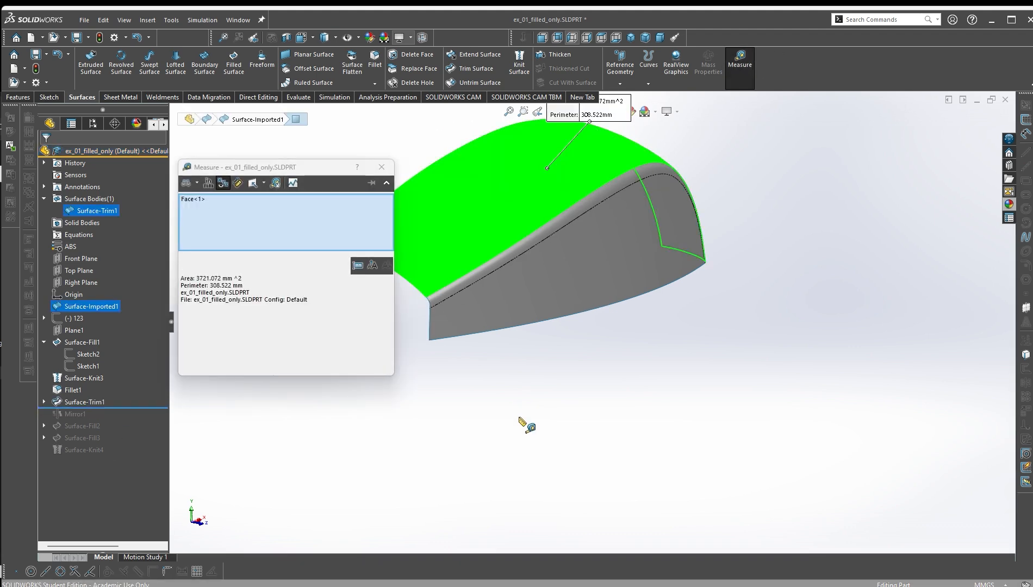
Find question 3 in the sample exam PDF and compare the top surface area with item 3 of the answer key
key("alt+Tab")
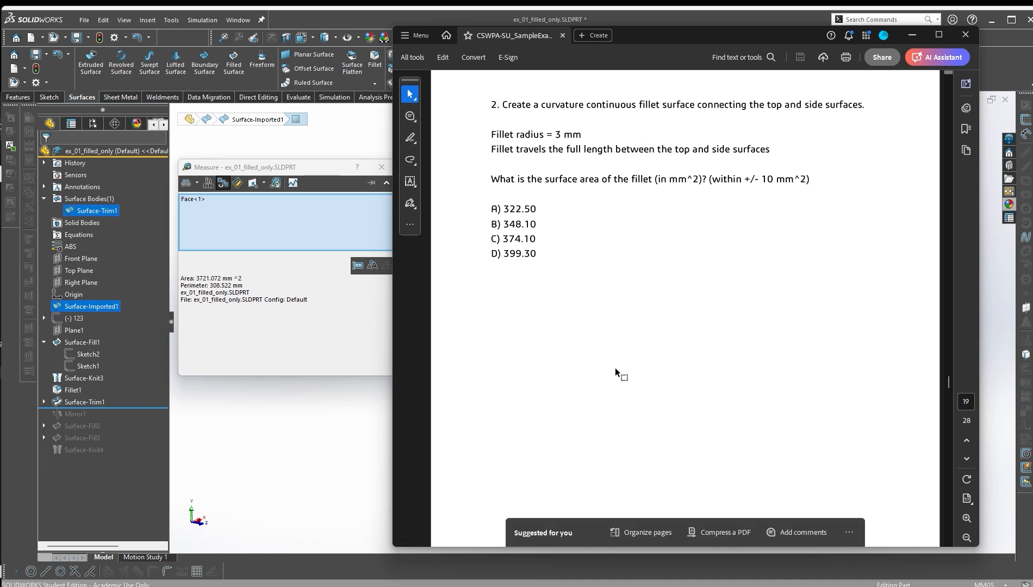
scroll(615, 367, "down", 5)
scroll(606, 307, "down", 10)
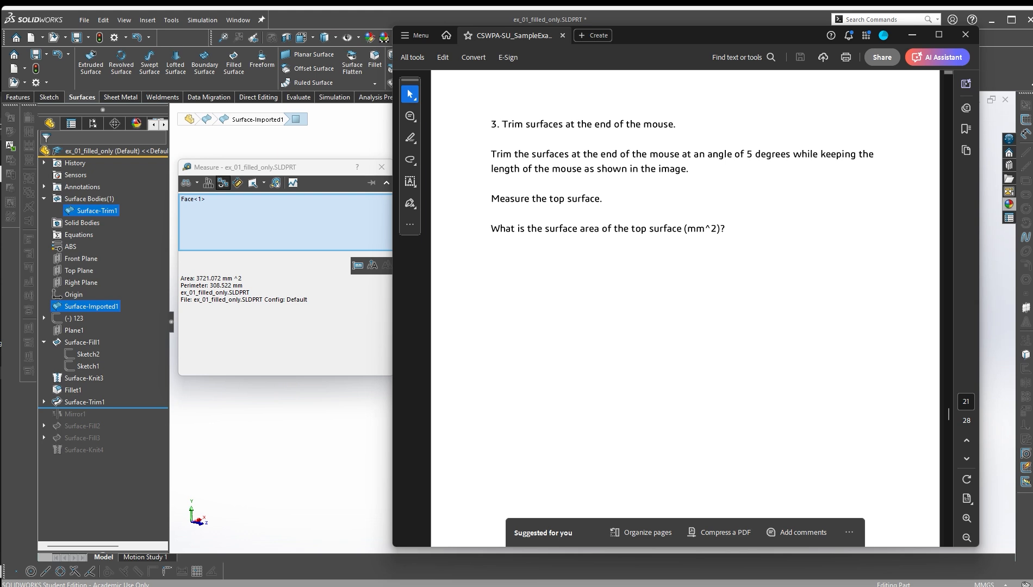
key("alt+Tab")
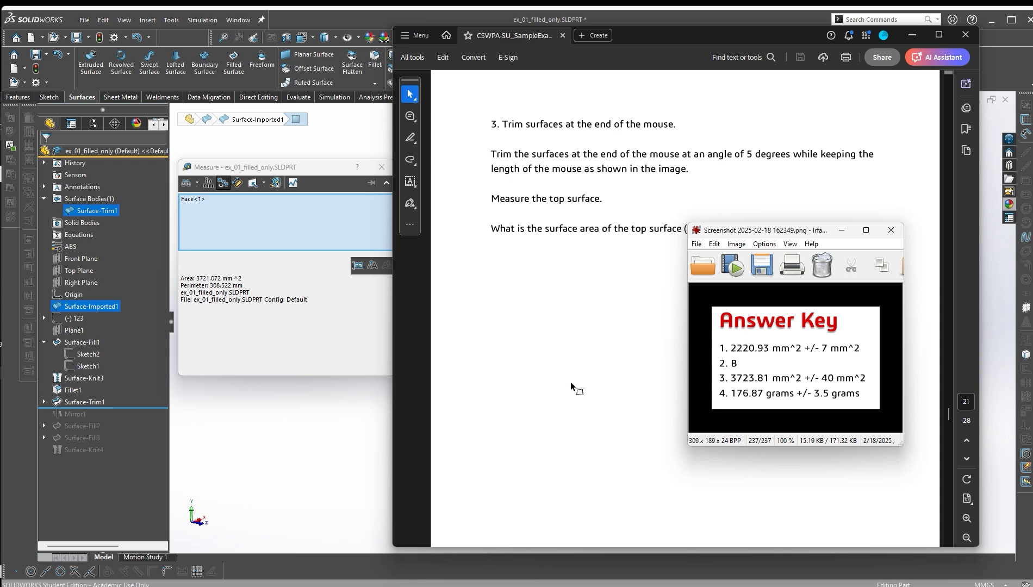
left_click(287, 416)
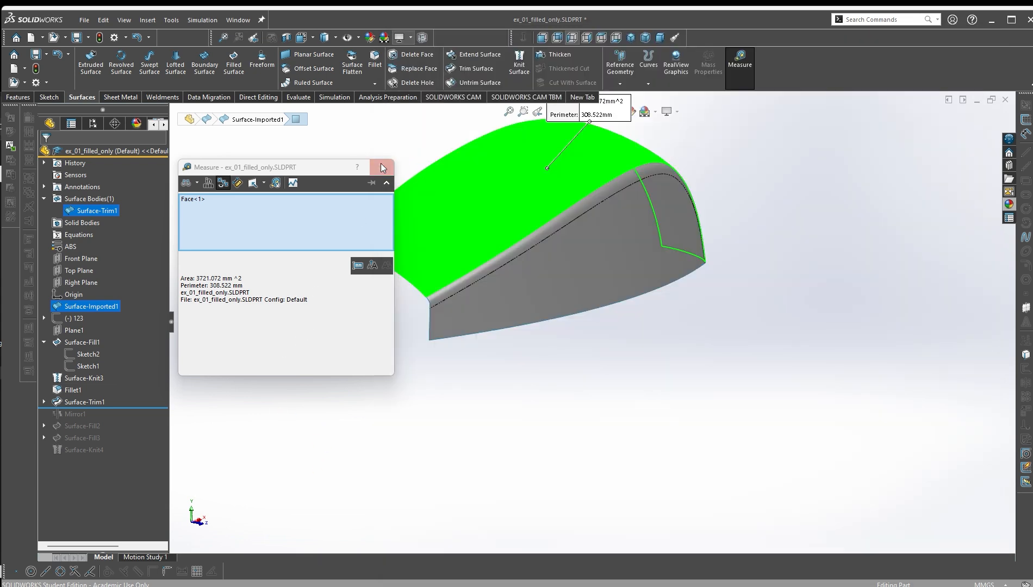
left_click(383, 167)
Roll the history forward to the end and compare the solid's mass properties with item 4 of the answer key
left_click_drag(131, 408, 112, 455)
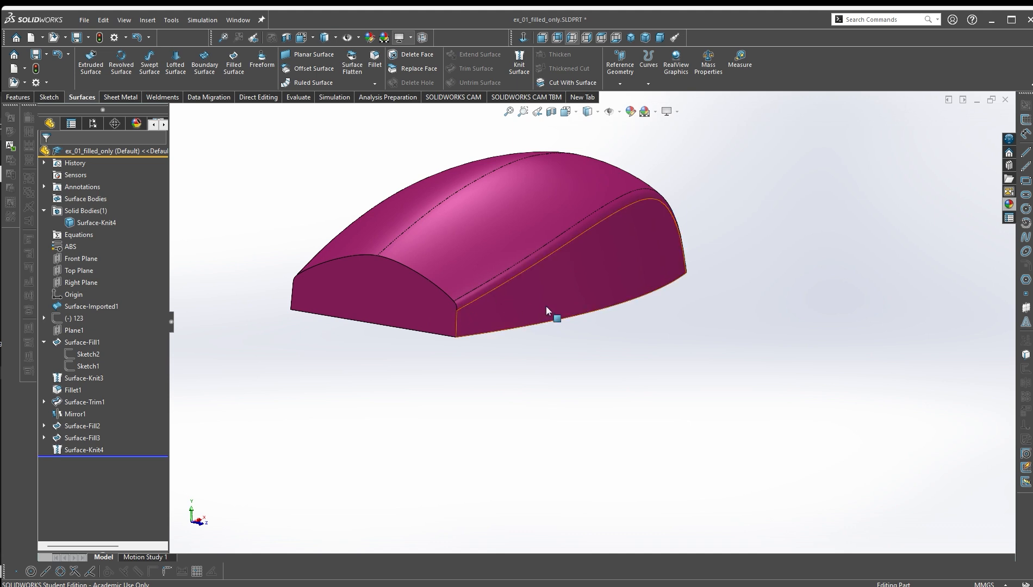
left_click(582, 280)
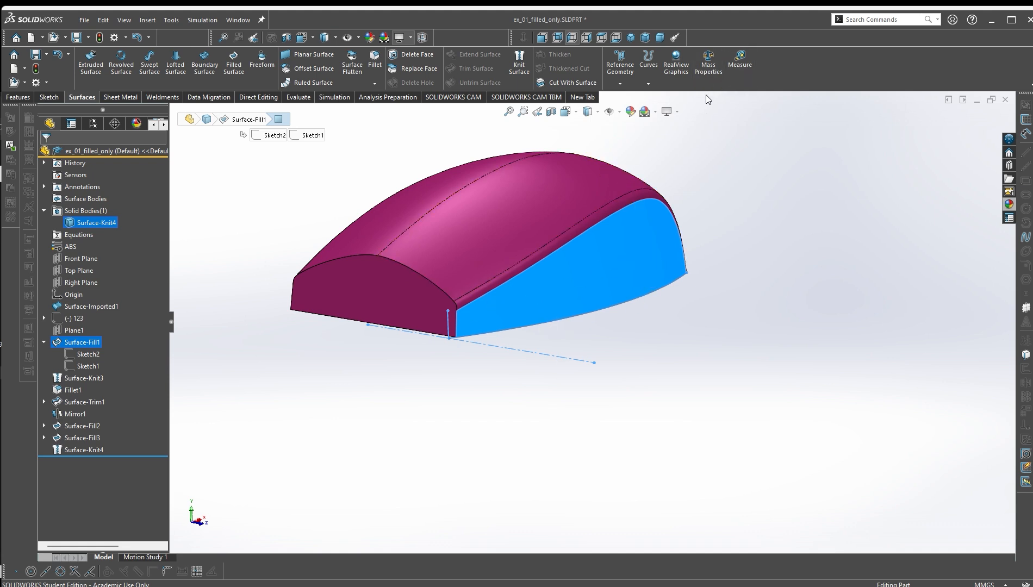
left_click(708, 62)
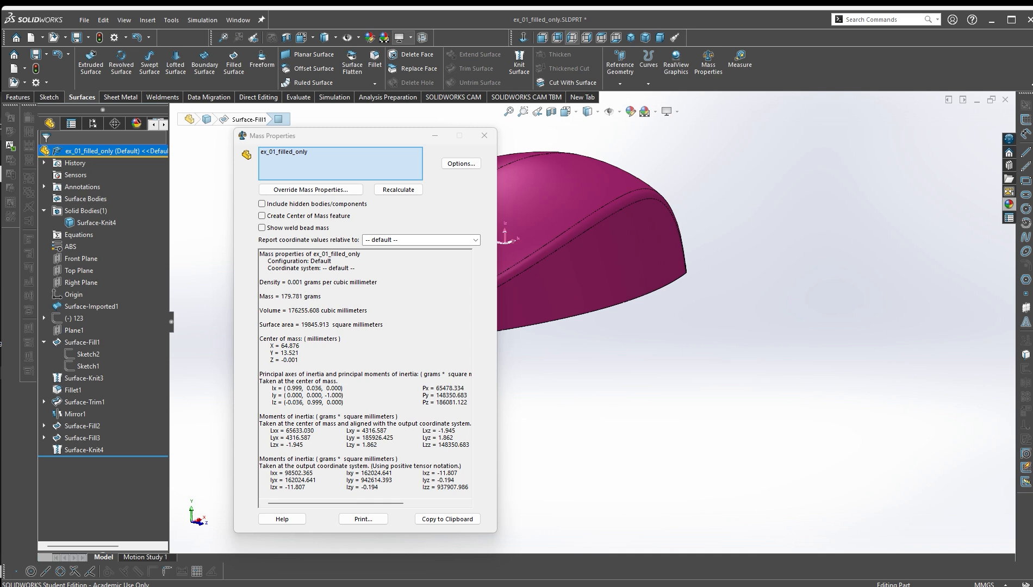
left_click(729, 586)
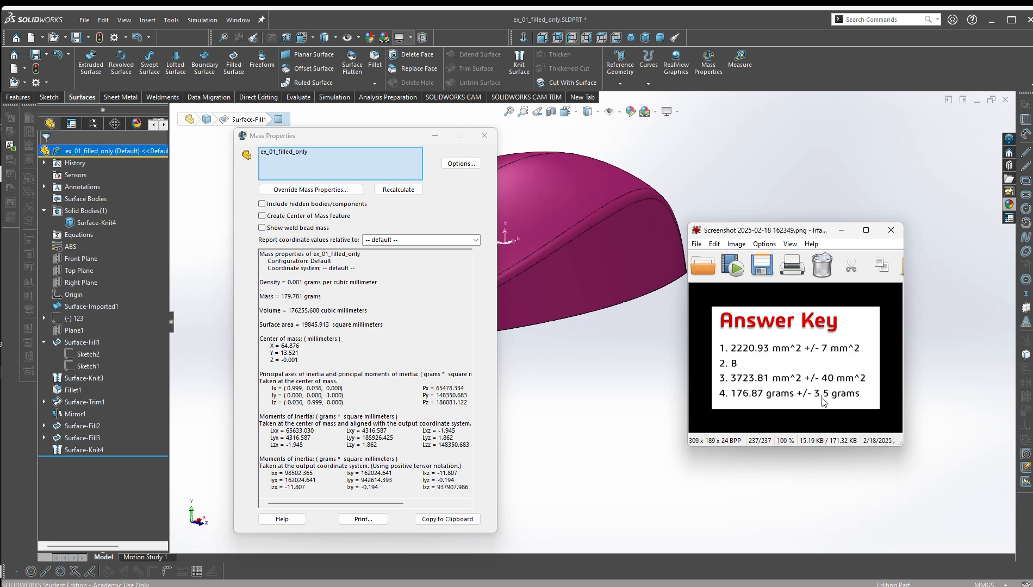
Calculate the upper mass limit as 176.87 + 3.5 in Calculator, compare it with the solid's mass, and close the mass report
key("super")
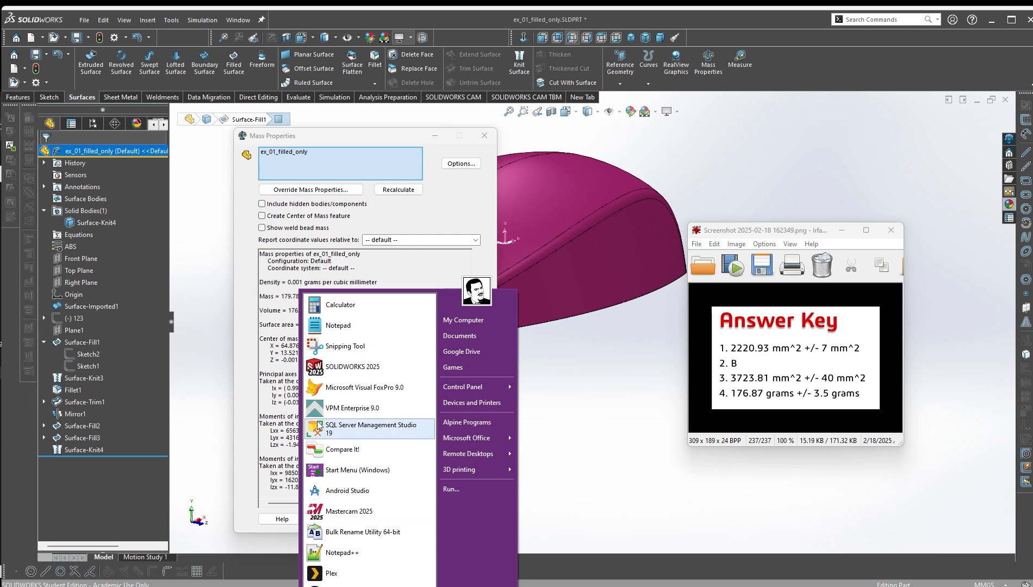
left_click(342, 305)
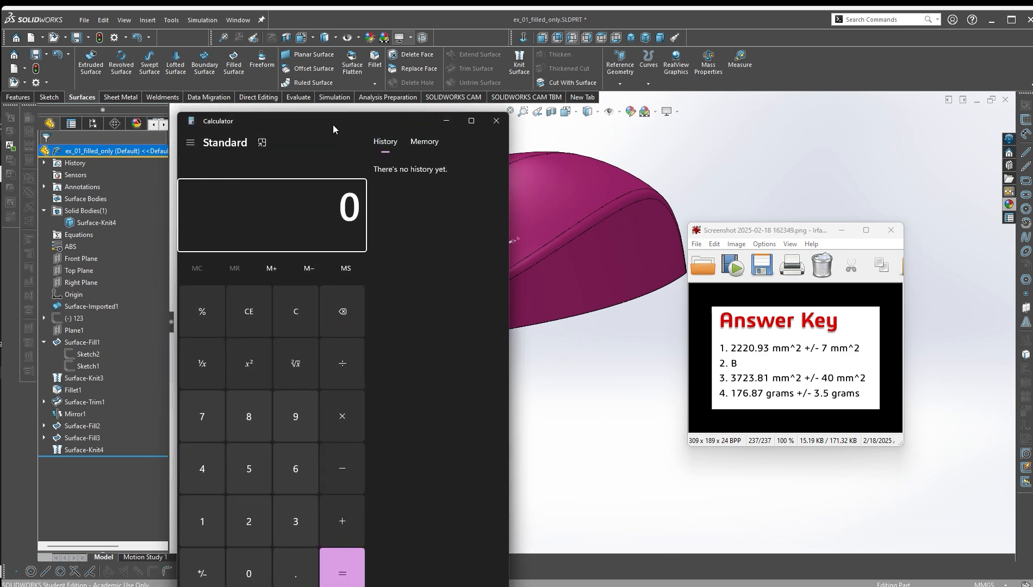
left_click_drag(333, 125, 516, 57)
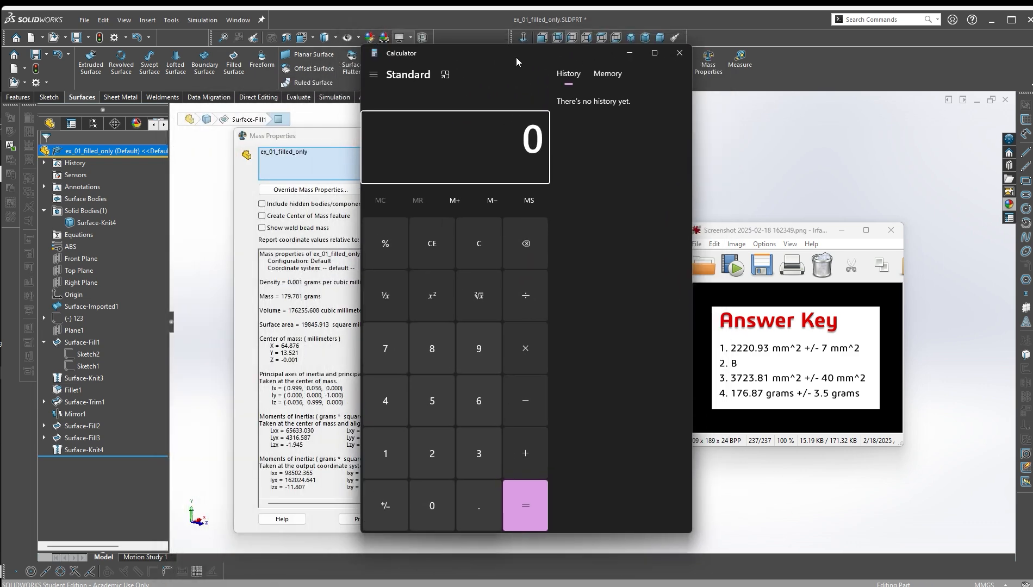
type("176.")
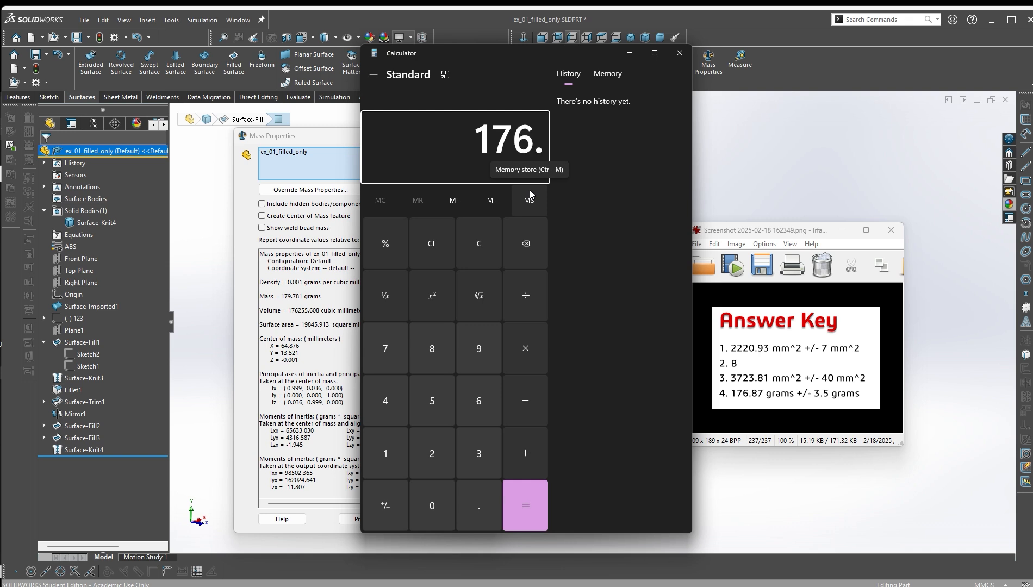
type("87 ")
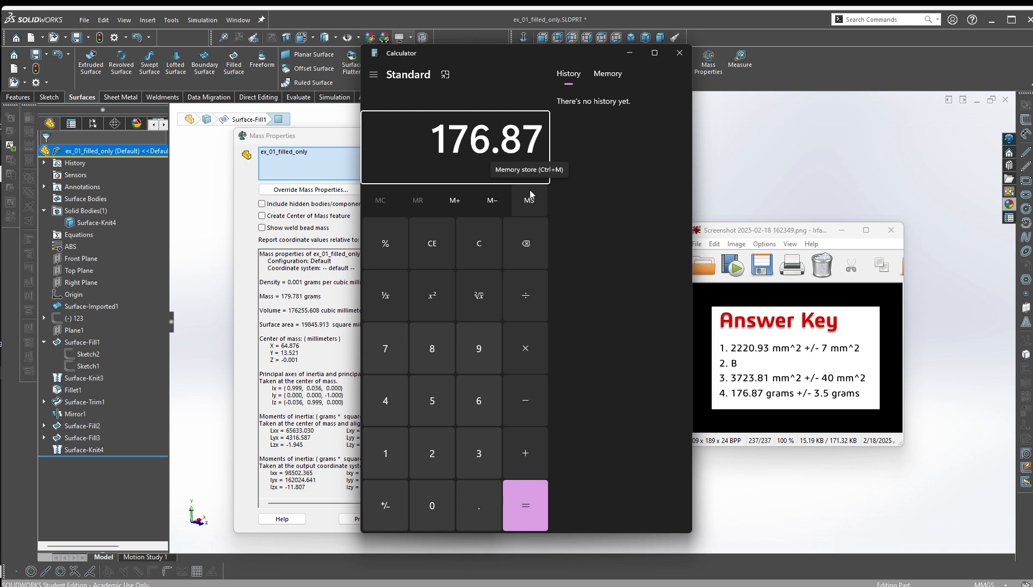
type("+ 3.5")
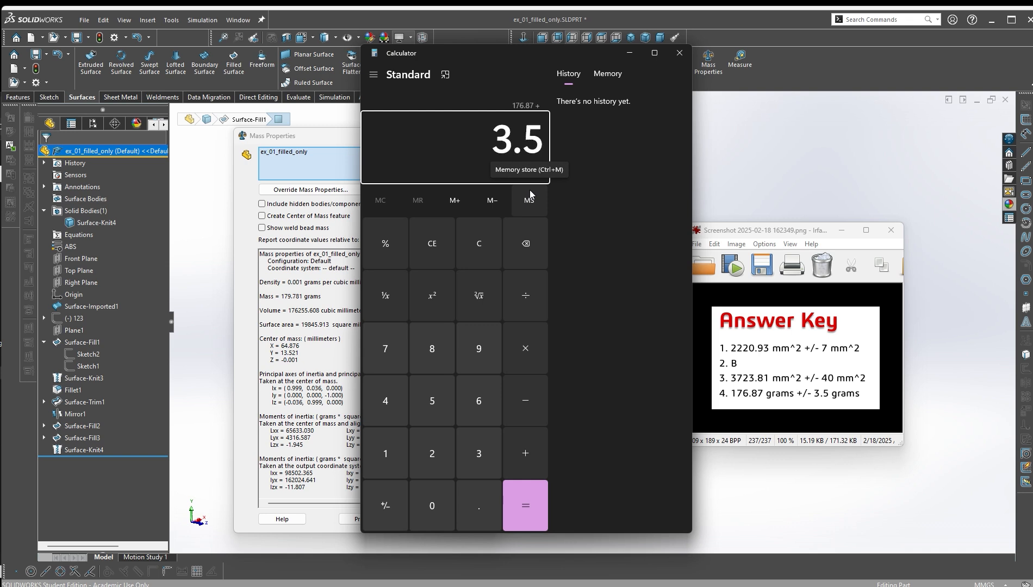
key("Return")
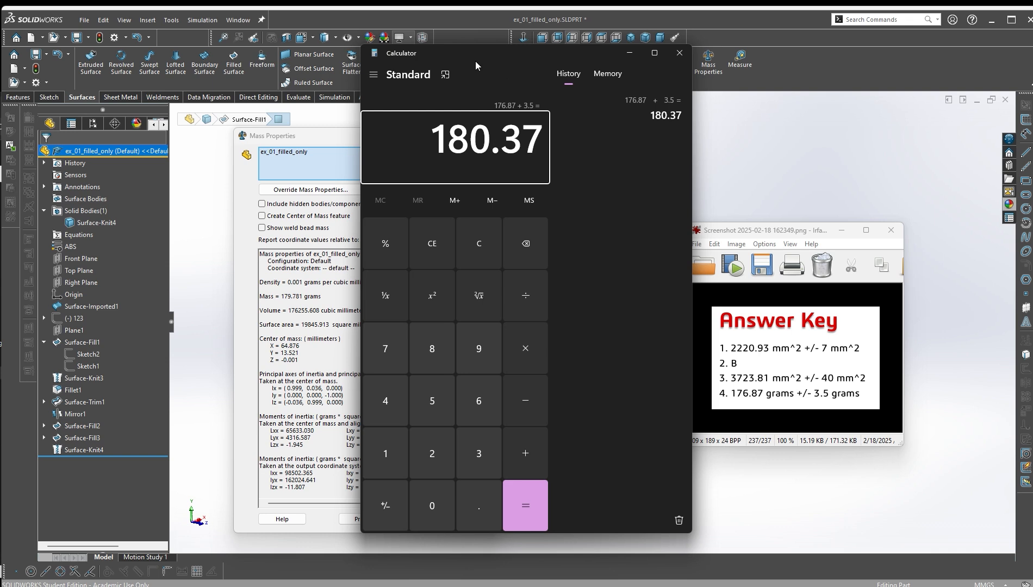
mouse_move(475, 60)
left_mouse_down()
mouse_move(499, 53)
mouse_move(461, 58)
left_mouse_up()
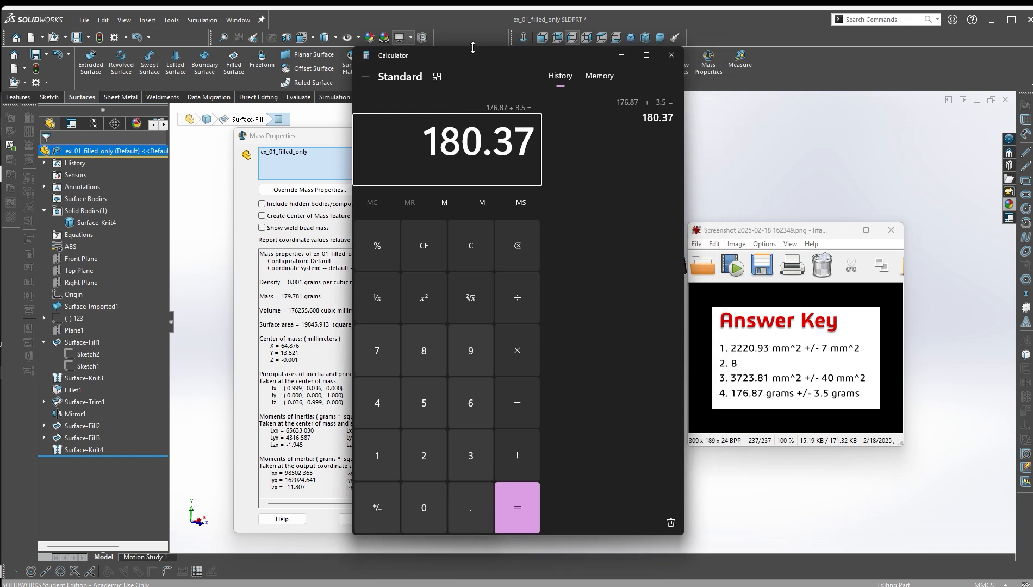
left_click_drag(476, 50, 471, 130)
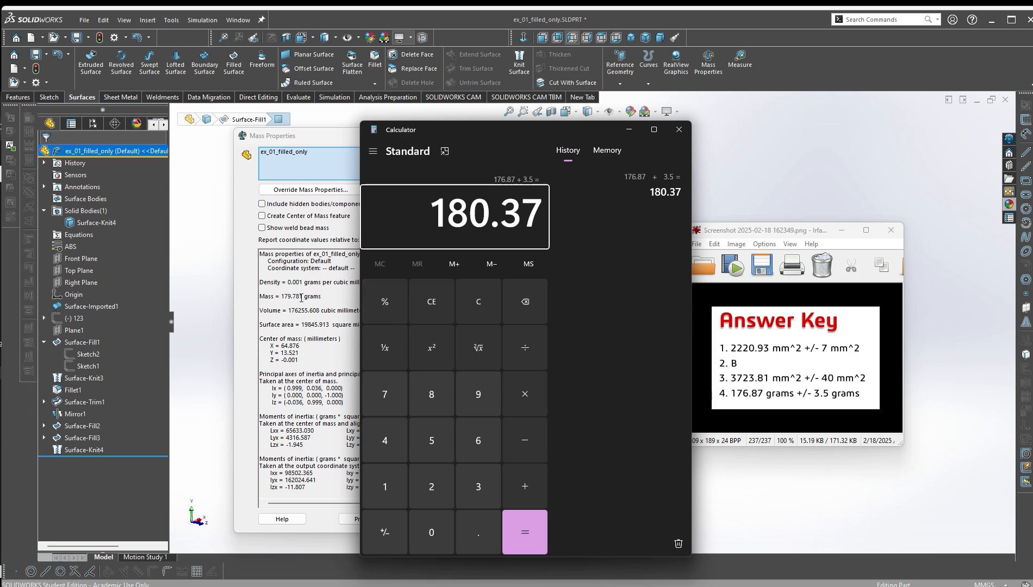
left_click(679, 129)
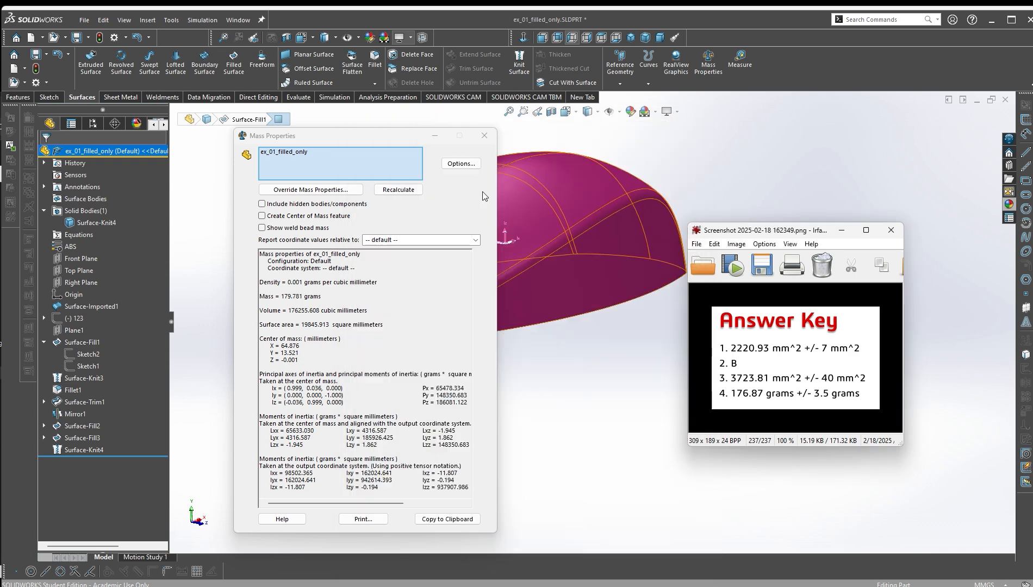
left_click(484, 135)
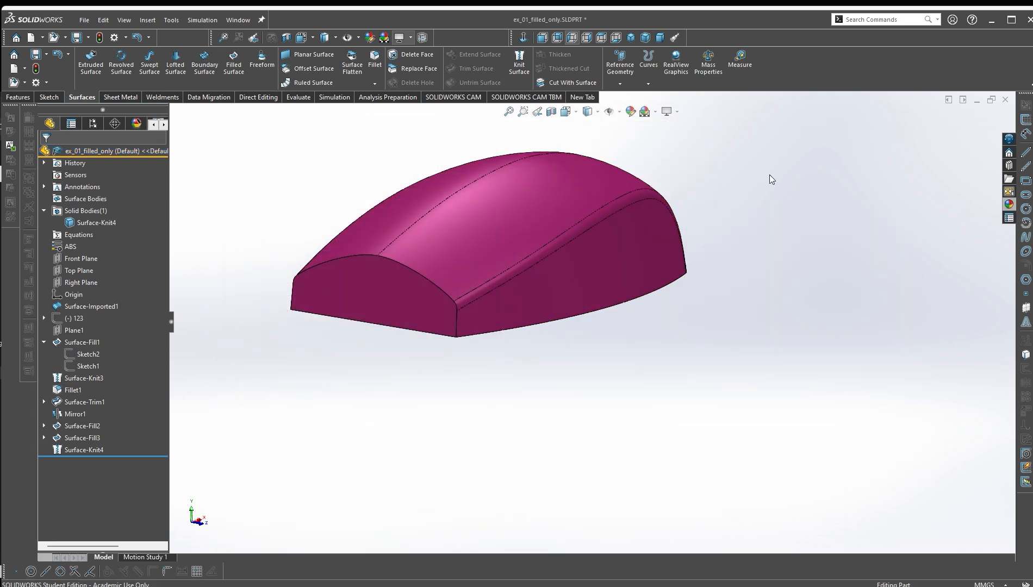
left_click(976, 100)
left_click(54, 554)
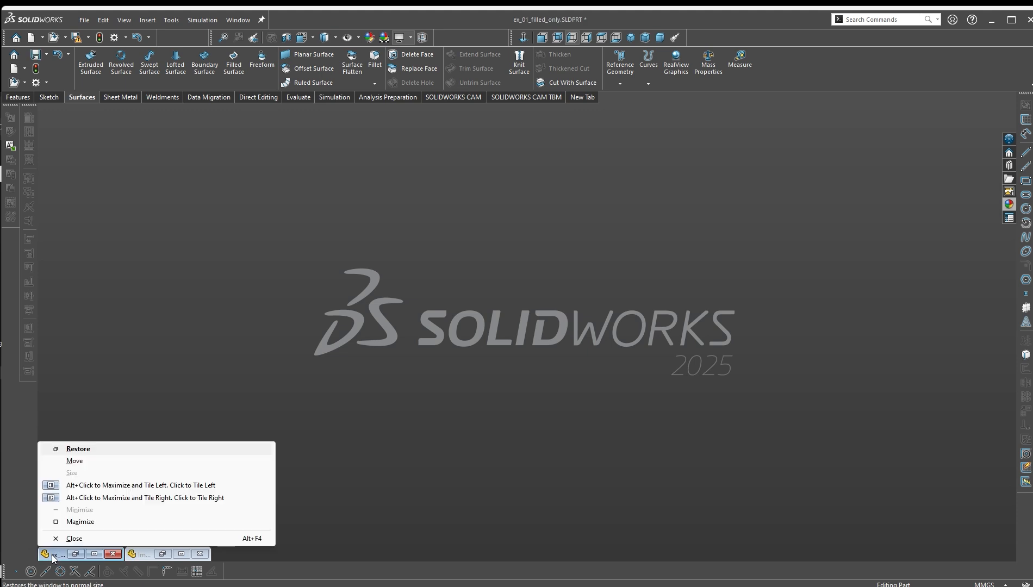
left_click(69, 447)
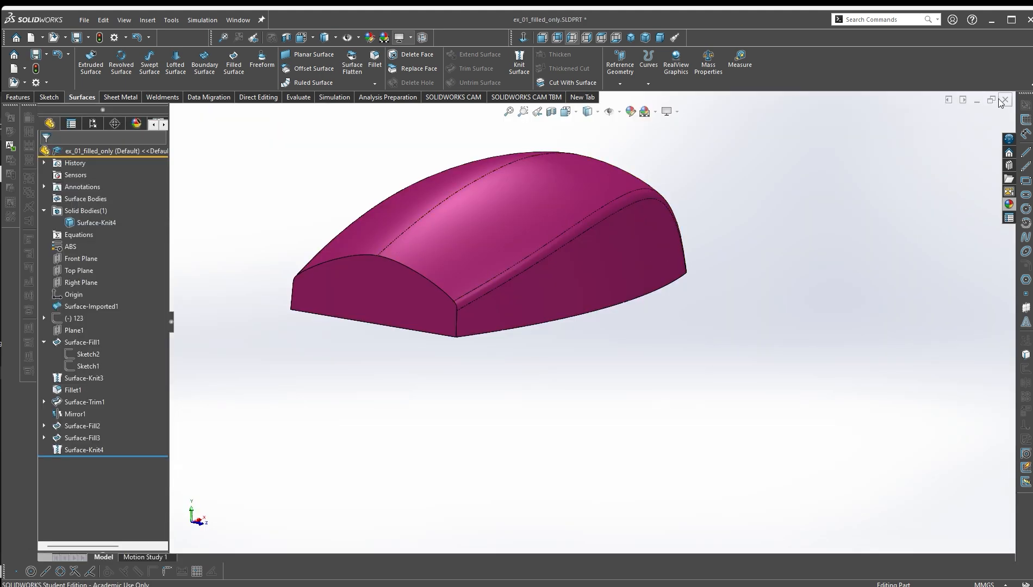
Switch to the Imported_surface_and_sketch_picture part and compare its mass with item 4 of the answer key
left_click(977, 100)
double_click(137, 554)
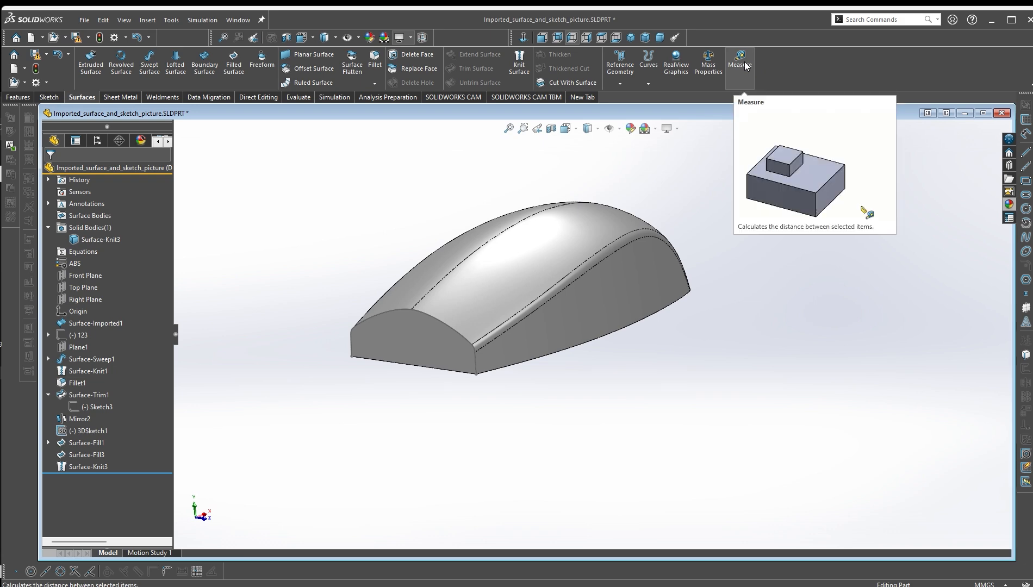
left_click(708, 61)
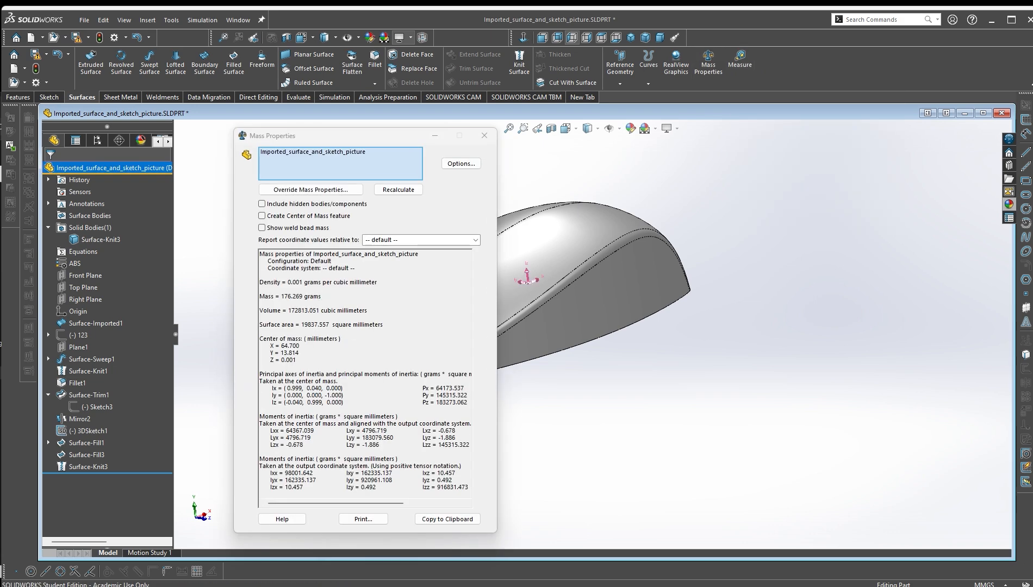
key("alt+Tab")
key("alt+Tab")
key("alt+Tab")
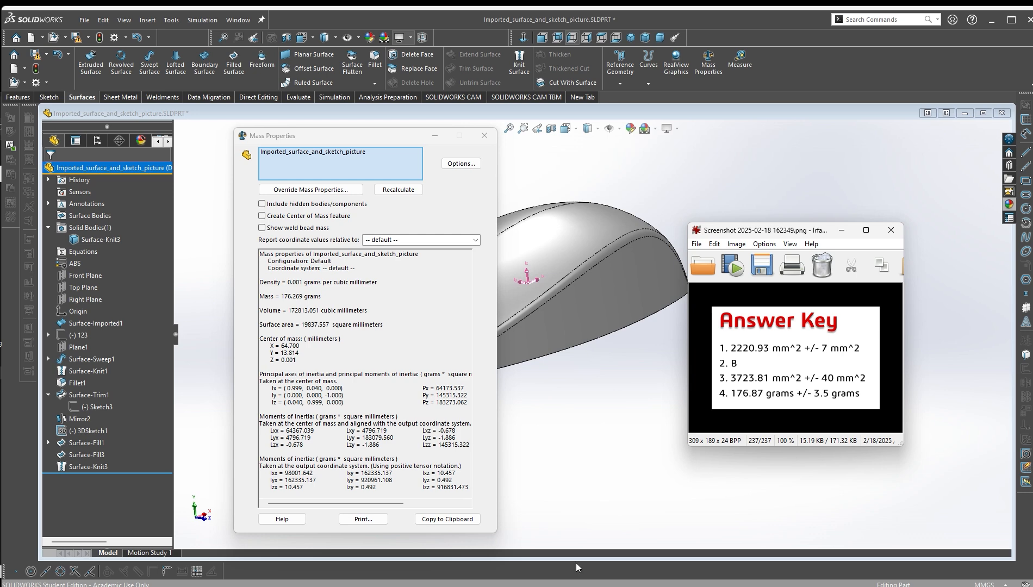
Find question 1 on page 17 of the sample exam PDF and review the sentence on using Swept Surface or Surface Fill
key("alt+Tab")
scroll(643, 373, "up", 15)
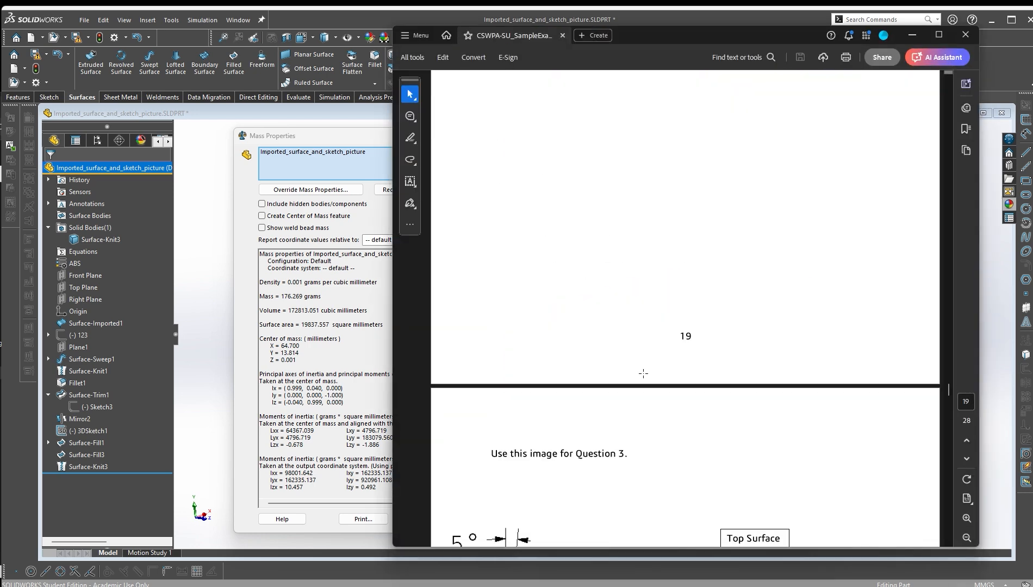
scroll(640, 369, "up", 15)
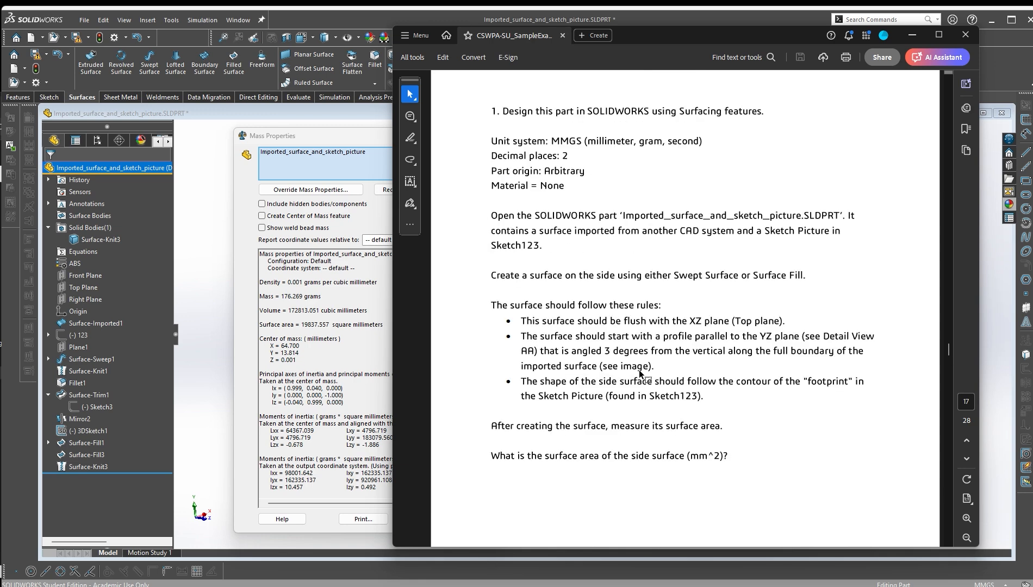
scroll(639, 370, "down", 3)
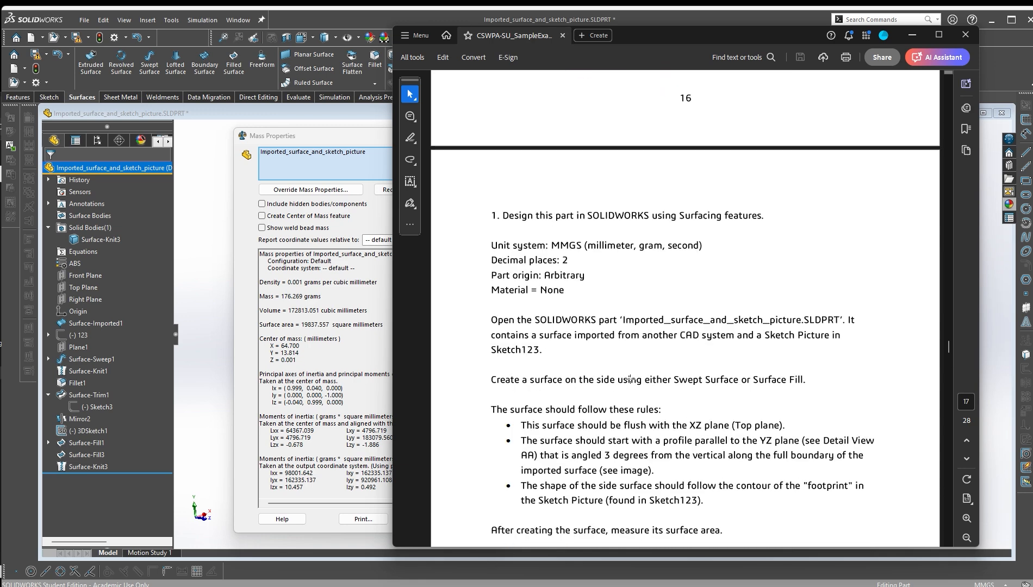
left_click_drag(652, 371, 826, 392)
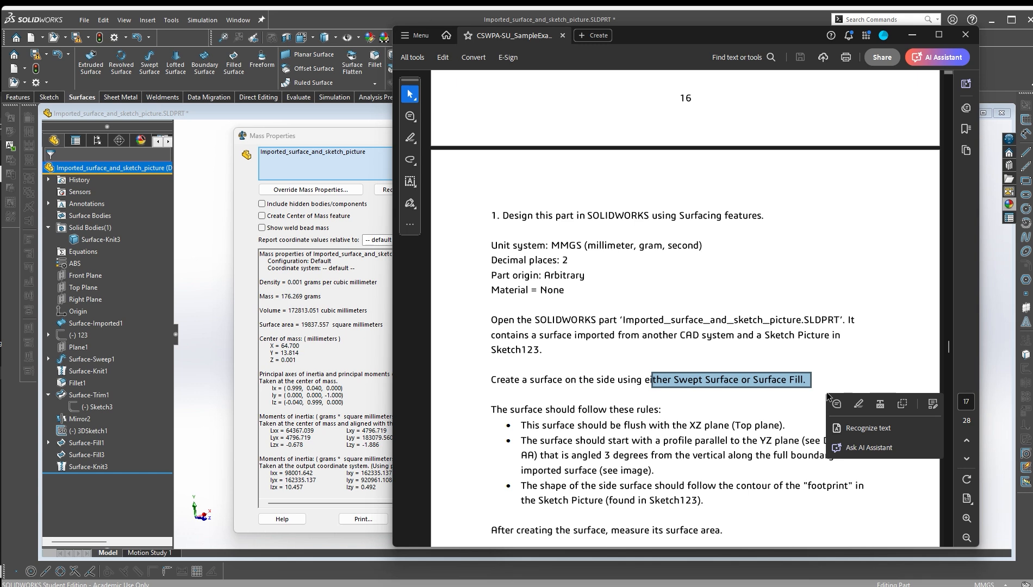
left_click(821, 369)
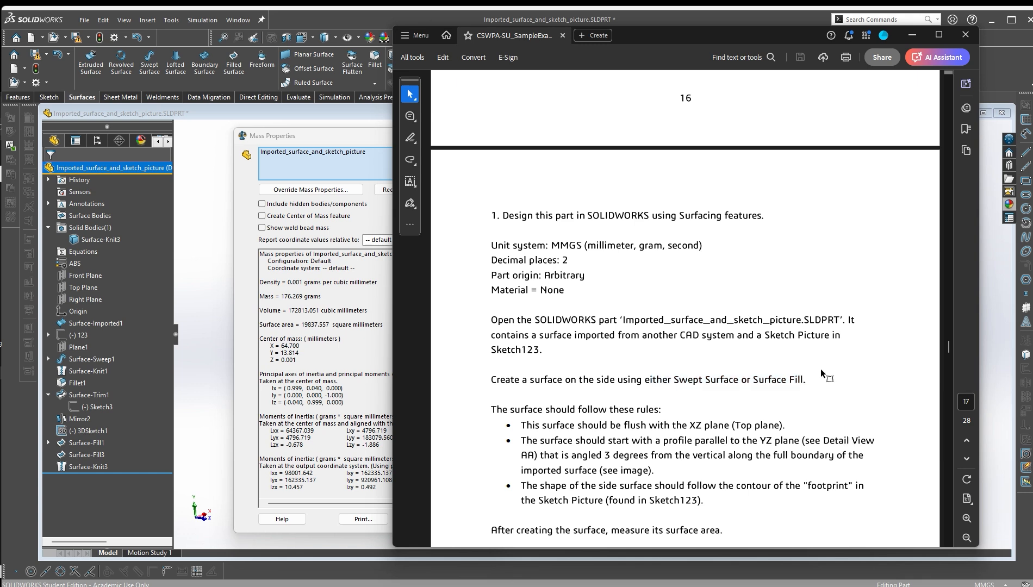